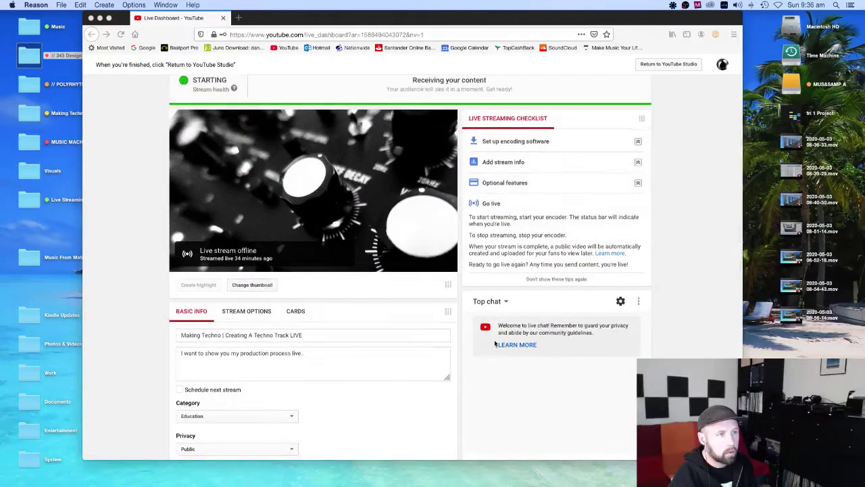
- Examine the live dashboard to check the stream status, elapsed time and video preview
{"action": "scroll", "coordinate": [398, 313], "scroll_direction": "up", "scroll_amount": 4}
{"action": "scroll", "coordinate": [398, 312], "scroll_direction": "up", "scroll_amount": 2}
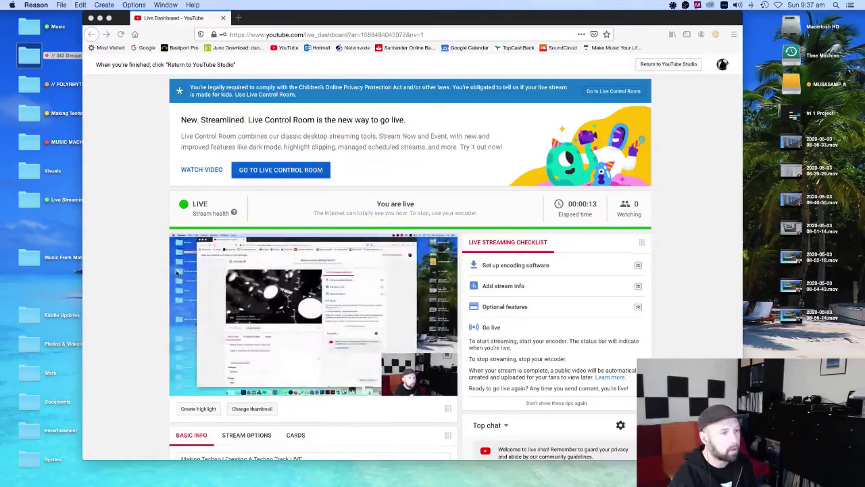
{"action": "scroll", "coordinate": [159, 255], "scroll_direction": "down", "scroll_amount": 1}
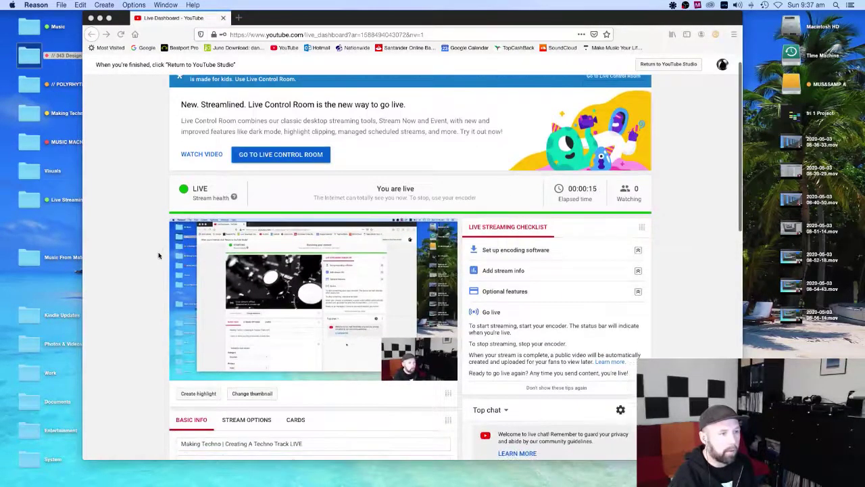
{"action": "scroll", "coordinate": [159, 256], "scroll_direction": "down", "scroll_amount": 2}
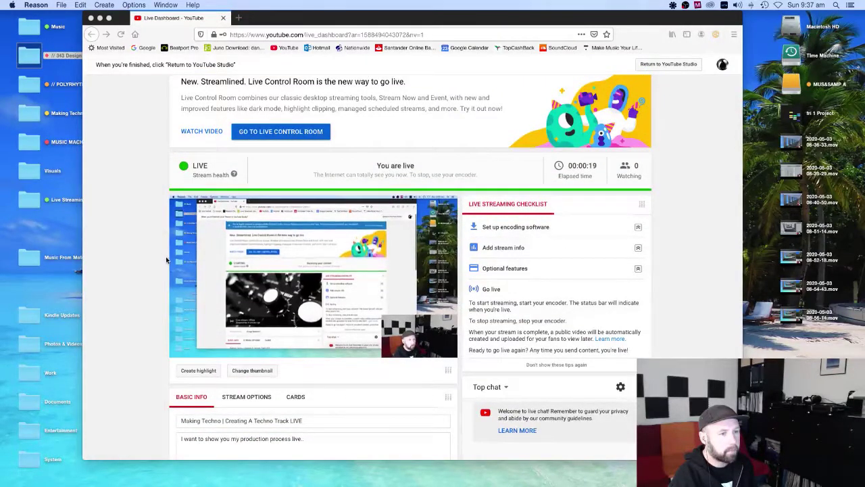
{"action": "scroll", "coordinate": [166, 260], "scroll_direction": "up", "scroll_amount": 2}
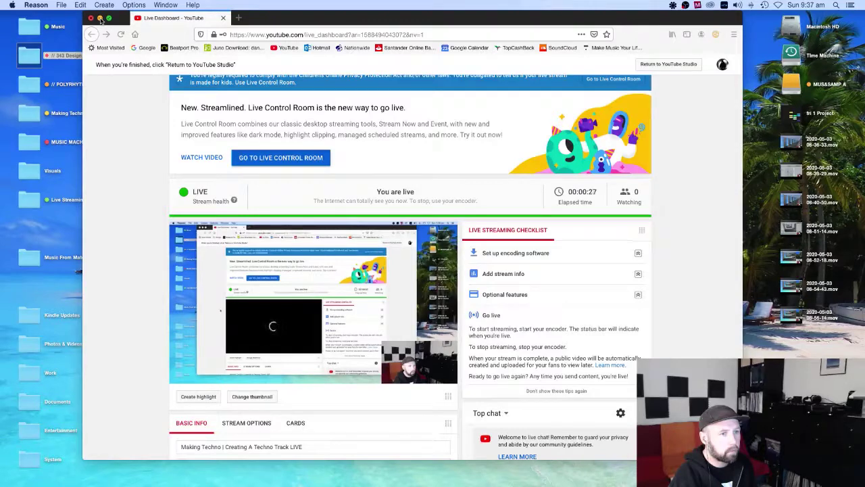
{"action": "scroll", "coordinate": [114, 151], "scroll_direction": "down", "scroll_amount": 1}
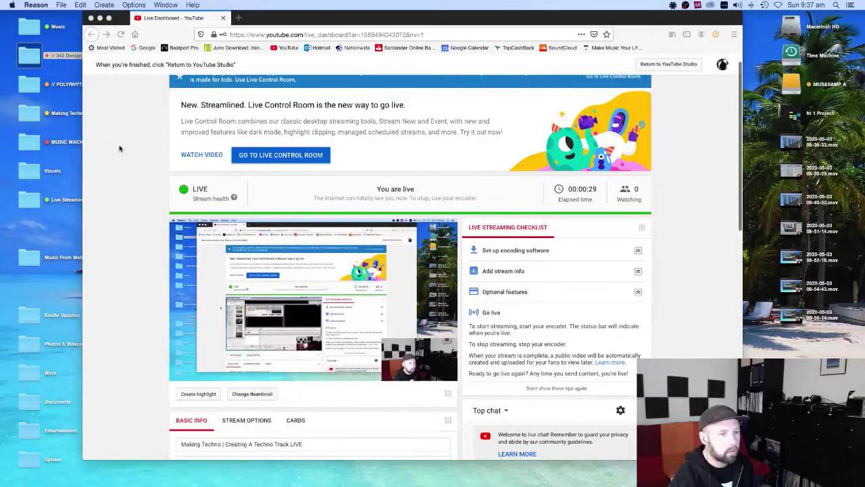
{"action": "scroll", "coordinate": [117, 149], "scroll_direction": "up", "scroll_amount": 1}
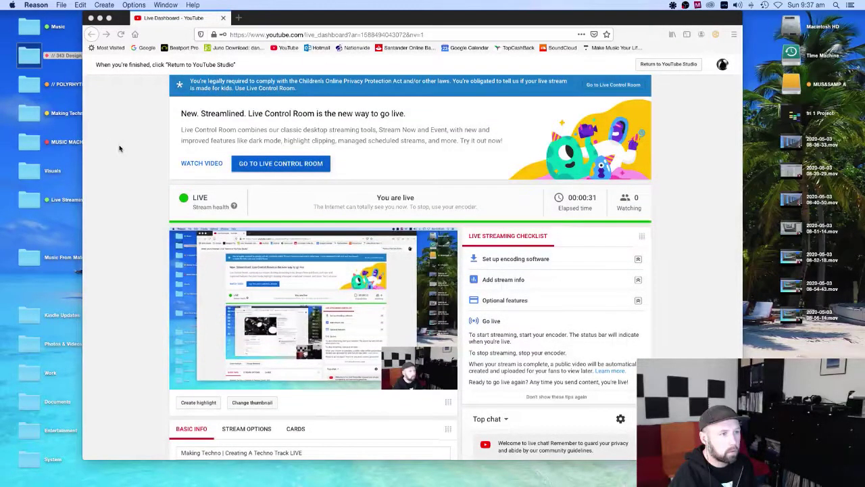
{"action": "scroll", "coordinate": [127, 74], "scroll_direction": "up", "scroll_amount": 1}
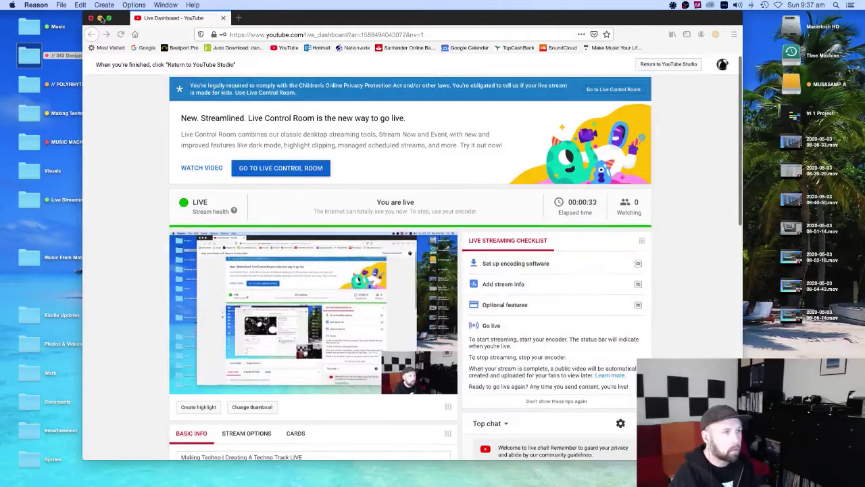
{"action": "scroll", "coordinate": [277, 183], "scroll_direction": "down", "scroll_amount": 5}
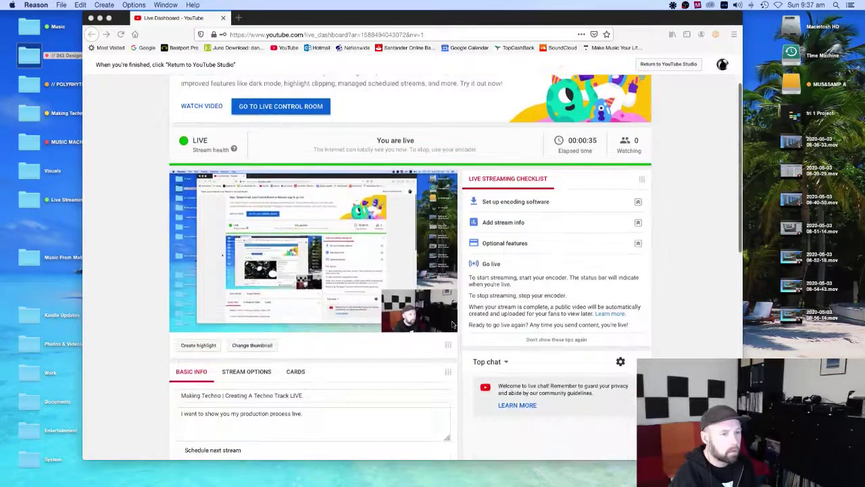
- Look at the chat's view options and put the cursor in the chat message field
{"action": "left_click", "coordinate": [507, 356]}
{"action": "left_click", "coordinate": [506, 356]}
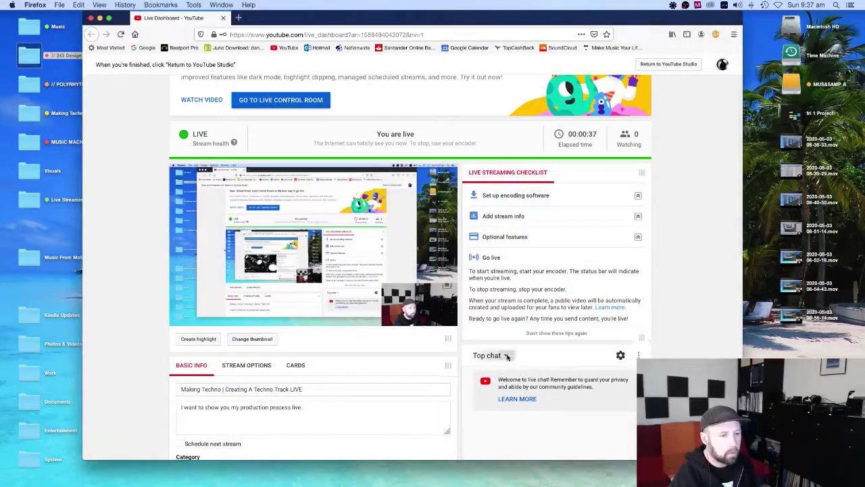
{"action": "scroll", "coordinate": [672, 343], "scroll_direction": "down", "scroll_amount": 5}
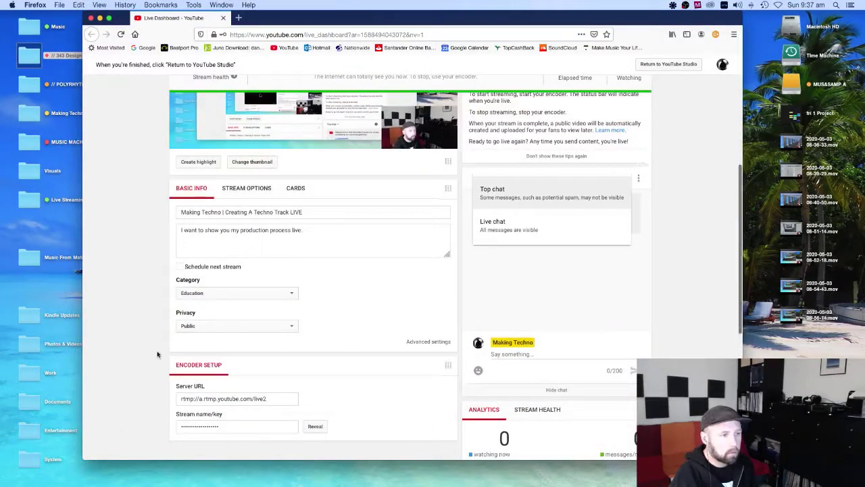
{"action": "left_click", "coordinate": [543, 352]}
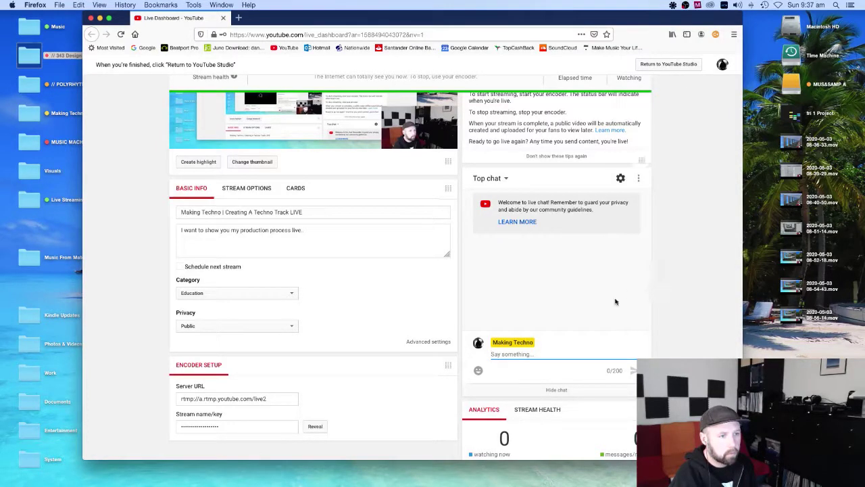
- Enlarge the browser window slightly, minimise it and switch to Ableton Live
{"action": "left_click_drag", "start_coordinate": [743, 459], "coordinate": [783, 483]}
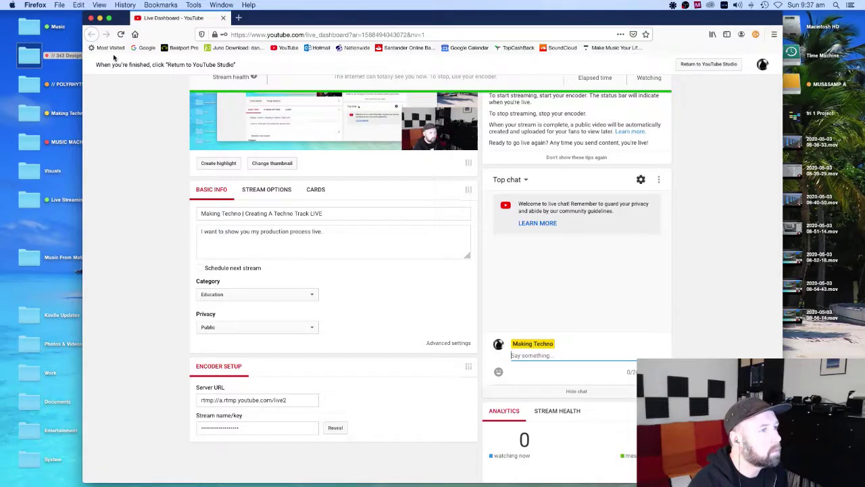
{"action": "key", "text": "super+m"}
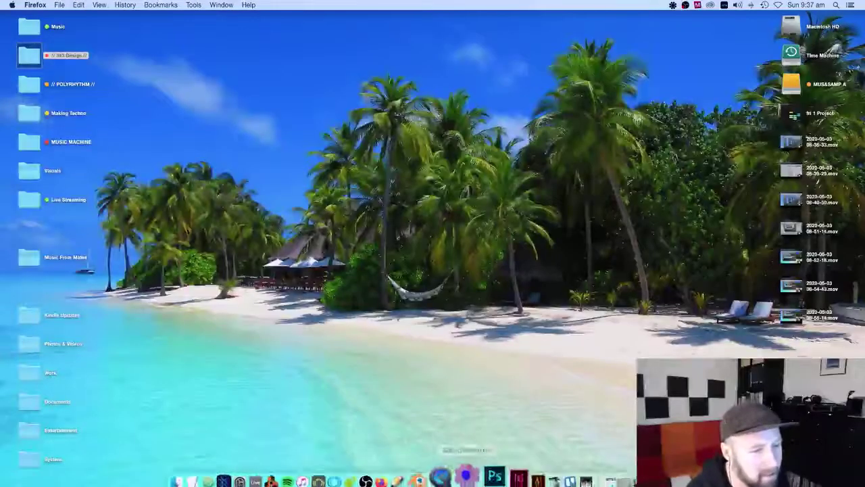
{"action": "left_click", "coordinate": [599, 473]}
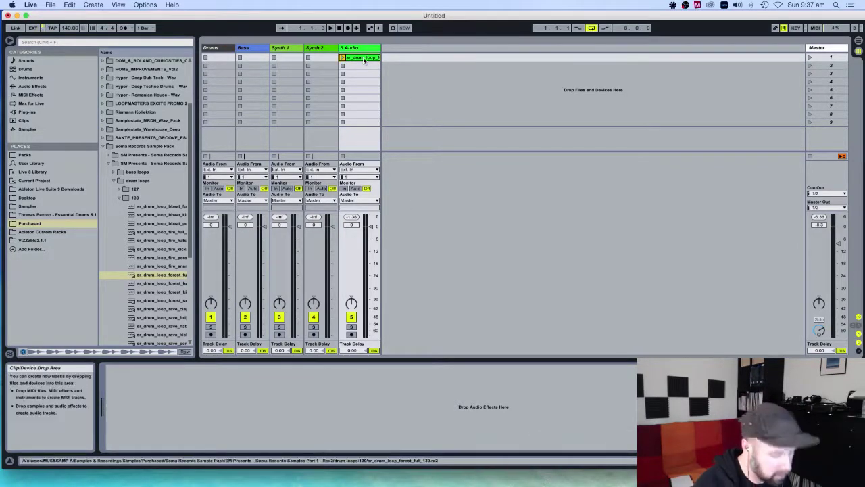
- Delete the drum loop clip from the Audio track and narrow that track to match the others
{"action": "key", "text": "Delete"}
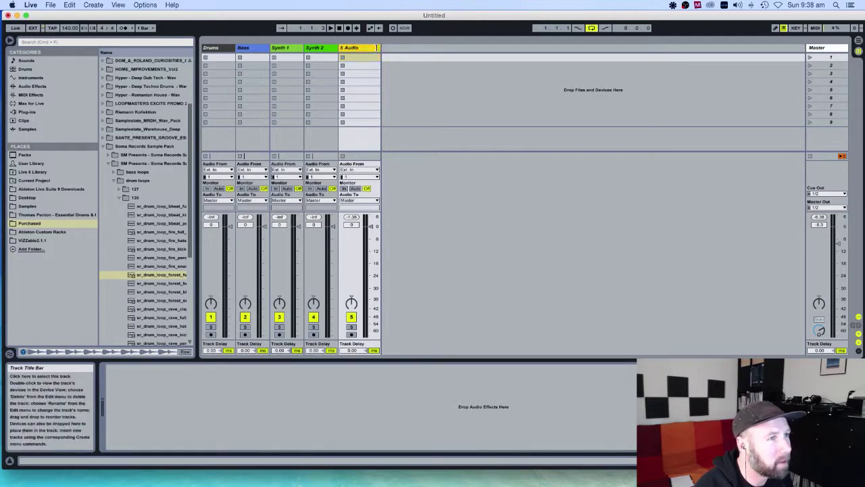
{"action": "left_click_drag", "start_coordinate": [382, 48], "coordinate": [371, 48]}
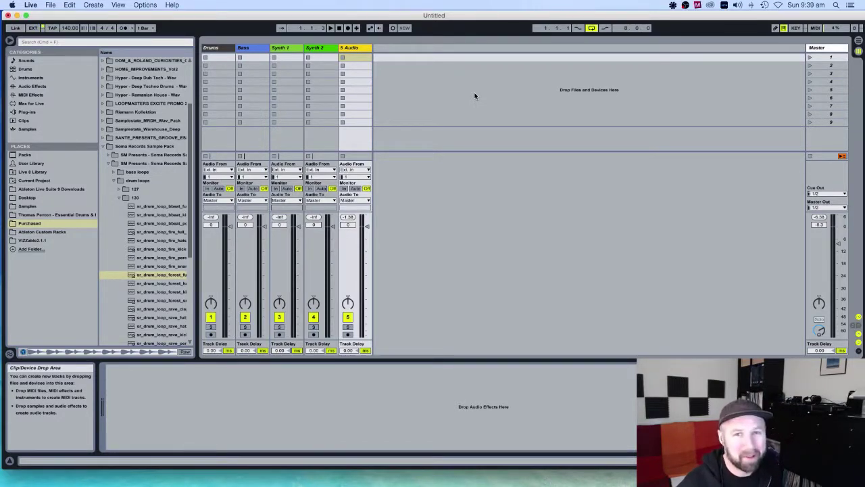
- Collapse the drum loops subfolders and the Soma Records Sample Pack folder in the browser
{"action": "left_click", "coordinate": [121, 199]}
{"action": "left_click", "coordinate": [115, 194]}
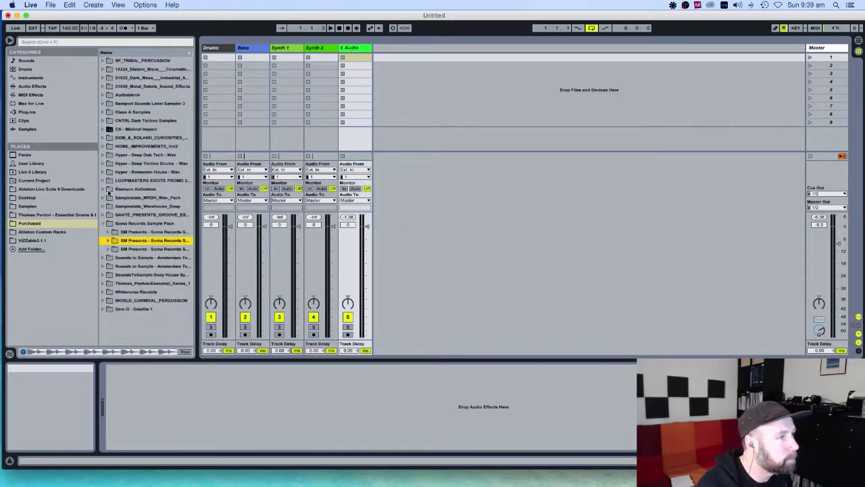
{"action": "left_click", "coordinate": [105, 223]}
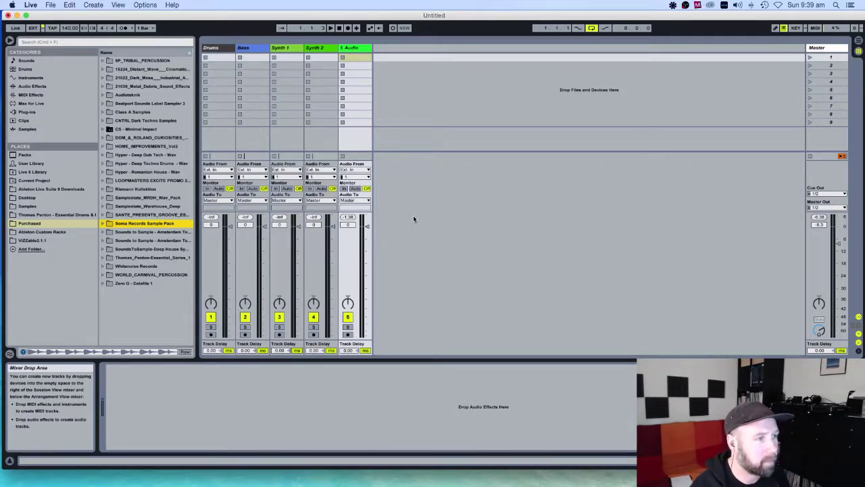
- Add an empty Drum Rack as a new MIDI track between the Drums and Bass tracks
{"action": "mouse_move", "coordinate": [467, 484]}
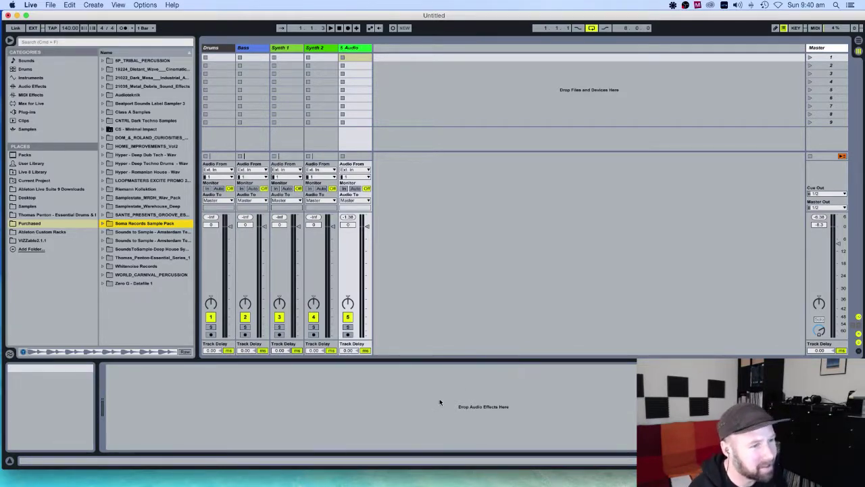
{"action": "left_click", "coordinate": [212, 48]}
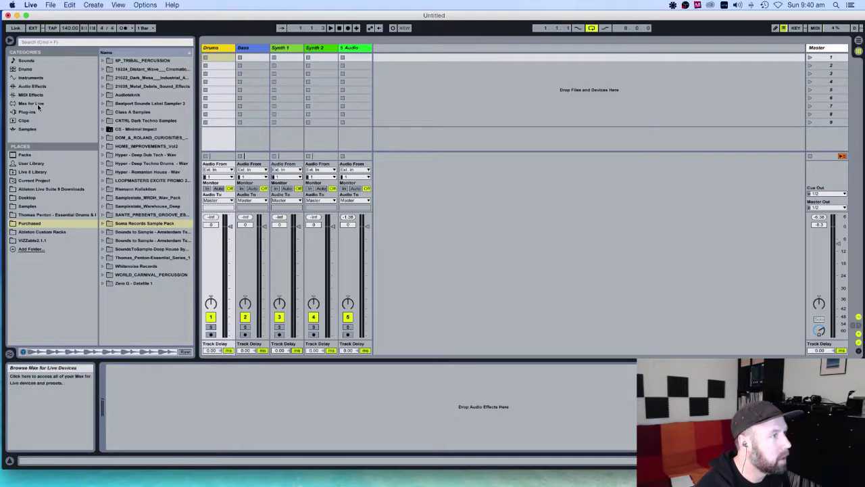
{"action": "left_click", "coordinate": [30, 70]}
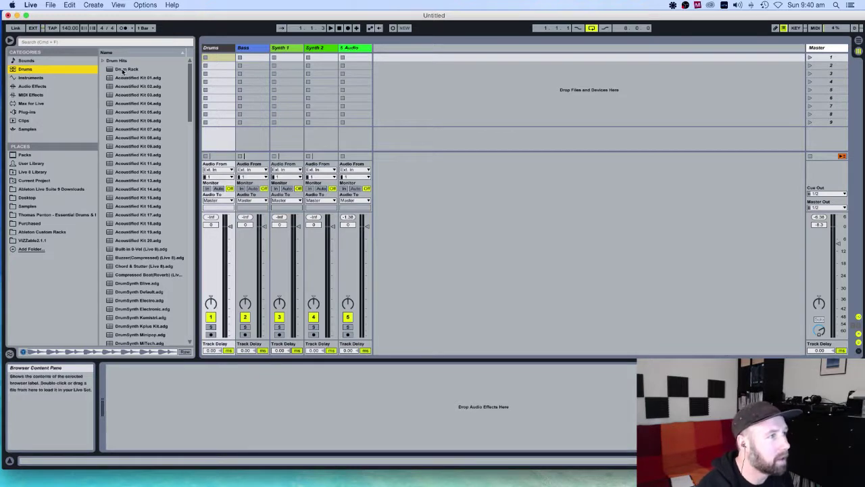
{"action": "left_click_drag", "start_coordinate": [124, 71], "coordinate": [238, 55]}
{"action": "left_click", "coordinate": [395, 49]}
- Colour the Drum Rack track dark grey like the Drums track and leave it selected
{"action": "right_click", "coordinate": [249, 53]}
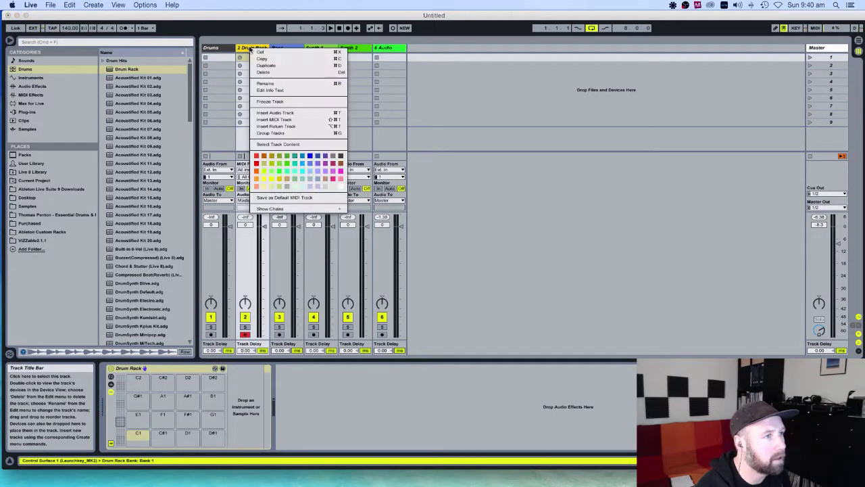
{"action": "left_click", "coordinate": [340, 160]}
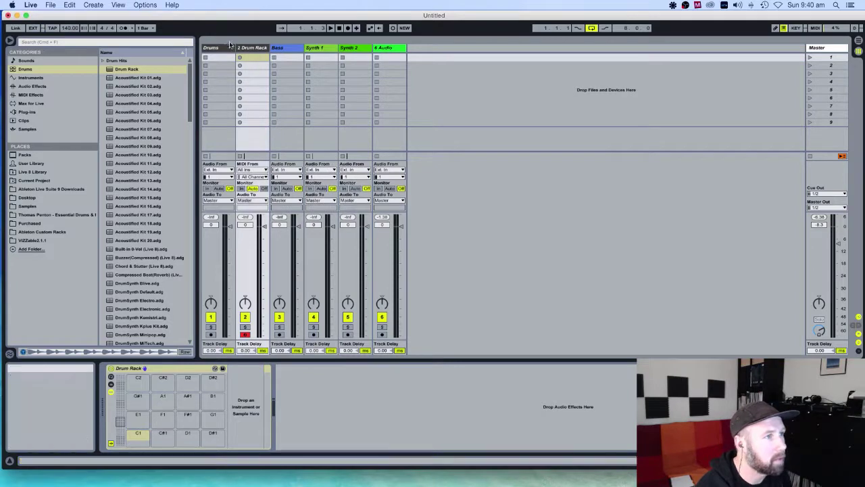
{"action": "left_click", "coordinate": [248, 50]}
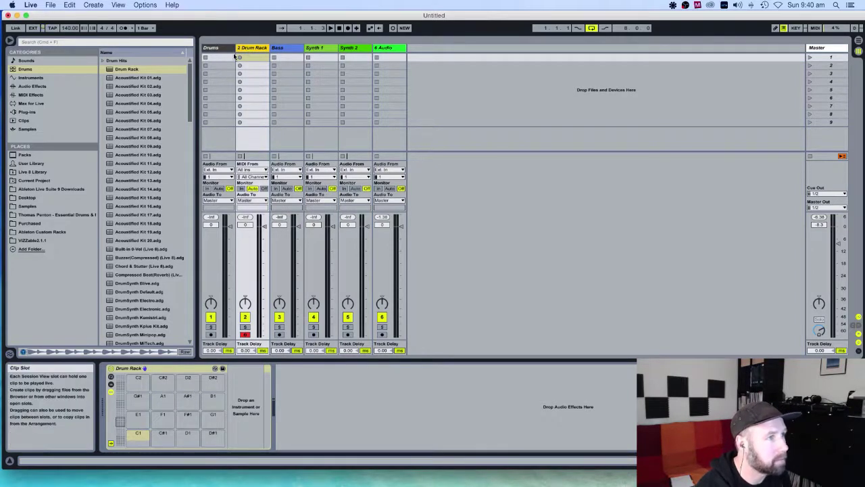
{"action": "left_click", "coordinate": [224, 50]}
{"action": "left_click", "coordinate": [248, 50]}
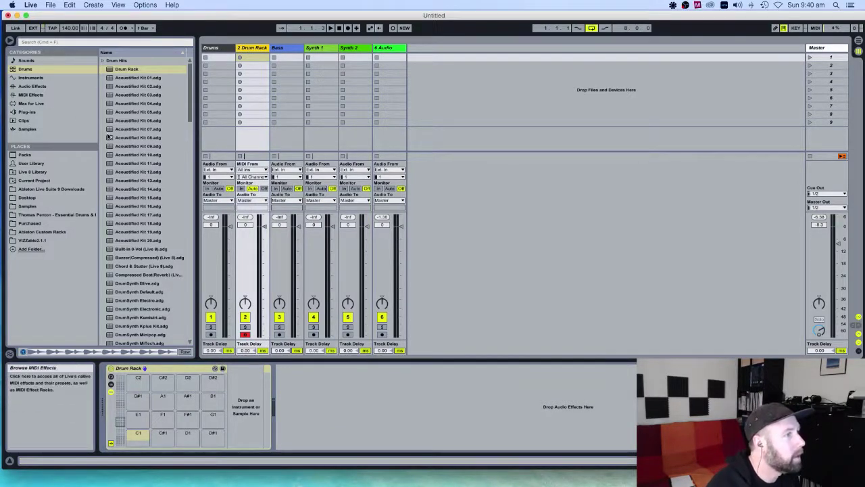
- Expand the Purchased folder within Samples and widen the browser so the full pack names fit
{"action": "left_click", "coordinate": [30, 207]}
{"action": "left_click", "coordinate": [104, 129]}
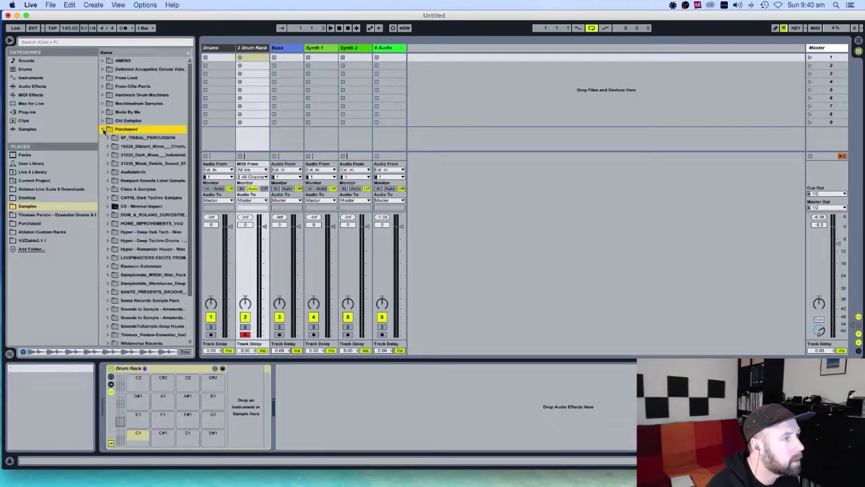
{"action": "scroll", "coordinate": [165, 236], "scroll_direction": "down", "scroll_amount": 3}
{"action": "left_click_drag", "start_coordinate": [194, 272], "coordinate": [241, 274]}
{"action": "left_click", "coordinate": [141, 257]}
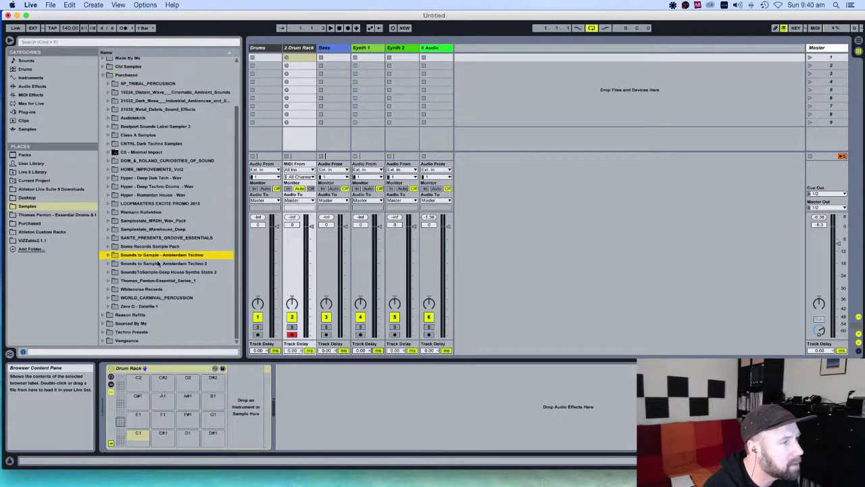
- Expand the Sounds to Sample - Amsterdam Techno 2 pack through One-Shots to its Kicks folder
{"action": "left_click", "coordinate": [156, 263]}
{"action": "left_click", "coordinate": [107, 265]}
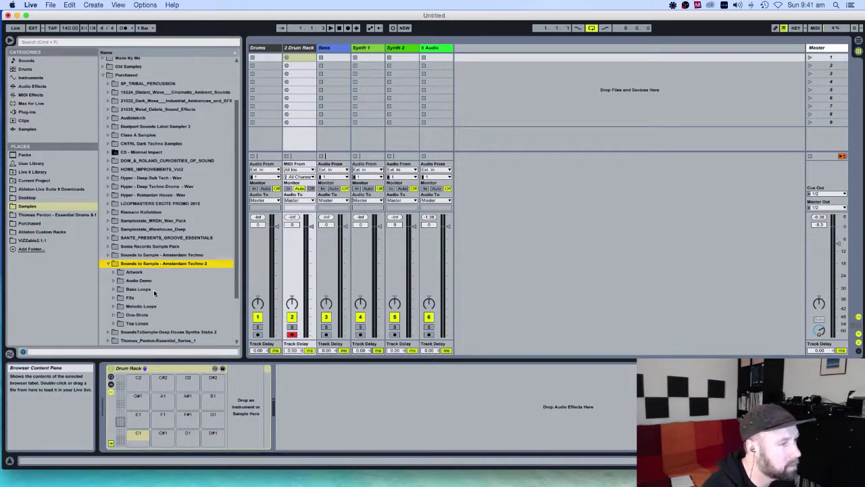
{"action": "scroll", "coordinate": [149, 280], "scroll_direction": "down", "scroll_amount": 1}
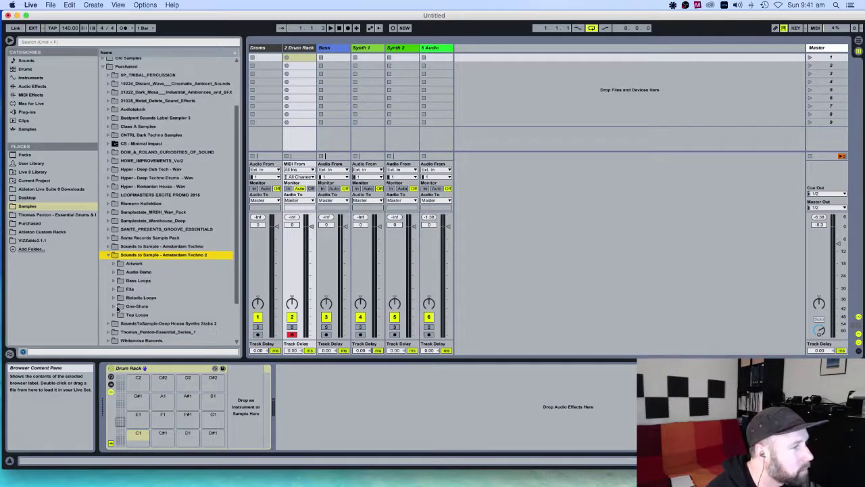
{"action": "left_click", "coordinate": [119, 308]}
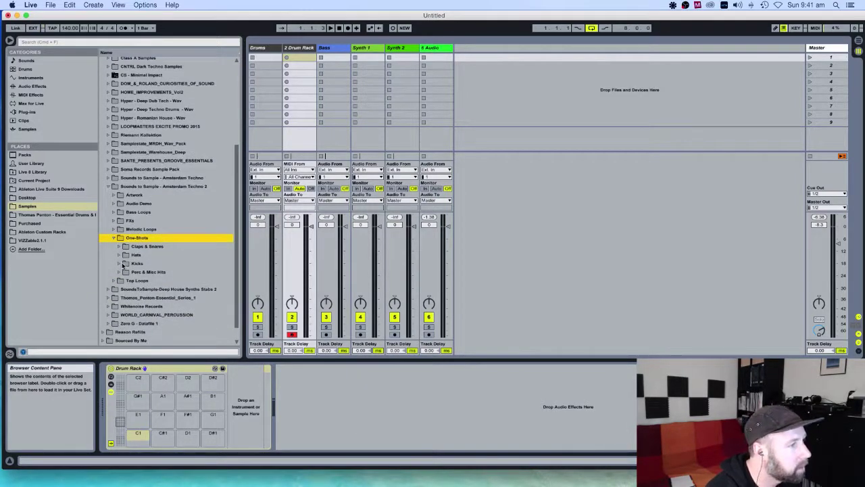
{"action": "left_click", "coordinate": [120, 263]}
{"action": "scroll", "coordinate": [183, 281], "scroll_direction": "down", "scroll_amount": 8}
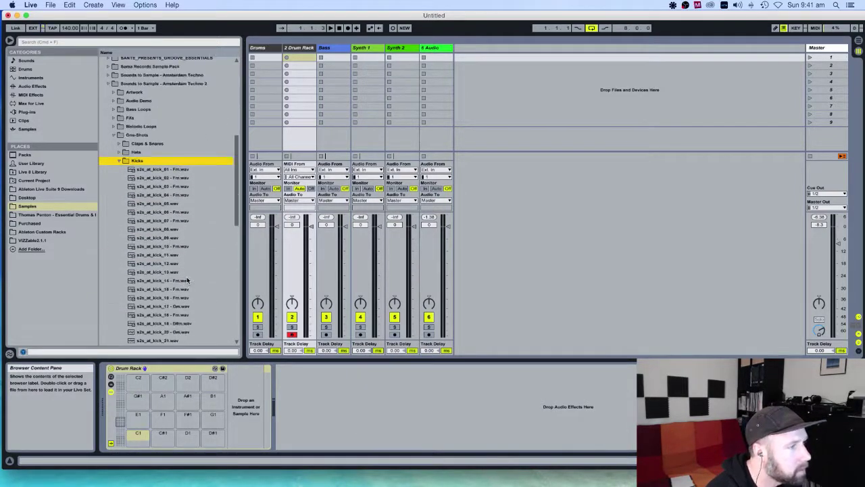
- Audition the s2s_at_kick samples 05, 03, 09, 07 and 04, and adjust the preview volume on the master
{"action": "left_click", "coordinate": [173, 203]}
{"action": "left_click", "coordinate": [174, 187]}
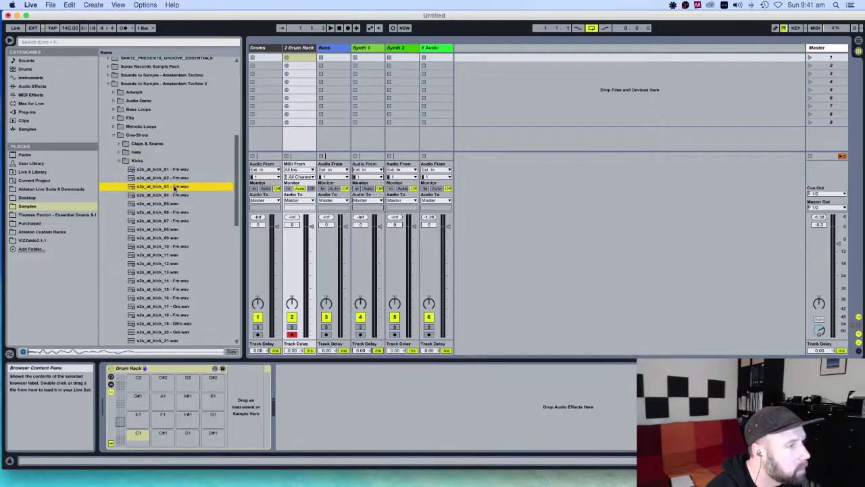
{"action": "left_click", "coordinate": [173, 237]}
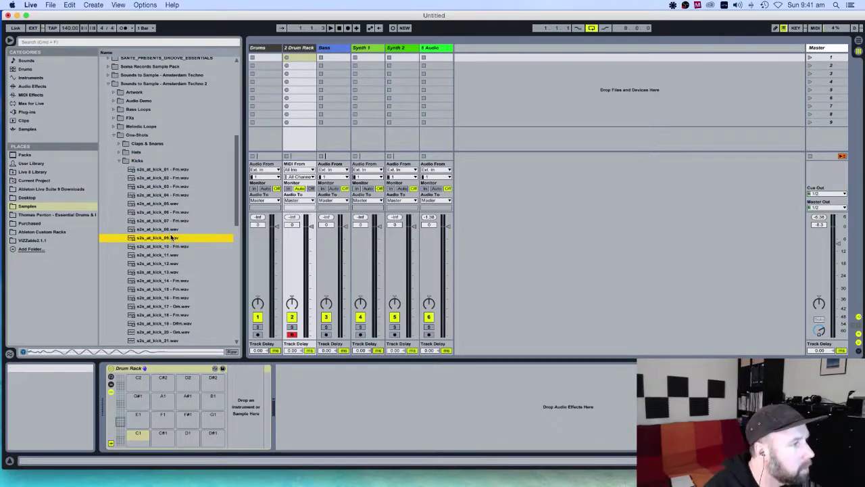
{"action": "left_click", "coordinate": [169, 220]}
{"action": "left_click", "coordinate": [166, 195]}
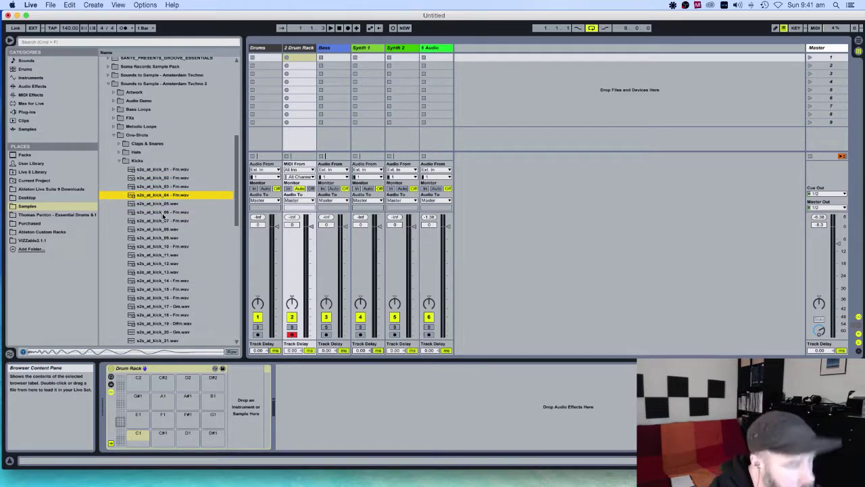
{"action": "left_click_drag", "start_coordinate": [819, 331], "coordinate": [819, 332]}
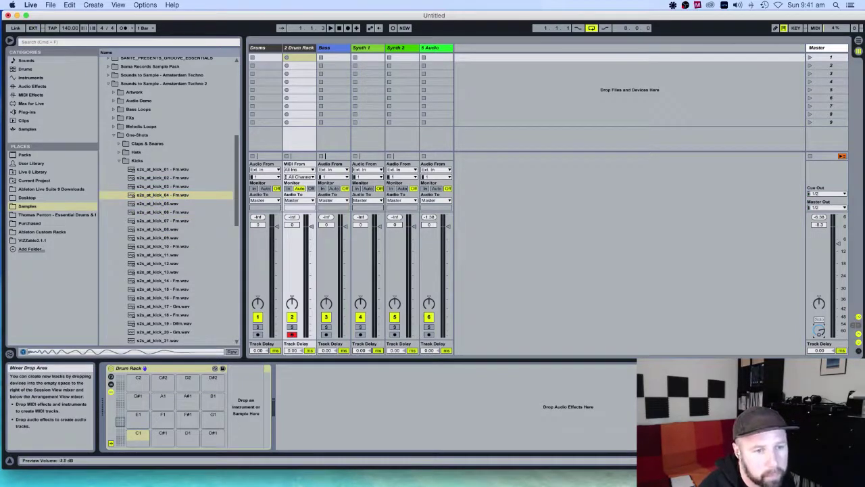
- Audition the s2s_at_kick samples 09, 10, 13, 14 and 15, and load s2s_at_kick_14 - Fm onto the Drum Rack's C1 pad
{"action": "left_click", "coordinate": [154, 238]}
{"action": "left_click", "coordinate": [154, 248]}
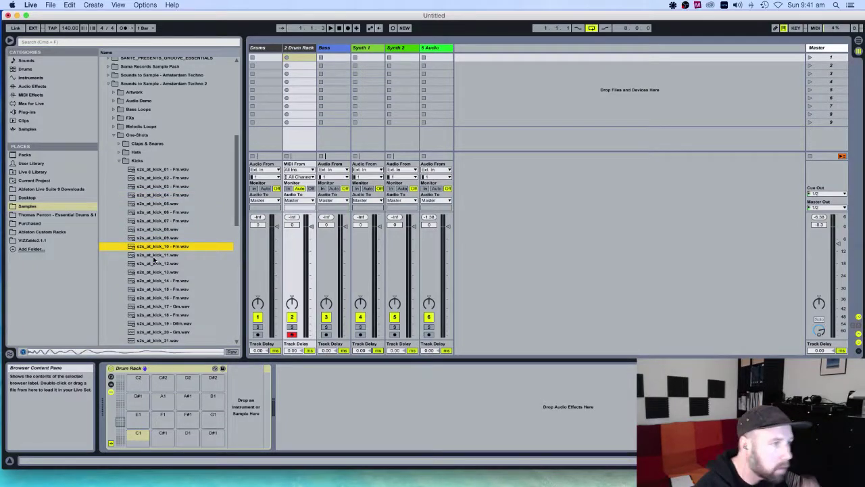
{"action": "left_click", "coordinate": [158, 273]}
{"action": "left_click", "coordinate": [160, 282]}
{"action": "left_click", "coordinate": [158, 273]}
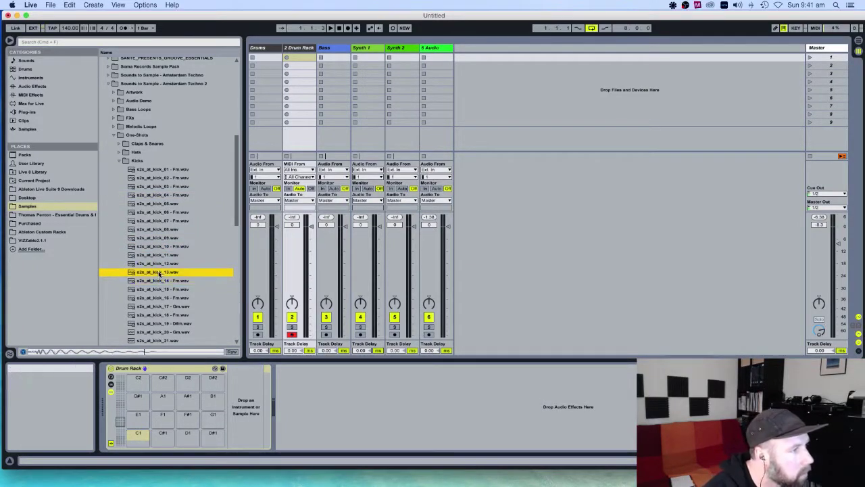
{"action": "key", "text": "Down"}
{"action": "key", "text": "Down"}
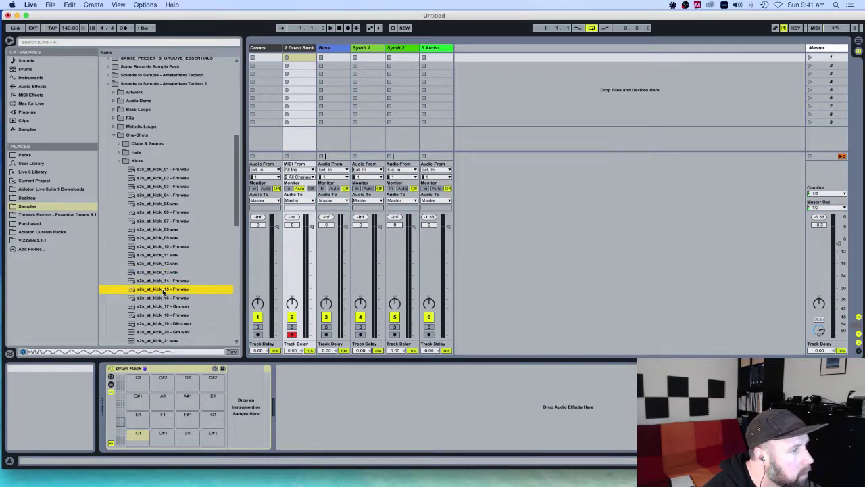
{"action": "left_click", "coordinate": [166, 281]}
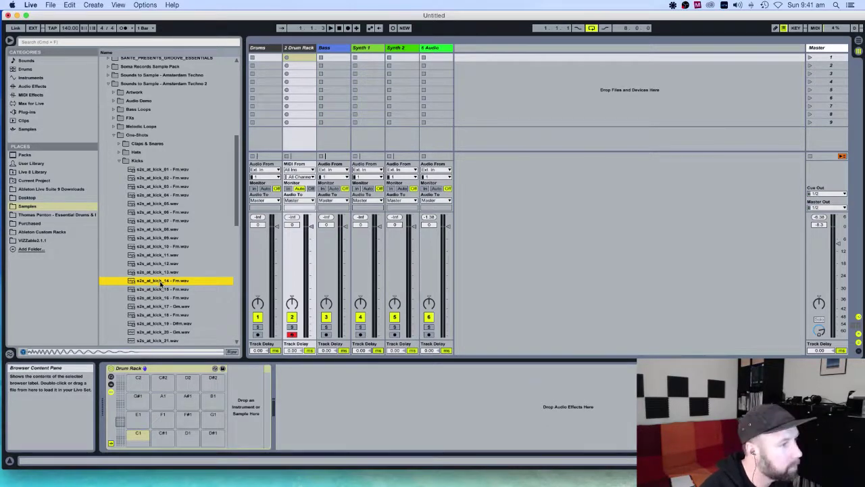
{"action": "left_click_drag", "start_coordinate": [161, 284], "coordinate": [136, 434]}
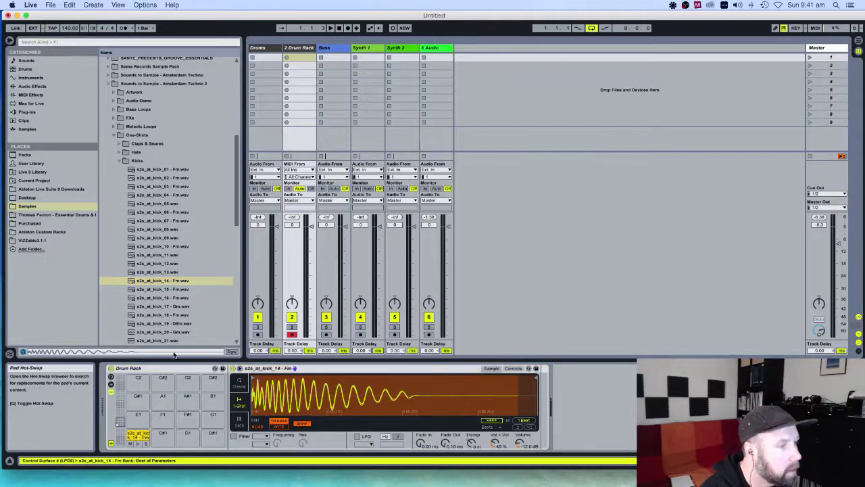
- Audition the s2s_at_kick samples 13, 12, 14, 06, 04, 03 and 02 as candidates for a second kick layer
{"action": "left_click", "coordinate": [160, 273]}
{"action": "left_click", "coordinate": [165, 264]}
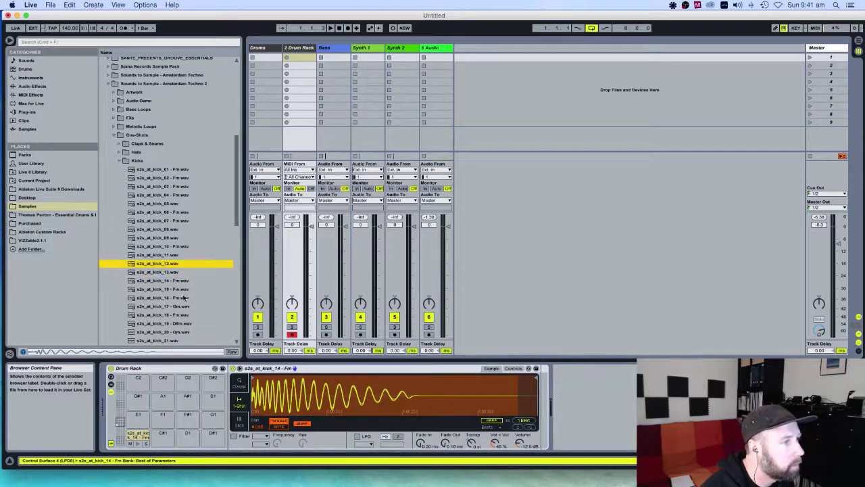
{"action": "left_click", "coordinate": [163, 281]}
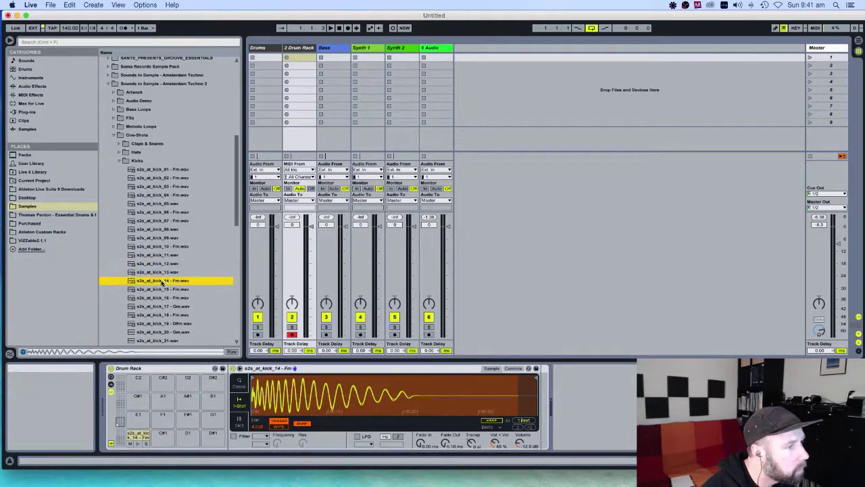
{"action": "left_click", "coordinate": [157, 263]}
{"action": "left_click", "coordinate": [166, 211]}
{"action": "scroll", "coordinate": [172, 197], "scroll_direction": "down", "scroll_amount": 1}
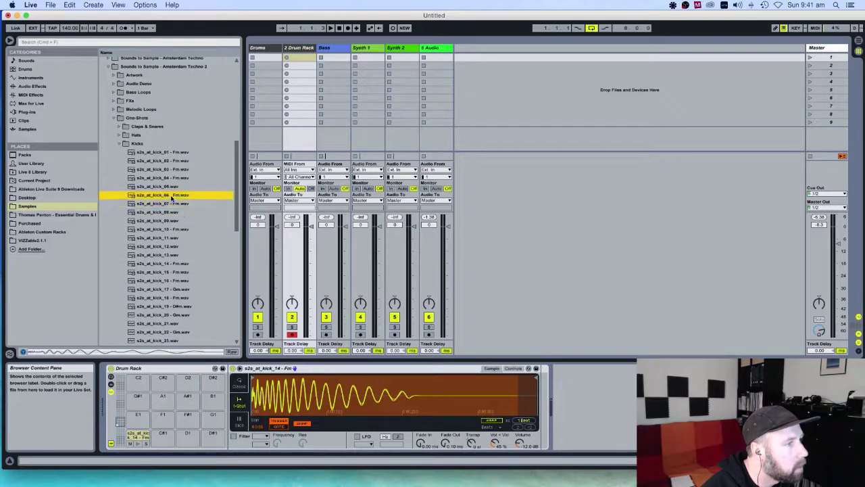
{"action": "left_click", "coordinate": [163, 177]}
{"action": "left_click", "coordinate": [160, 167]}
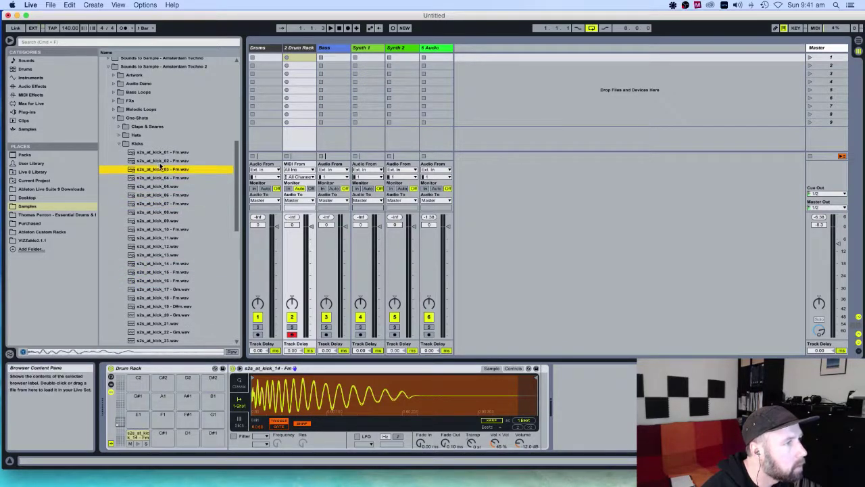
{"action": "left_click", "coordinate": [160, 161]}
- Compare kicks 14, 15 and 16, layer s2s_at_kick_16 - Fm with kick 14 on the C1 pad and play the pad
{"action": "left_click", "coordinate": [159, 262]}
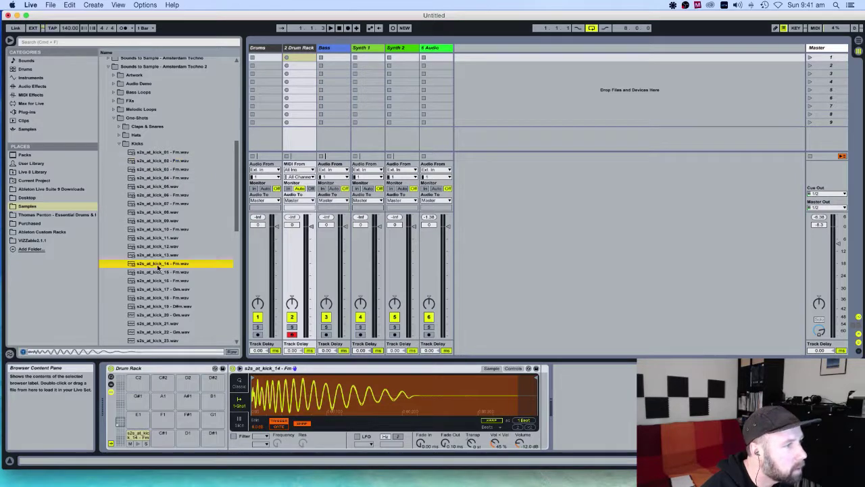
{"action": "left_click", "coordinate": [162, 272]}
{"action": "left_click", "coordinate": [162, 263]}
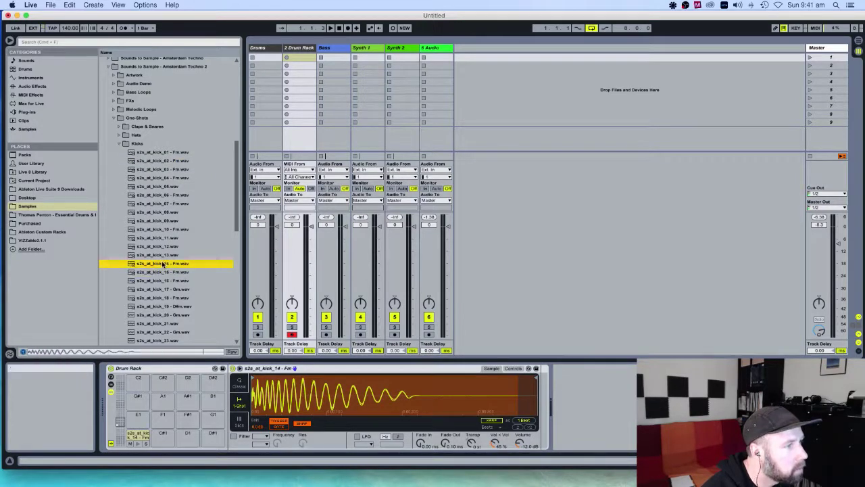
{"action": "left_click", "coordinate": [155, 281]}
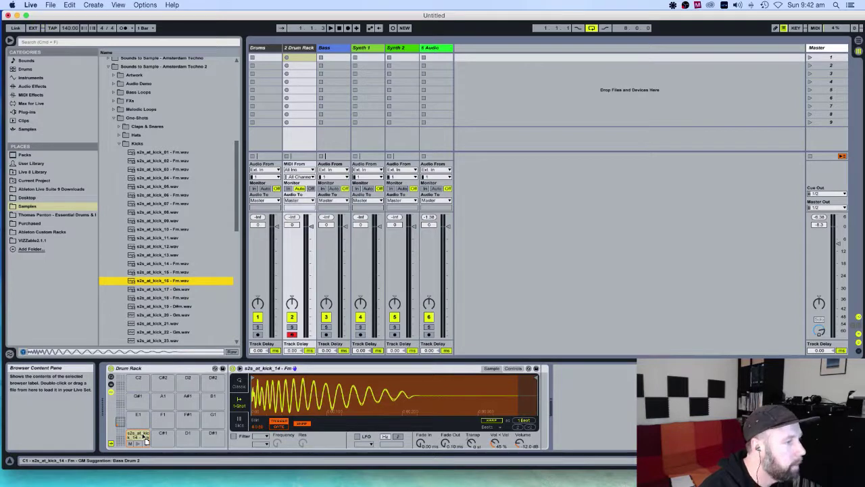
{"action": "left_click_drag", "start_coordinate": [144, 438], "coordinate": [144, 438]}
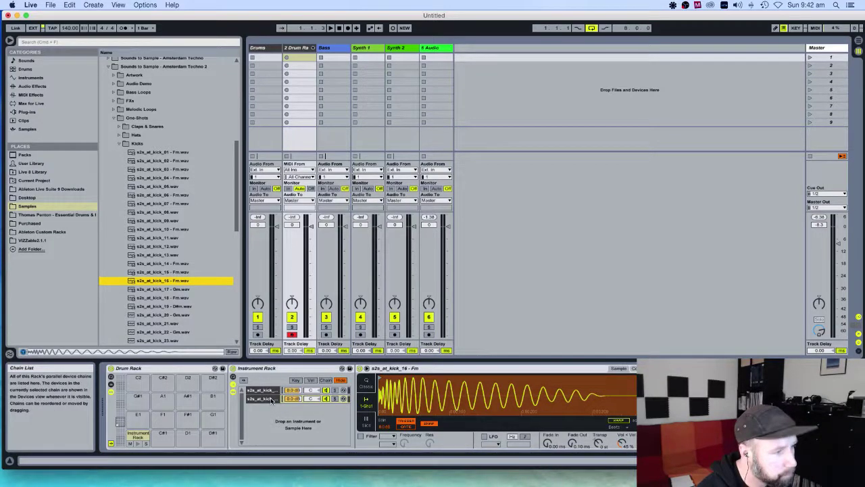
{"action": "left_click", "coordinate": [137, 445]}
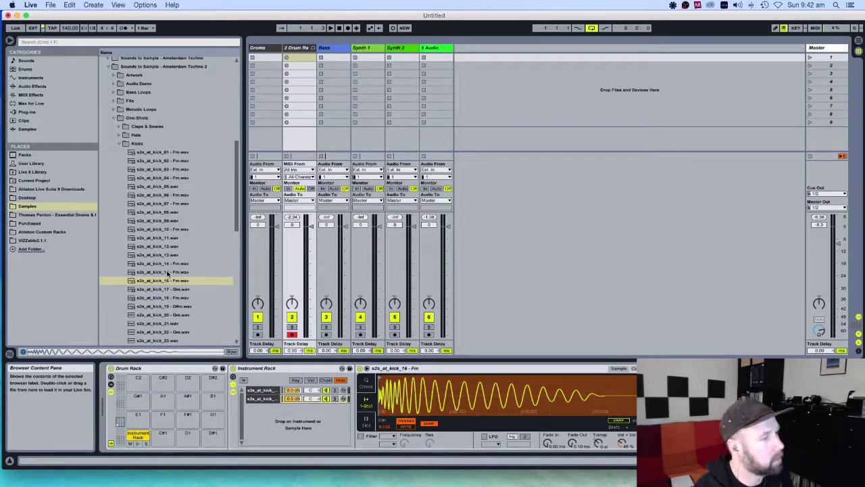
- Audition kicks 25, 29, 34 and 37, and add s2s_at_kick_37 - Fm as a third chain in the C1 pad's Instrument Rack
{"action": "scroll", "coordinate": [166, 274], "scroll_direction": "down", "scroll_amount": 2}
{"action": "scroll", "coordinate": [166, 275], "scroll_direction": "down", "scroll_amount": 1}
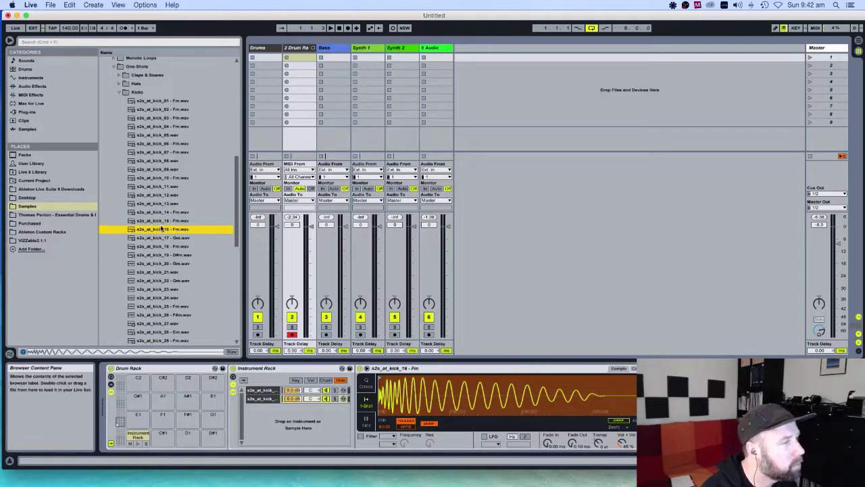
{"action": "scroll", "coordinate": [149, 233], "scroll_direction": "down", "scroll_amount": 3}
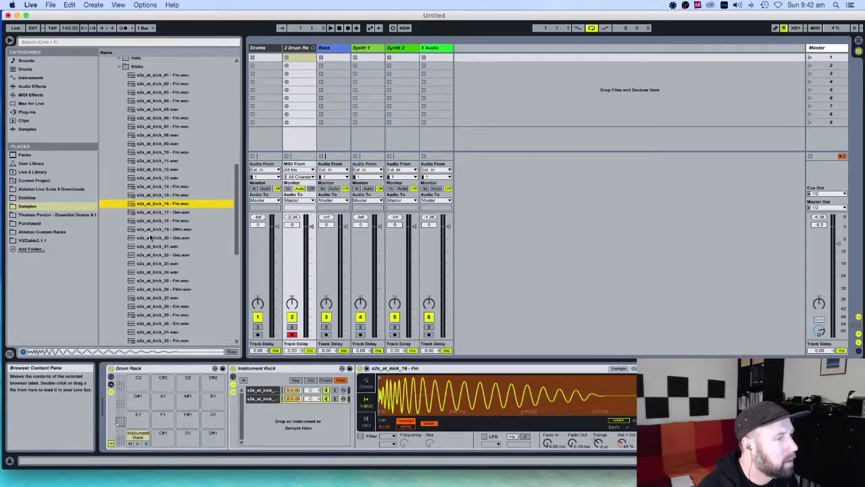
{"action": "left_click", "coordinate": [162, 273]}
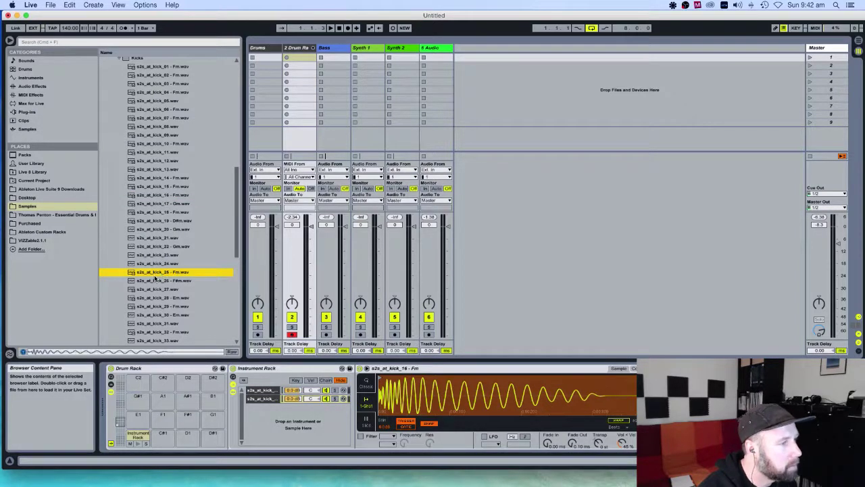
{"action": "left_click", "coordinate": [166, 308]}
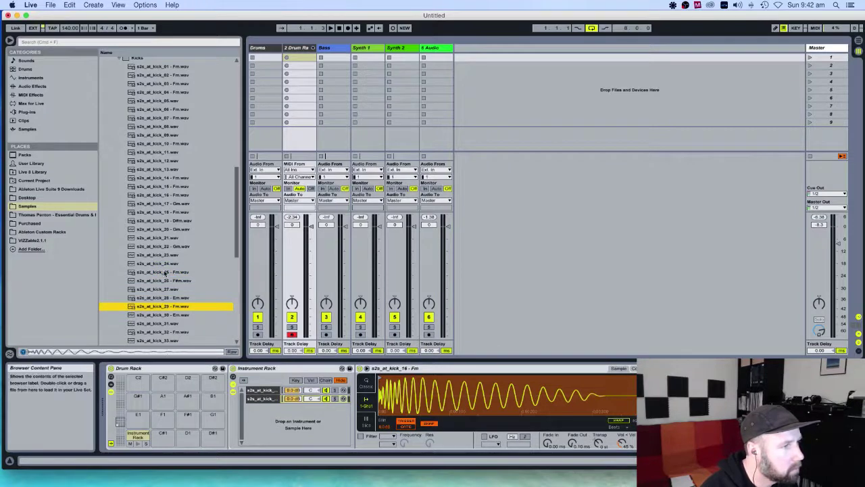
{"action": "scroll", "coordinate": [166, 257], "scroll_direction": "down", "scroll_amount": 2}
{"action": "left_click", "coordinate": [166, 306]}
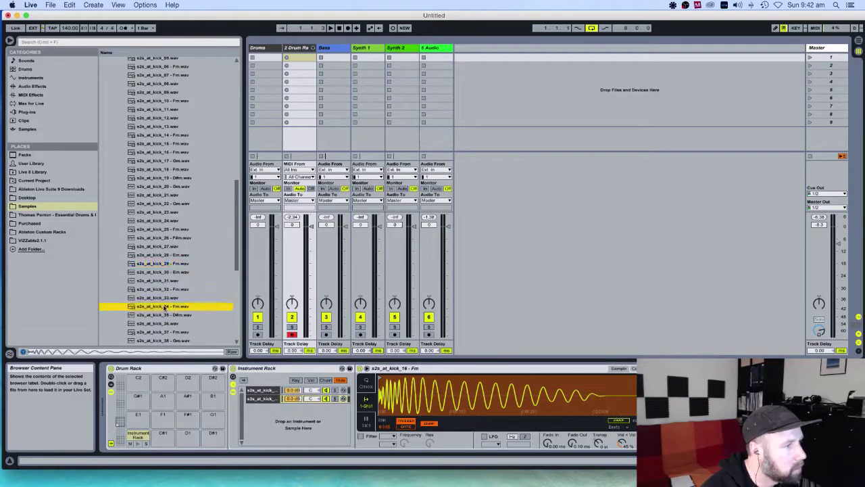
{"action": "scroll", "coordinate": [168, 257], "scroll_direction": "down", "scroll_amount": 2}
{"action": "left_click", "coordinate": [163, 290]}
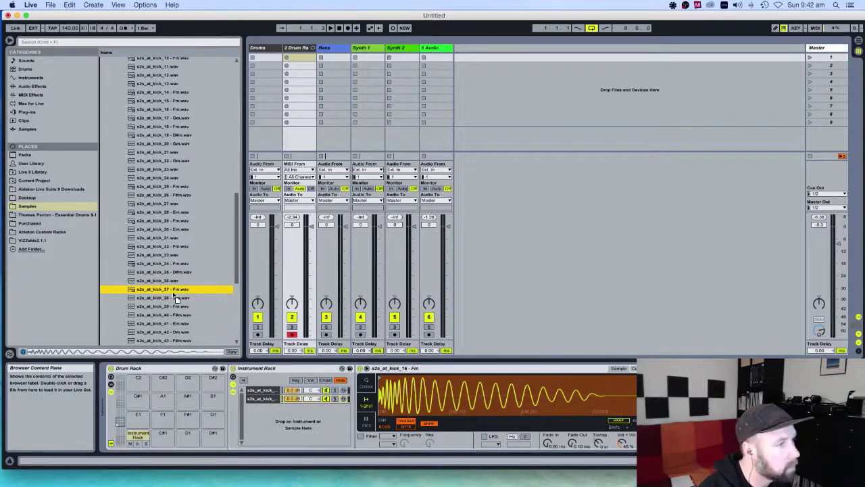
{"action": "left_click_drag", "start_coordinate": [164, 292], "coordinate": [284, 409]}
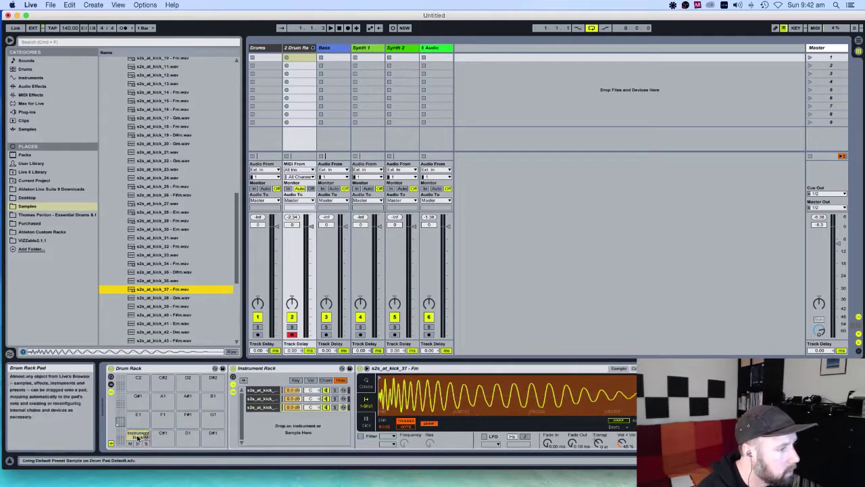
- Add an EQ Eight to the s2s_at_kick_14 chain of the Instrument Rack and reselect that chain
{"action": "left_click", "coordinate": [261, 390]}
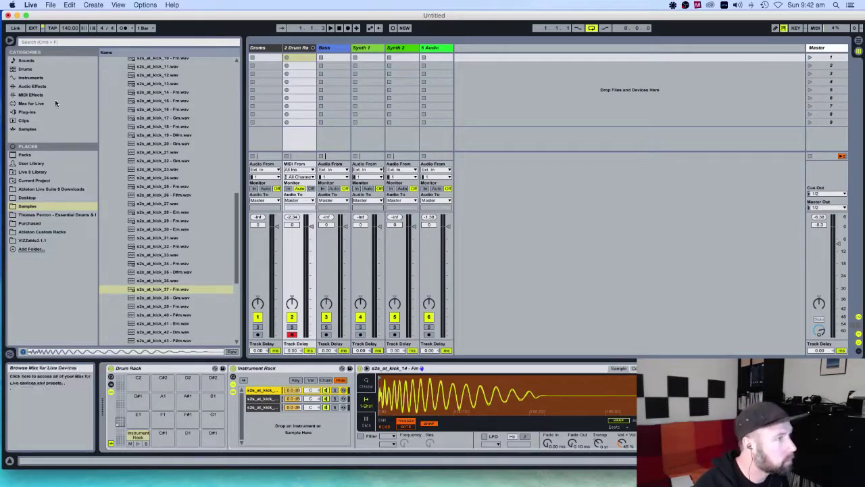
{"action": "left_click", "coordinate": [32, 86]}
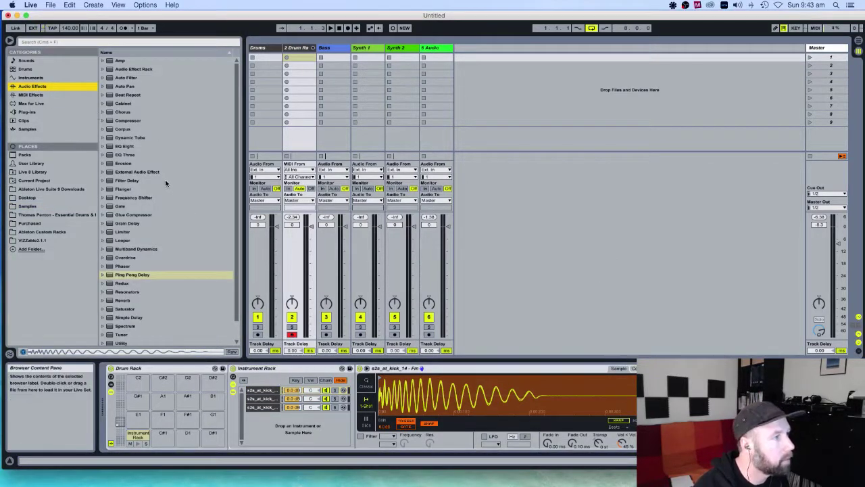
{"action": "left_click", "coordinate": [109, 146]}
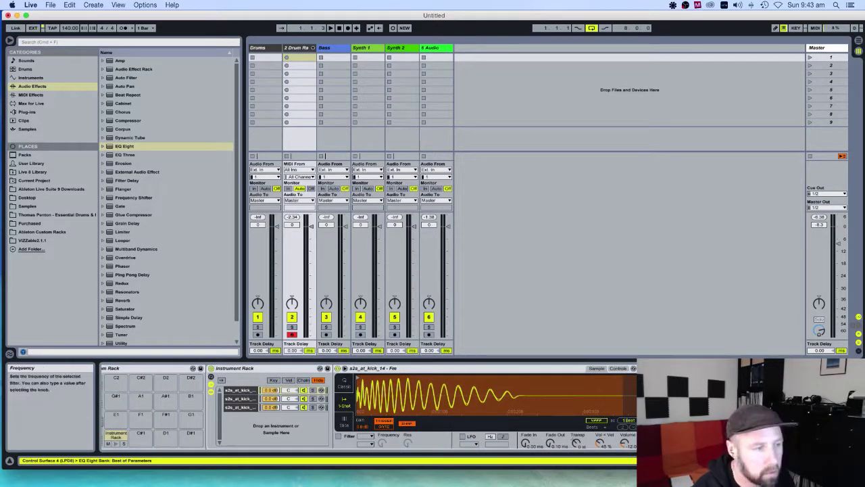
{"action": "left_click", "coordinate": [240, 390]}
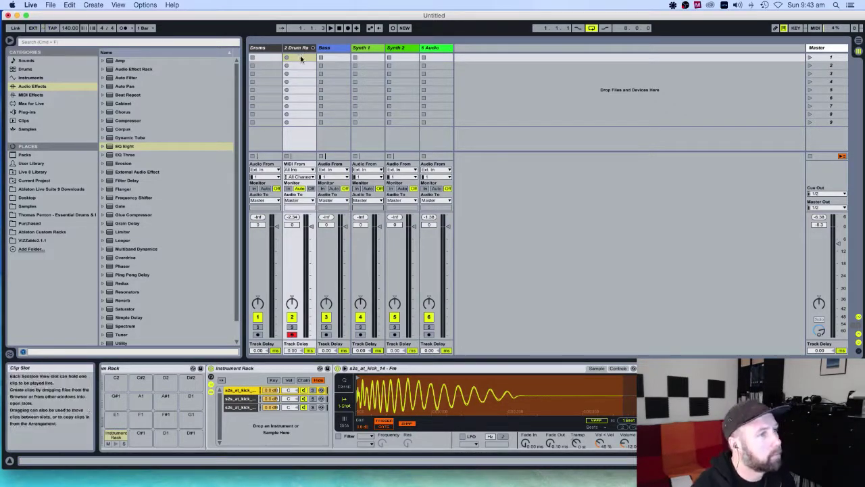
- Create a MIDI clip in the Drum Rack track's first slot with a kick note on each of the four beats, and launch scene 1
{"action": "double_click", "coordinate": [301, 58]}
{"action": "left_click", "coordinate": [331, 71]}
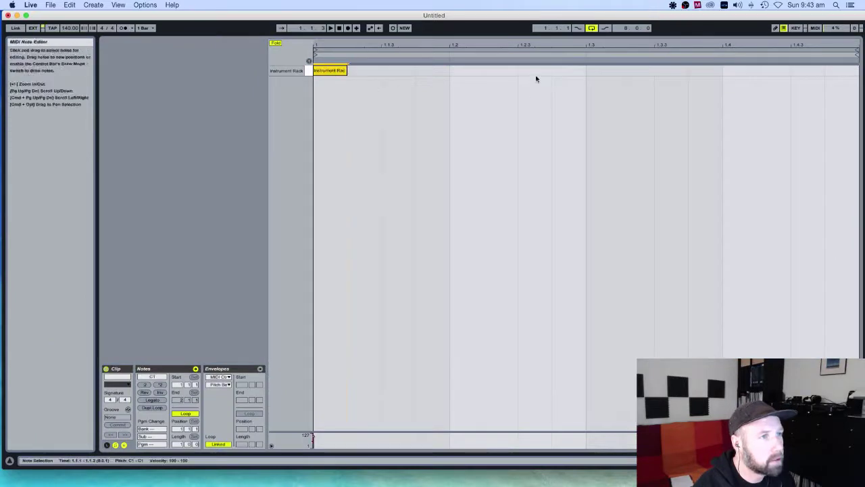
{"action": "left_click", "coordinate": [466, 71]}
{"action": "left_click", "coordinate": [603, 71]}
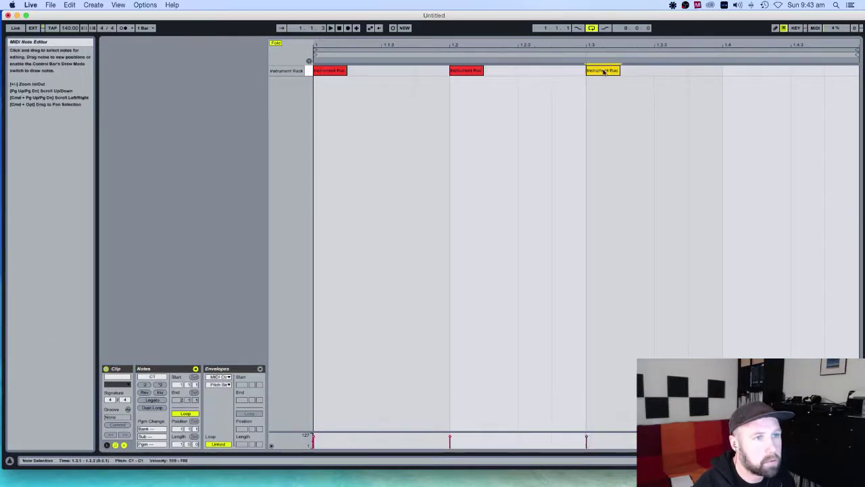
{"action": "left_click", "coordinate": [742, 71]}
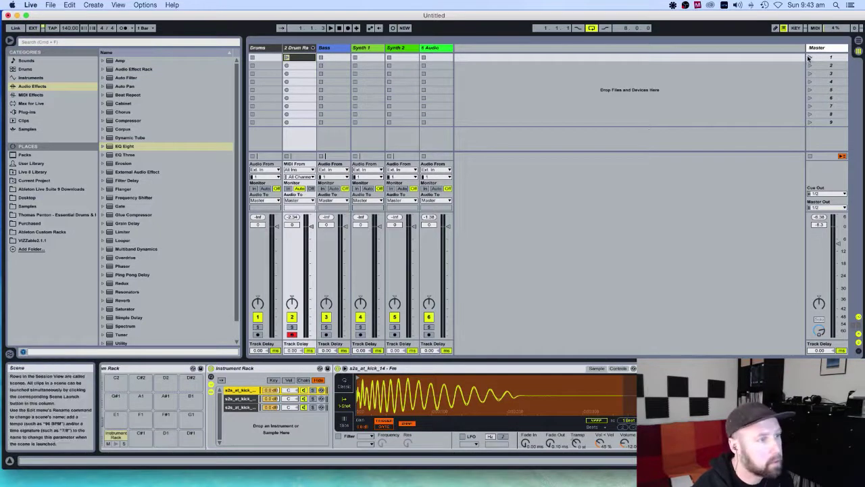
{"action": "left_click", "coordinate": [809, 57]}
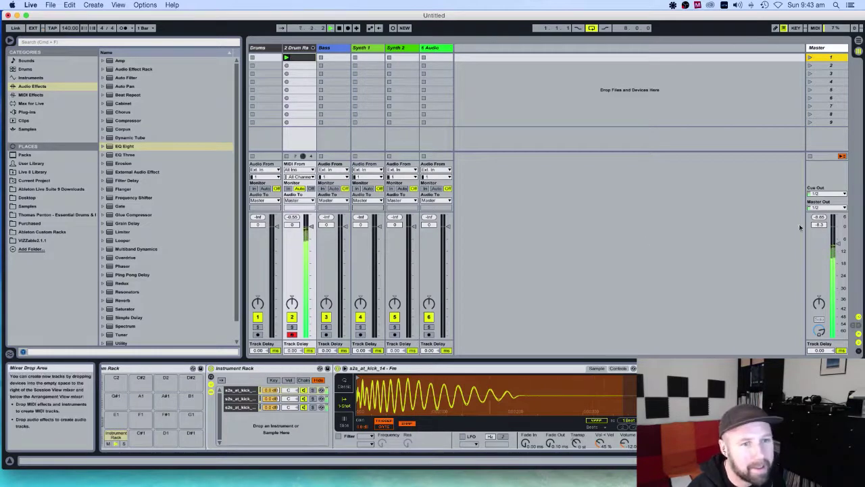
- Check the Soundflower output devices, switch to OBS to lower the roland MX1 mixer level to -0.8 dB, and return to Live
{"action": "left_click", "coordinate": [673, 6]}
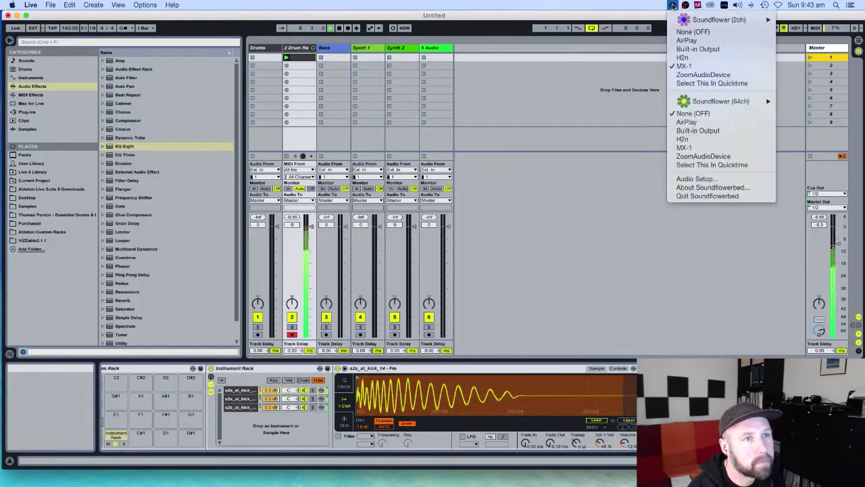
{"action": "left_click", "coordinate": [673, 5]}
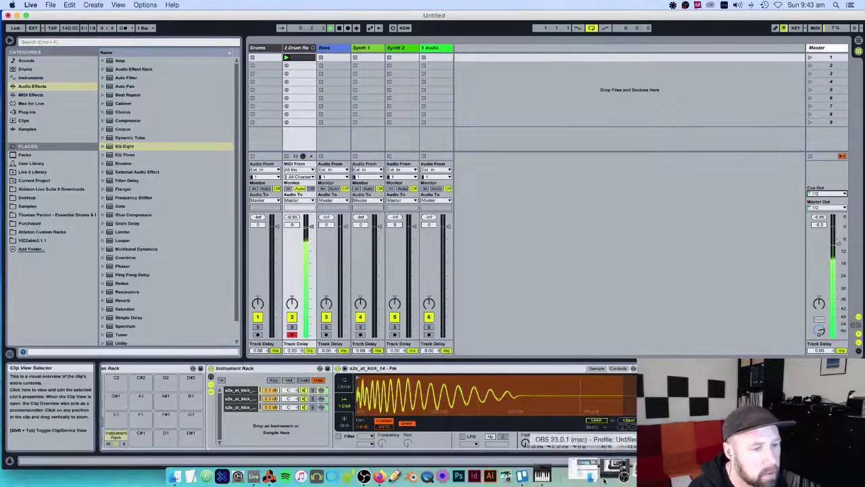
{"action": "left_click", "coordinate": [603, 477]}
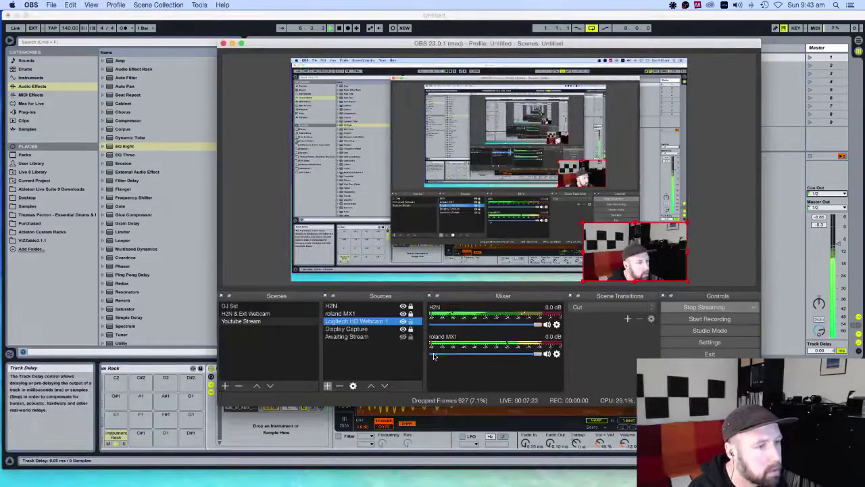
{"action": "left_click_drag", "start_coordinate": [538, 354], "coordinate": [534, 355]}
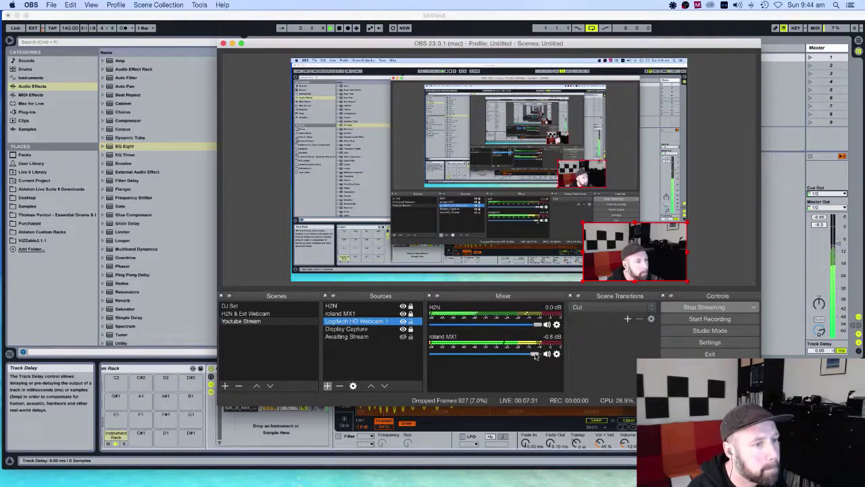
{"action": "left_click", "coordinate": [787, 289]}
{"action": "mouse_move", "coordinate": [507, 473]}
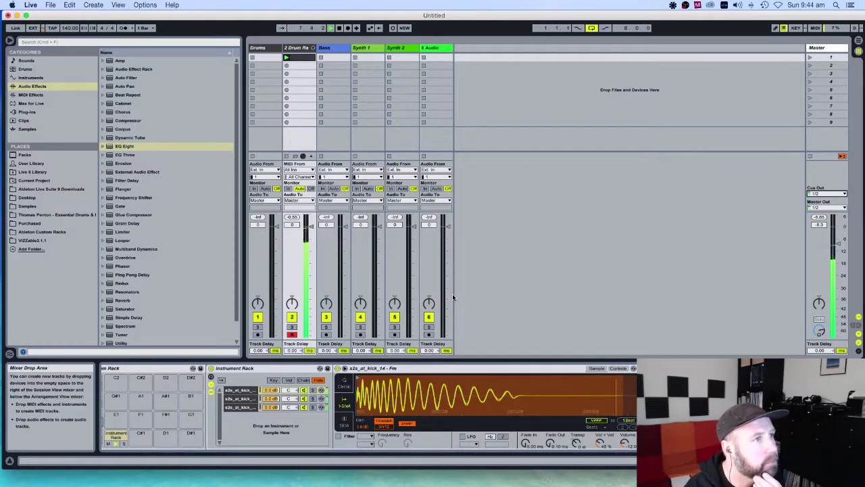
- Choose MX-1 as the output device for Soundflower (2ch)
{"action": "left_click", "coordinate": [672, 5]}
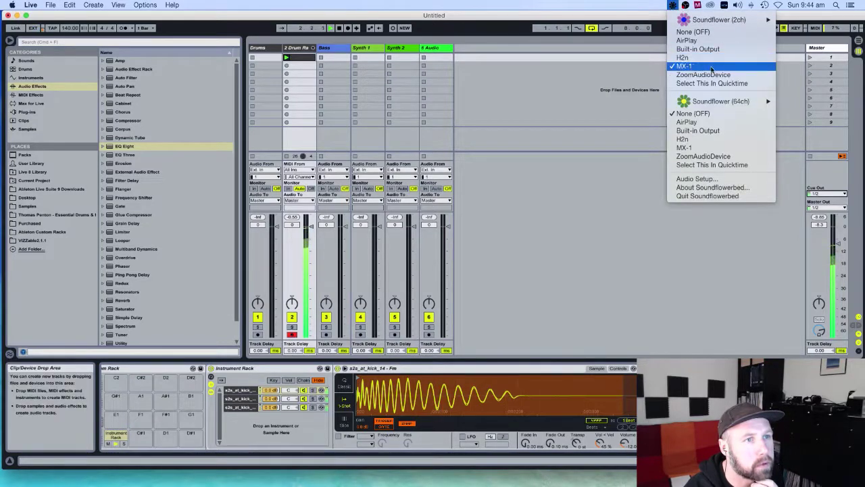
{"action": "left_click", "coordinate": [710, 66]}
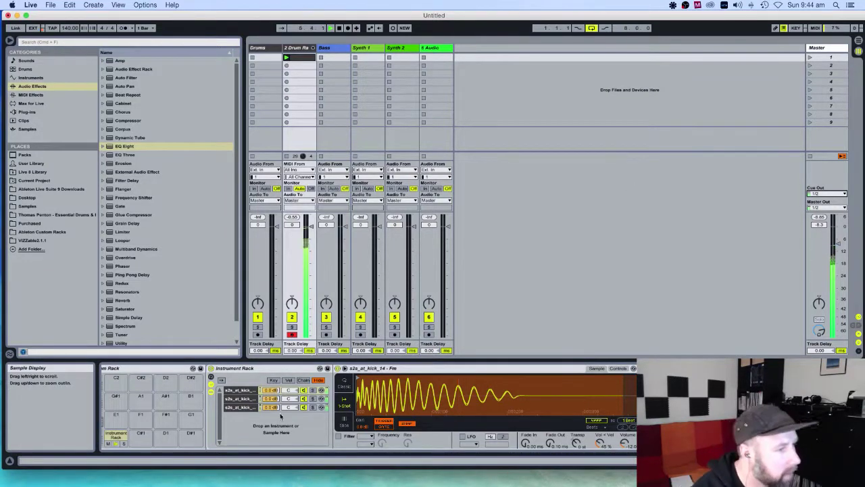
- Solo the s2s_at_kick_14, 16 and 37 chains of the Instrument Rack in turn to compare the kick layers
{"action": "left_click", "coordinate": [312, 392]}
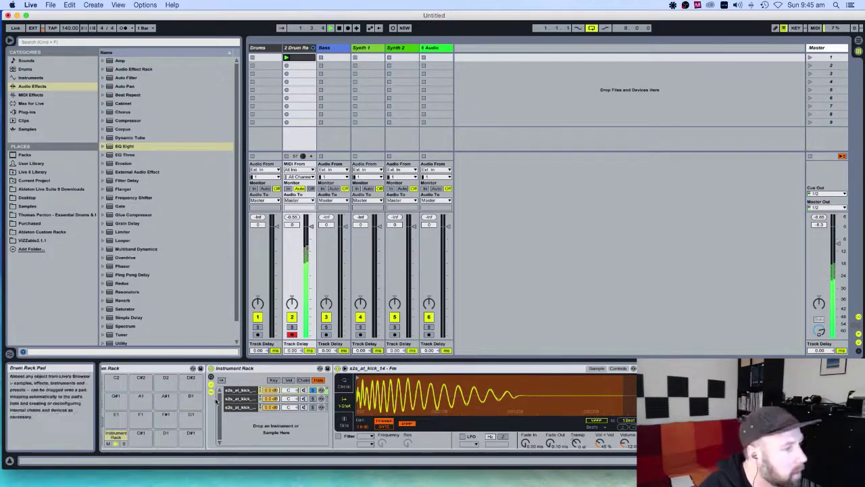
{"action": "left_click", "coordinate": [313, 398]}
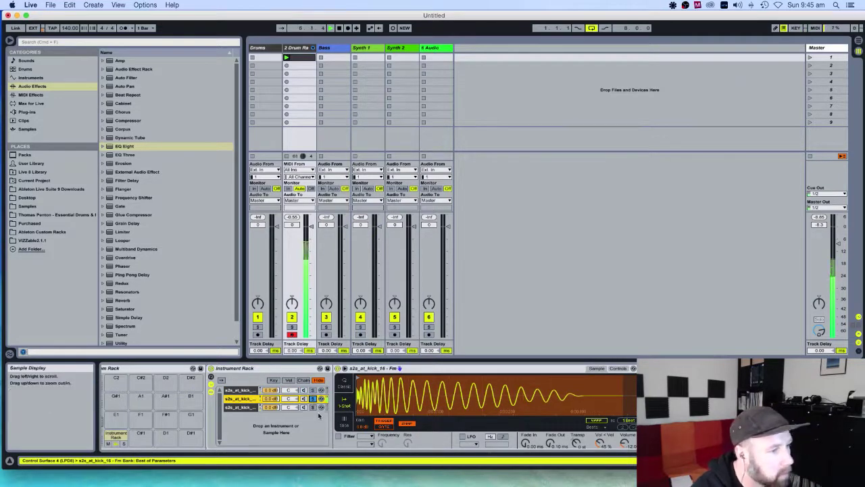
{"action": "left_click", "coordinate": [313, 406]}
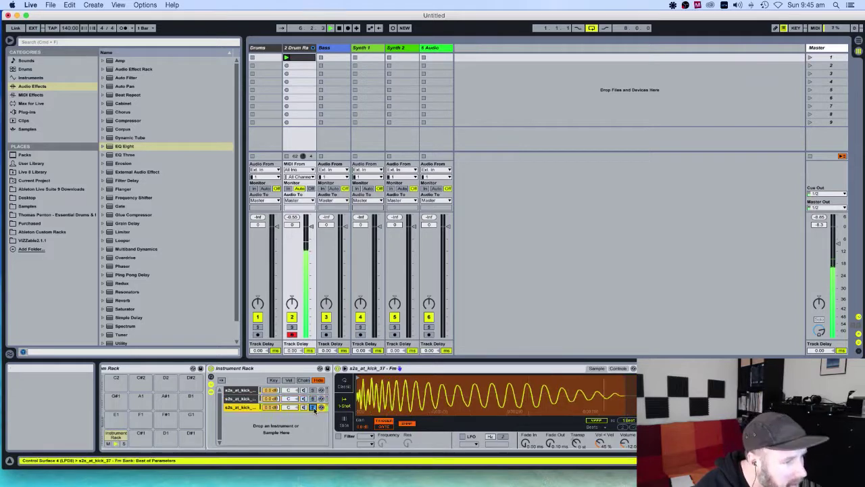
- Solo the s2s_at_kick_16 chain and add an EQ Eight after its sampler
{"action": "left_click", "coordinate": [313, 399]}
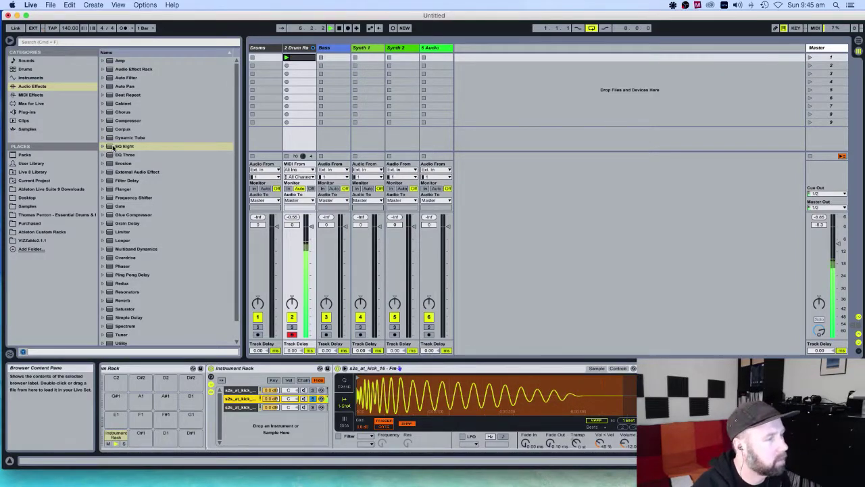
{"action": "left_click", "coordinate": [111, 146]}
{"action": "left_click_drag", "start_coordinate": [111, 146], "coordinate": [703, 406]}
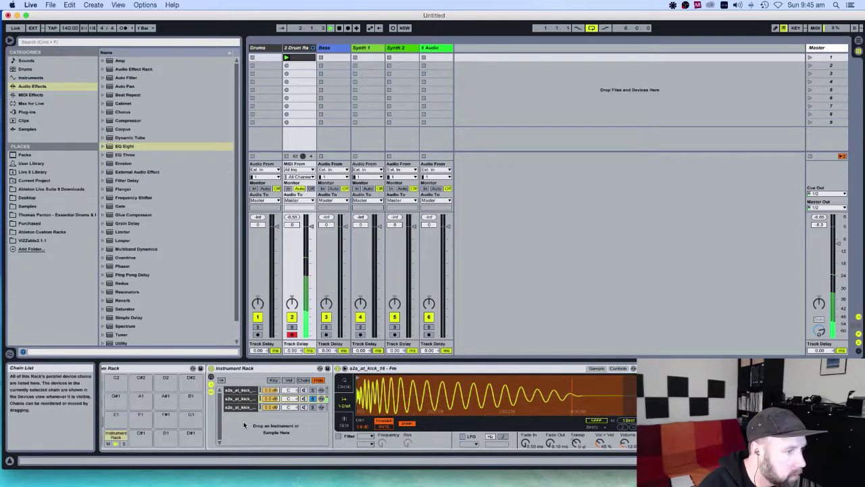
- Rename the Instrument Rack chains: s2s_at_kick_16 as Hi, s2s_at_kick_14 as Mid and s2s_at_kick_37 as Low
{"action": "left_click", "coordinate": [237, 399]}
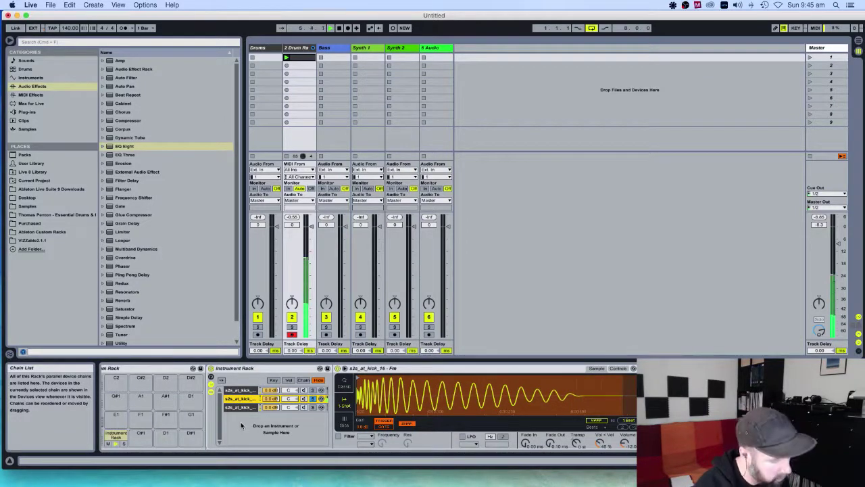
{"action": "key", "text": "super+r"}
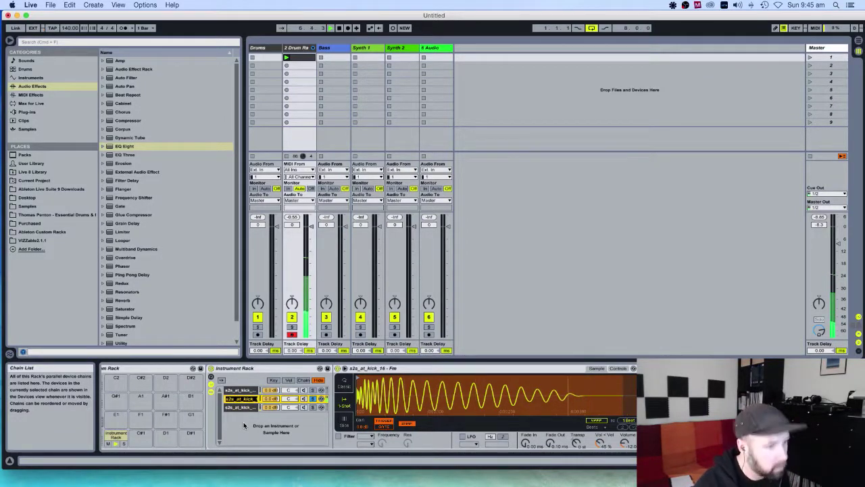
{"action": "key", "text": "BackSpace"}
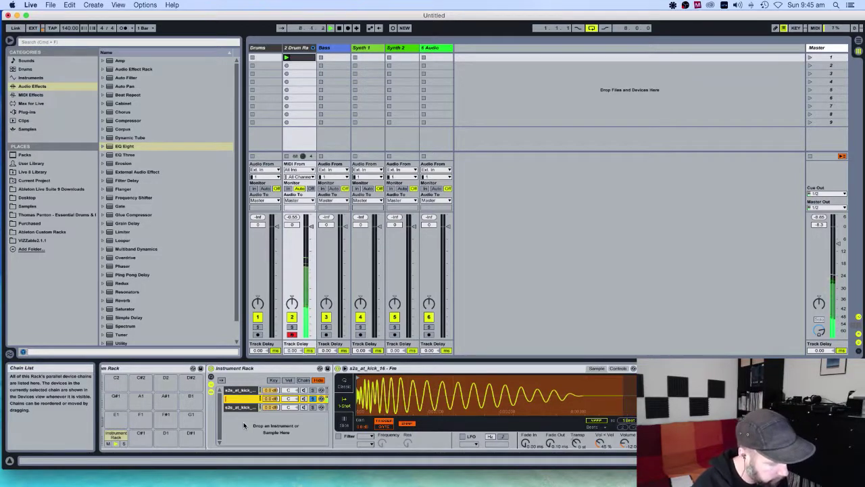
{"action": "type", "text": "T"}
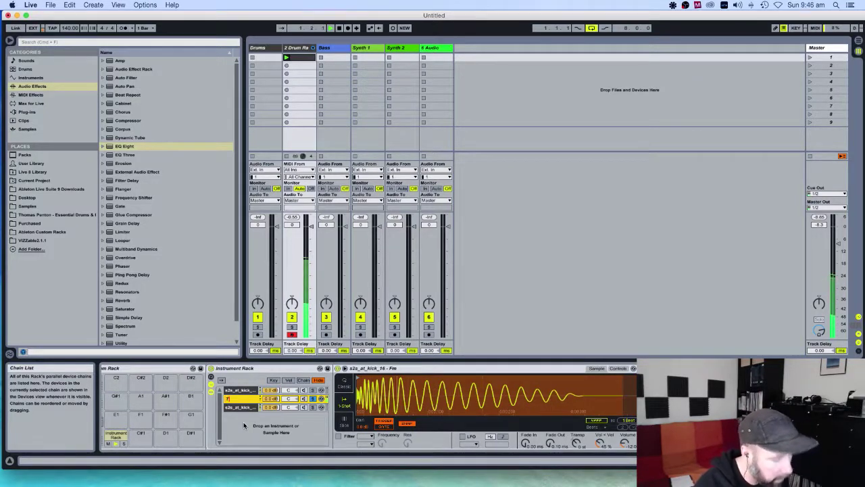
{"action": "type", "text": "Hi"}
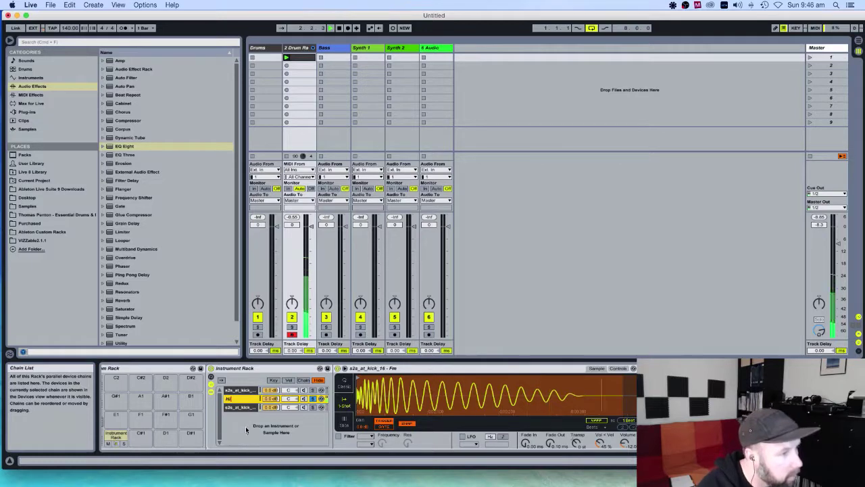
{"action": "left_click", "coordinate": [237, 391]}
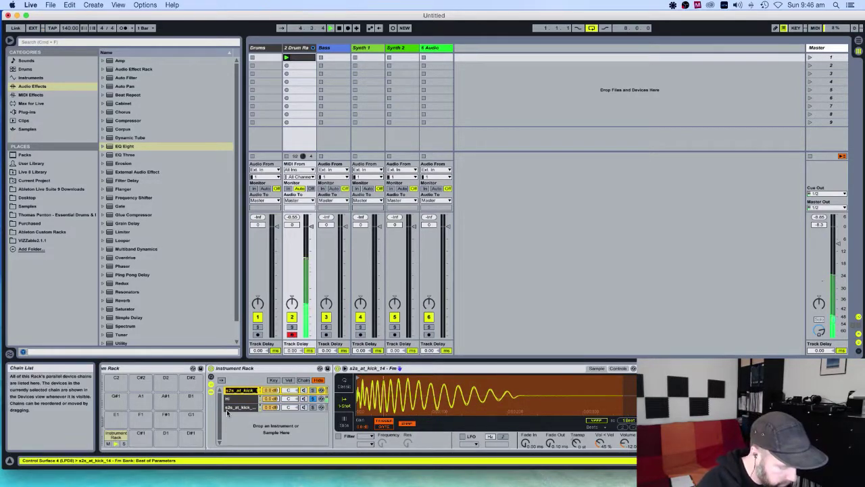
{"action": "type", "text": "Mid"}
{"action": "key", "text": "Return"}
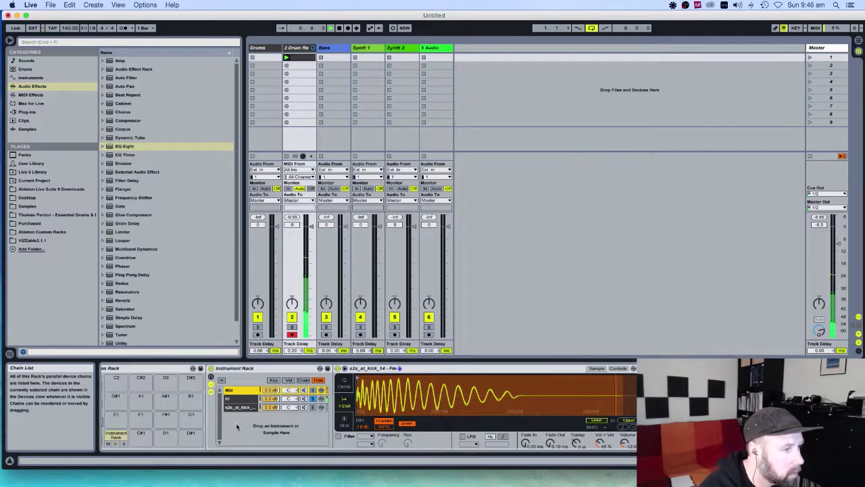
{"action": "left_click", "coordinate": [238, 408]}
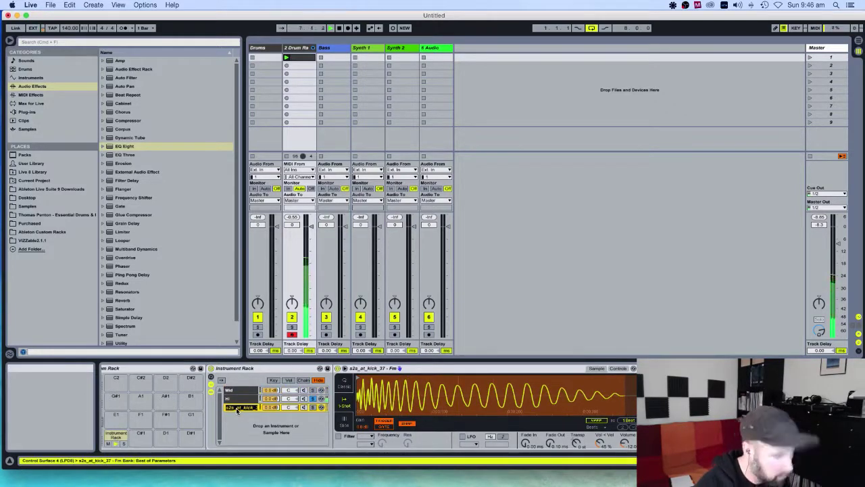
{"action": "type", "text": "Low"}
{"action": "key", "text": "Return"}
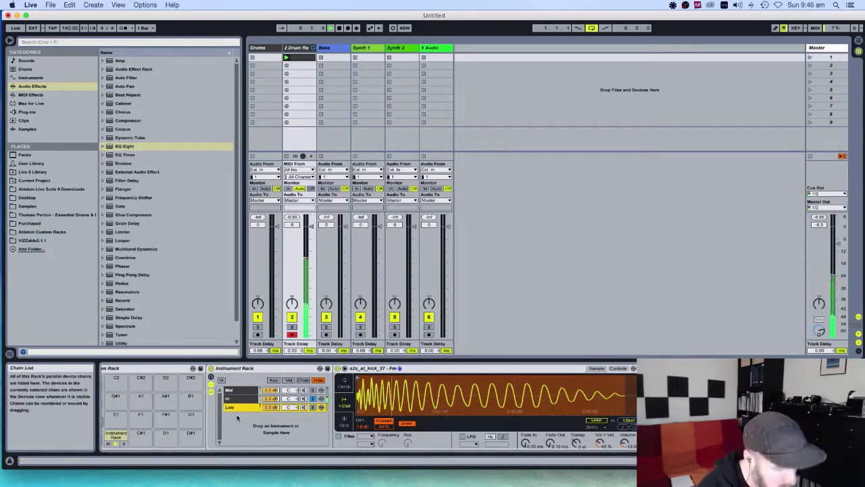
- Solo the Low chain and add an EQ Eight after its sampler
{"action": "left_click", "coordinate": [313, 407]}
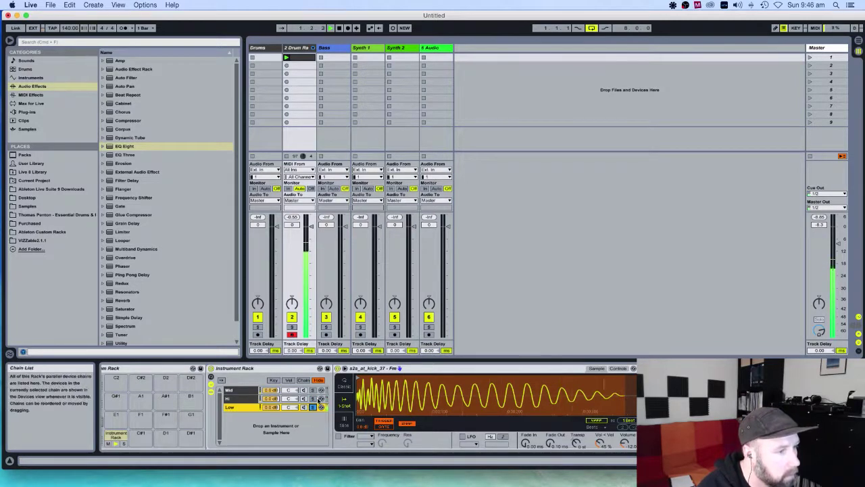
{"action": "left_click", "coordinate": [111, 147]}
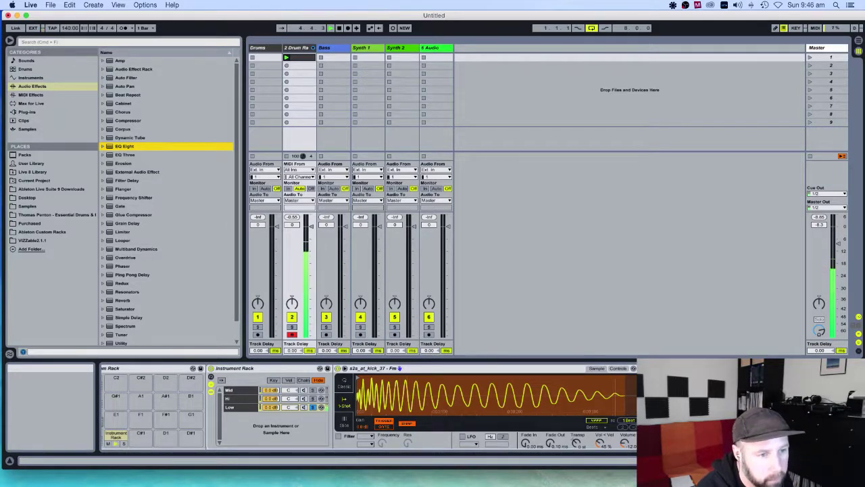
{"action": "left_click_drag", "start_coordinate": [110, 147], "coordinate": [683, 406]}
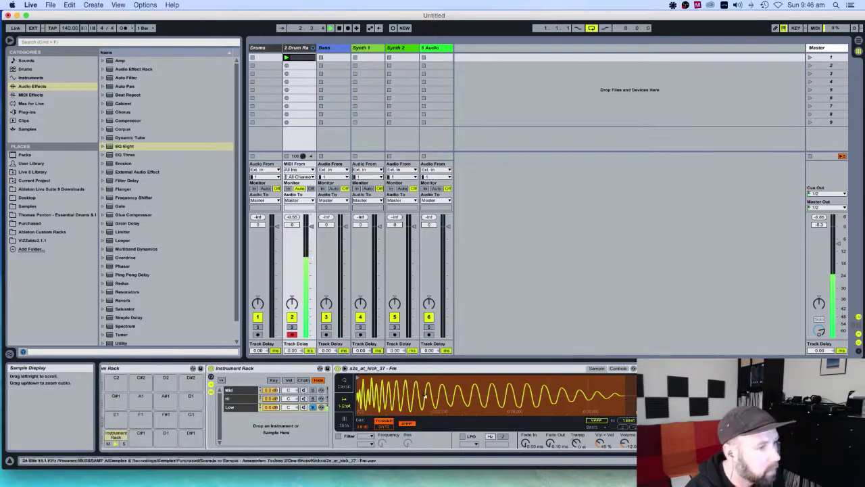
{"action": "scroll", "coordinate": [309, 386], "scroll_direction": "right", "scroll_amount": 3}
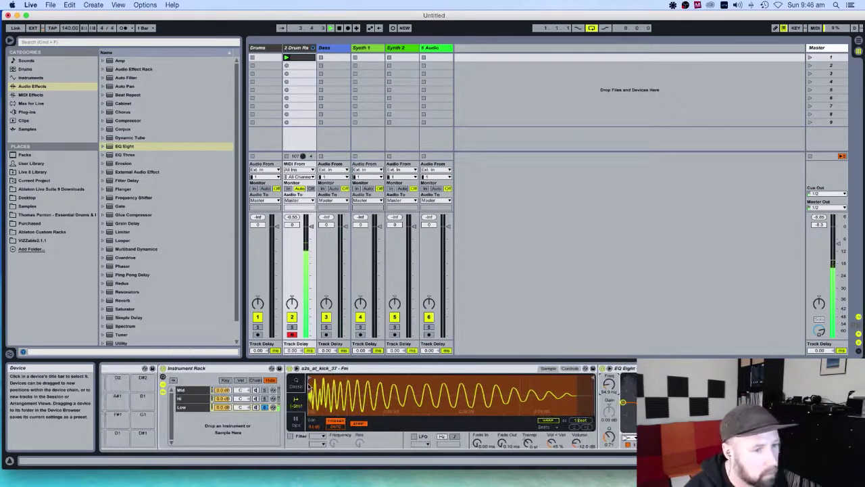
- Reorder the Instrument Rack chains so that Hi sits above Mid
{"action": "scroll", "coordinate": [308, 386], "scroll_direction": "left", "scroll_amount": 1}
{"action": "left_click", "coordinate": [188, 400]}
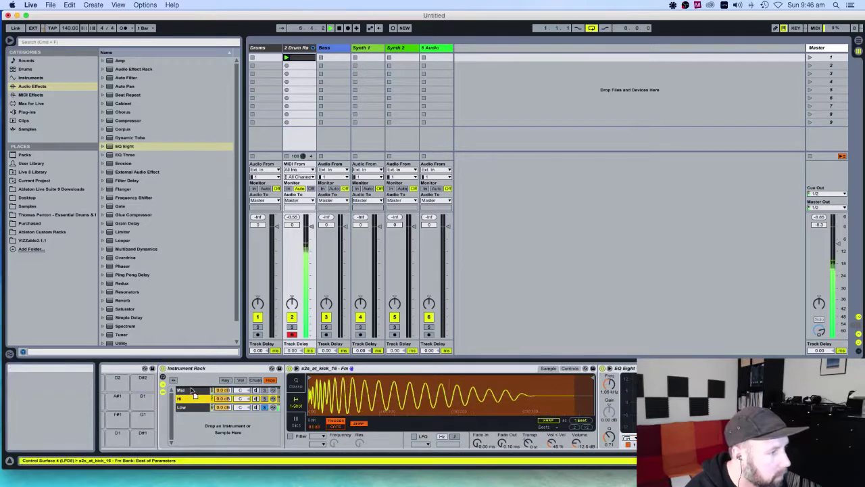
{"action": "left_click_drag", "start_coordinate": [189, 388], "coordinate": [191, 391]}
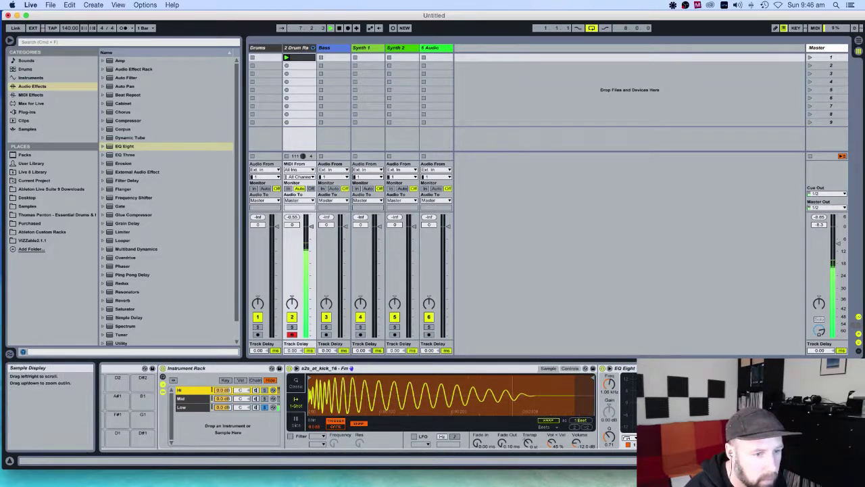
{"action": "left_click", "coordinate": [189, 398]}
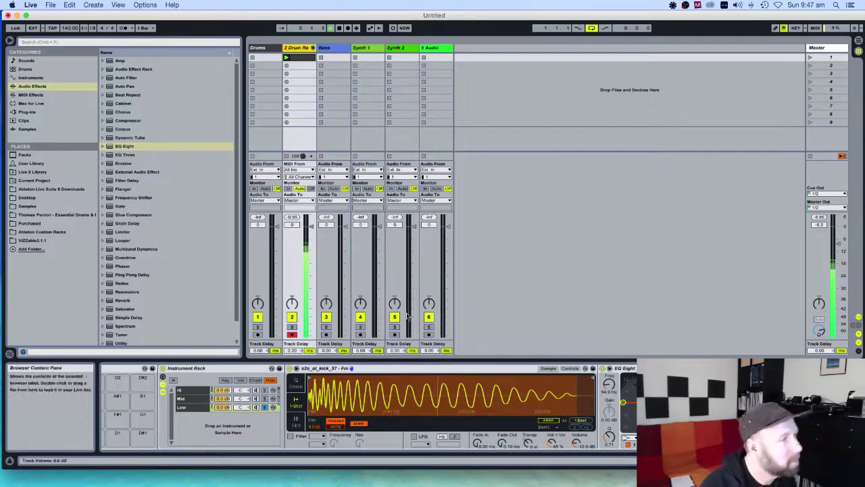
- Add another EQ Eight at the end of the device chain, after the Low chain's EQ Eight
{"action": "left_click", "coordinate": [242, 383]}
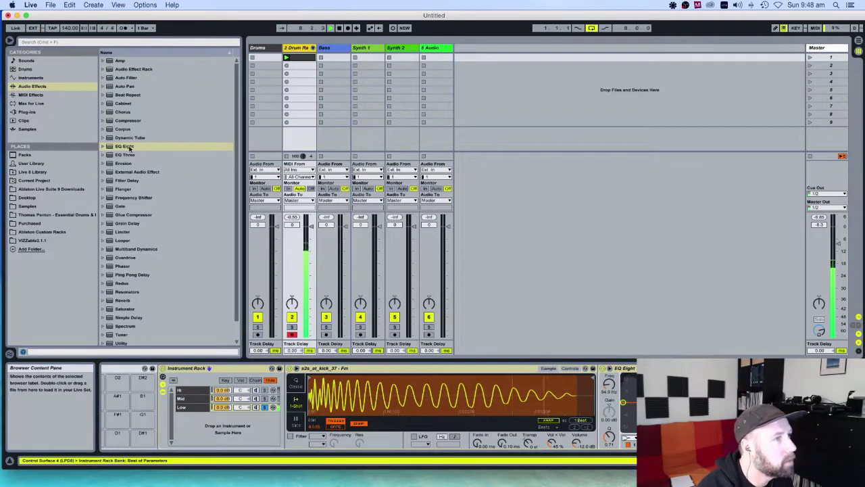
{"action": "left_click_drag", "start_coordinate": [110, 147], "coordinate": [832, 406]}
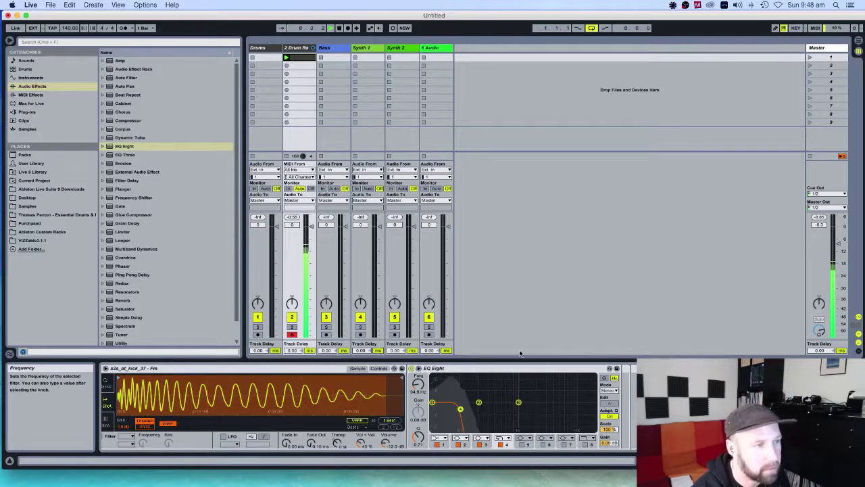
- Unsolo the Low chain, lower the Hi chain's volume and set the Mid chain's volume to -4.6 dB
{"action": "scroll", "coordinate": [336, 408], "scroll_direction": "left", "scroll_amount": 5}
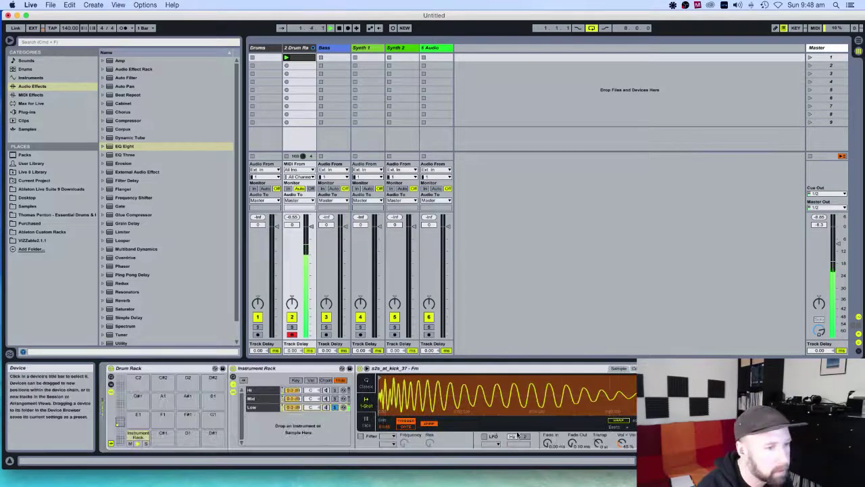
{"action": "left_click", "coordinate": [336, 408]}
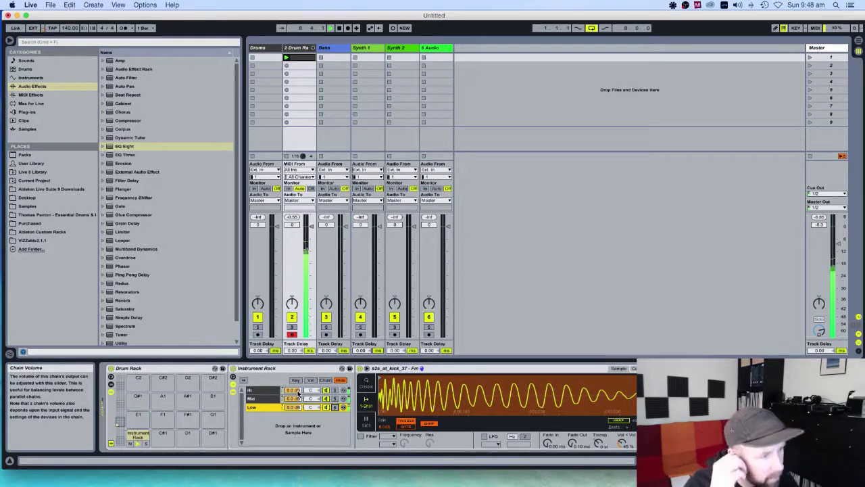
{"action": "left_click_drag", "start_coordinate": [296, 391], "coordinate": [292, 399]}
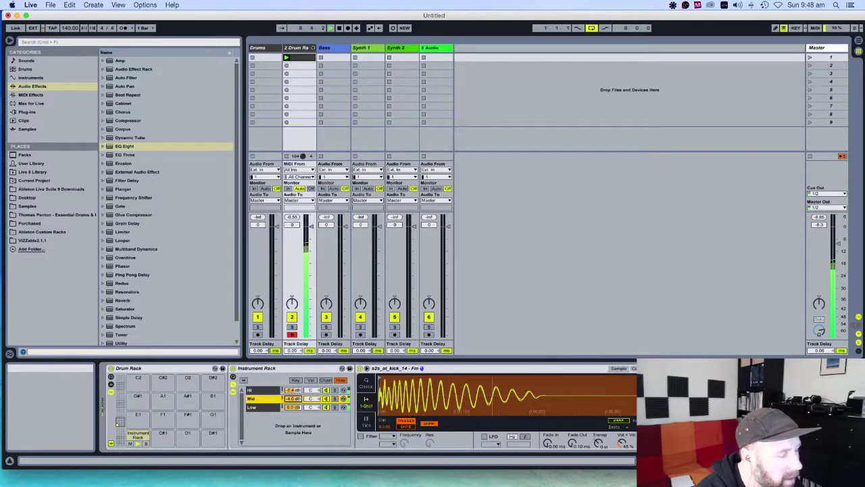
{"action": "left_click_drag", "start_coordinate": [293, 399], "coordinate": [293, 399]}
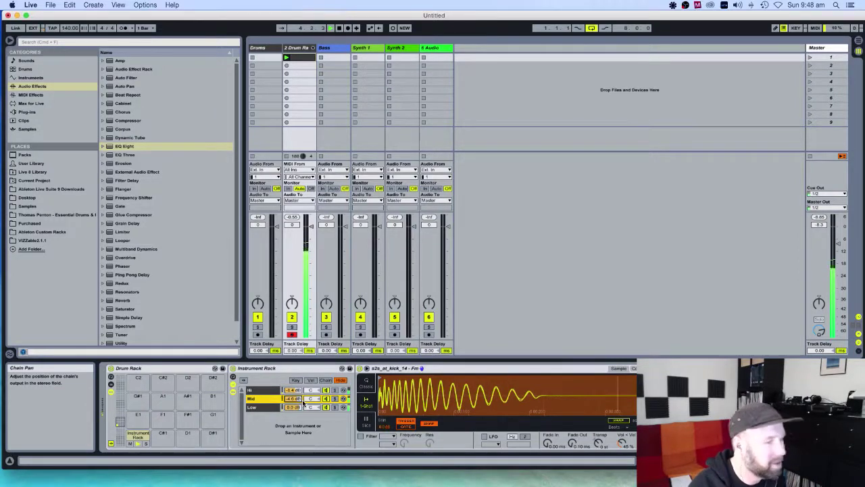
{"action": "mouse_move", "coordinate": [420, 481]}
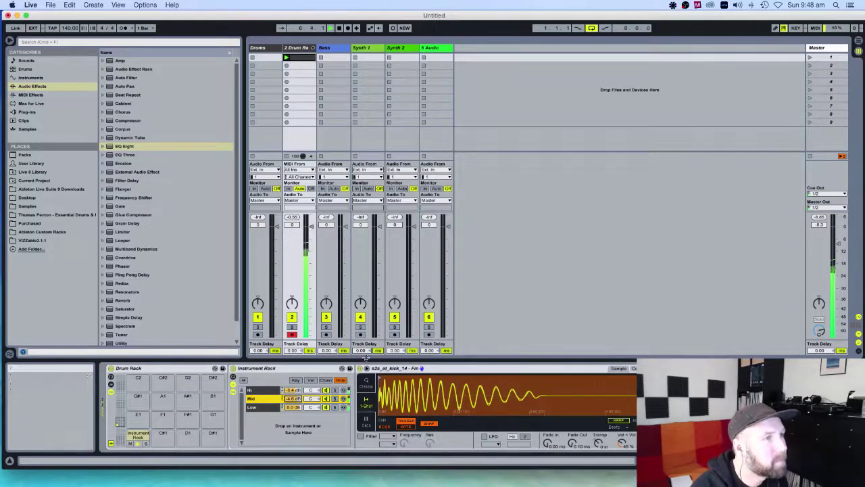
- Set the tempo to 135 BPM and rename the Drum Rack track as Kick
{"action": "left_click", "coordinate": [69, 28]}
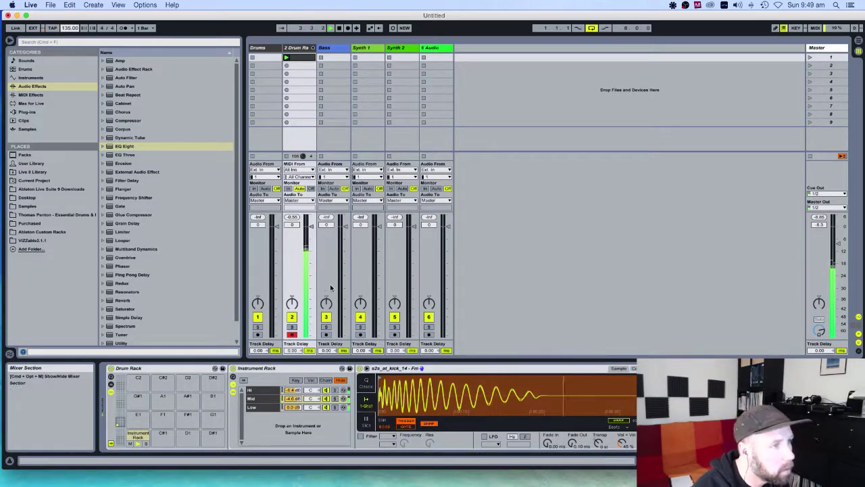
{"action": "right_click", "coordinate": [299, 48]}
{"action": "left_click", "coordinate": [327, 84]}
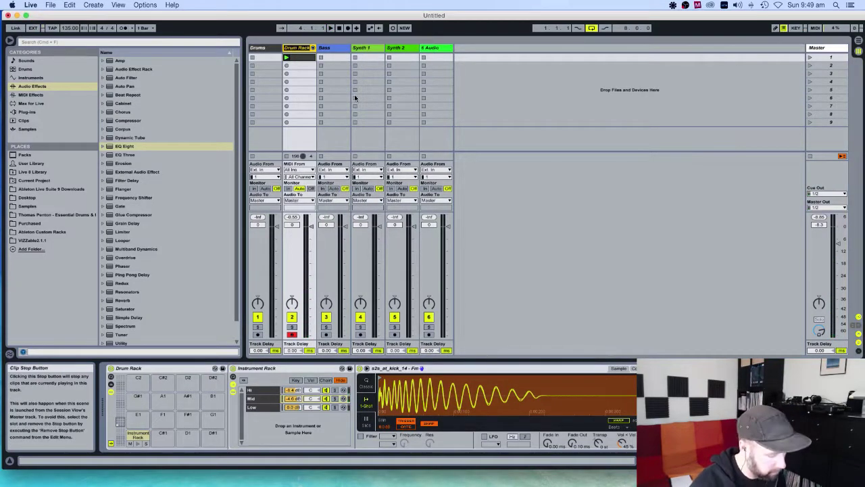
{"action": "type", "text": "Kick"}
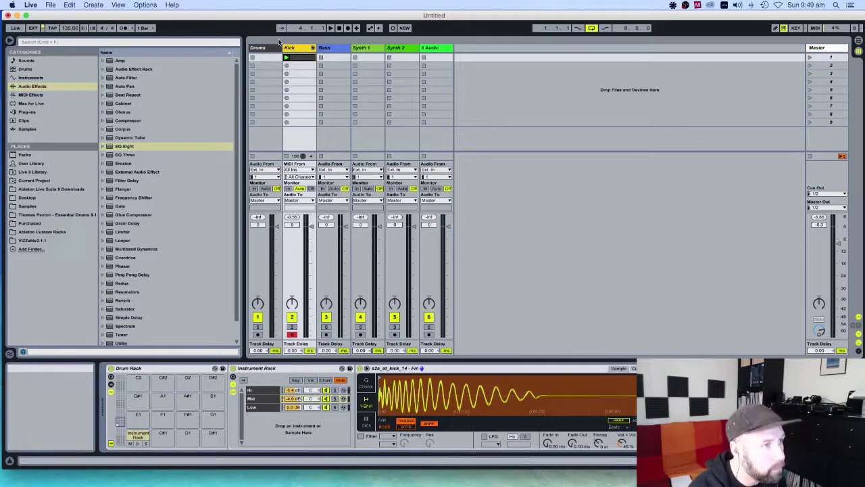
- Switch to Firefox and check the live chat on the YouTube Live Dashboard
{"action": "mouse_move", "coordinate": [473, 477]}
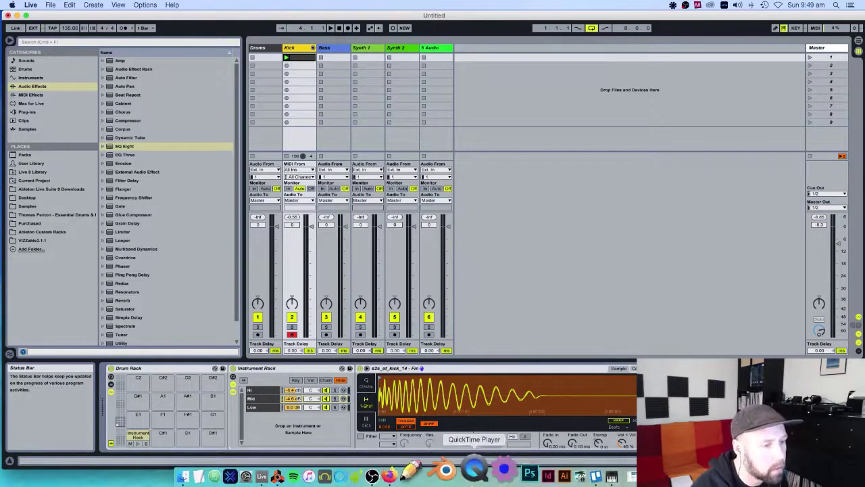
{"action": "left_click", "coordinate": [634, 477]}
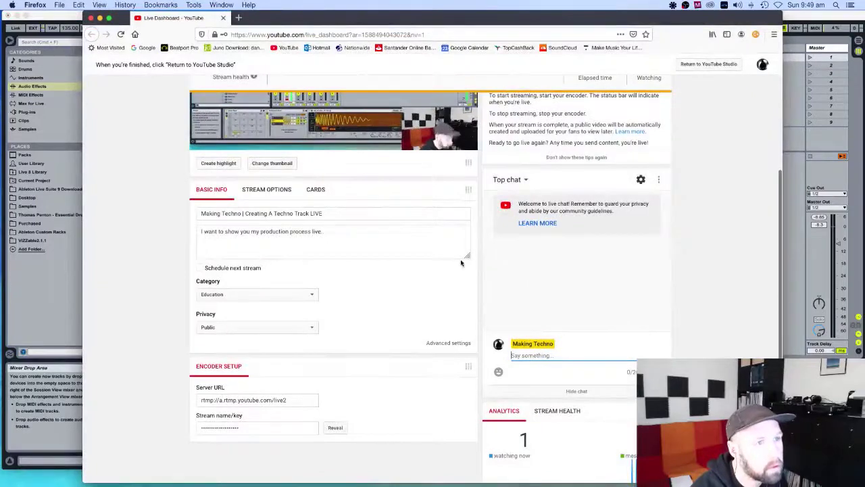
- Check the viewer count, stream preview and live chat on the YouTube Live Dashboard, and return to Ableton Live
{"action": "scroll", "coordinate": [500, 270], "scroll_direction": "down", "scroll_amount": 3}
{"action": "scroll", "coordinate": [460, 264], "scroll_direction": "up", "scroll_amount": 10}
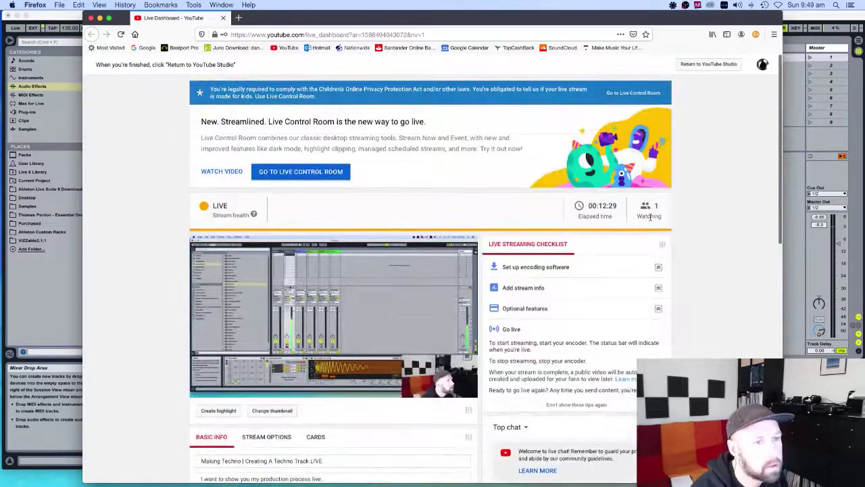
{"action": "scroll", "coordinate": [528, 214], "scroll_direction": "down", "scroll_amount": 1}
{"action": "scroll", "coordinate": [529, 214], "scroll_direction": "down", "scroll_amount": 4}
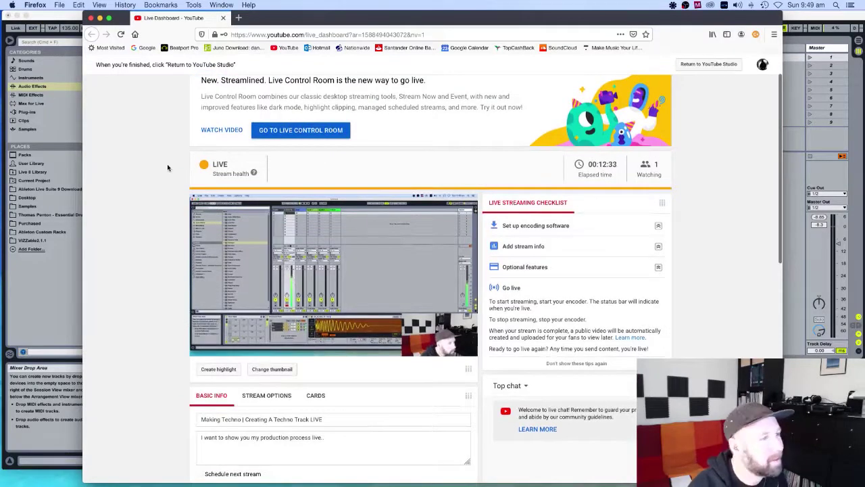
{"action": "scroll", "coordinate": [167, 163], "scroll_direction": "down", "scroll_amount": 5}
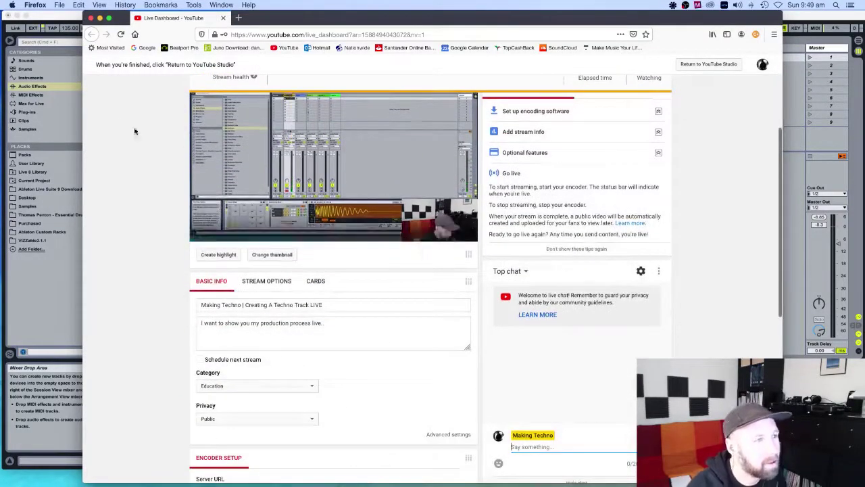
{"action": "scroll", "coordinate": [175, 144], "scroll_direction": "up", "scroll_amount": 2}
{"action": "scroll", "coordinate": [175, 144], "scroll_direction": "down", "scroll_amount": 2}
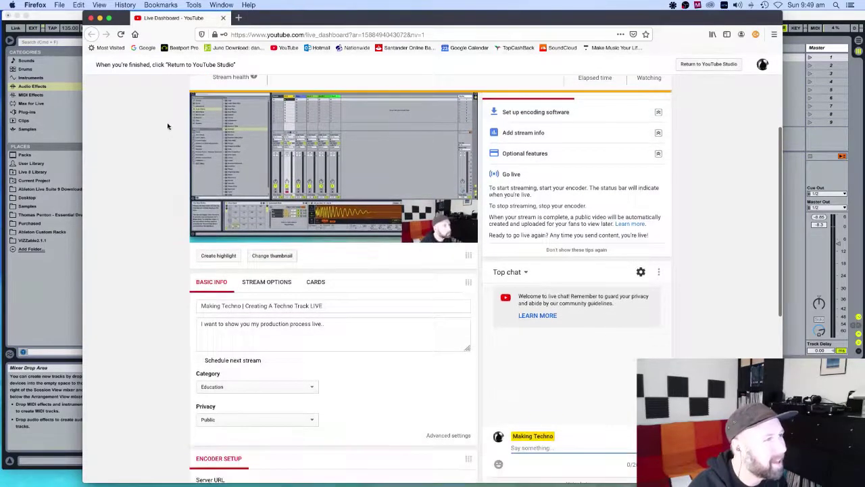
{"action": "scroll", "coordinate": [168, 128], "scroll_direction": "up", "scroll_amount": 4}
{"action": "left_click", "coordinate": [99, 18]}
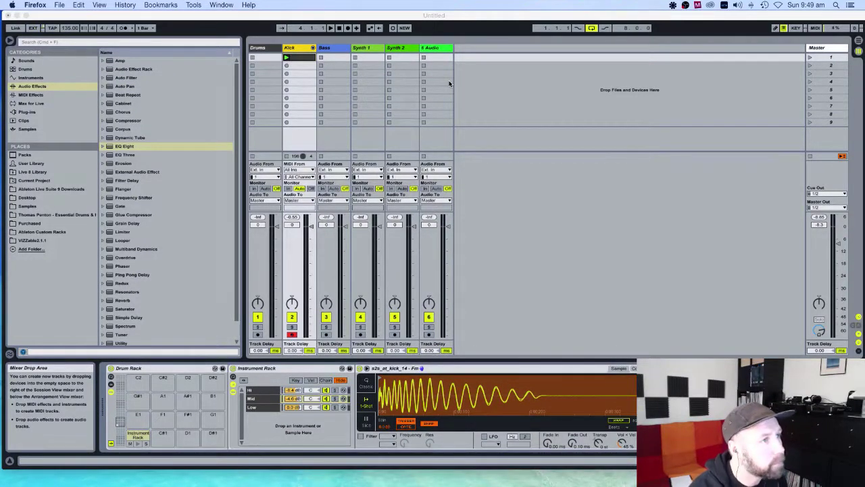
{"action": "left_click", "coordinate": [297, 49]}
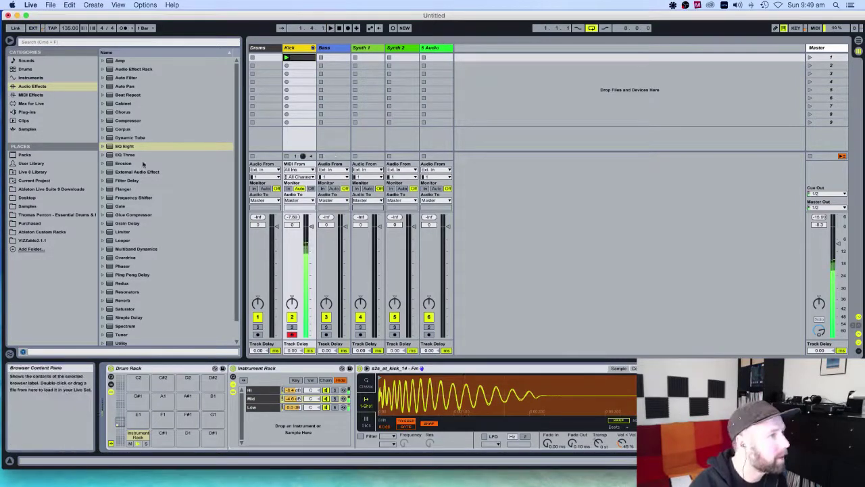
{"action": "left_click_drag", "start_coordinate": [237, 117], "coordinate": [235, 97]}
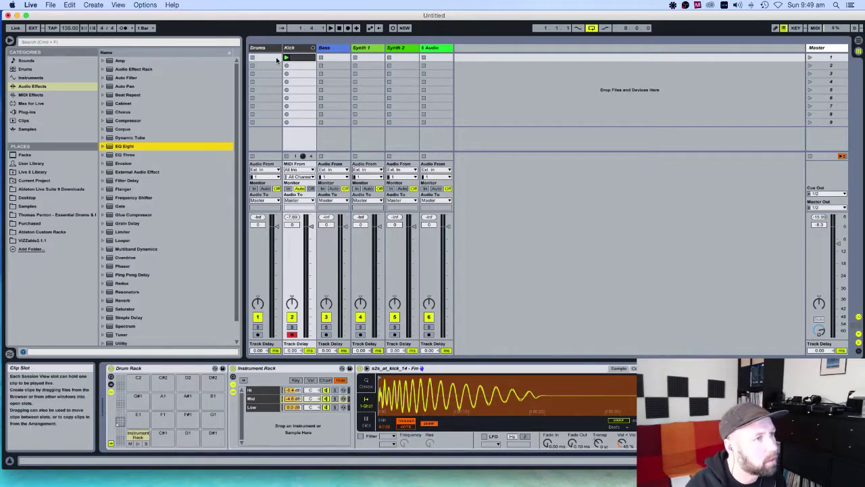
{"action": "left_click", "coordinate": [329, 49]}
{"action": "left_click", "coordinate": [300, 49]}
{"action": "left_click", "coordinate": [328, 50]}
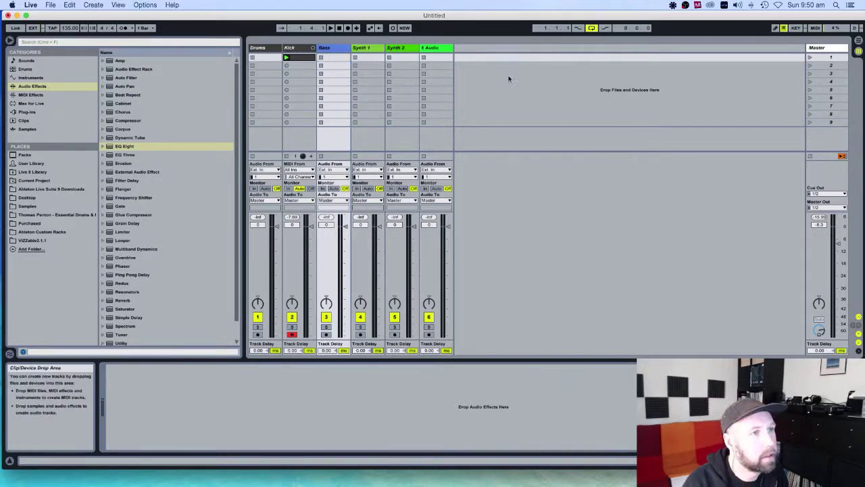
- Rename the Synth 1 track as TB-3
{"action": "left_click", "coordinate": [359, 49]}
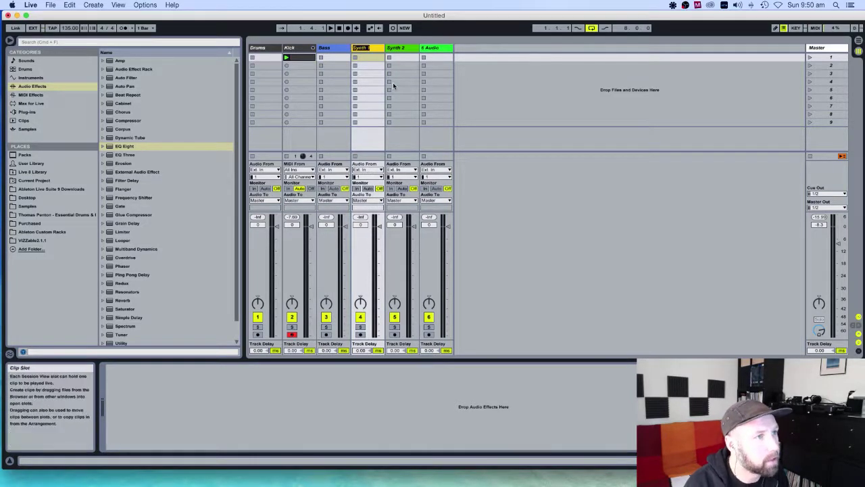
{"action": "key", "text": "super+r"}
{"action": "type", "text": "T"}
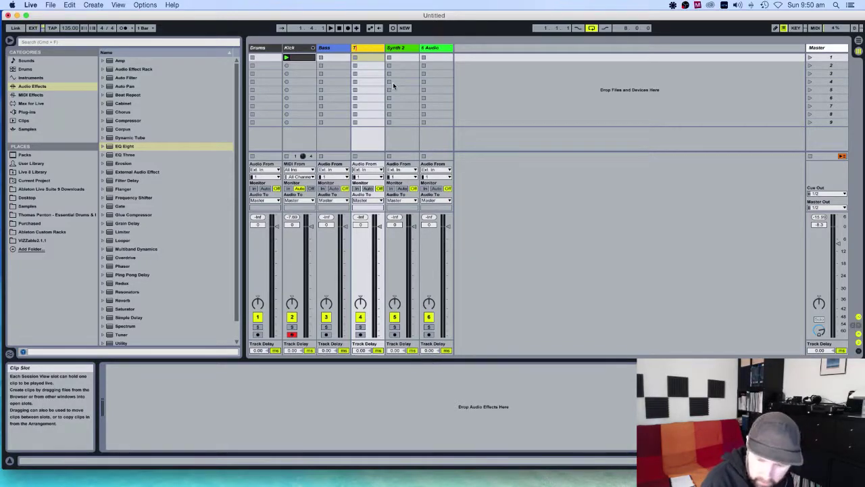
{"action": "type", "text": "B-3"}
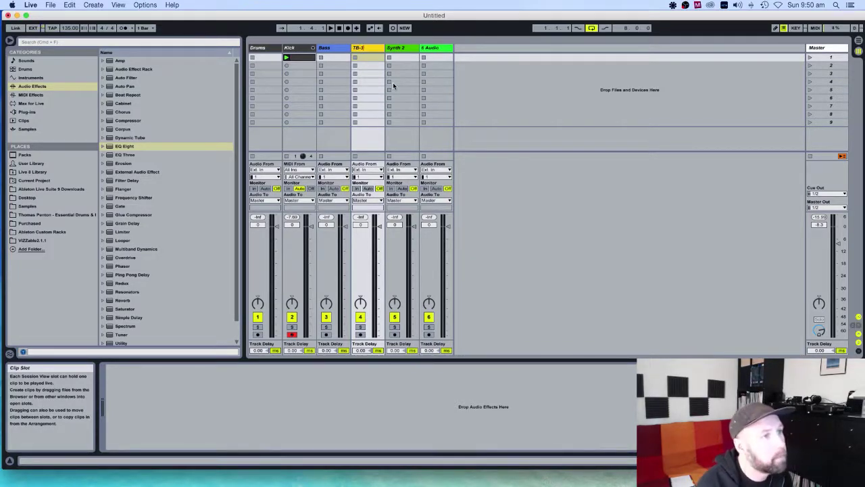
{"action": "left_click", "coordinate": [491, 99]}
{"action": "left_click", "coordinate": [360, 47]}
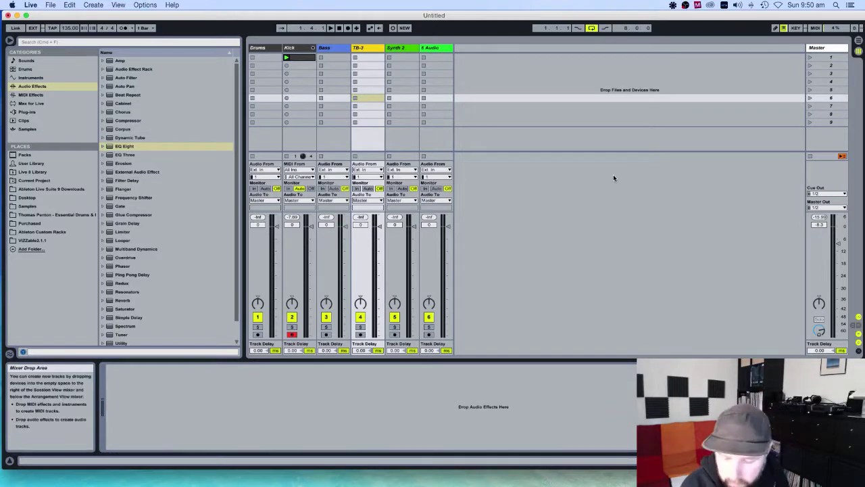
- Set the TB-3 track's audio input channel to 13/14 and its monitoring to In, and audition it alongside the kick
{"action": "key", "text": "space"}
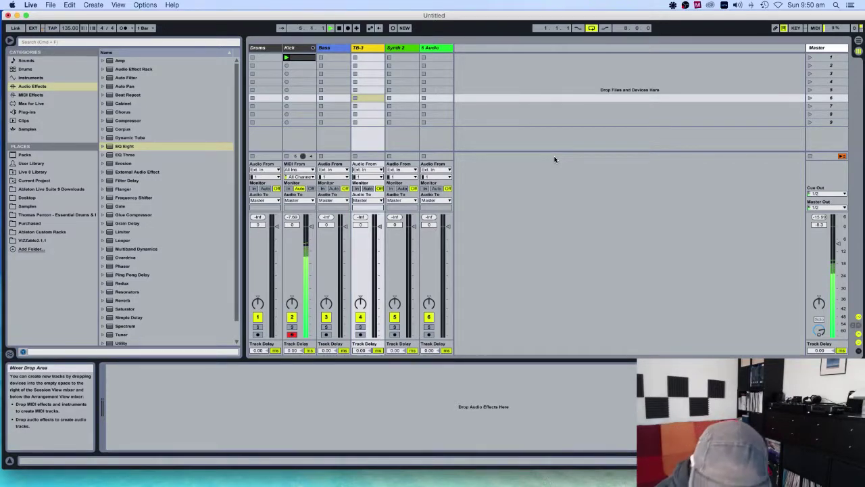
{"action": "left_click", "coordinate": [370, 177]}
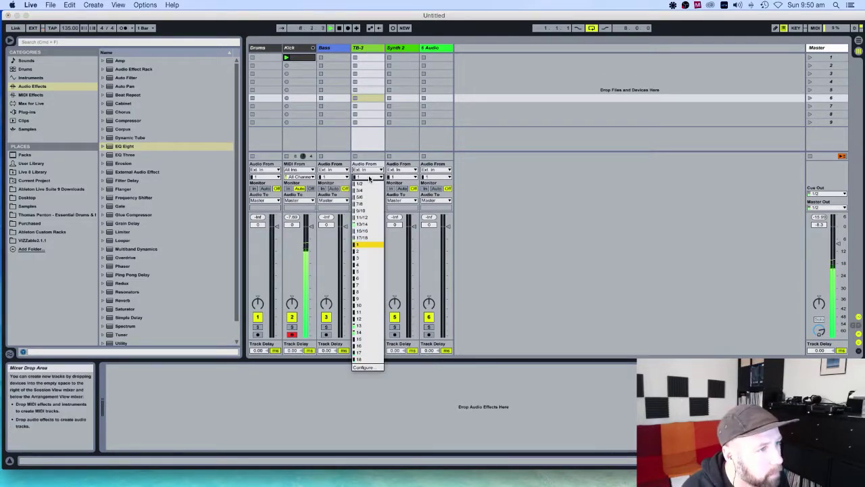
{"action": "left_click", "coordinate": [371, 224]}
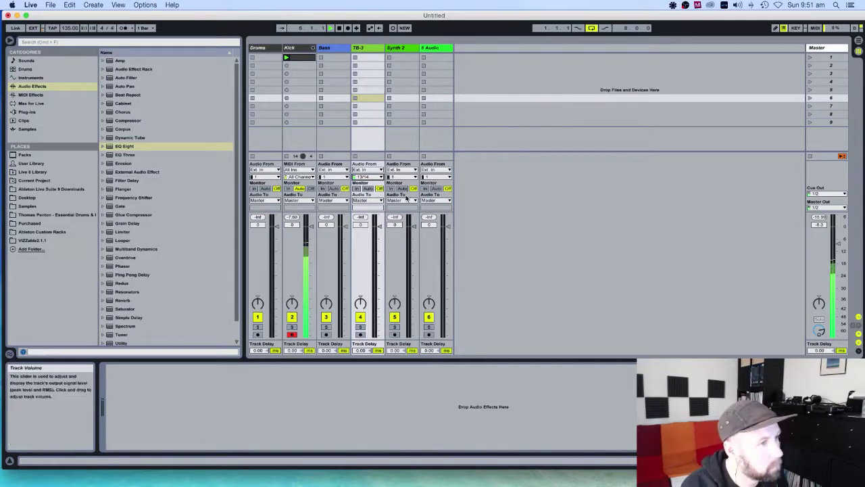
{"action": "left_click", "coordinate": [355, 189]}
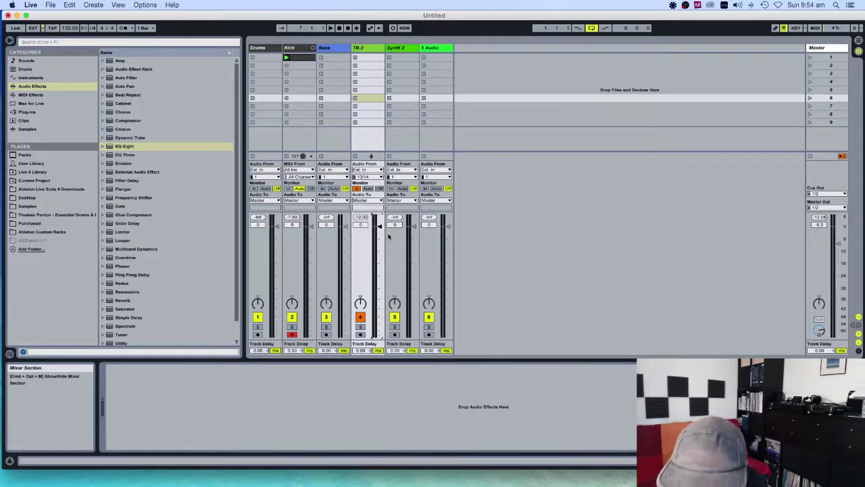
{"action": "key", "text": "space"}
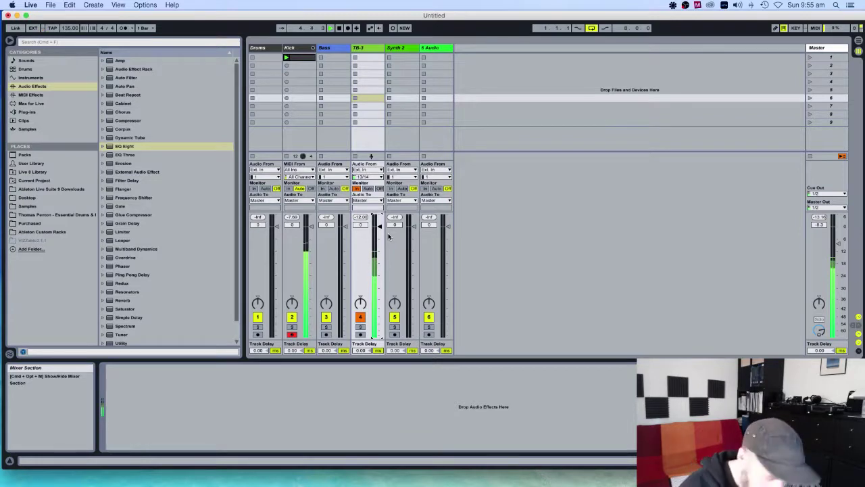
{"action": "key", "text": "space"}
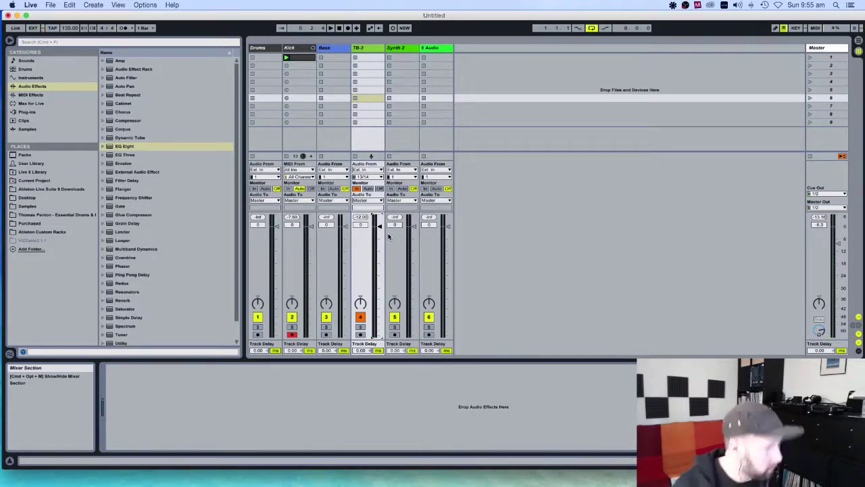
- Select the first clip slot of the TB-3 track and arm the track for recording
{"action": "left_click", "coordinate": [378, 50]}
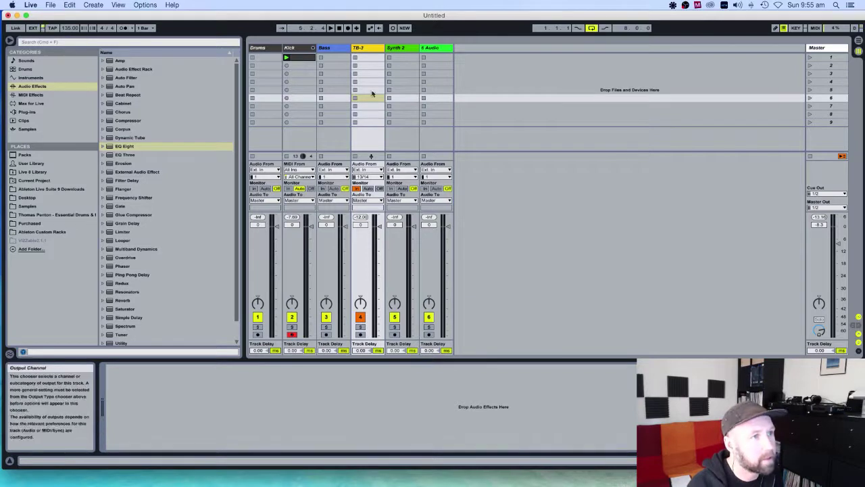
{"action": "left_click", "coordinate": [370, 58]}
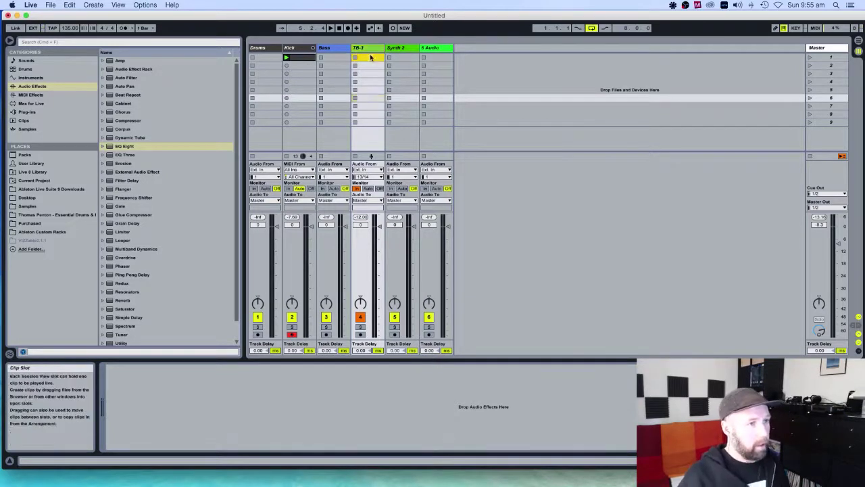
{"action": "left_click", "coordinate": [359, 333]}
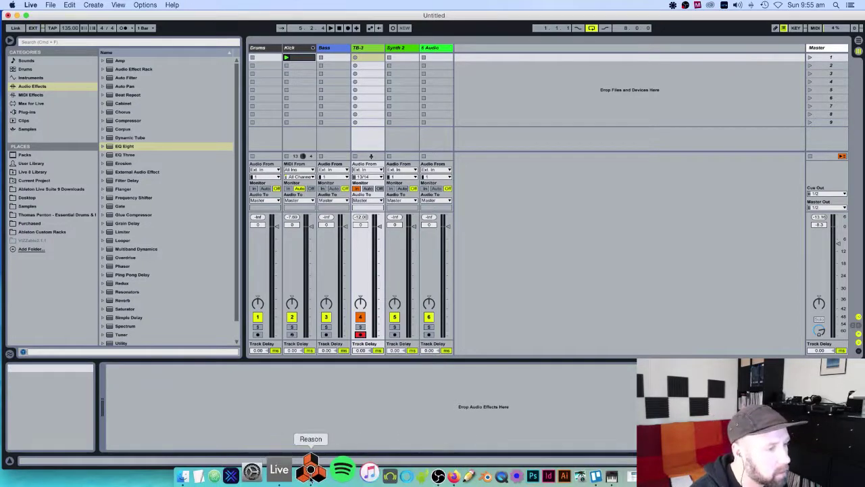
- Switch to Reason, look through its instrument devices and empty rack, and return to Ableton Live
{"action": "left_click", "coordinate": [324, 471]}
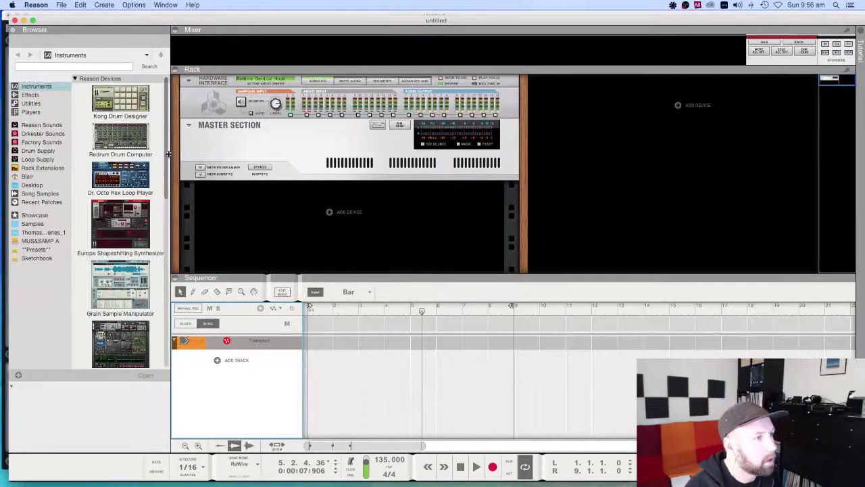
{"action": "scroll", "coordinate": [120, 223], "scroll_direction": "down", "scroll_amount": 5}
{"action": "scroll", "coordinate": [121, 223], "scroll_direction": "down", "scroll_amount": 3}
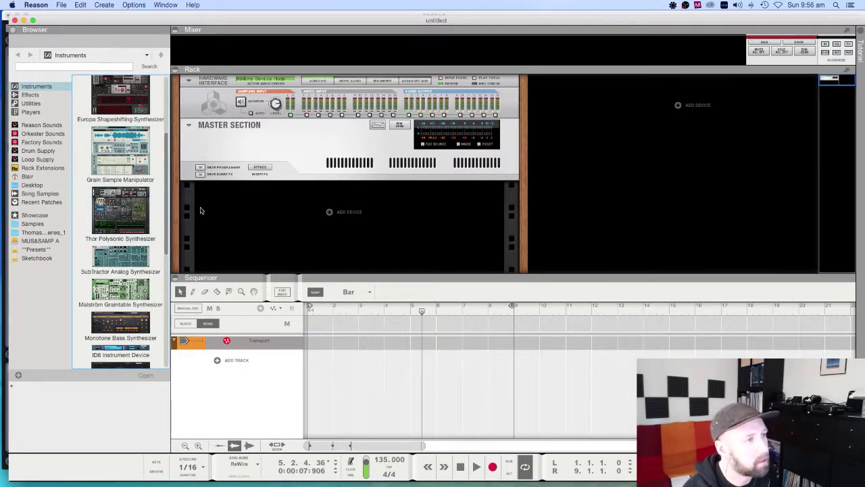
{"action": "left_click", "coordinate": [24, 20]}
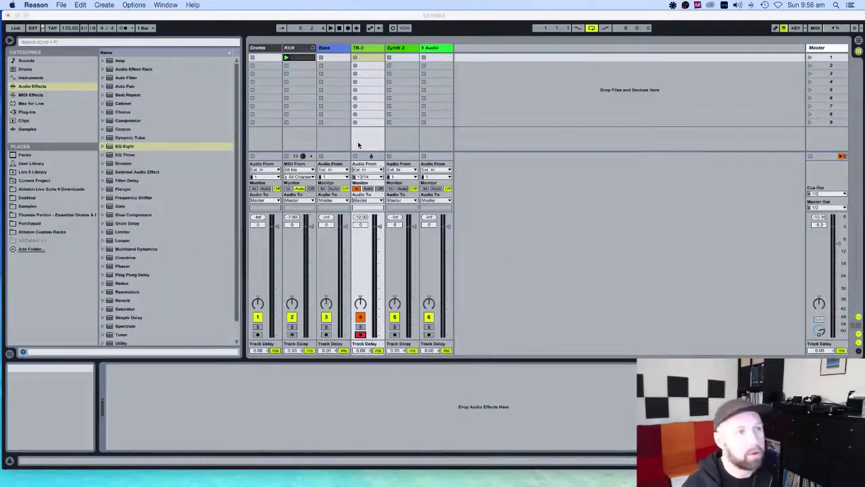
{"action": "left_click", "coordinate": [323, 20]}
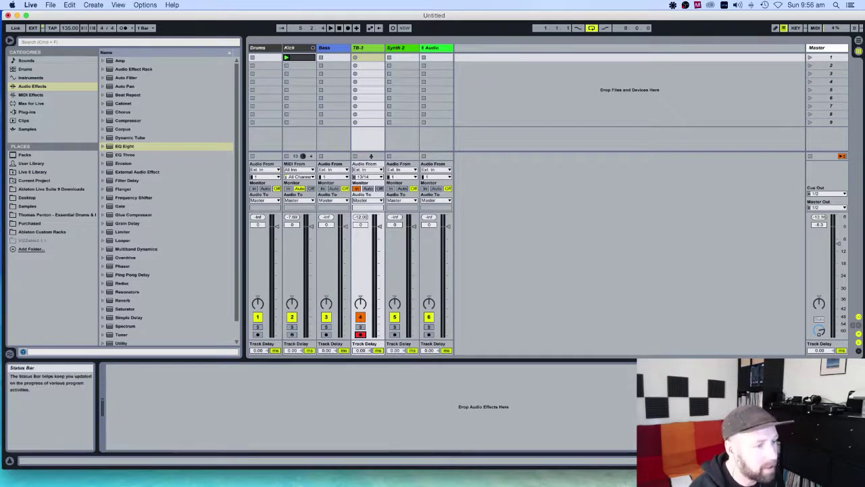
{"action": "mouse_move", "coordinate": [334, 470]}
{"action": "left_click", "coordinate": [298, 475]}
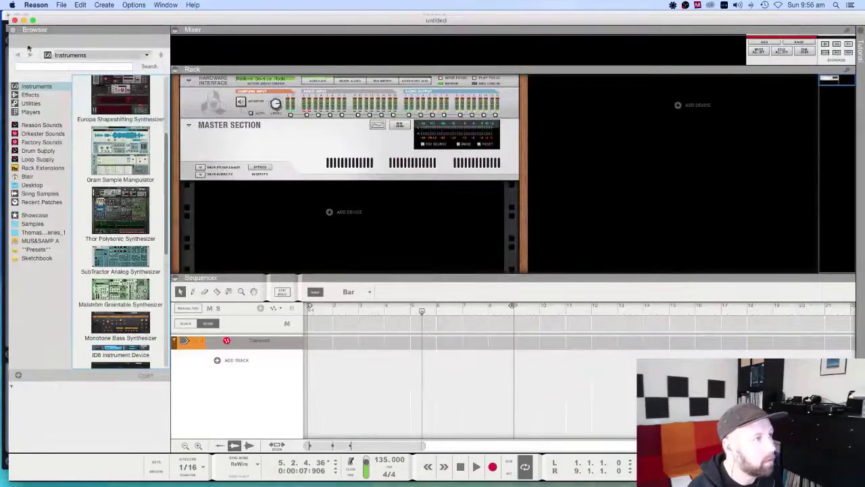
{"action": "left_click", "coordinate": [23, 20]}
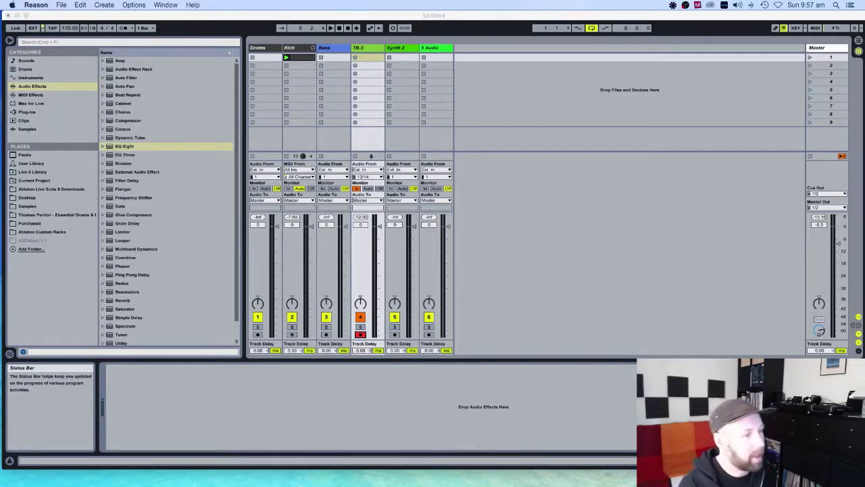
{"action": "mouse_move", "coordinate": [452, 476]}
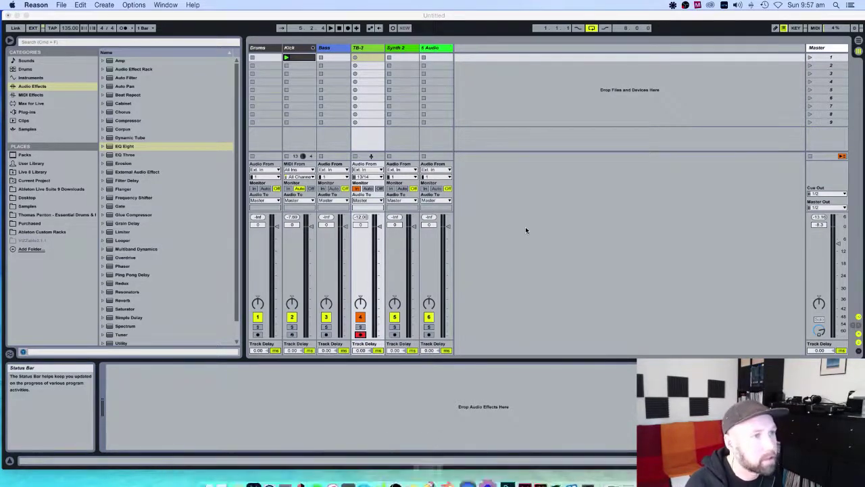
- Record the TB-3 input as an audio clip in the TB-3 track's first slot, and stop the recording
{"action": "left_click", "coordinate": [357, 50]}
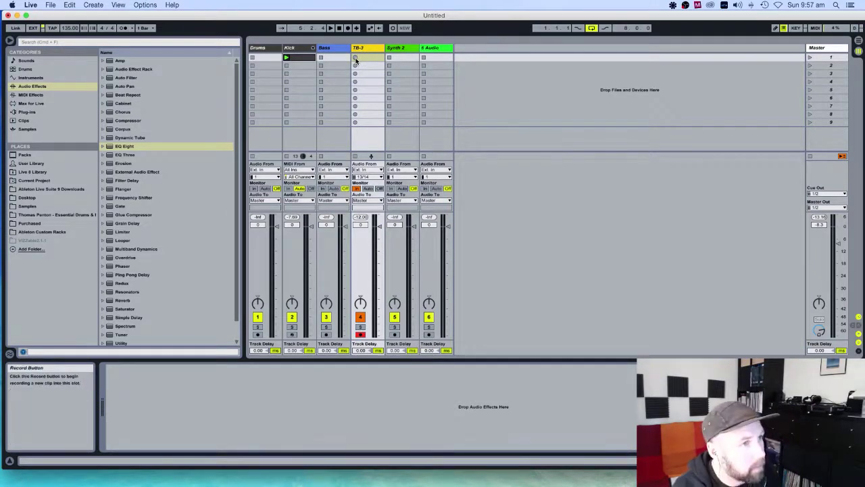
{"action": "left_click", "coordinate": [356, 59]}
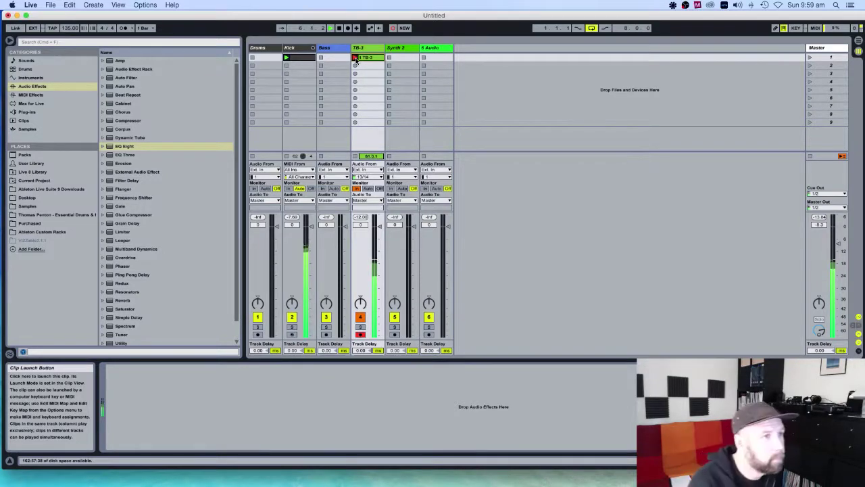
{"action": "left_click", "coordinate": [355, 58]}
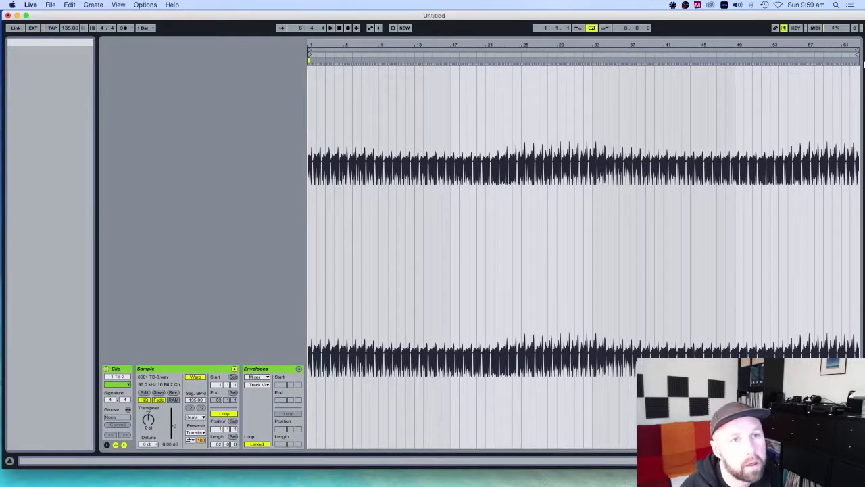
- Examine the recorded TB-3 clip's waveform up close and return to the Session View
{"action": "left_click_drag", "start_coordinate": [845, 54], "coordinate": [801, 73]}
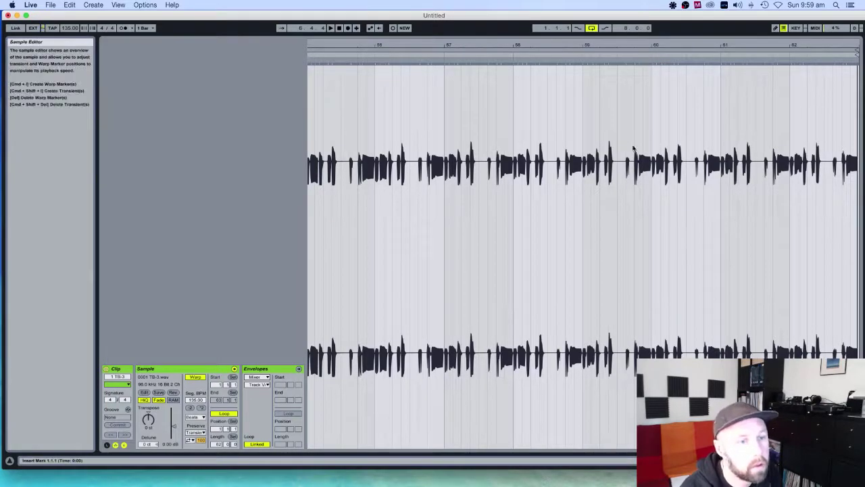
{"action": "left_click_drag", "start_coordinate": [738, 460], "coordinate": [655, 461]}
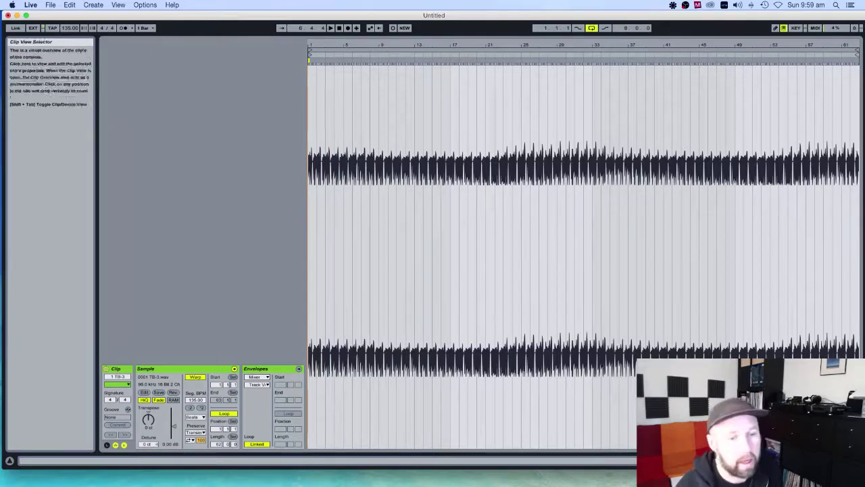
{"action": "key", "text": "Tab"}
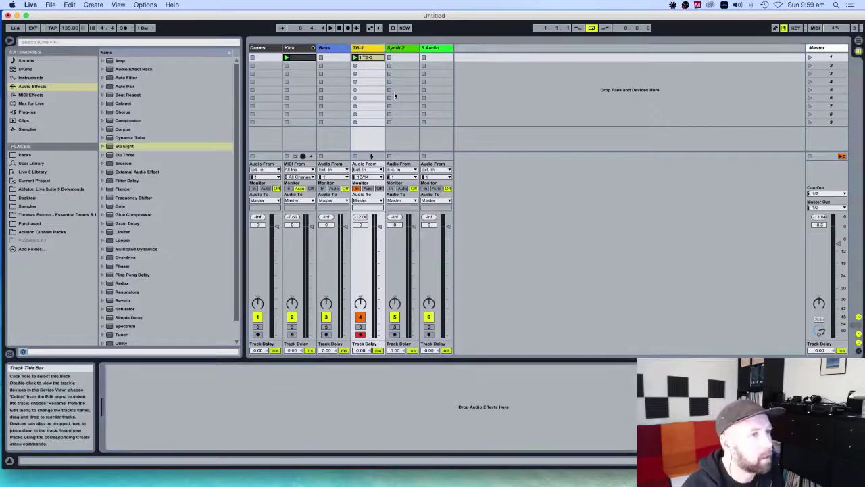
- Add the Tuner audio effect to the Bass track
{"action": "left_click", "coordinate": [334, 58]}
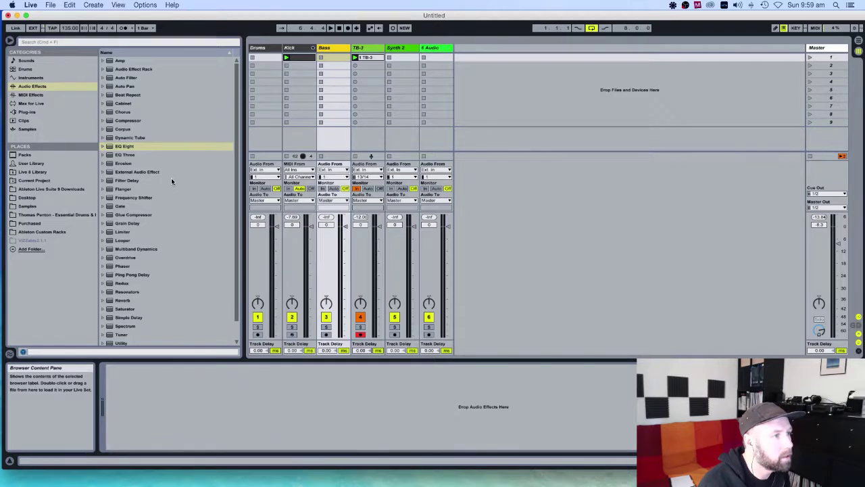
{"action": "scroll", "coordinate": [171, 181], "scroll_direction": "down", "scroll_amount": 3}
{"action": "scroll", "coordinate": [169, 178], "scroll_direction": "up", "scroll_amount": 3}
{"action": "left_click", "coordinate": [331, 48]}
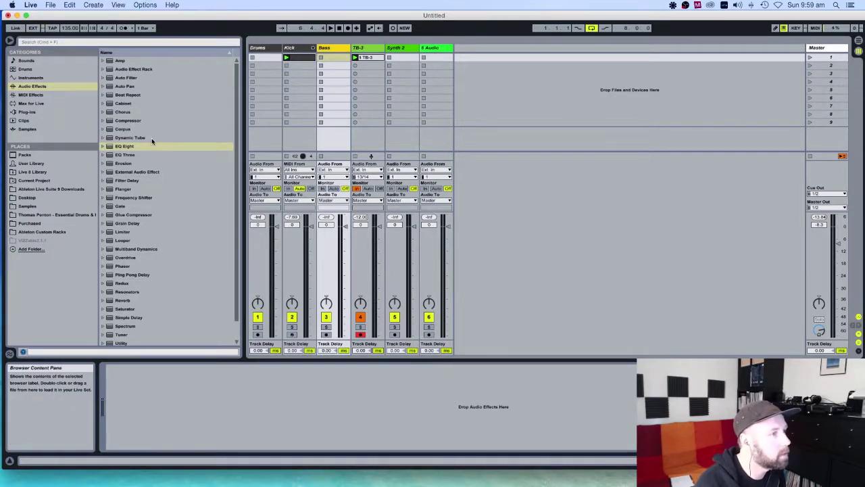
{"action": "scroll", "coordinate": [153, 137], "scroll_direction": "down", "scroll_amount": 1}
{"action": "left_click_drag", "start_coordinate": [111, 315], "coordinate": [219, 427]}
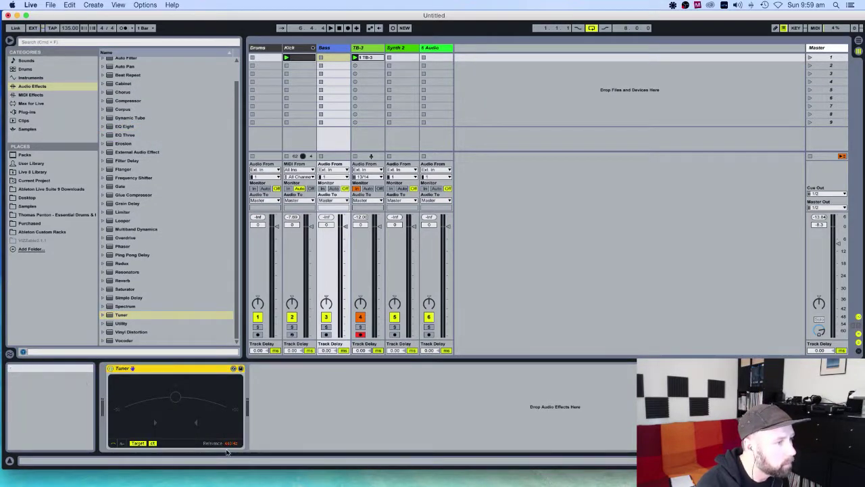
- Start playback and set the TB-3 track's audio input to No Input
{"action": "mouse_move", "coordinate": [406, 484]}
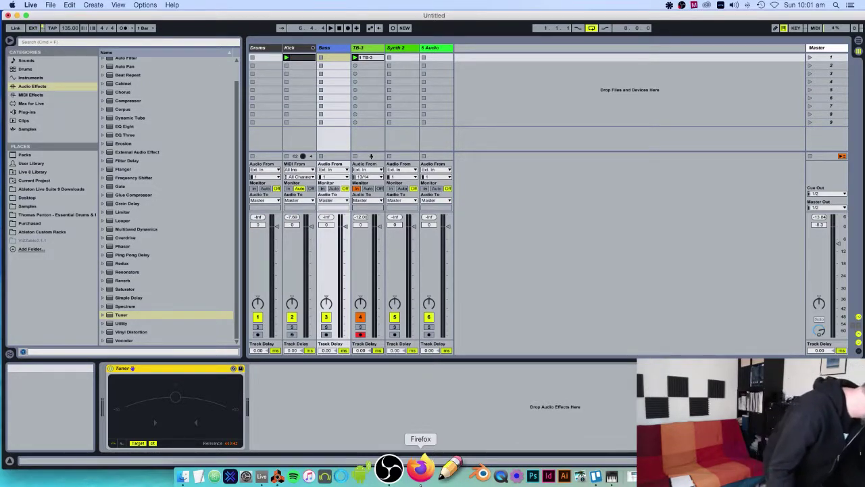
{"action": "key", "text": "space"}
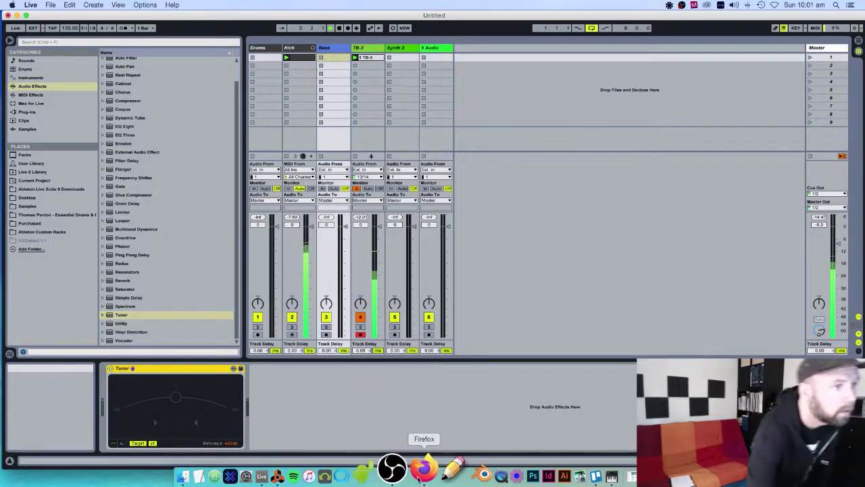
{"action": "left_click", "coordinate": [366, 169]}
{"action": "left_click", "coordinate": [362, 248]}
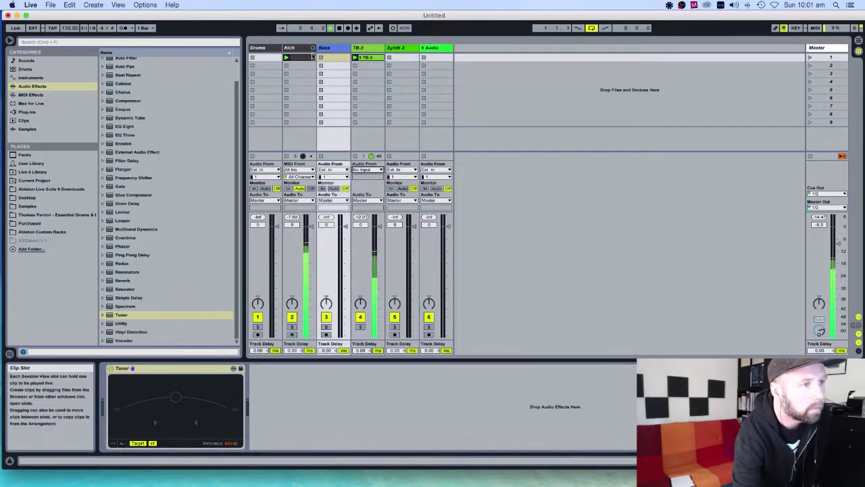
- Set the Bass track's audio input to Ext. In channels 9/10 and its monitoring to In
{"action": "left_click", "coordinate": [333, 170]}
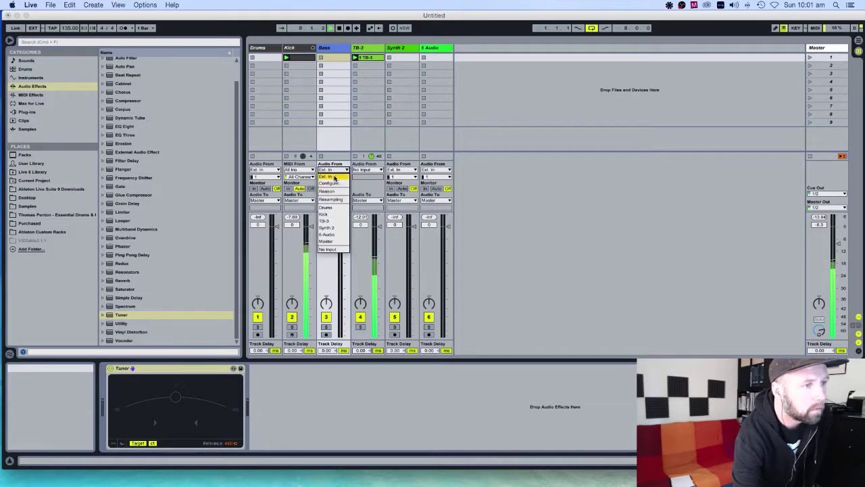
{"action": "left_click", "coordinate": [337, 177]}
{"action": "left_click", "coordinate": [339, 177]}
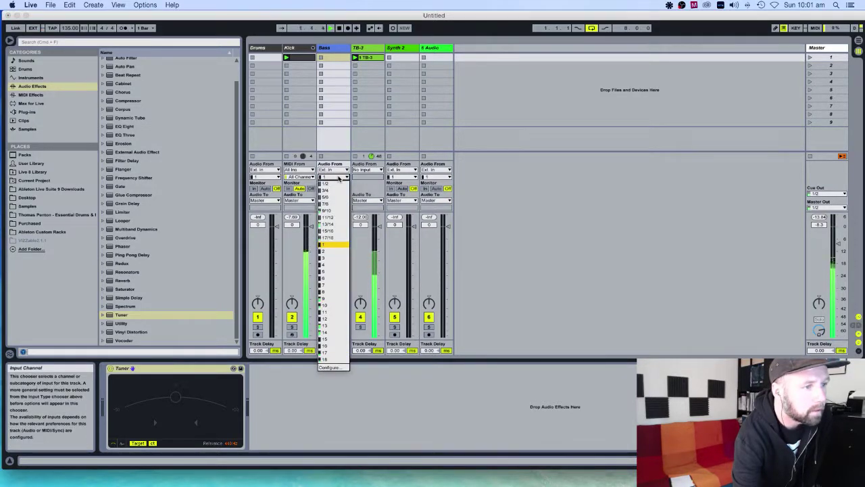
{"action": "left_click", "coordinate": [334, 212]}
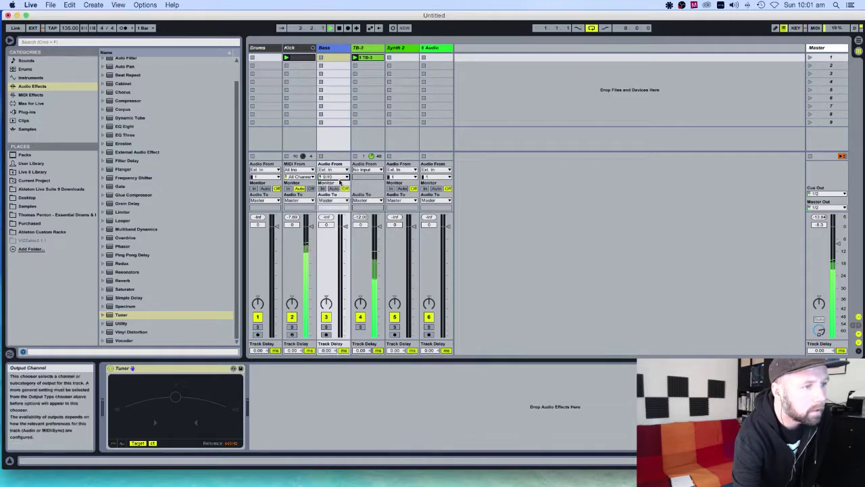
{"action": "left_click", "coordinate": [322, 188]}
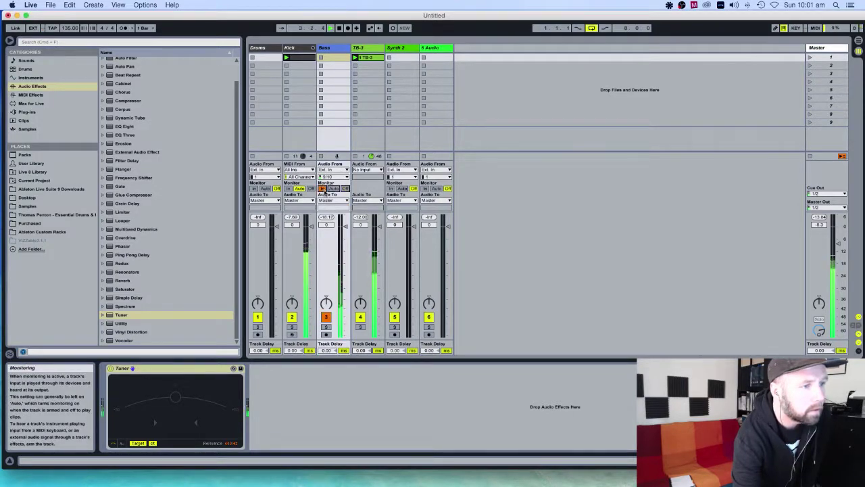
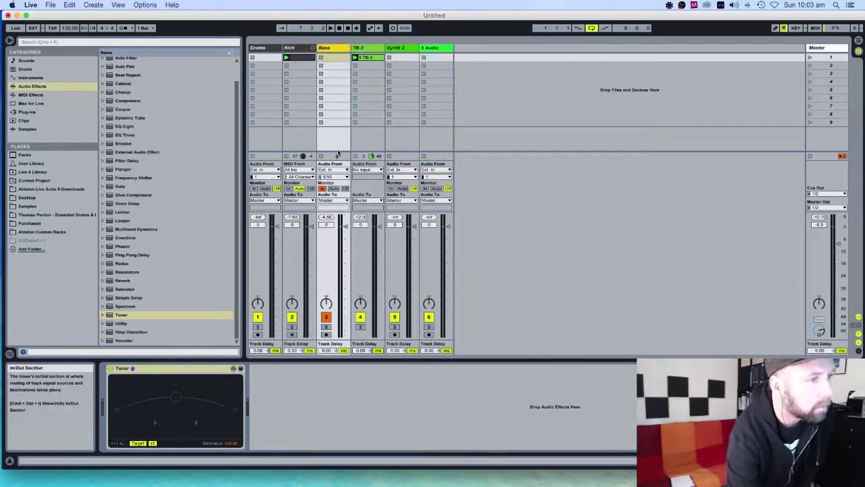
- Arm the Bass track, record its input into the first clip slot, and stop the transport
{"action": "left_click", "coordinate": [326, 334]}
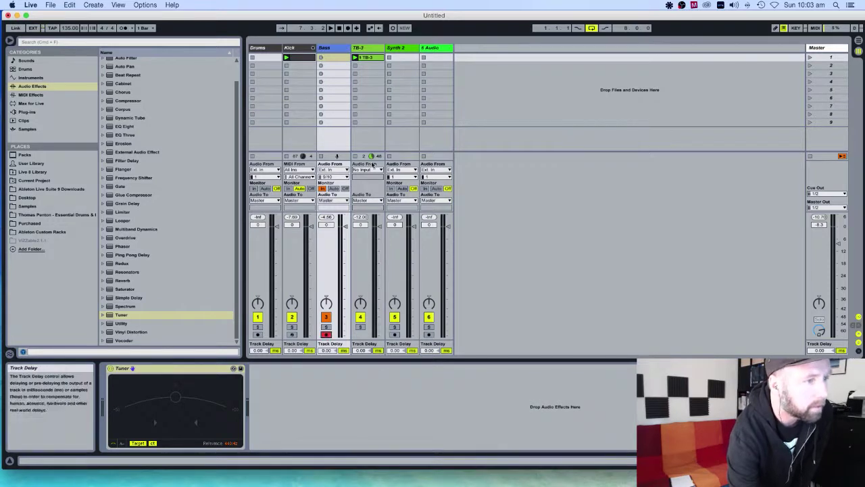
{"action": "left_click", "coordinate": [322, 59]}
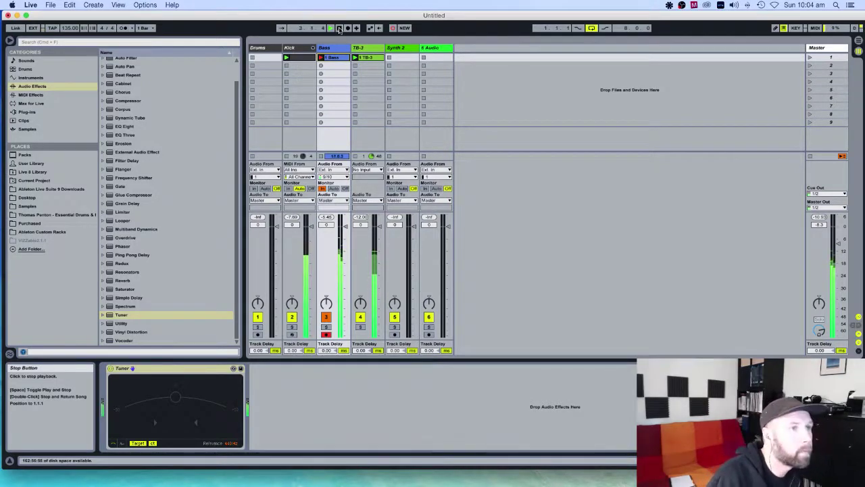
{"action": "left_click", "coordinate": [340, 30]}
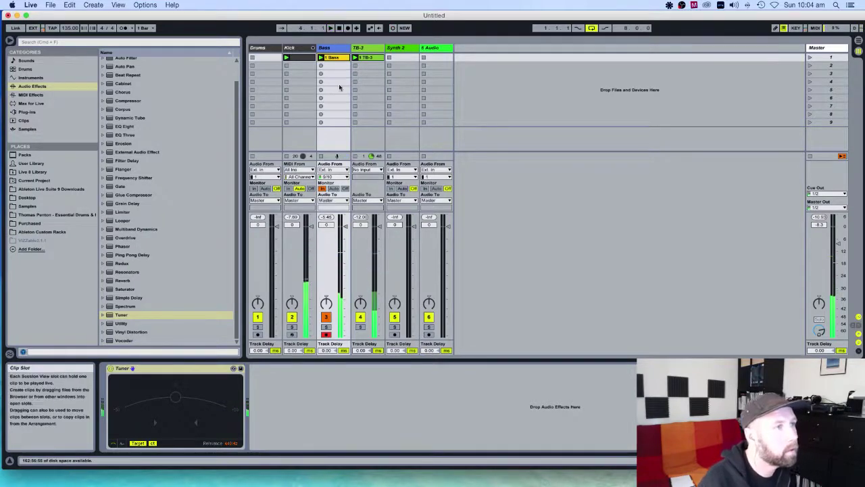
- Loop only bar 15 of the recorded Bass clip, with a loop length of one bar
{"action": "double_click", "coordinate": [336, 54]}
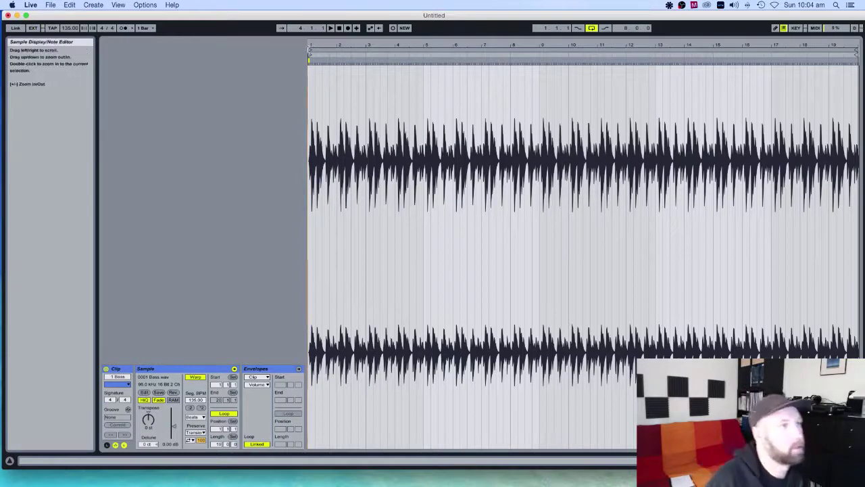
{"action": "left_click_drag", "start_coordinate": [311, 52], "coordinate": [713, 81]}
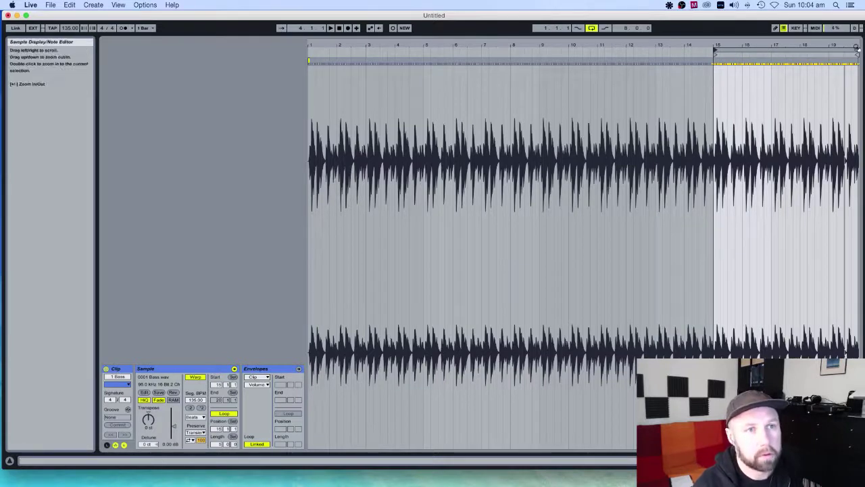
{"action": "left_click_drag", "start_coordinate": [855, 50], "coordinate": [742, 51]}
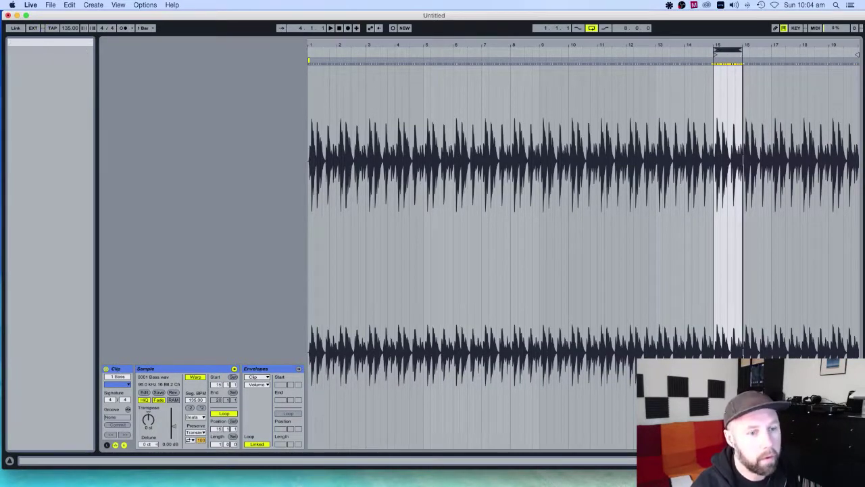
{"action": "key", "text": "shift+Tab"}
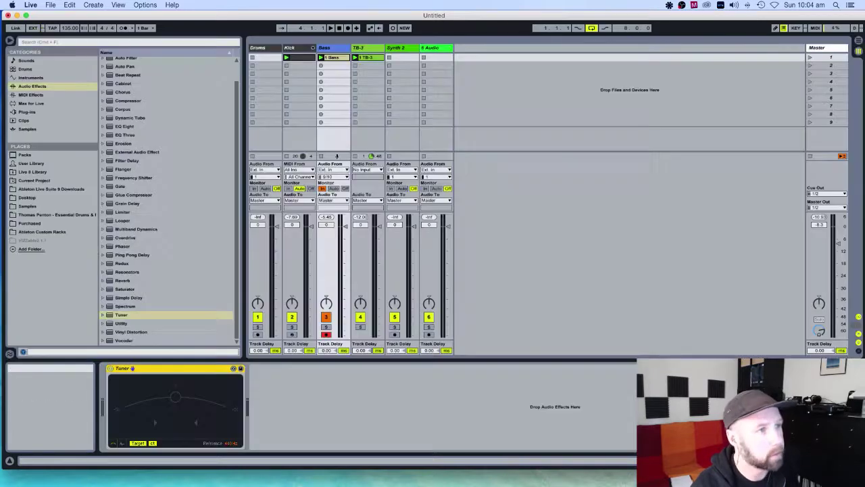
- Launch scene 1 and switch the Bass track's monitoring to Auto to hear the recorded clip
{"action": "left_click", "coordinate": [810, 58]}
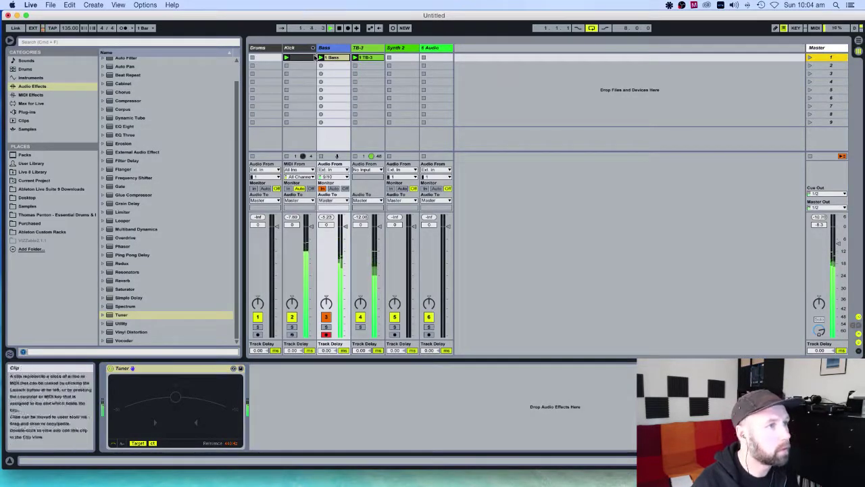
{"action": "left_click", "coordinate": [334, 59]}
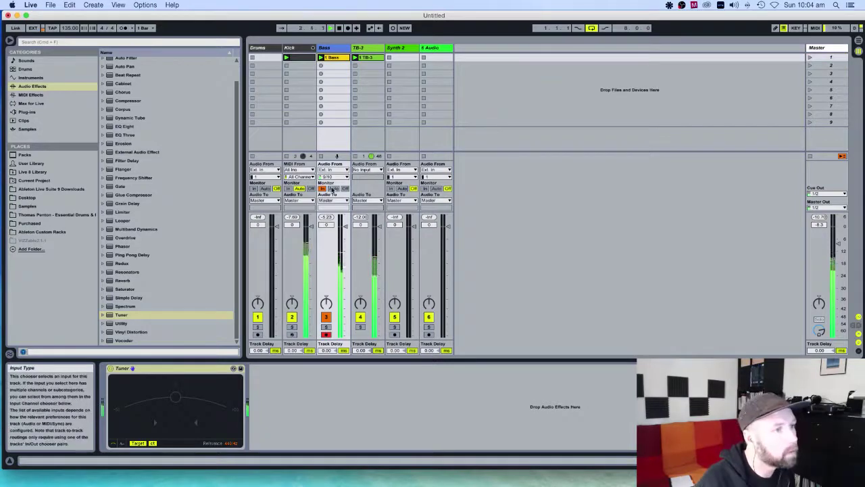
{"action": "left_click", "coordinate": [334, 188]}
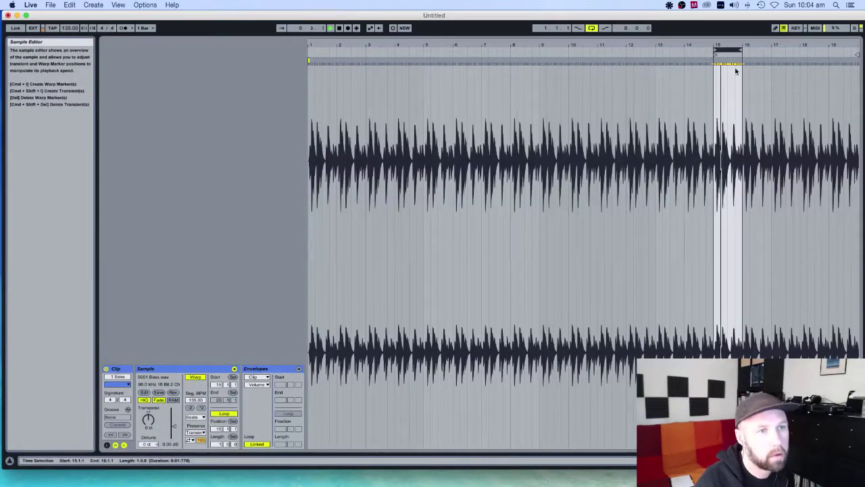
- Add a warp marker on the Bass clip's transient at 15.1.2, just after the loop start
{"action": "left_click_drag", "start_coordinate": [719, 45], "coordinate": [714, 195]}
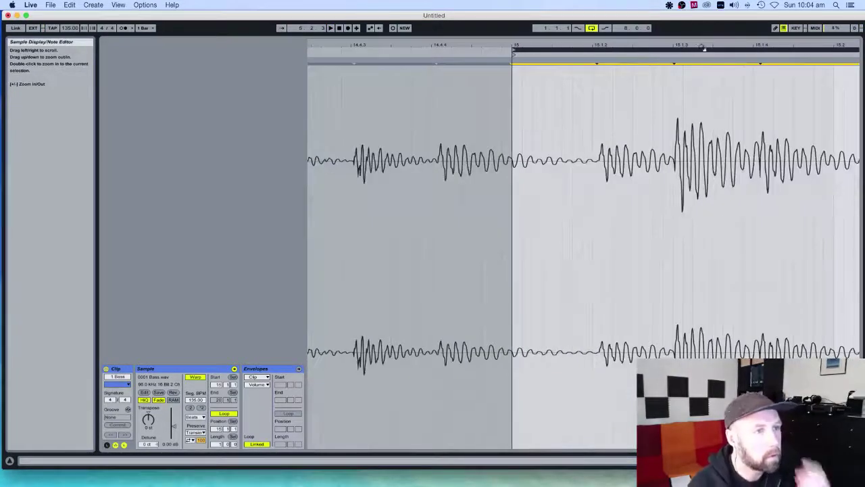
{"action": "mouse_move", "coordinate": [596, 61]}
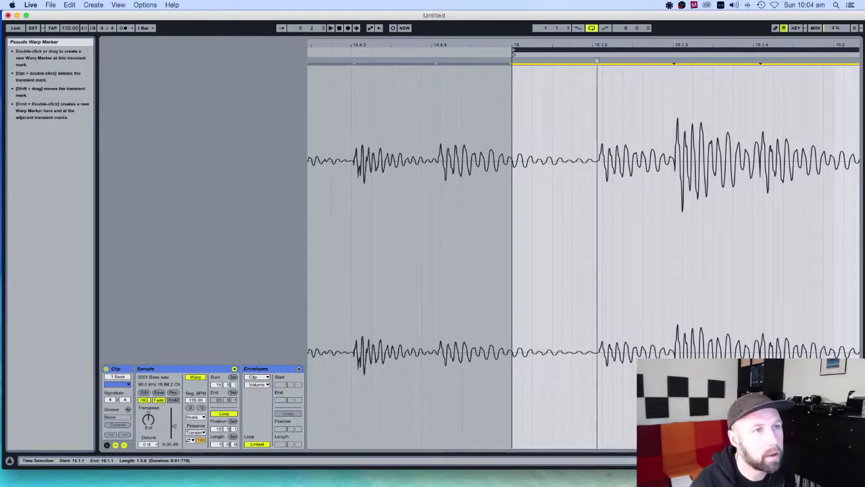
{"action": "double_click", "coordinate": [596, 61]}
{"action": "mouse_move", "coordinate": [437, 62]}
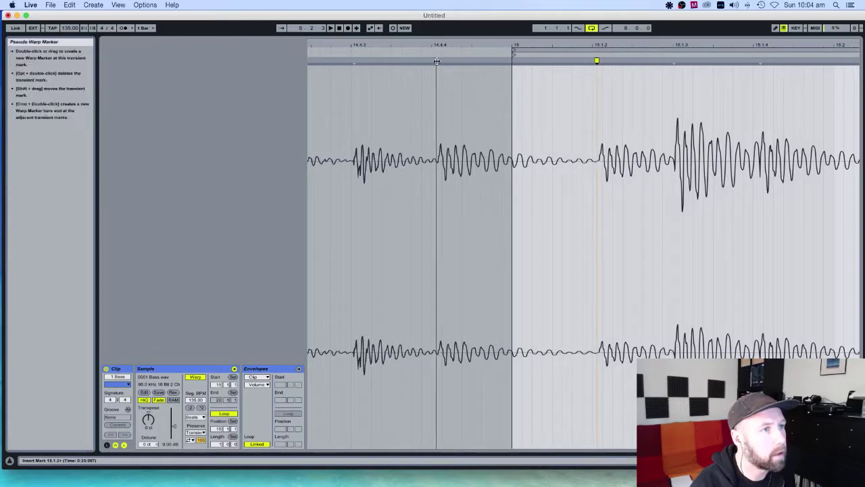
{"action": "left_click_drag", "start_coordinate": [710, 446], "coordinate": [671, 446]}
{"action": "double_click", "coordinate": [730, 460]}
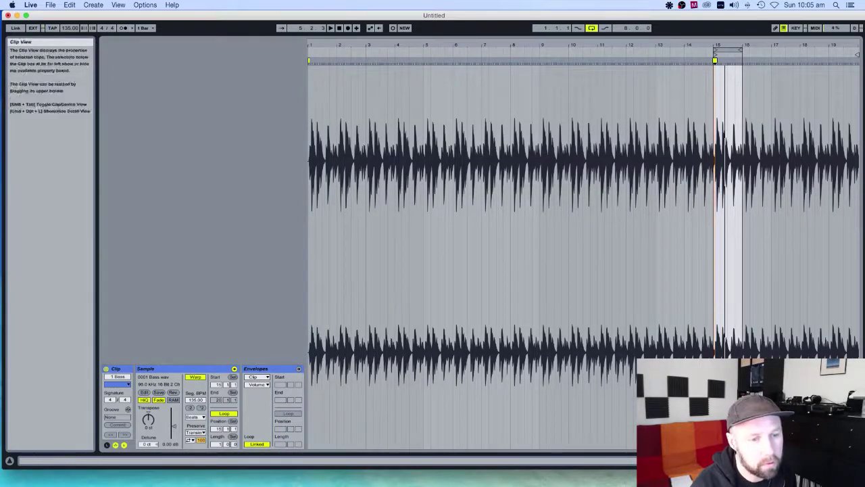
- Add a warp marker near the start of the Bass clip, on the loud transient at 2.1.3
{"action": "left_click_drag", "start_coordinate": [725, 43], "coordinate": [707, 90]}
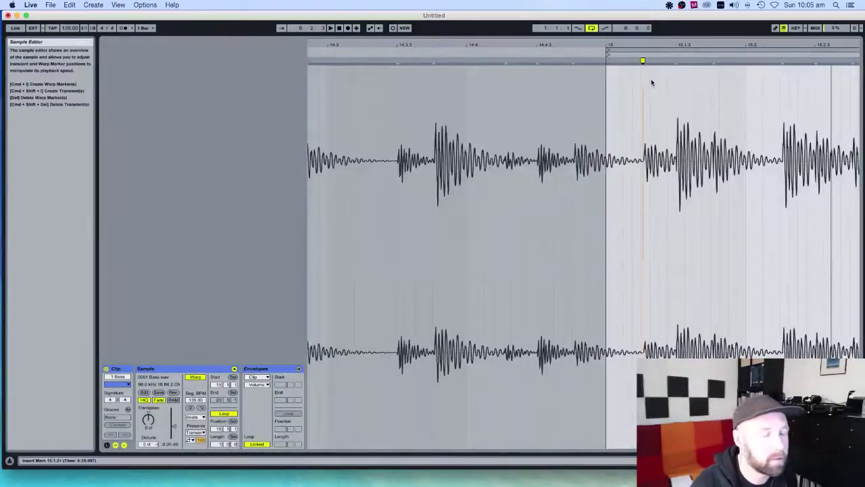
{"action": "scroll", "coordinate": [559, 102], "scroll_direction": "left", "scroll_amount": 15}
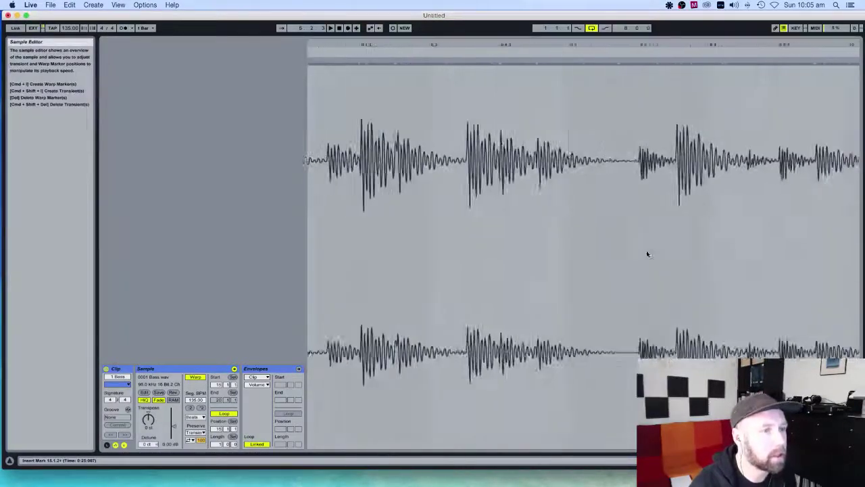
{"action": "left_click_drag", "start_coordinate": [543, 445], "coordinate": [307, 445]}
{"action": "left_click_drag", "start_coordinate": [718, 460], "coordinate": [701, 461]}
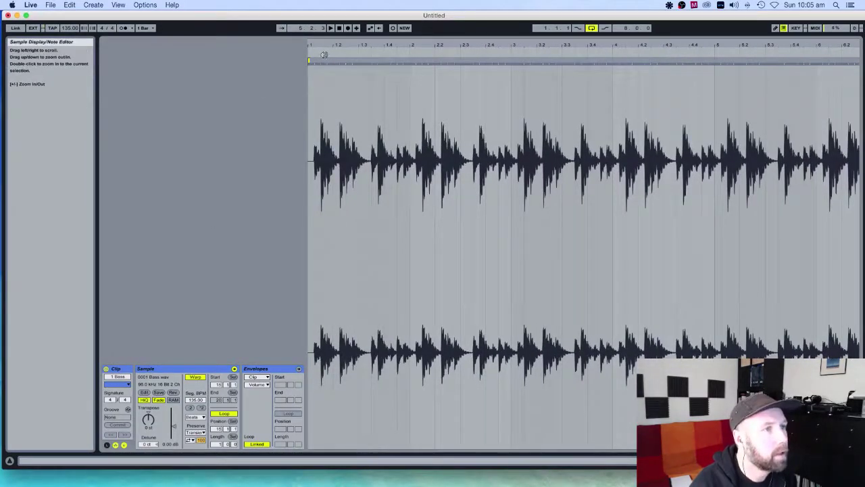
{"action": "double_click", "coordinate": [421, 61]}
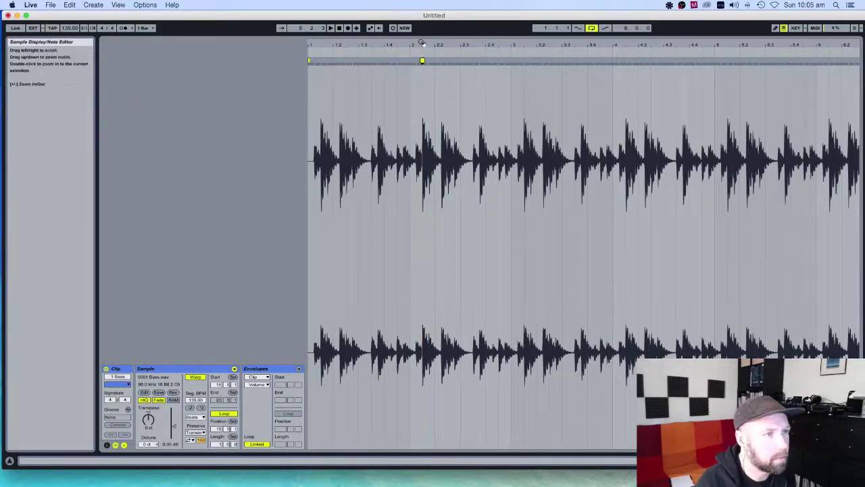
{"action": "left_click_drag", "start_coordinate": [424, 42], "coordinate": [380, 29]}
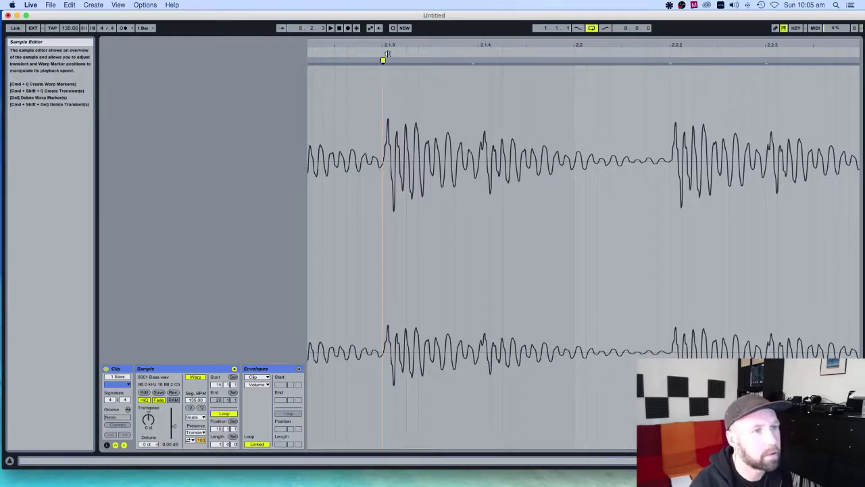
{"action": "left_click_drag", "start_coordinate": [382, 44], "coordinate": [381, 81]}
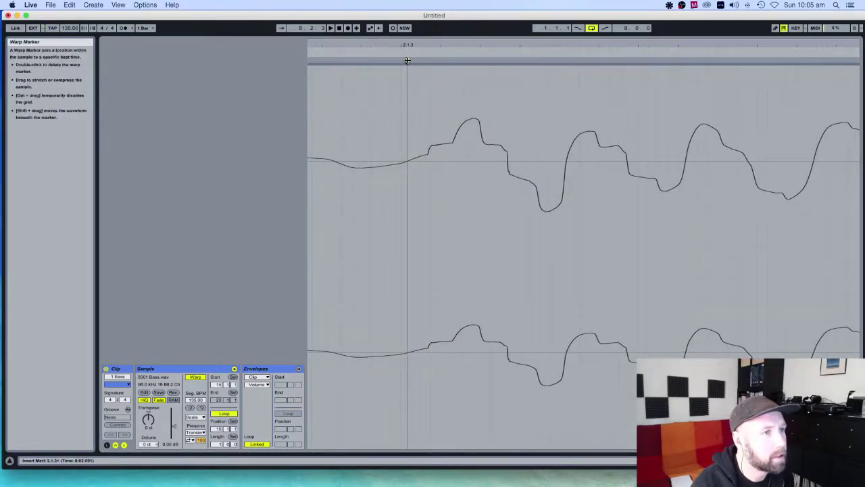
- Add a warp marker on the Bass clip's transient at 1.2.2
{"action": "mouse_move", "coordinate": [404, 46]}
{"action": "left_mouse_down"}
{"action": "mouse_move", "coordinate": [404, 38]}
{"action": "mouse_move", "coordinate": [325, 20]}
{"action": "left_mouse_up"}
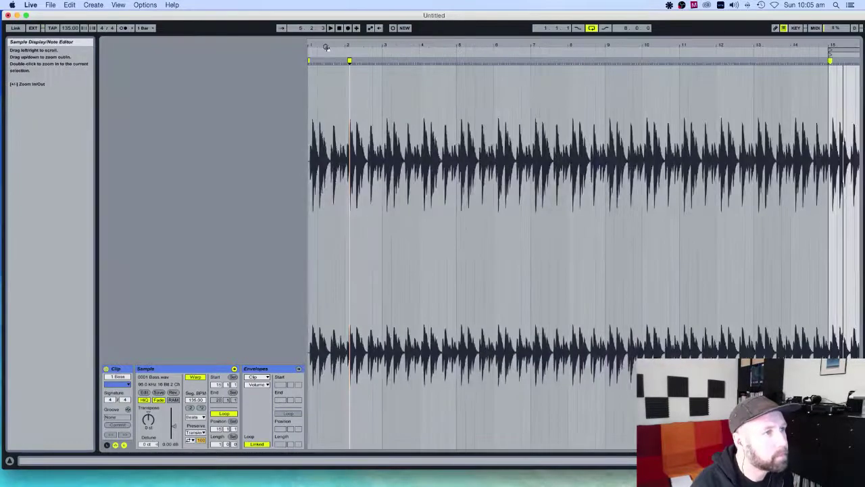
{"action": "mouse_move", "coordinate": [320, 62]}
{"action": "left_mouse_down"}
{"action": "mouse_move", "coordinate": [320, 85]}
{"action": "mouse_move", "coordinate": [320, 62]}
{"action": "mouse_move", "coordinate": [342, 44]}
{"action": "mouse_move", "coordinate": [344, 102]}
{"action": "left_mouse_up"}
{"action": "left_click", "coordinate": [344, 64]}
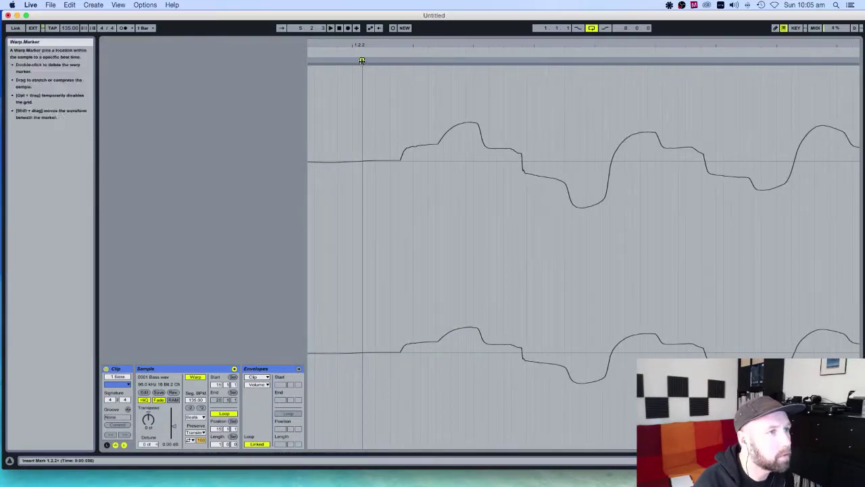
{"action": "mouse_move", "coordinate": [361, 60]}
{"action": "left_mouse_down"}
{"action": "mouse_move", "coordinate": [352, 61]}
{"action": "mouse_move", "coordinate": [380, 26]}
{"action": "left_mouse_up"}
- Place the Bass clip's warp marker at 2.1.3 on the start of the loud transient
{"action": "left_click_drag", "start_coordinate": [554, 47], "coordinate": [395, 27]}
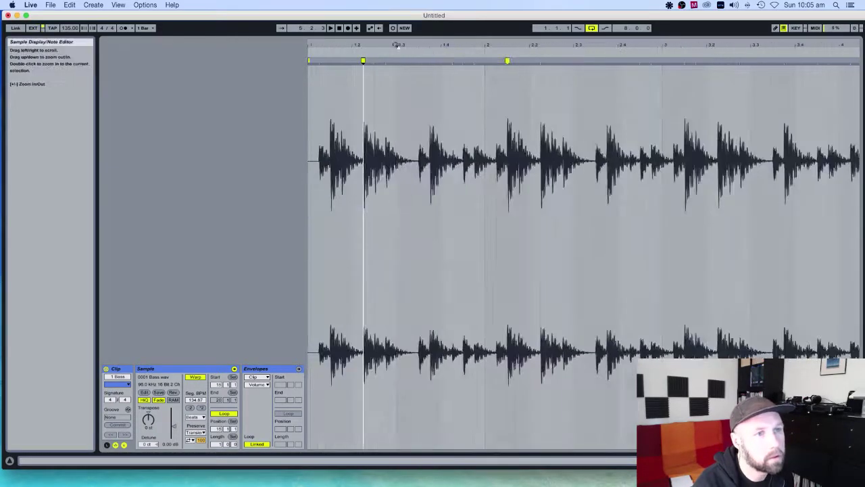
{"action": "mouse_move", "coordinate": [510, 45]}
{"action": "left_mouse_down"}
{"action": "mouse_move", "coordinate": [500, 64]}
{"action": "mouse_move", "coordinate": [475, 60]}
{"action": "left_mouse_up"}
{"action": "double_click", "coordinate": [475, 60]}
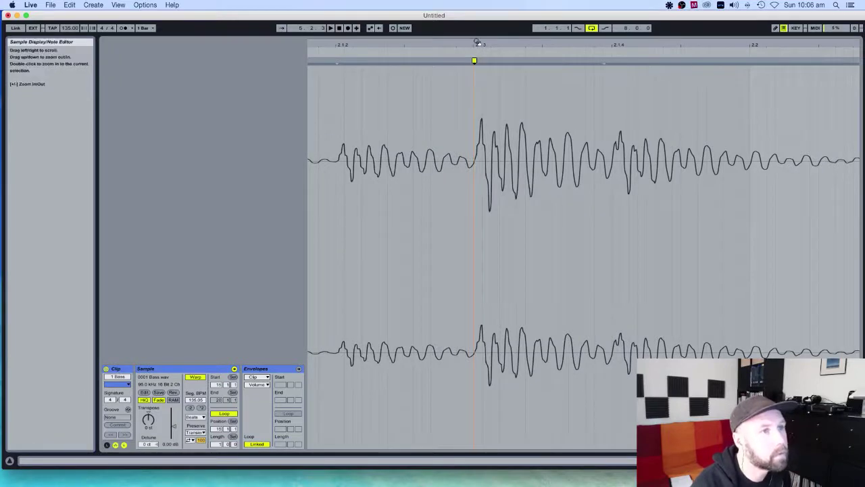
- Delete the Bass clip's warp marker at 15.1.2, at the start of the loop region
{"action": "mouse_move", "coordinate": [473, 43]}
{"action": "left_mouse_down"}
{"action": "mouse_move", "coordinate": [444, 58]}
{"action": "mouse_move", "coordinate": [406, 60]}
{"action": "mouse_move", "coordinate": [410, 17]}
{"action": "left_mouse_up"}
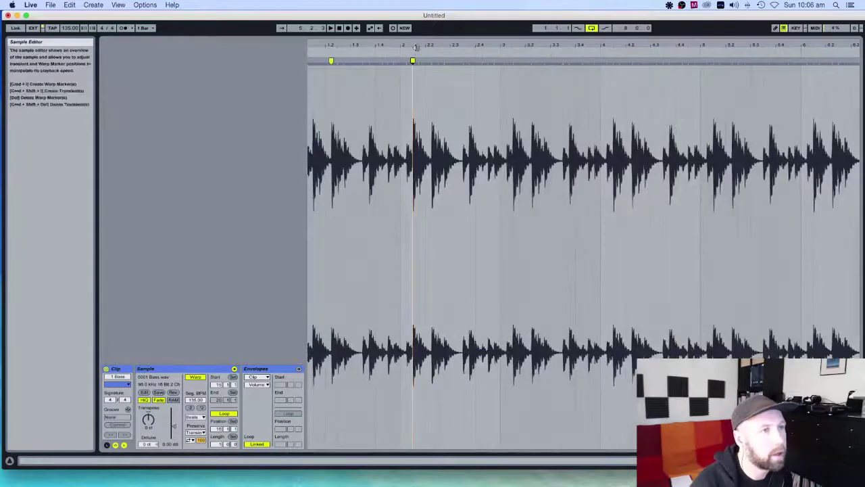
{"action": "left_click_drag", "start_coordinate": [415, 47], "coordinate": [415, 12]}
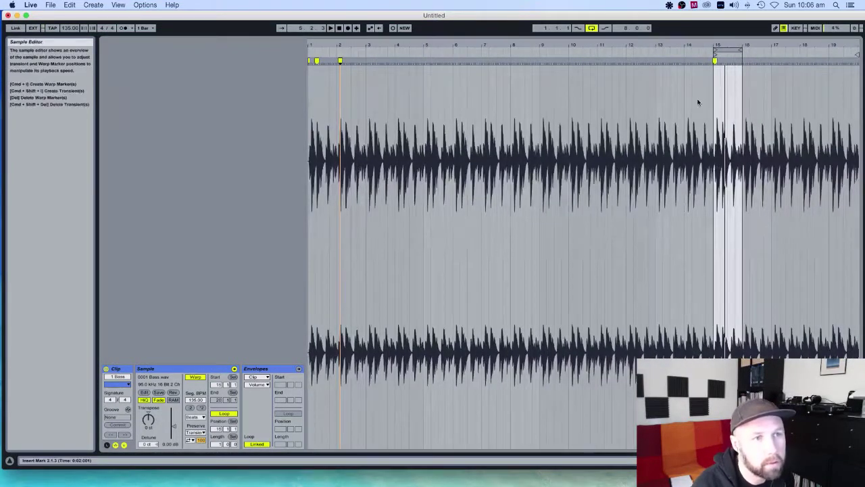
{"action": "left_click", "coordinate": [716, 62]}
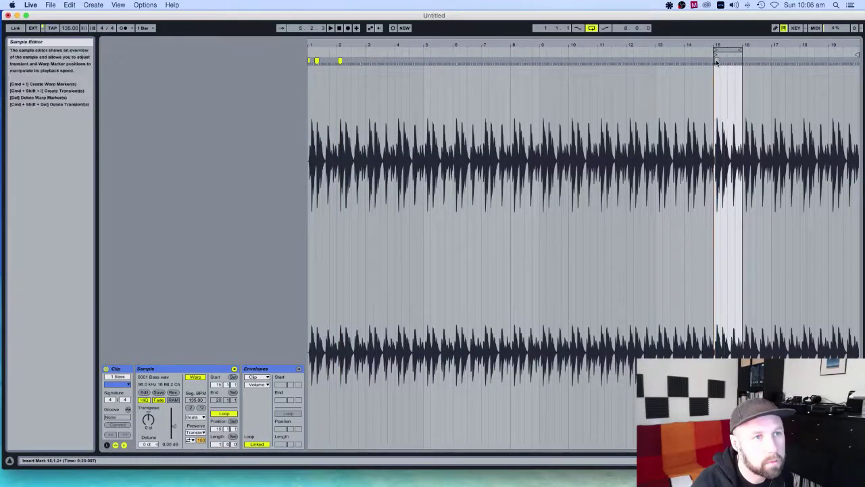
- Play the session and lower the Bass track's volume to -0.6 dB
{"action": "key", "text": "space"}
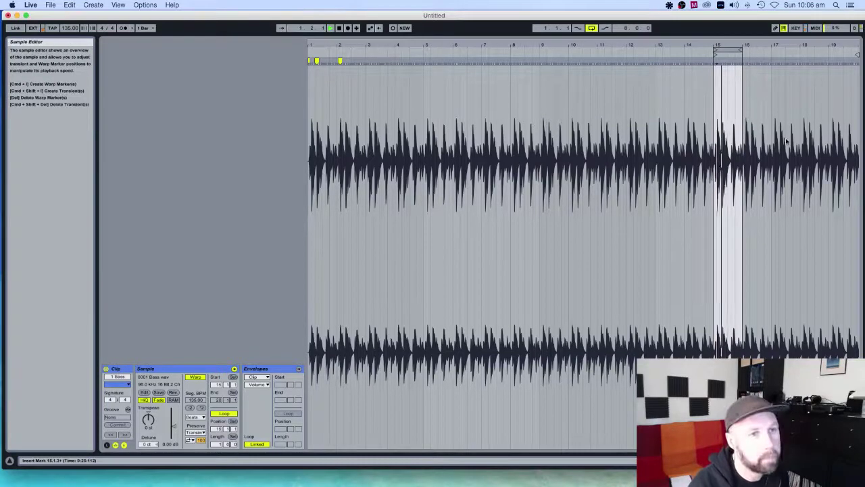
{"action": "key", "text": "Tab"}
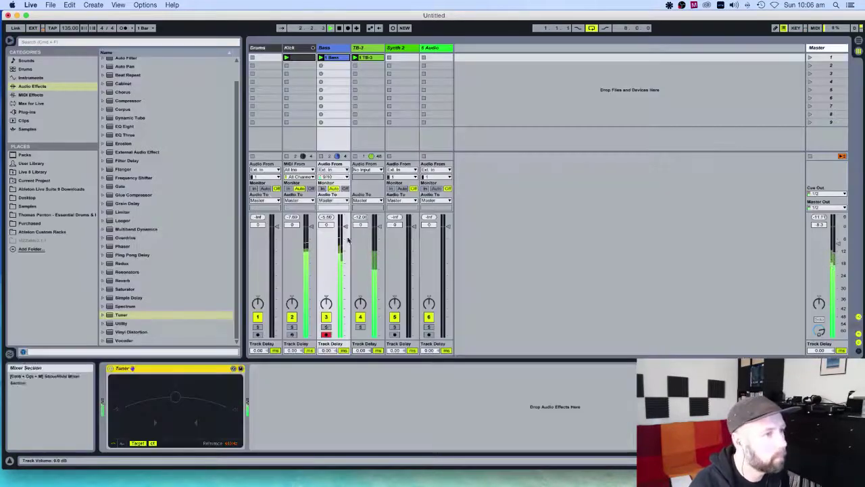
{"action": "left_click_drag", "start_coordinate": [344, 228], "coordinate": [345, 230]}
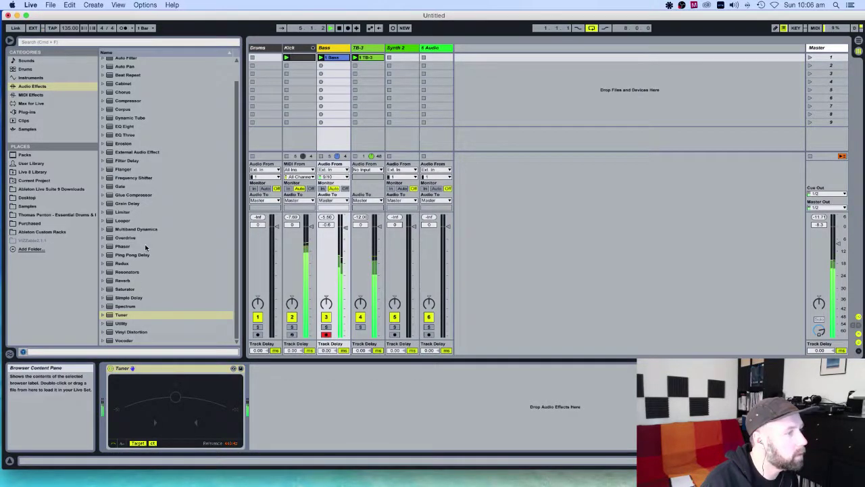
- Remove the Tuner from the Bass track and add the Utility audio effect in its place
{"action": "key", "text": "Down"}
{"action": "key", "text": "Right"}
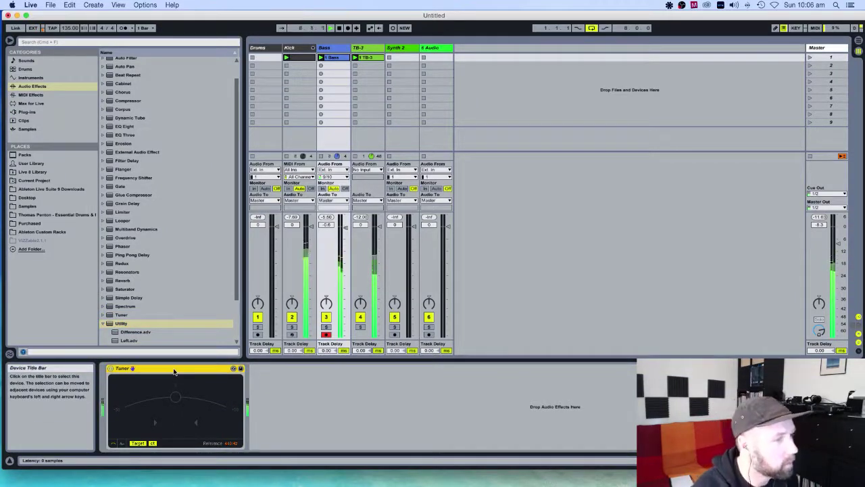
{"action": "key", "text": "Delete"}
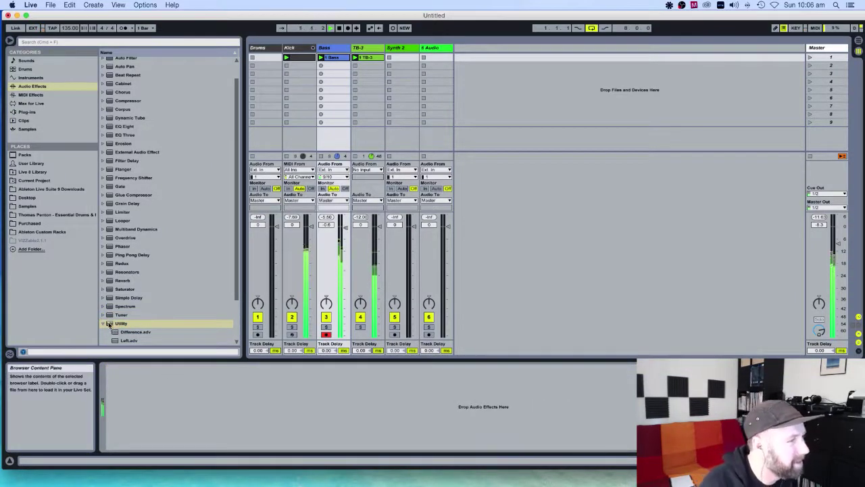
{"action": "left_click_drag", "start_coordinate": [108, 323], "coordinate": [202, 432]}
{"action": "left_click_drag", "start_coordinate": [152, 413], "coordinate": [149, 408]}
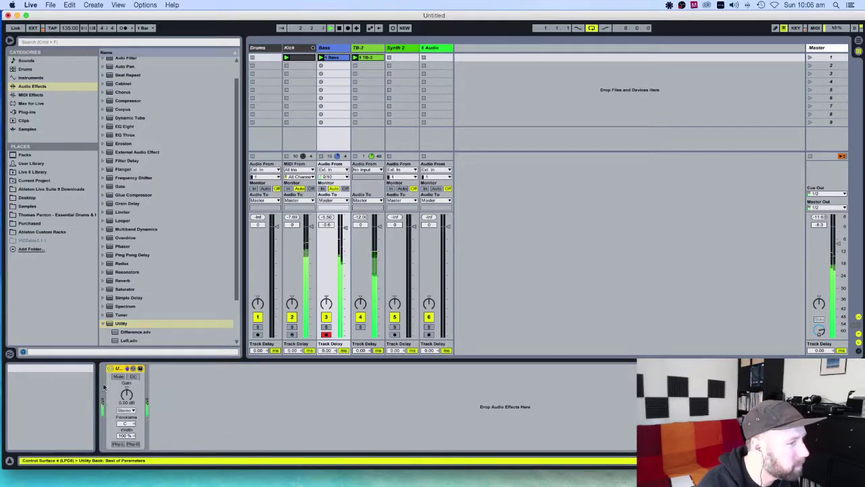
- Load Utility's Mono preset onto the Bass track's Utility device
{"action": "scroll", "coordinate": [126, 320], "scroll_direction": "down", "scroll_amount": 5}
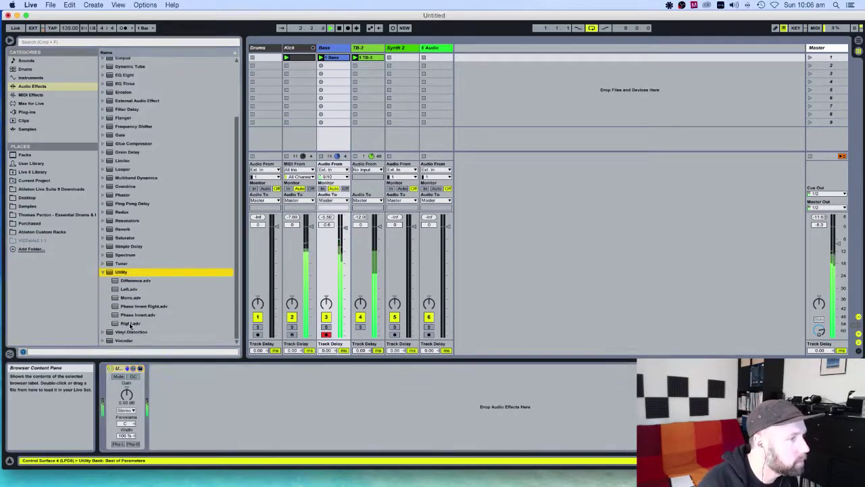
{"action": "left_click_drag", "start_coordinate": [124, 301], "coordinate": [125, 370]}
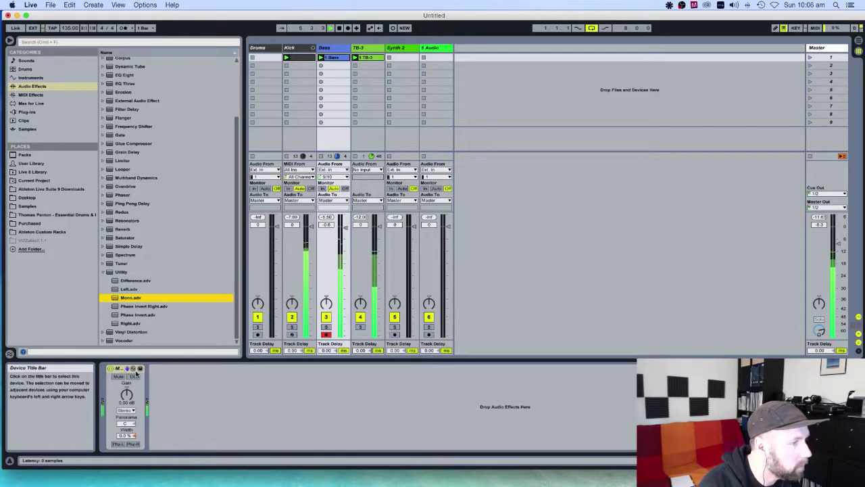
{"action": "left_click", "coordinate": [237, 408]}
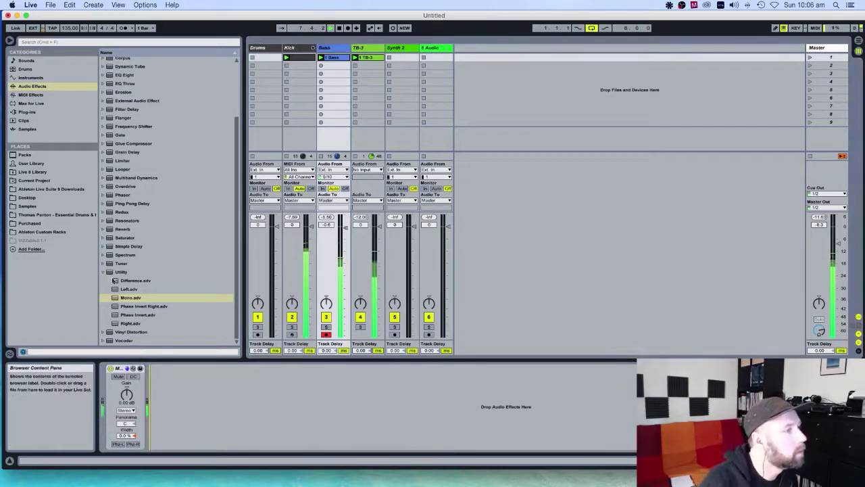
- Add an EQ Eight after the Mono Utility device on the Bass track
{"action": "left_click", "coordinate": [103, 272]}
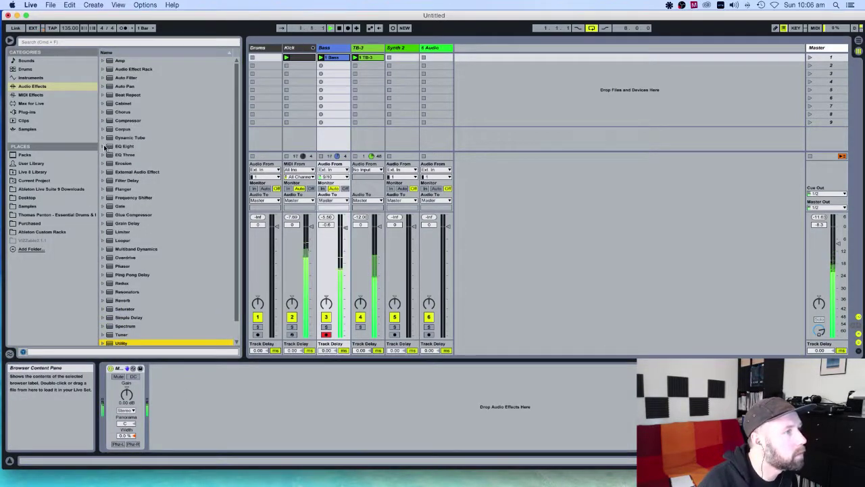
{"action": "left_click", "coordinate": [105, 147]}
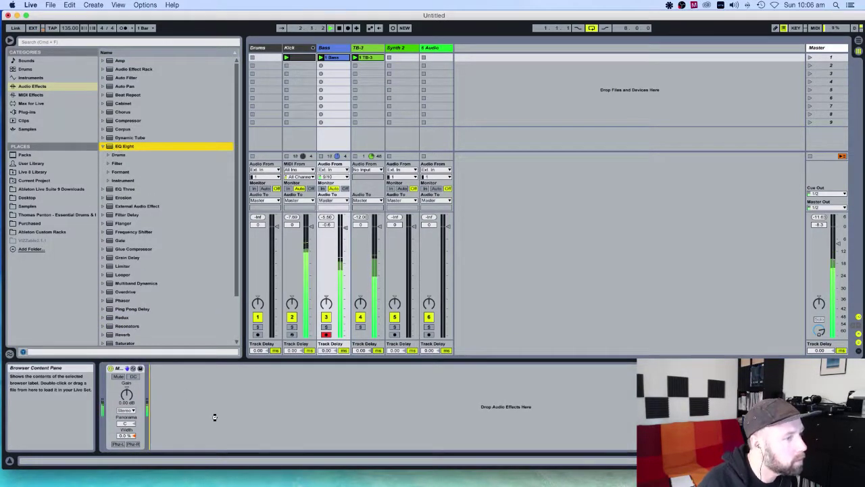
{"action": "left_click_drag", "start_coordinate": [215, 417], "coordinate": [215, 417]}
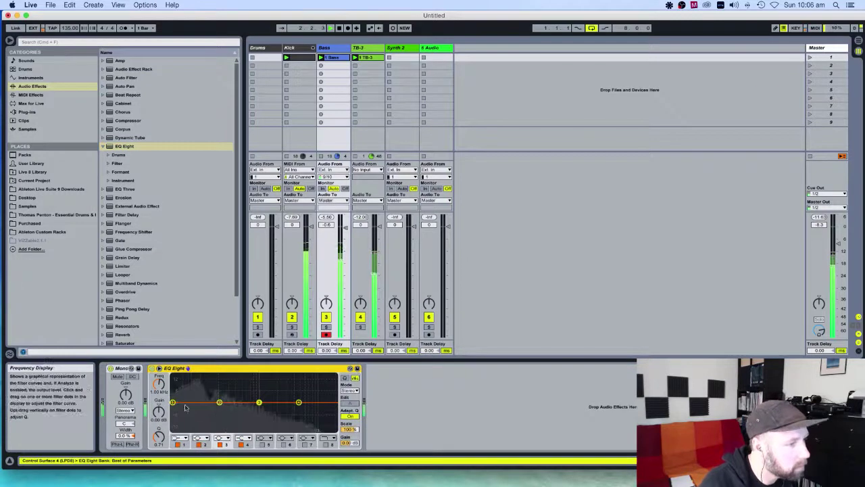
- Set band 1 of the Bass track's EQ Eight to a low-cut filter at 41.1 Hz
{"action": "left_click", "coordinate": [182, 440]}
{"action": "left_click", "coordinate": [177, 377]}
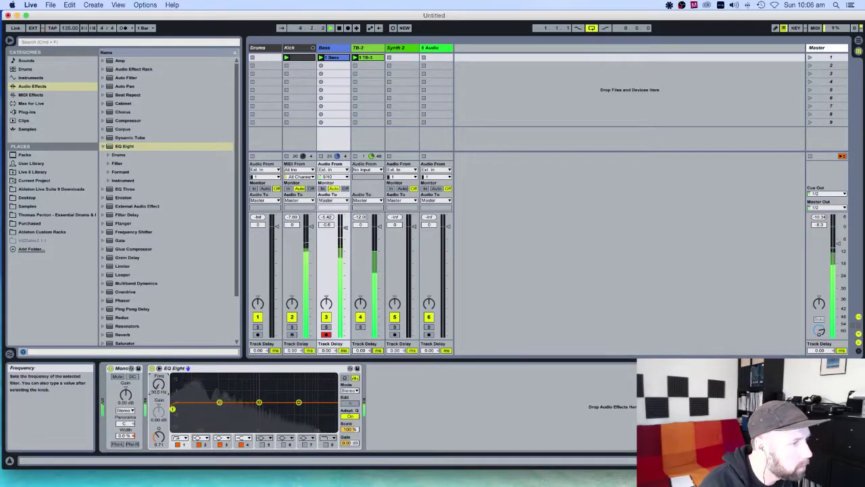
{"action": "left_click_drag", "start_coordinate": [159, 383], "coordinate": [159, 377]}
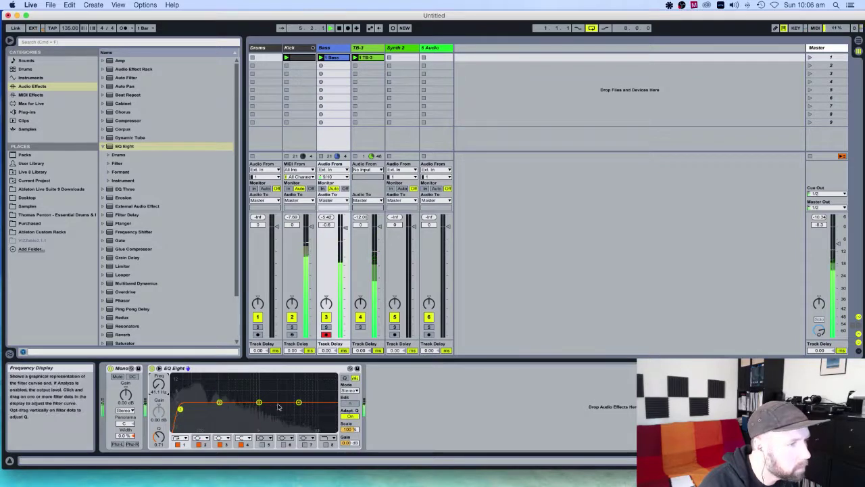
- Set band 4 of the Bass track's EQ Eight to a high-cut filter at about 208 Hz
{"action": "left_click", "coordinate": [243, 438]}
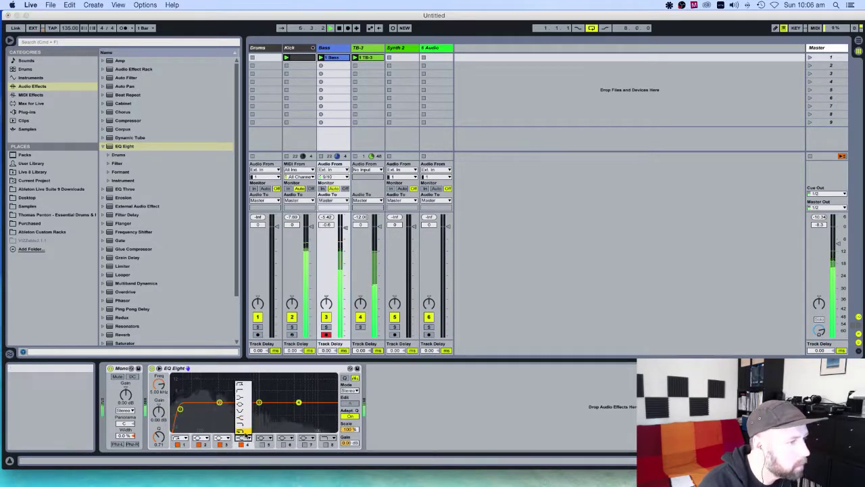
{"action": "left_click", "coordinate": [244, 436]}
{"action": "left_click_drag", "start_coordinate": [298, 402], "coordinate": [223, 409]}
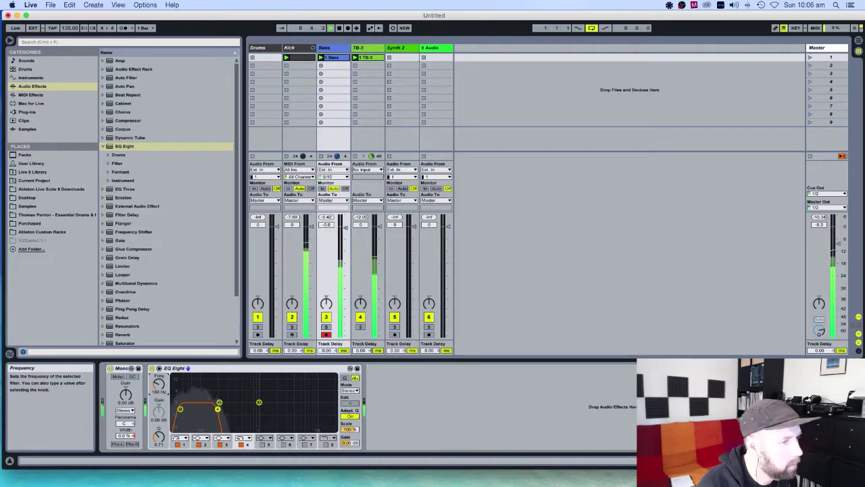
{"action": "left_click_drag", "start_coordinate": [217, 407], "coordinate": [219, 404]}
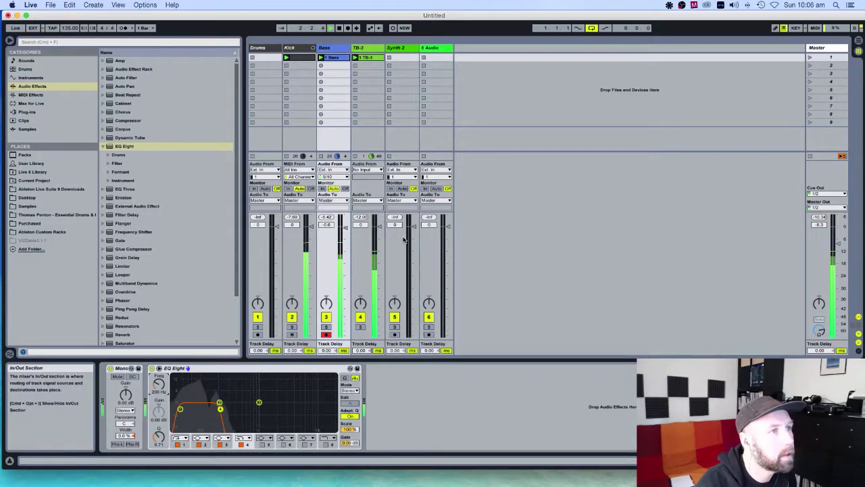
- Lower the TB-3 track's volume to -2.1 dB and open its recorded clip
{"action": "left_click_drag", "start_coordinate": [379, 225], "coordinate": [379, 237]}
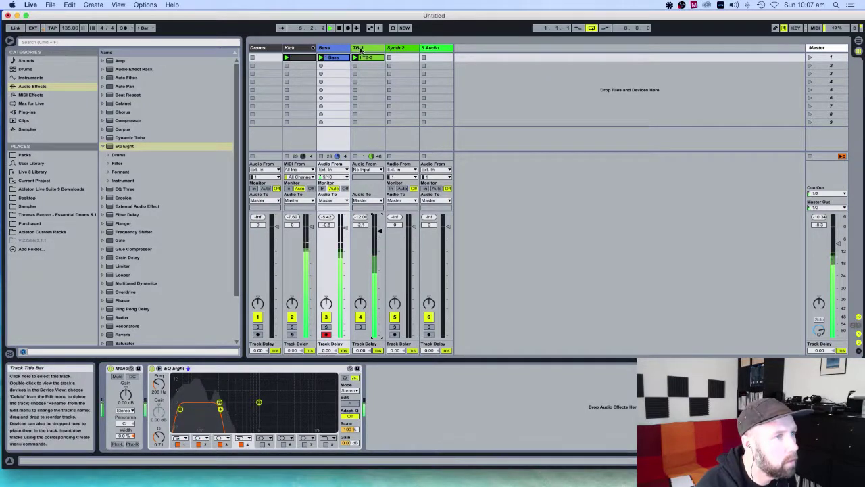
{"action": "left_click", "coordinate": [361, 49]}
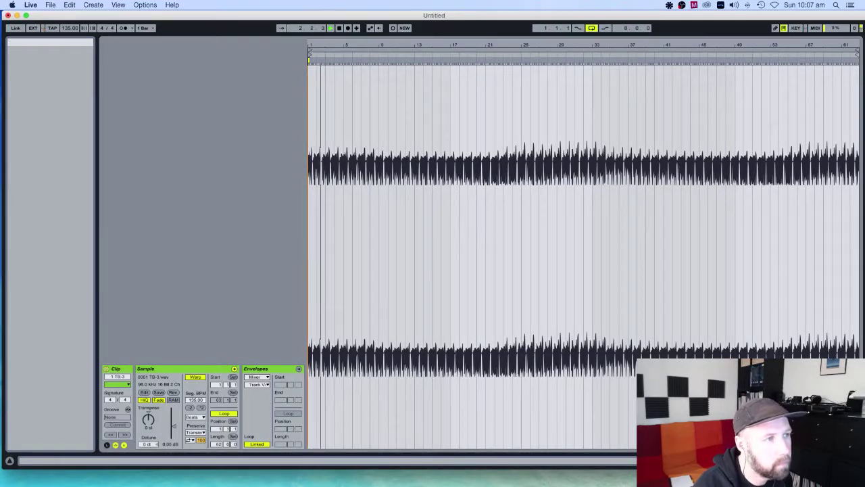
- Stop playback and shorten the TB-3 clip's loop to a length of 0.2.0 starting at 2.1.1
{"action": "key", "text": "space"}
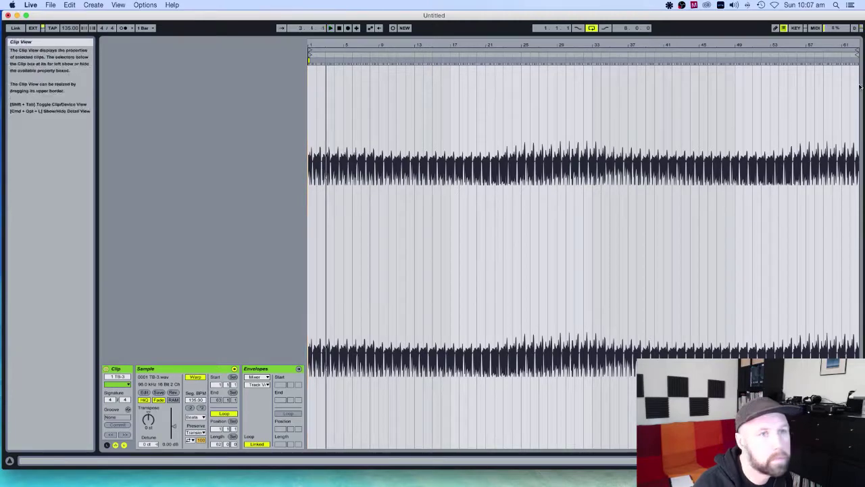
{"action": "left_click_drag", "start_coordinate": [857, 51], "coordinate": [321, 101]}
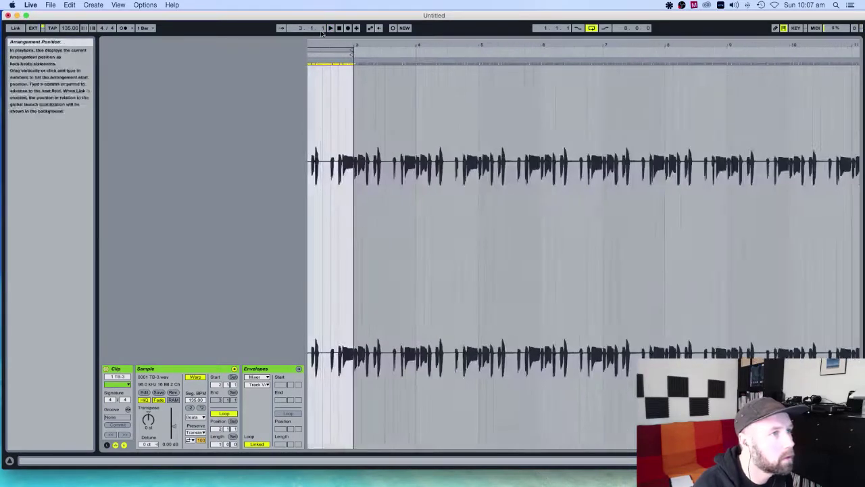
{"action": "scroll", "coordinate": [367, 66], "scroll_direction": "left", "scroll_amount": 4}
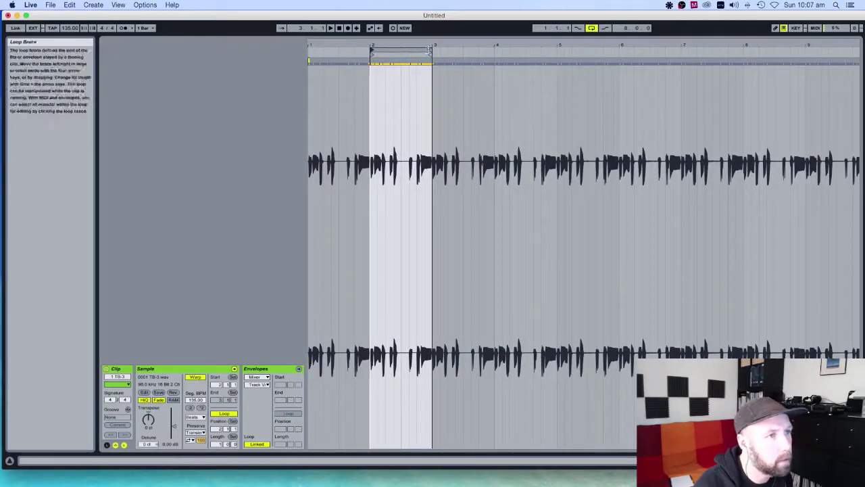
{"action": "left_click_drag", "start_coordinate": [429, 51], "coordinate": [400, 52]}
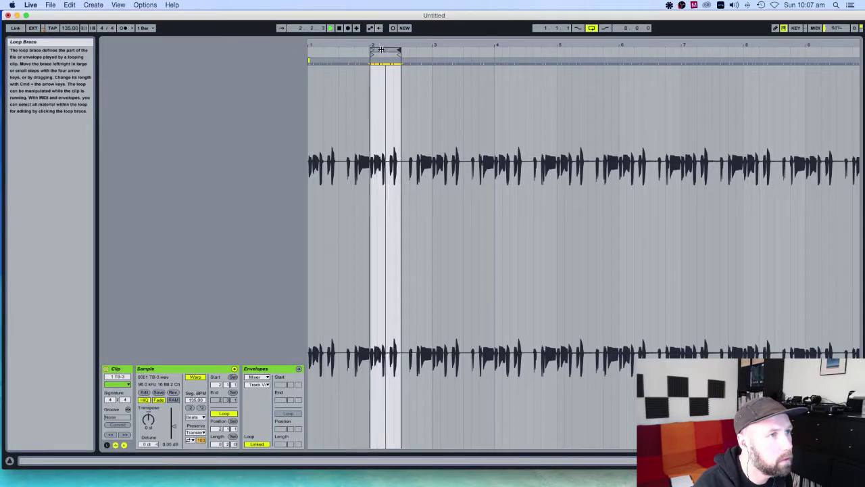
- Move the TB-3 clip's loop and start to 1.2.3 and set the clip end to 1.4.3
{"action": "left_click_drag", "start_coordinate": [371, 51], "coordinate": [332, 54]}
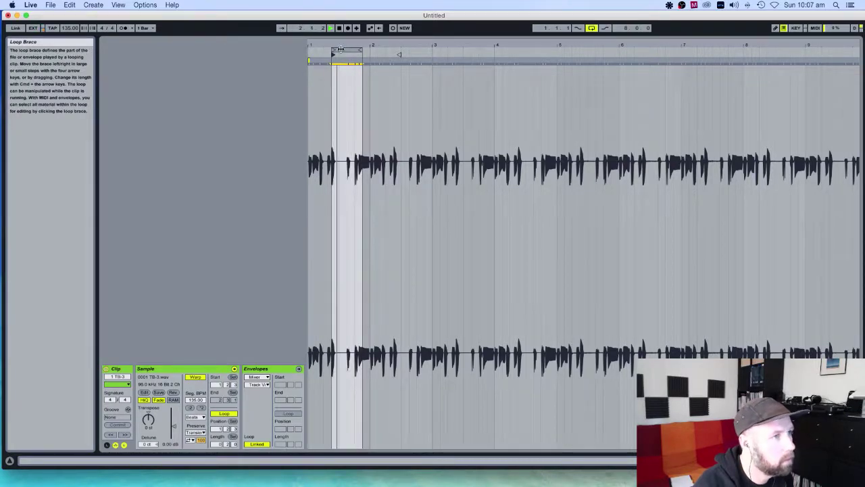
{"action": "left_click_drag", "start_coordinate": [399, 54], "coordinate": [358, 55]}
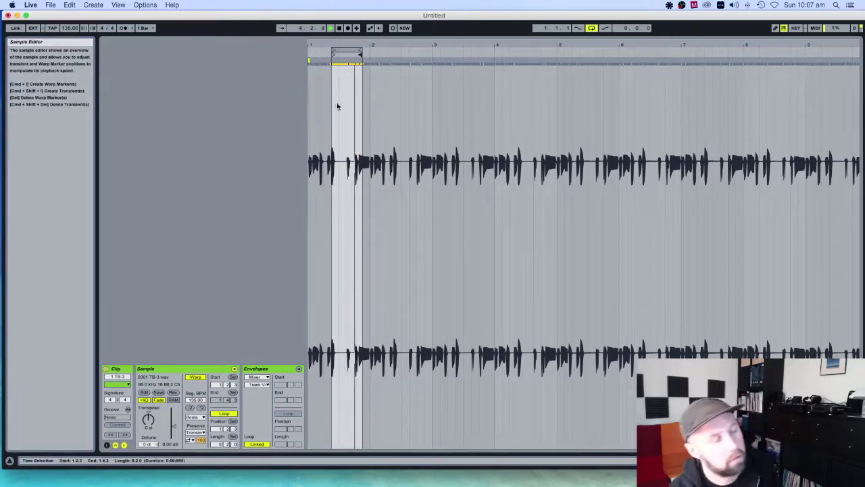
{"action": "mouse_move", "coordinate": [361, 52]}
{"action": "left_mouse_down"}
{"action": "mouse_move", "coordinate": [370, 52]}
{"action": "mouse_move", "coordinate": [309, 51]}
{"action": "left_mouse_up"}
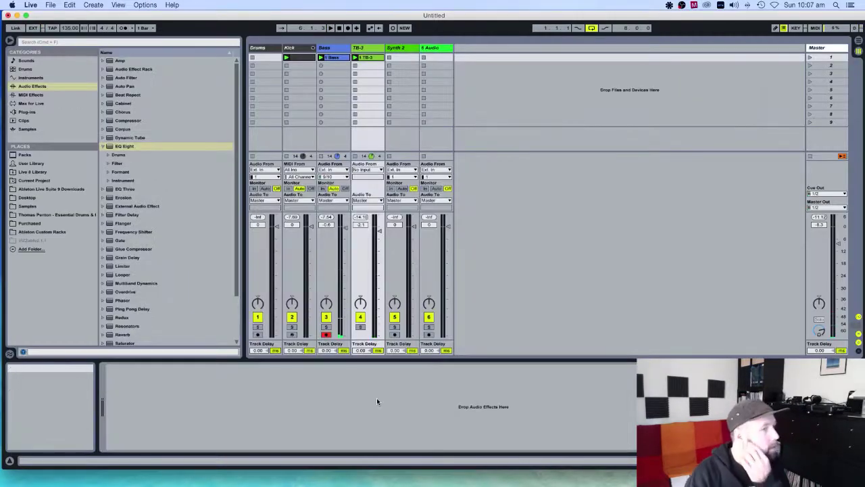
- Switch to Firefox to check the YouTube live dashboard's stream status and chat, and minimise its window
{"action": "mouse_move", "coordinate": [417, 480]}
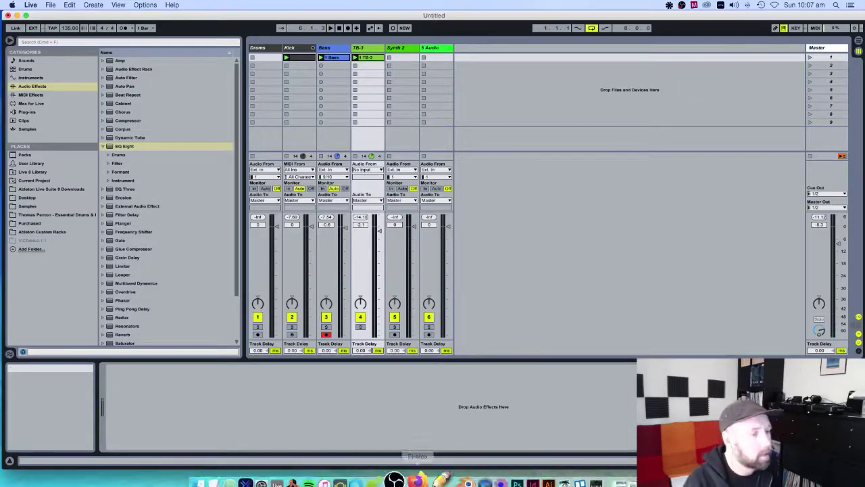
{"action": "left_click", "coordinate": [620, 477]}
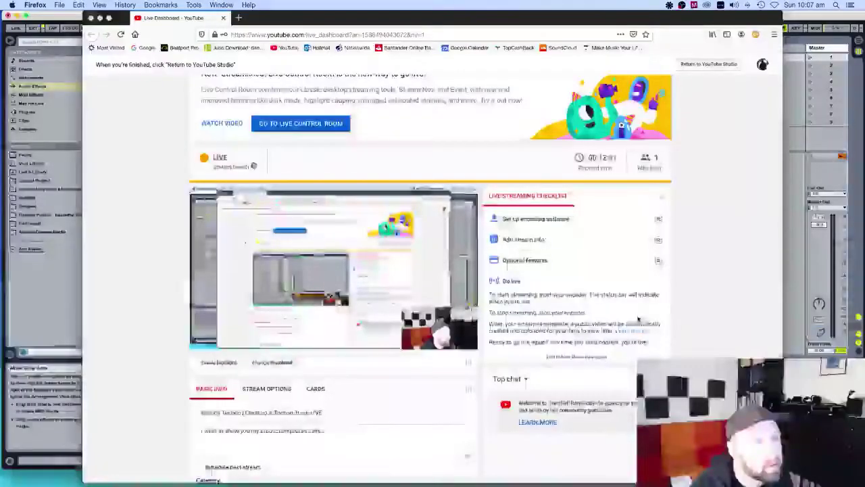
{"action": "scroll", "coordinate": [626, 308], "scroll_direction": "up", "scroll_amount": 5}
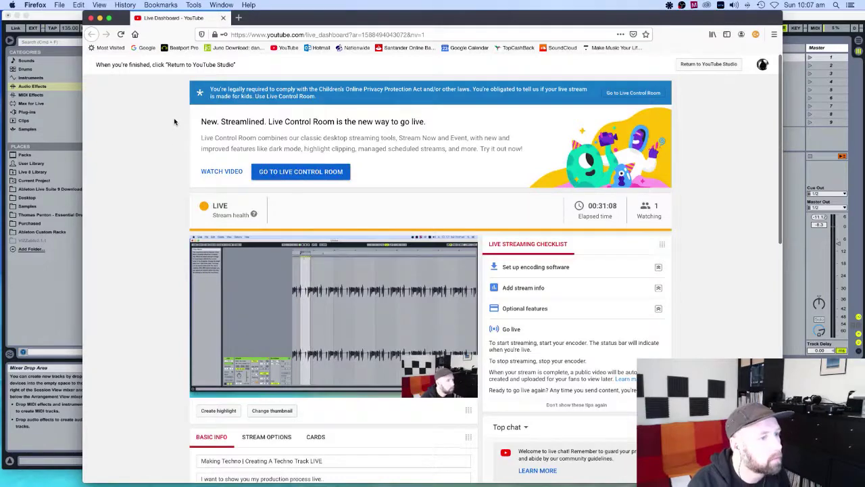
{"action": "left_click", "coordinate": [99, 19]}
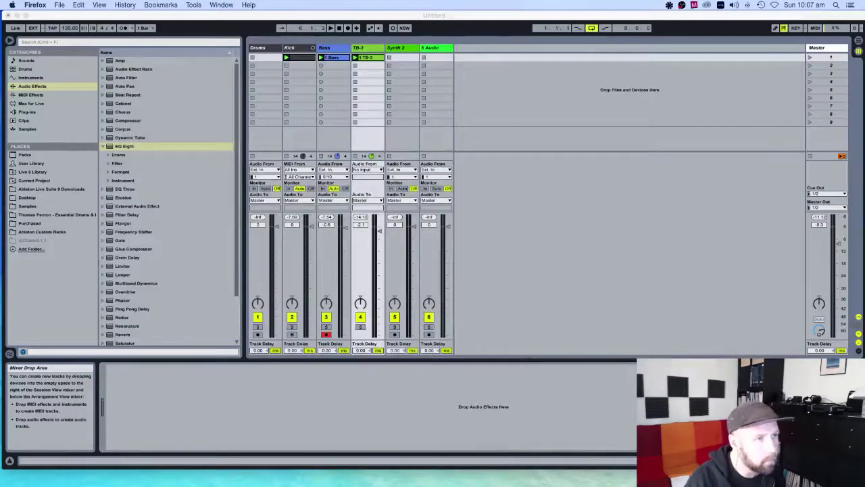
- Return to Ableton Live and collapse the EQ Eight presets in the browser
{"action": "mouse_move", "coordinate": [551, 470]}
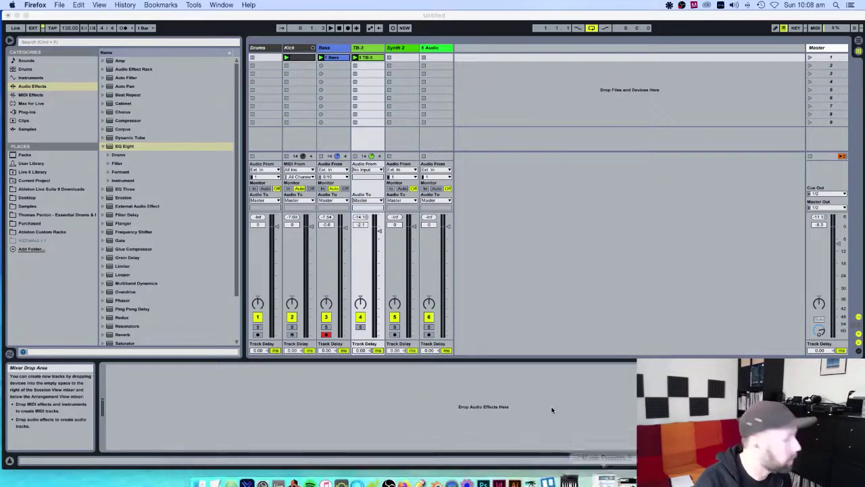
{"action": "left_click", "coordinate": [303, 51]}
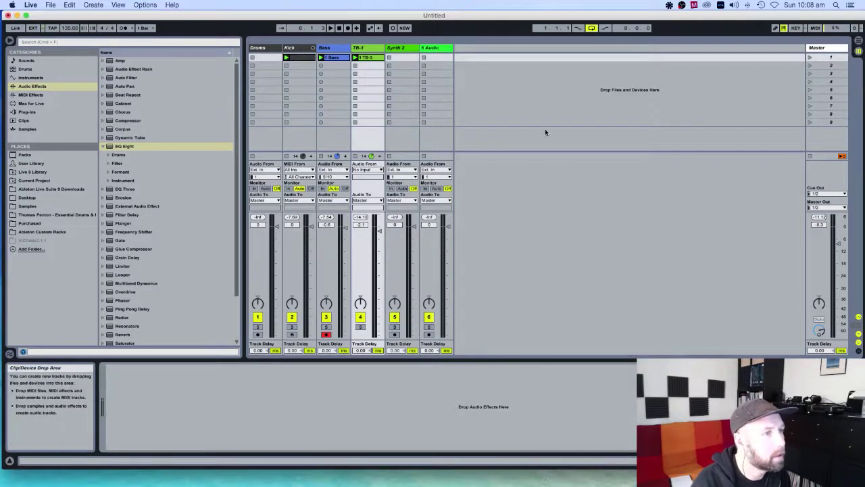
{"action": "left_click", "coordinate": [103, 146]}
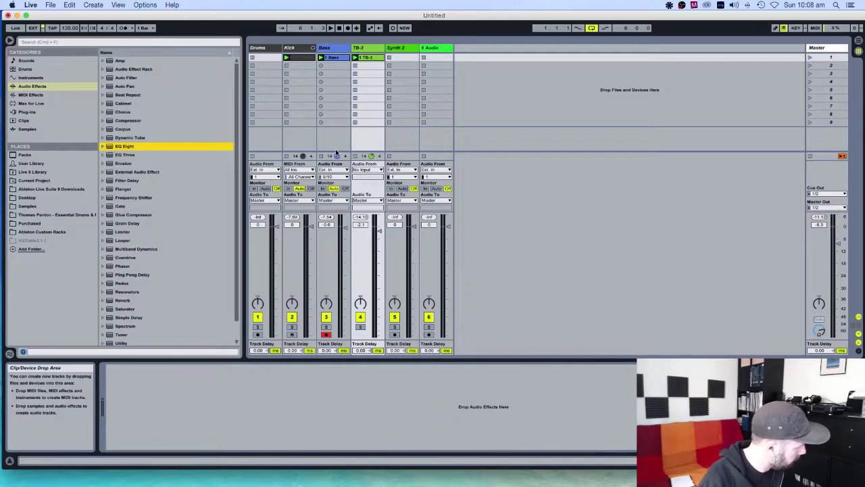
- Insert a new audio track after the existing 6 Audio track
{"action": "left_click", "coordinate": [298, 49]}
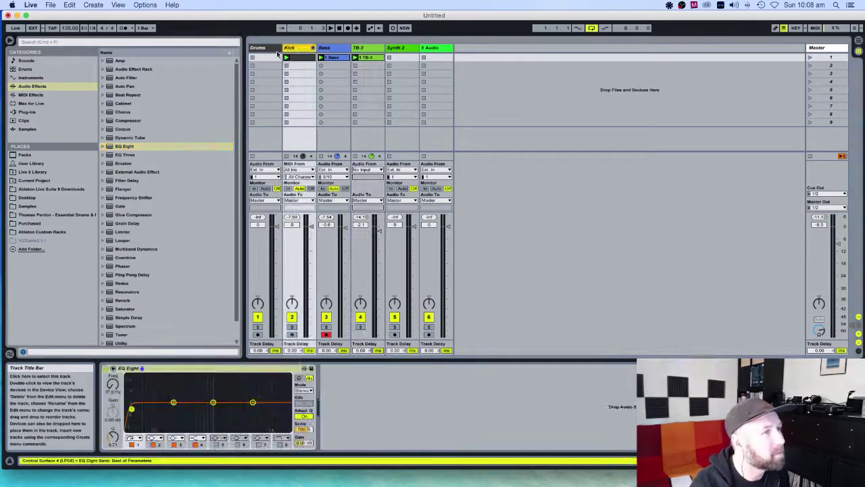
{"action": "left_click", "coordinate": [271, 48]}
{"action": "left_click", "coordinate": [300, 48]}
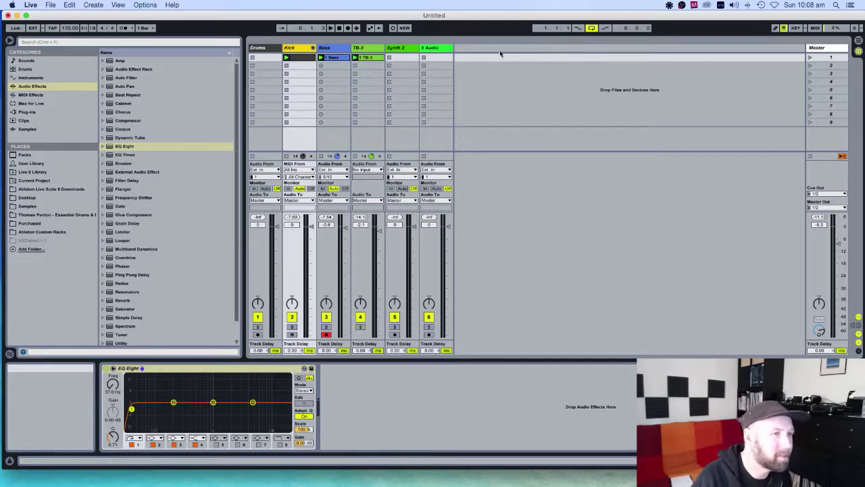
{"action": "right_click", "coordinate": [464, 48]}
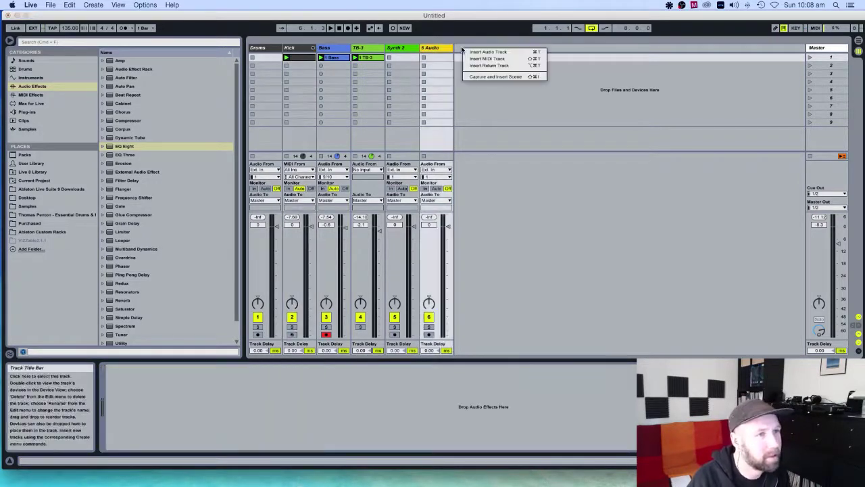
{"action": "left_click", "coordinate": [508, 122]}
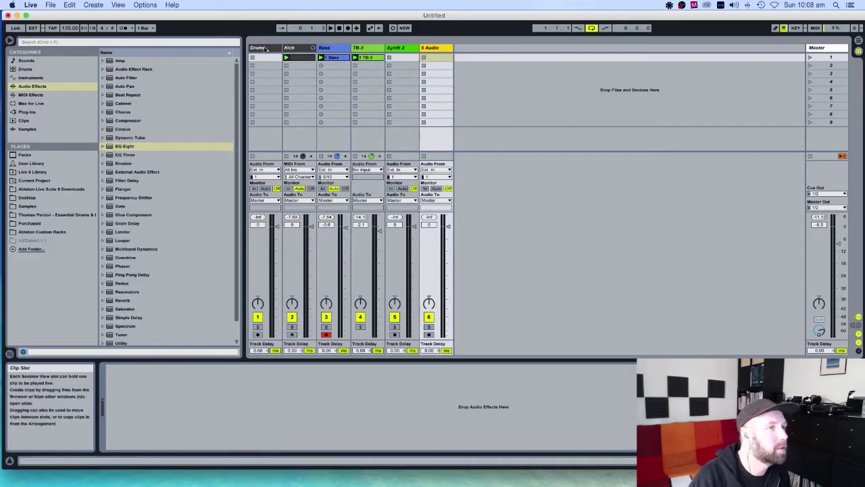
{"action": "left_click", "coordinate": [297, 48]}
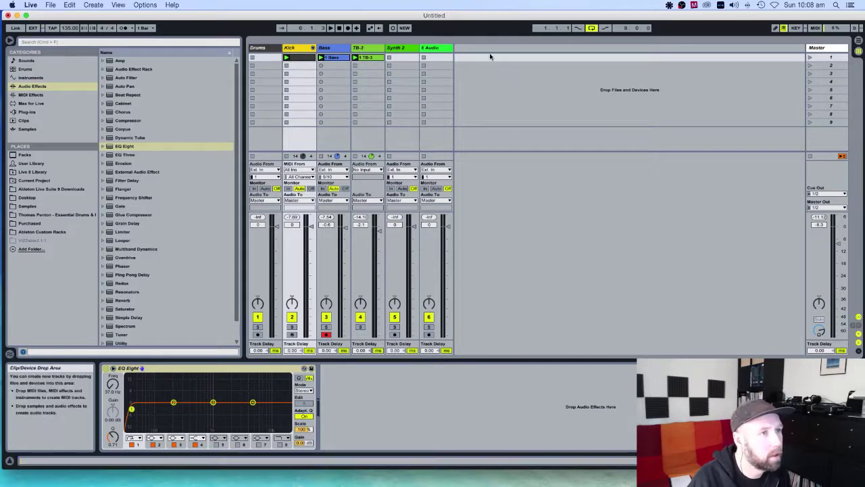
{"action": "right_click", "coordinate": [475, 49]}
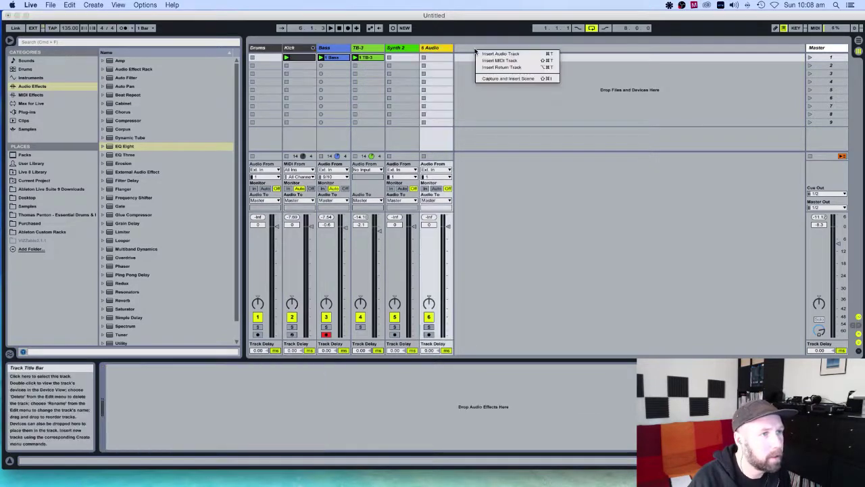
{"action": "left_click", "coordinate": [501, 54]}
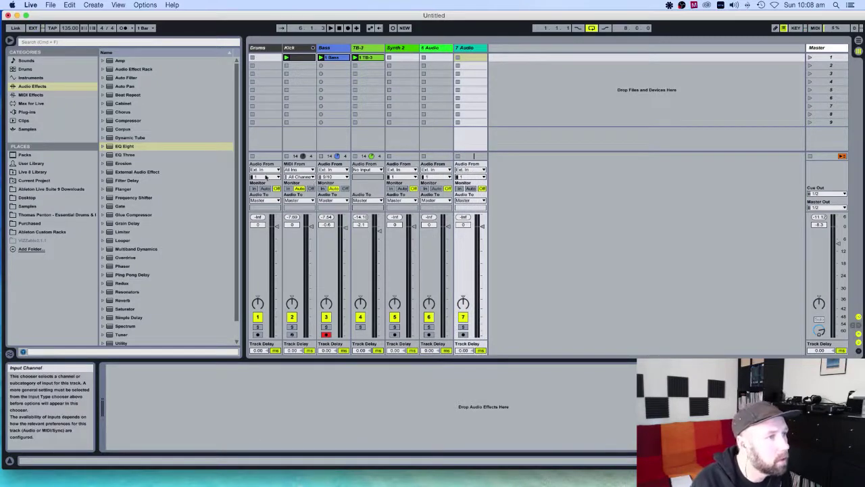
- Set the input source of both the Drums and Kick tracks to No Input
{"action": "left_click", "coordinate": [263, 169]}
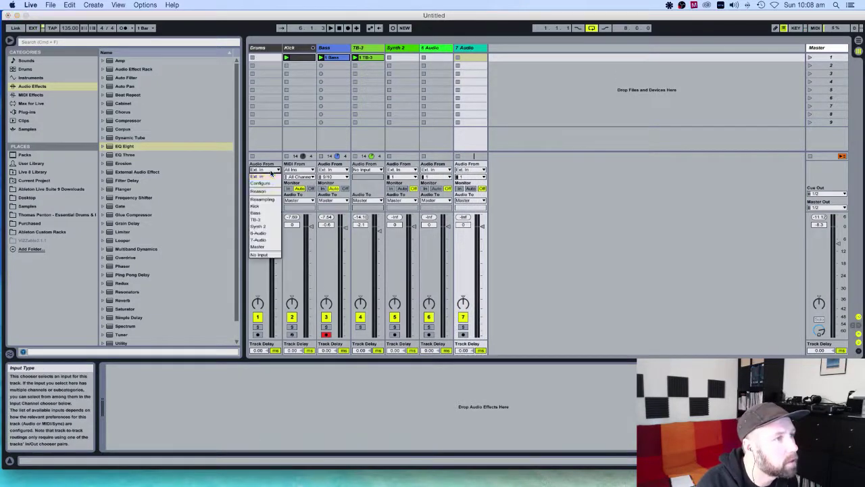
{"action": "left_click", "coordinate": [263, 254]}
{"action": "left_click", "coordinate": [297, 170]}
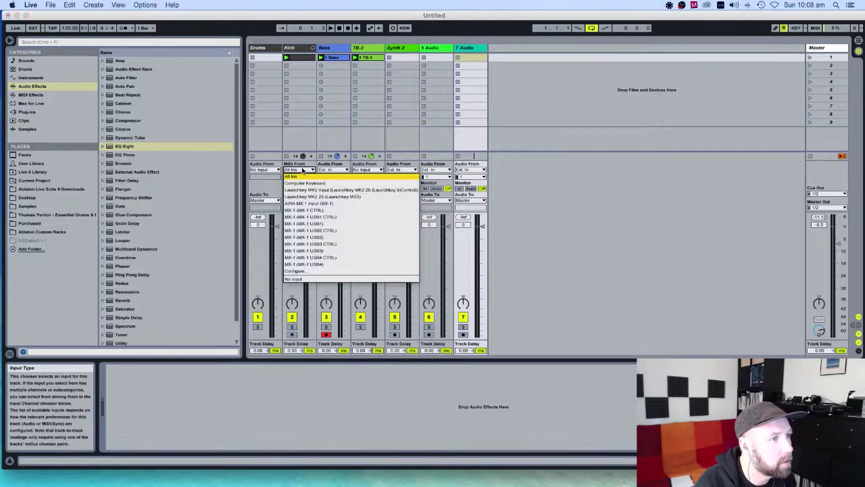
{"action": "left_click", "coordinate": [304, 279]}
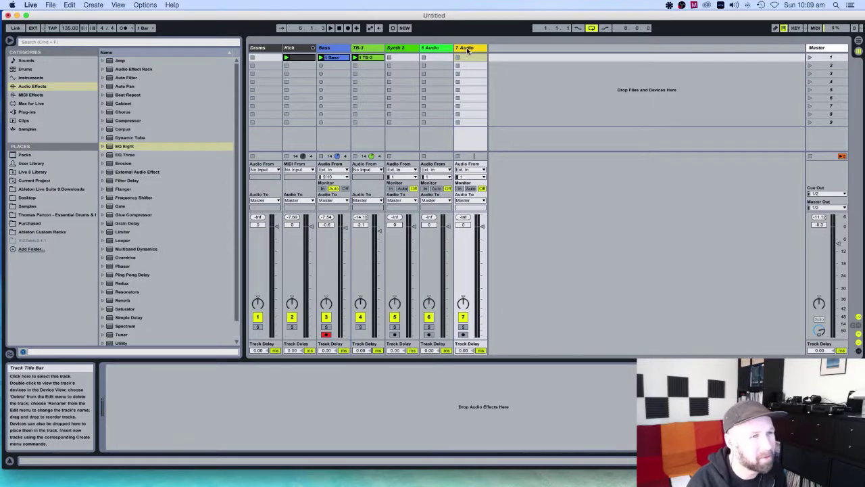
- Rename the new audio track Hats and colour it dark grey like the Drums and Kick tracks
{"action": "right_click", "coordinate": [467, 50]}
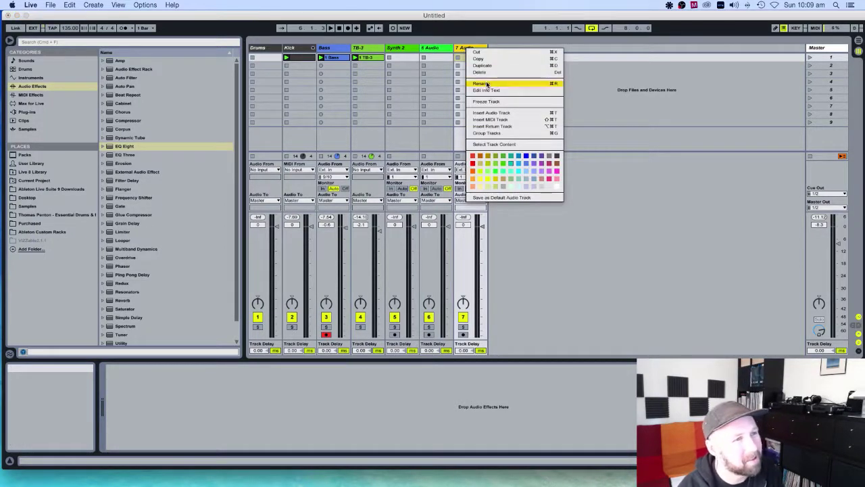
{"action": "left_click", "coordinate": [486, 84]}
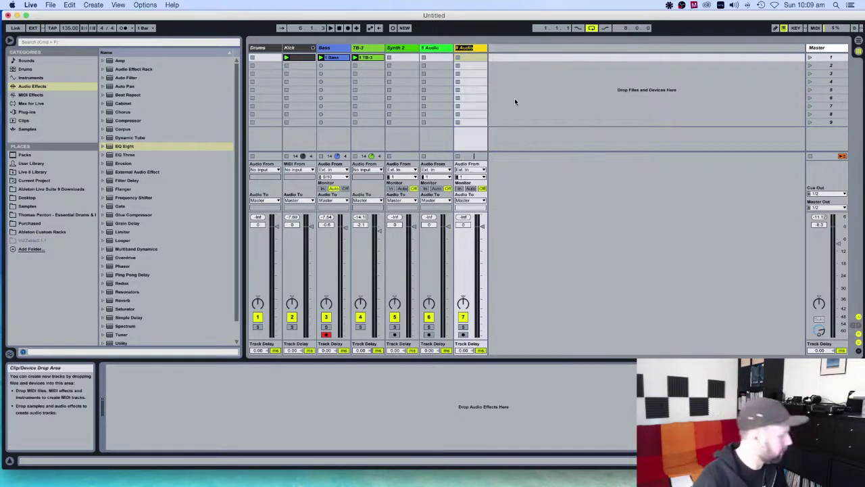
{"action": "type", "text": "Hats"}
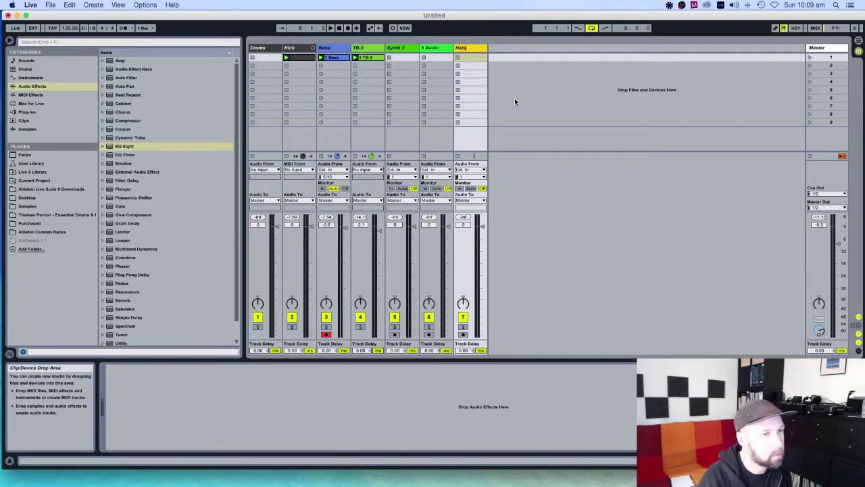
{"action": "right_click", "coordinate": [476, 48]}
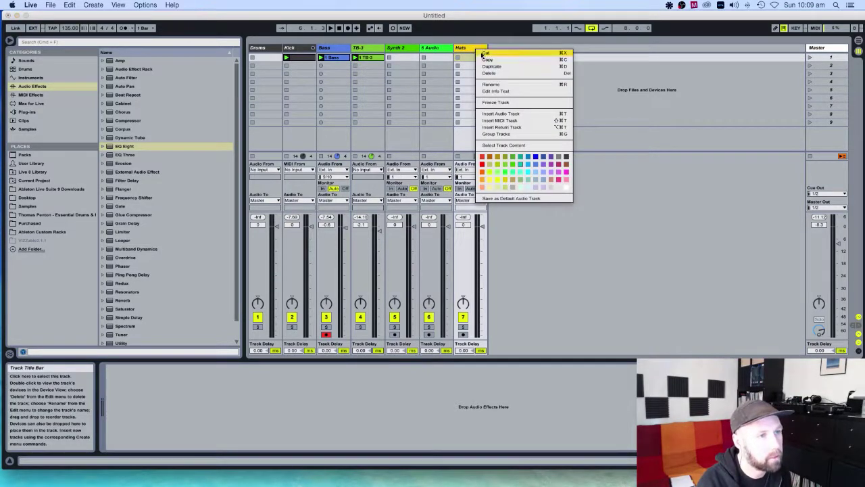
{"action": "key", "text": "Escape"}
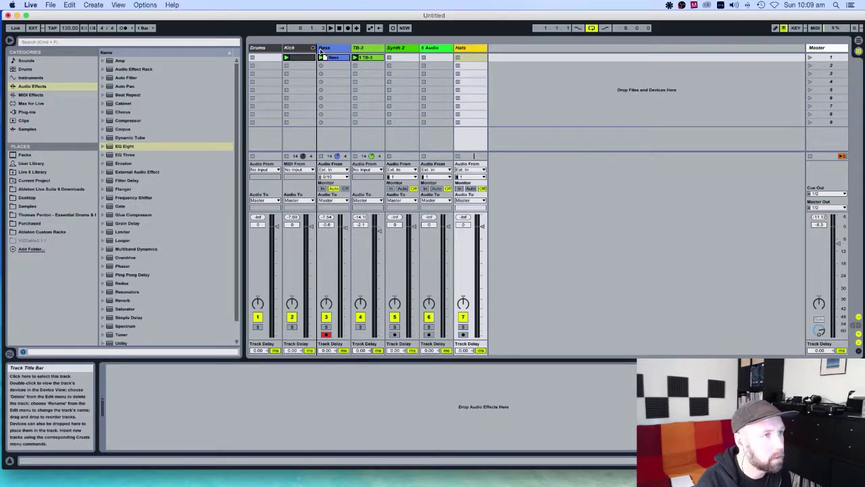
- Move the Hats track between the Kick and Bass tracks
{"action": "left_click_drag", "start_coordinate": [321, 52], "coordinate": [325, 53]}
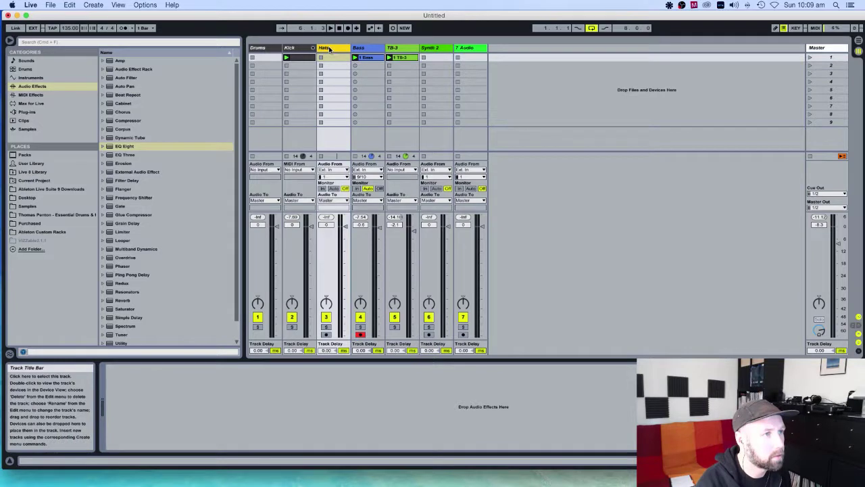
{"action": "left_click", "coordinate": [306, 49]}
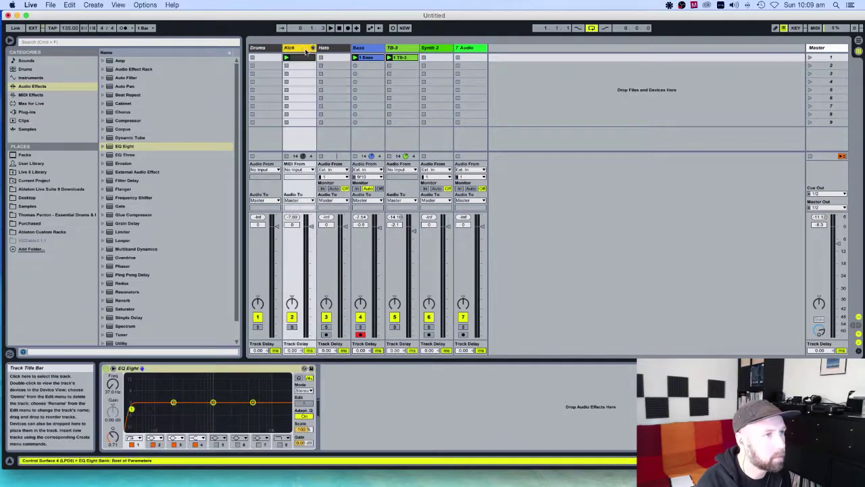
{"action": "left_click", "coordinate": [336, 50]}
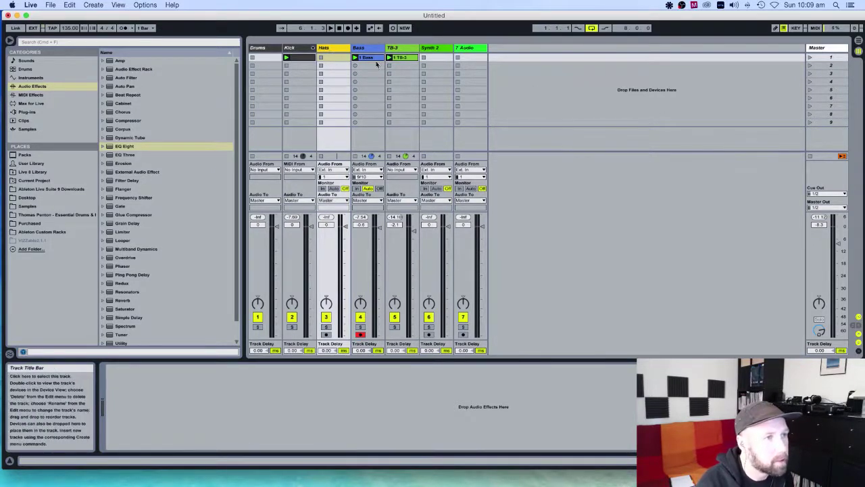
- Launch scene 1 and set the Hats track to receive external input 9/10 with monitoring set to In
{"action": "left_click", "coordinate": [346, 170]}
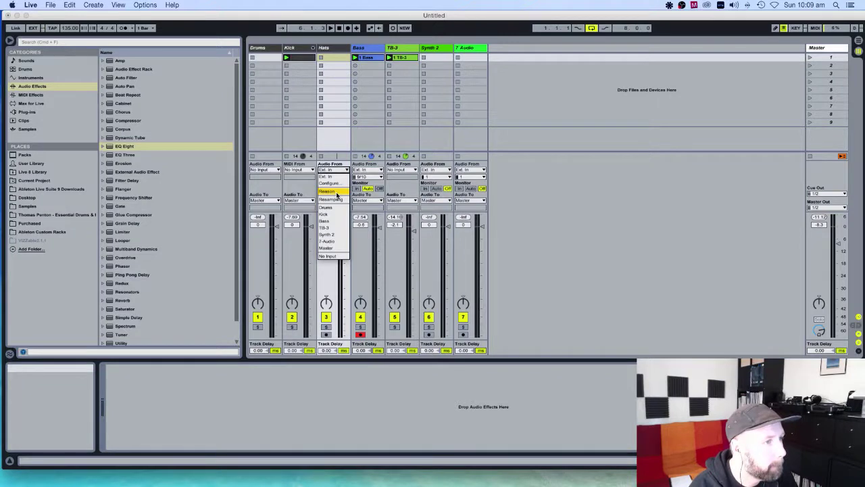
{"action": "left_click", "coordinate": [334, 176]}
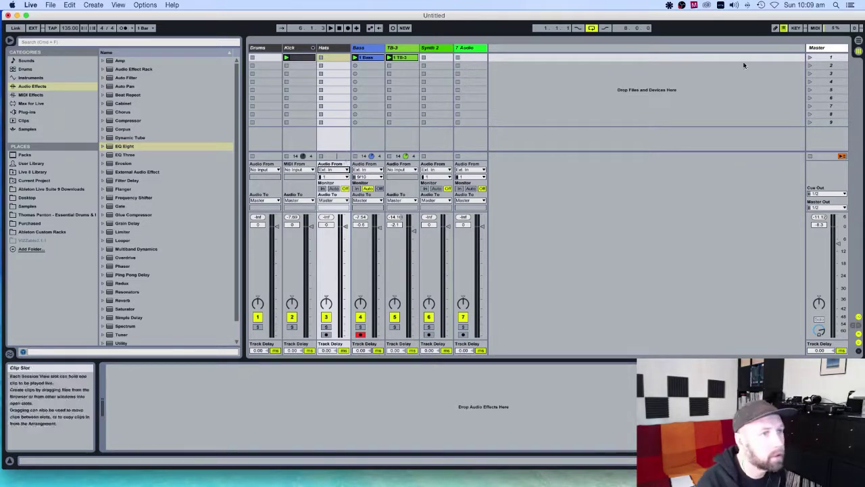
{"action": "left_click", "coordinate": [810, 56]}
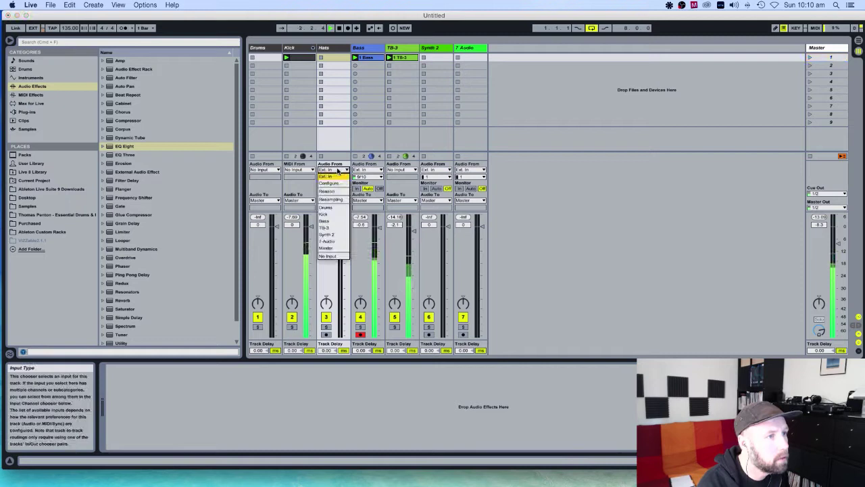
{"action": "left_click", "coordinate": [342, 152]}
{"action": "left_click", "coordinate": [333, 177]}
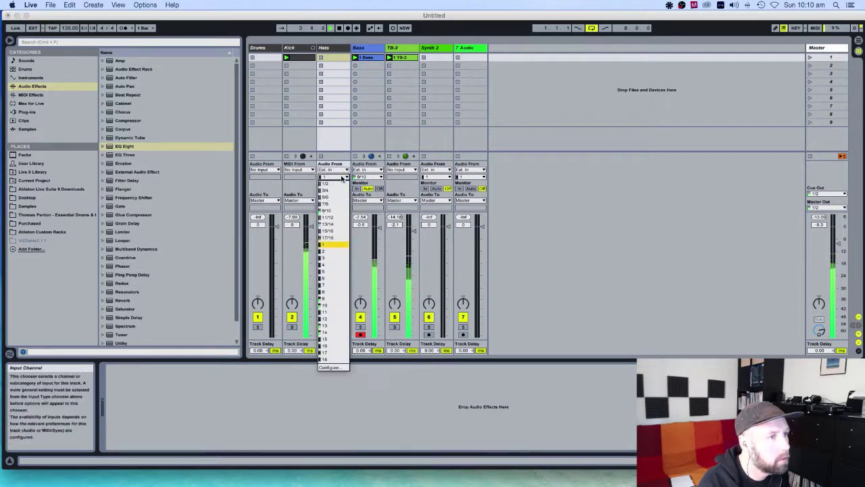
{"action": "left_click", "coordinate": [333, 208]}
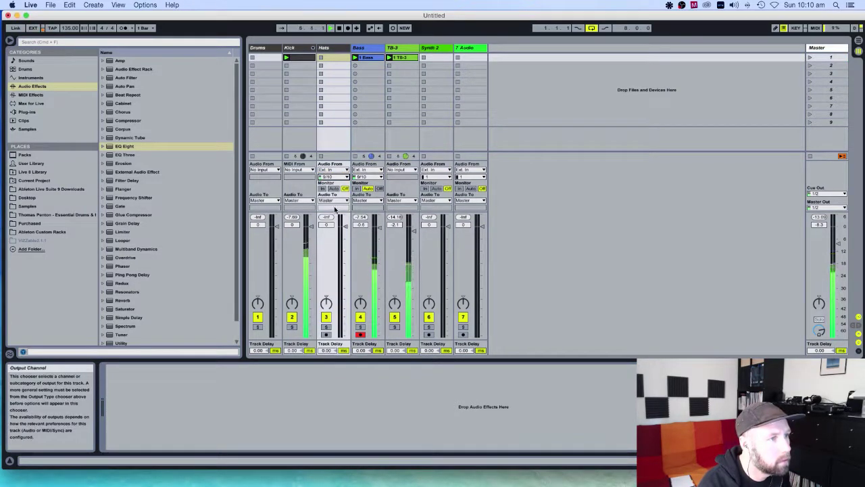
{"action": "left_click", "coordinate": [322, 188]}
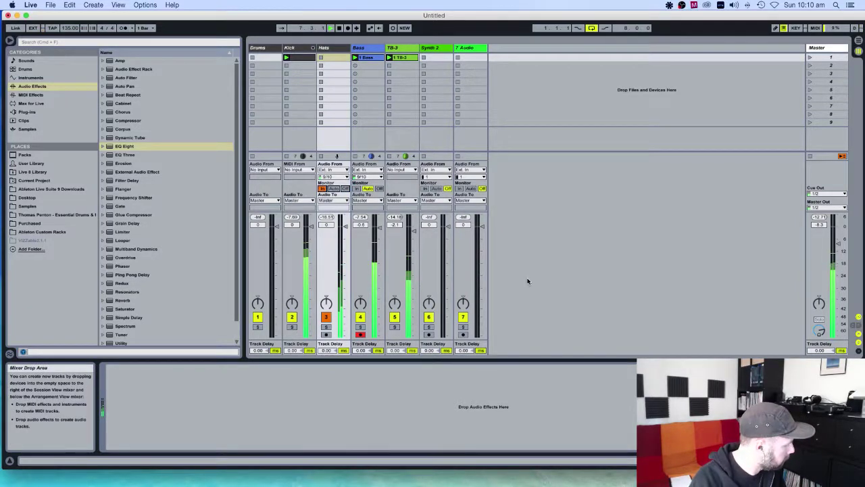
- Set the Bass track's input to No Input and restart playback to hear the hats with the other parts
{"action": "left_click", "coordinate": [367, 170]}
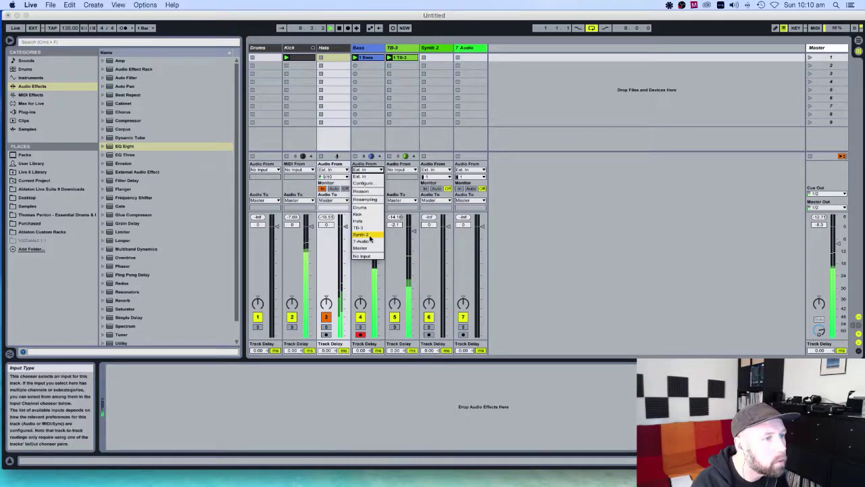
{"action": "left_click", "coordinate": [363, 256]}
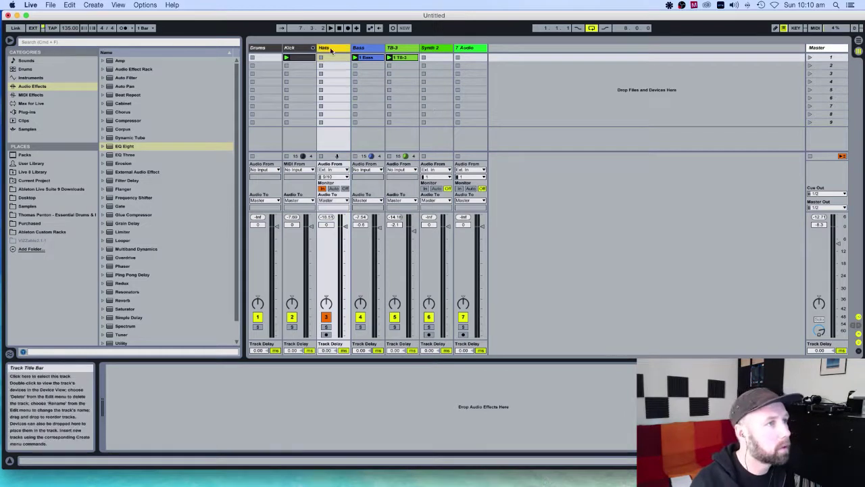
{"action": "key", "text": "space"}
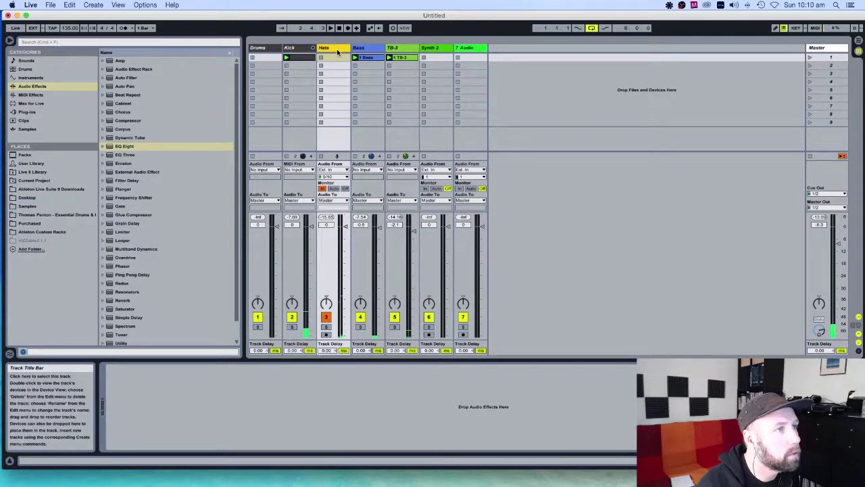
- Arm the Hats track, record the incoming hats into its first clip slot and stop playback
{"action": "left_click", "coordinate": [326, 335]}
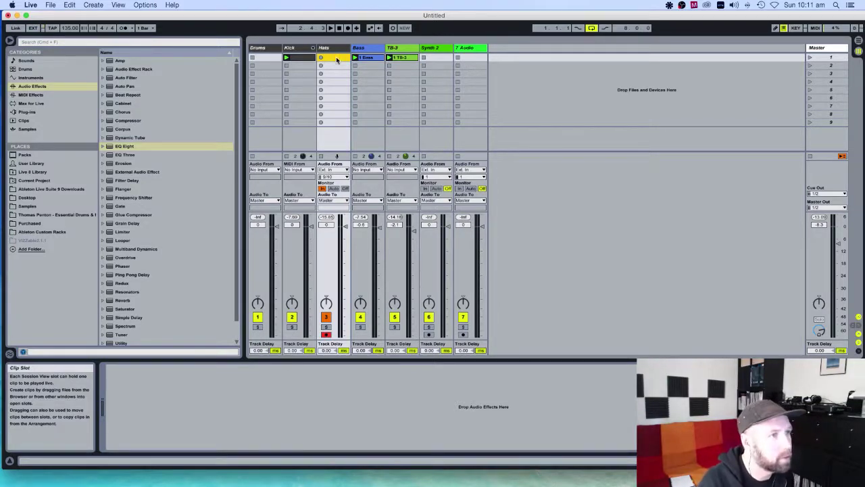
{"action": "left_click", "coordinate": [322, 59]}
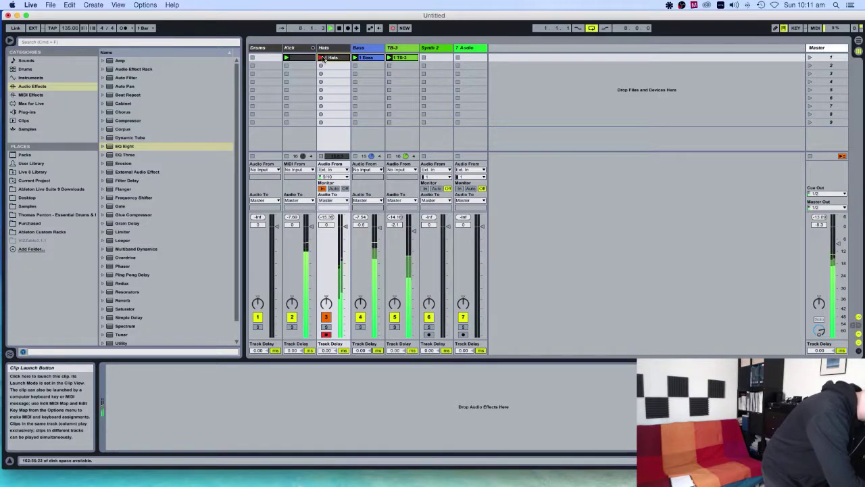
{"action": "key", "text": "space"}
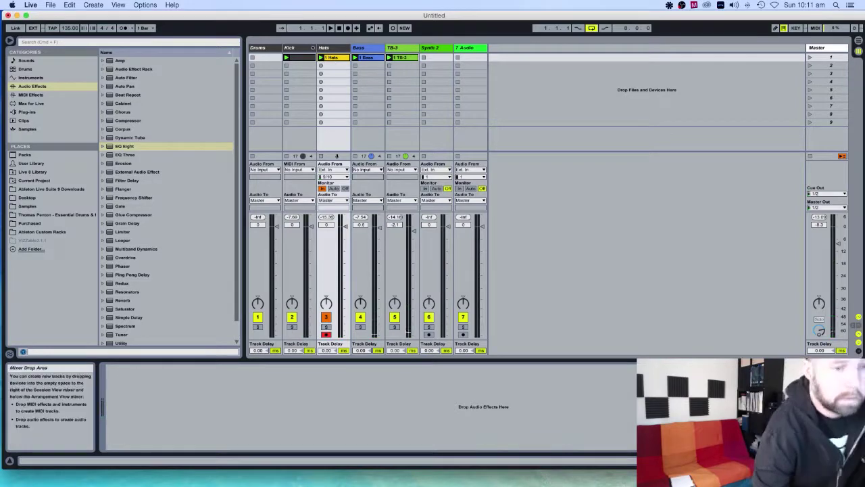
- Add warp markers to the first two hits of the 1 Hats clip and move them to 1.1.3 and 1.2.3
{"action": "left_click", "coordinate": [760, 460]}
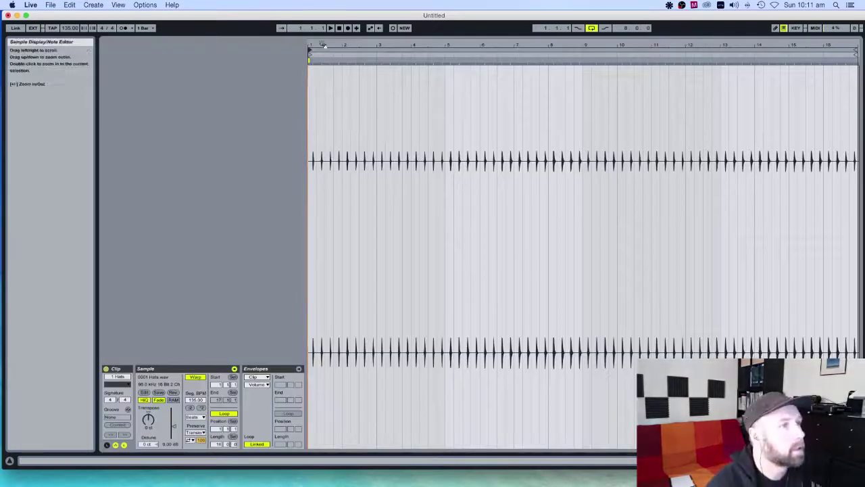
{"action": "left_click_drag", "start_coordinate": [309, 44], "coordinate": [308, 43]}
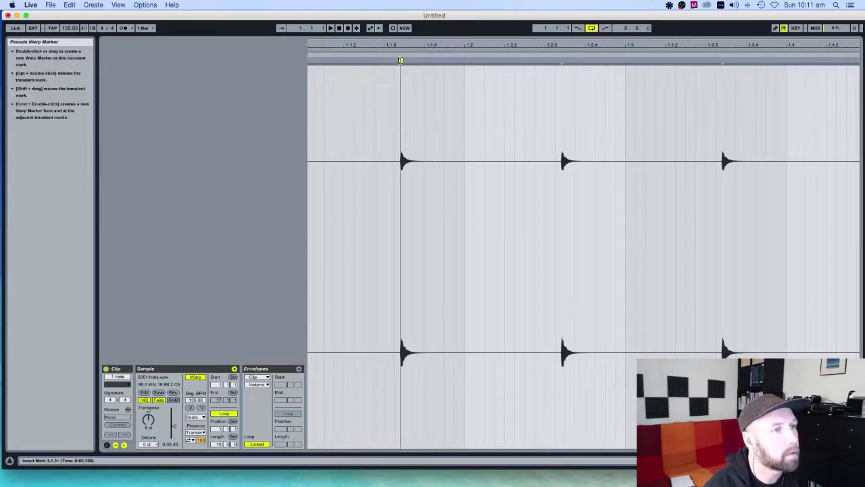
{"action": "double_click", "coordinate": [400, 61]}
{"action": "double_click", "coordinate": [561, 61]}
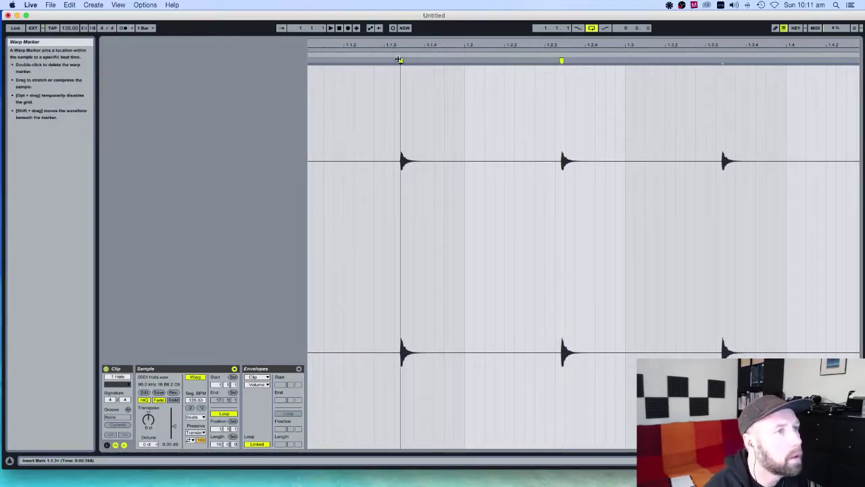
{"action": "left_click_drag", "start_coordinate": [400, 61], "coordinate": [389, 61]}
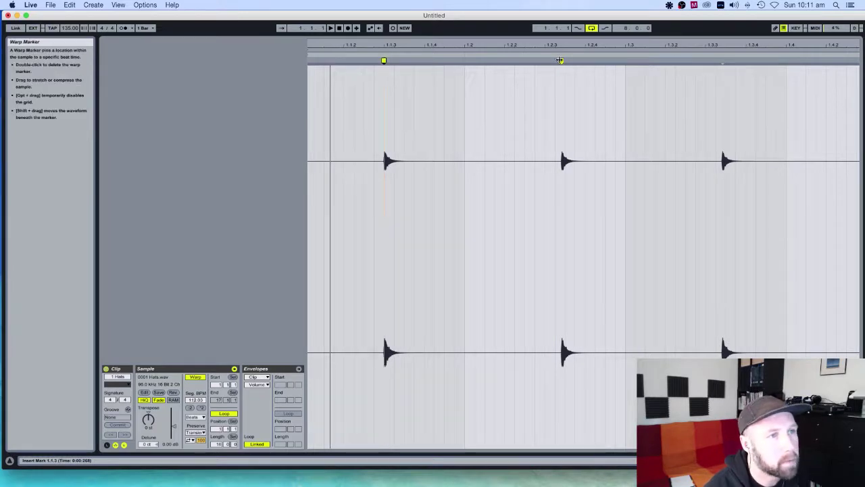
{"action": "left_click_drag", "start_coordinate": [561, 61], "coordinate": [545, 60]}
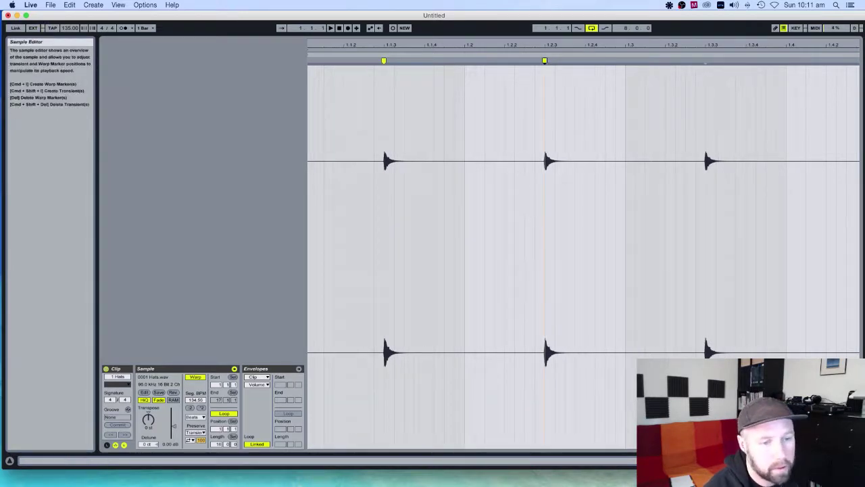
{"action": "left_click_drag", "start_coordinate": [853, 51], "coordinate": [857, 51]}
{"action": "left_click", "coordinate": [858, 47]}
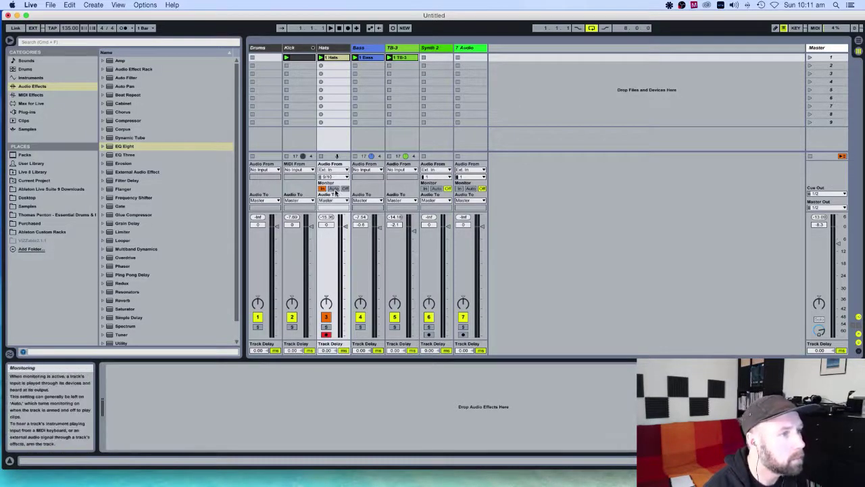
- Set the Hats track's monitoring to Auto and, with scene 1 playing, shorten the 1 Hats clip's loop to its first 8 bars
{"action": "left_click", "coordinate": [333, 170]}
{"action": "left_click", "coordinate": [331, 176]}
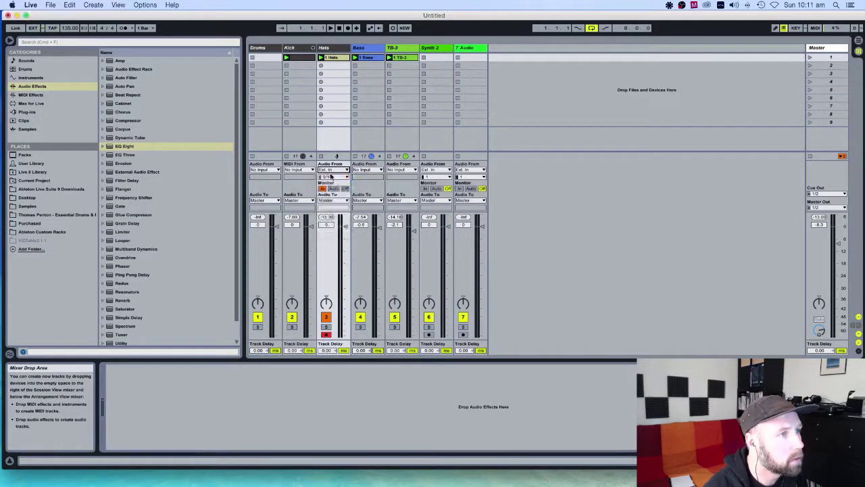
{"action": "left_click", "coordinate": [332, 188]}
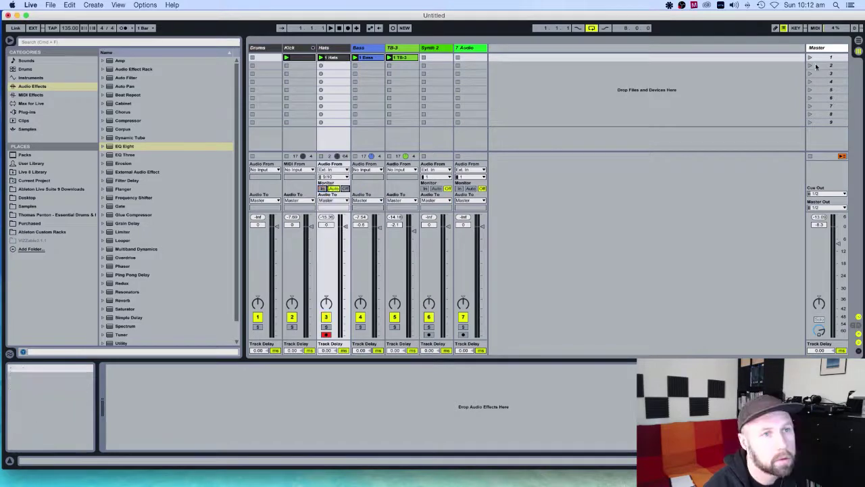
{"action": "left_click", "coordinate": [810, 57]}
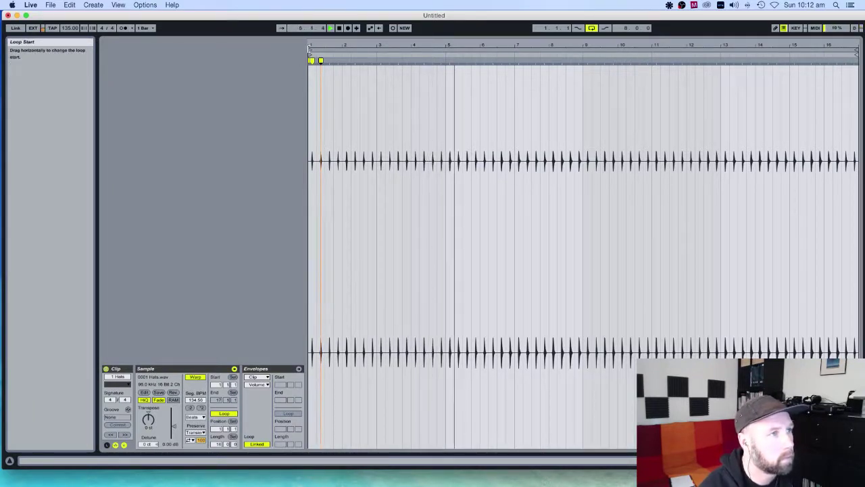
{"action": "left_click", "coordinate": [855, 50]}
{"action": "left_click_drag", "start_coordinate": [855, 50], "coordinate": [584, 50]}
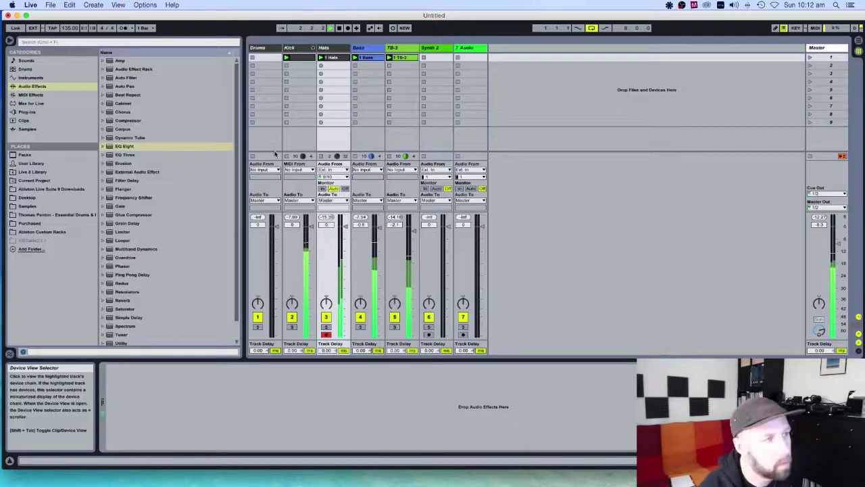
- Set the Hats track's monitoring to In, record a second hats take into its second clip slot and stop playback
{"action": "left_click", "coordinate": [337, 74]}
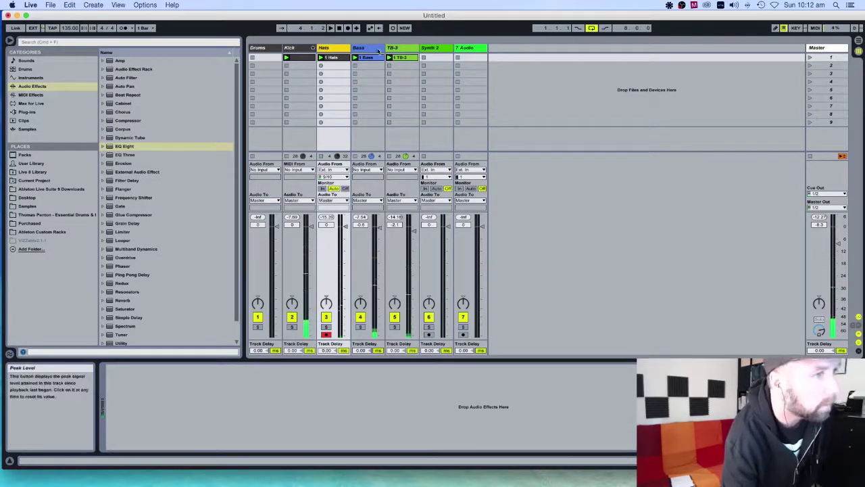
{"action": "left_click", "coordinate": [333, 67]}
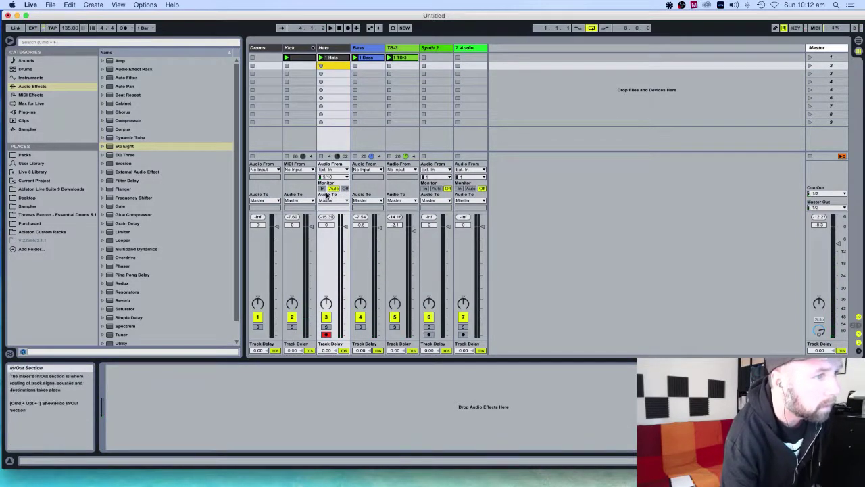
{"action": "left_click", "coordinate": [322, 189]}
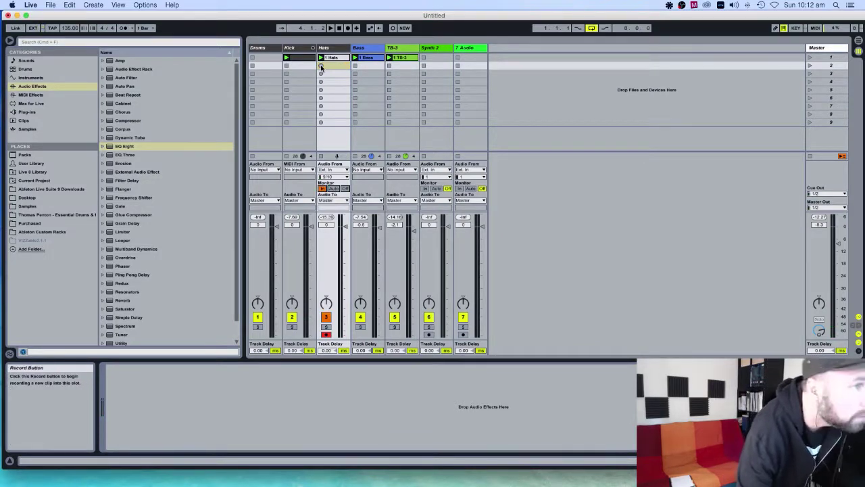
{"action": "left_click", "coordinate": [322, 67]}
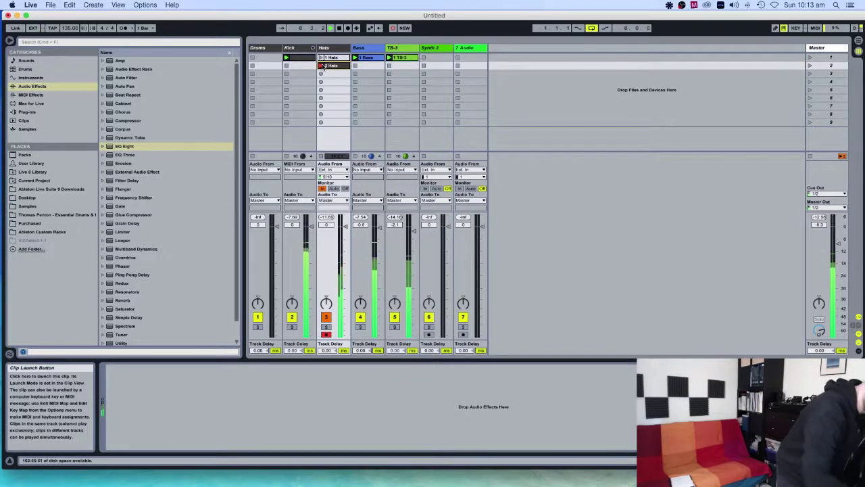
{"action": "key", "text": "space"}
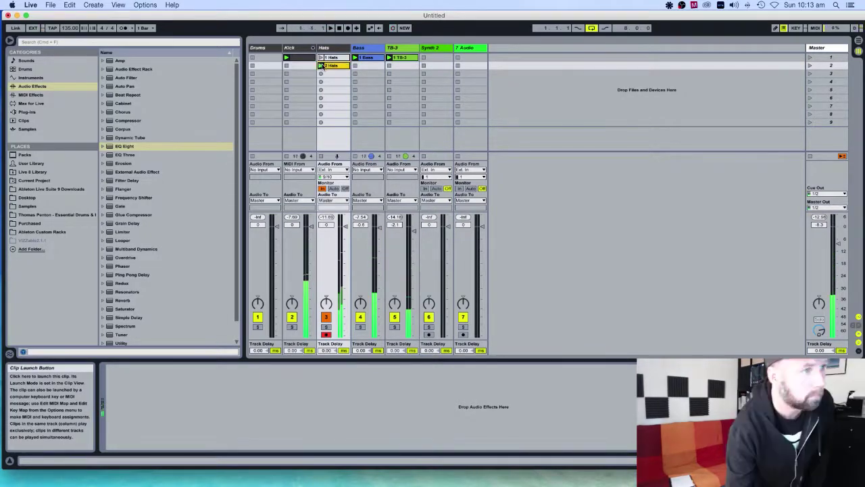
- Set the Hats track's monitoring back to Auto and play the 2 Hats clip to check its timing against the grid
{"action": "double_click", "coordinate": [323, 66]}
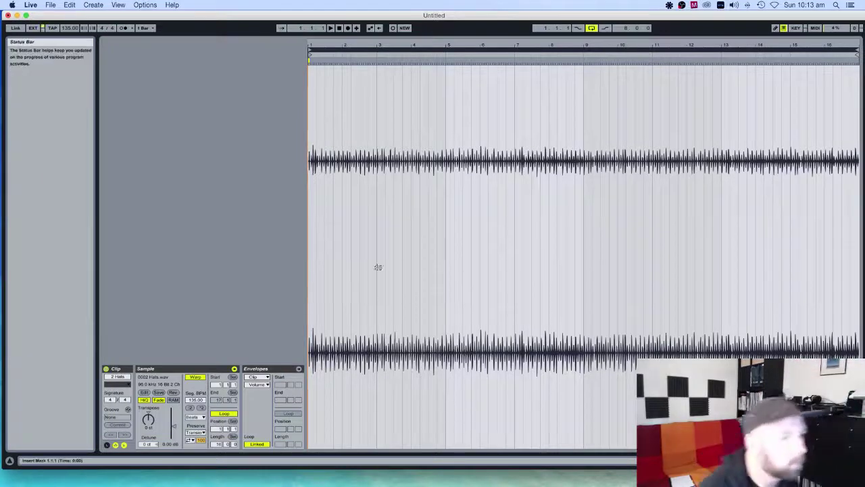
{"action": "mouse_move", "coordinate": [344, 49]}
{"action": "left_mouse_down"}
{"action": "mouse_move", "coordinate": [350, 93]}
{"action": "mouse_move", "coordinate": [336, 89]}
{"action": "left_mouse_up"}
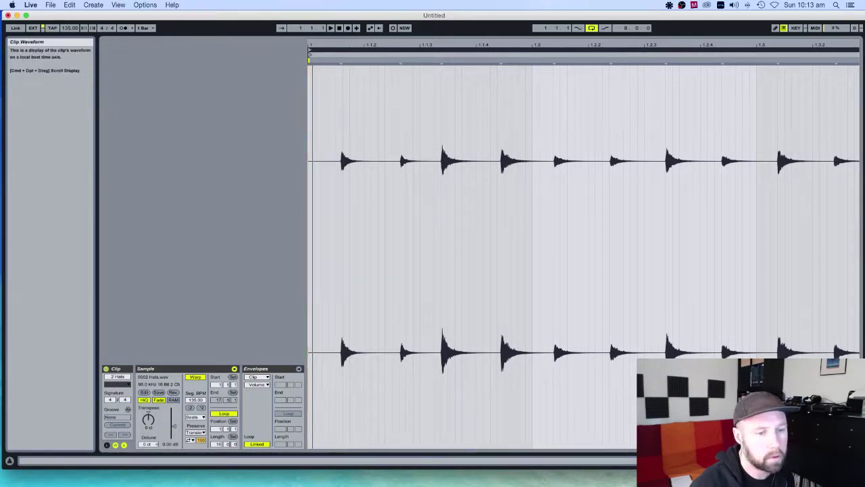
{"action": "key", "text": "minus"}
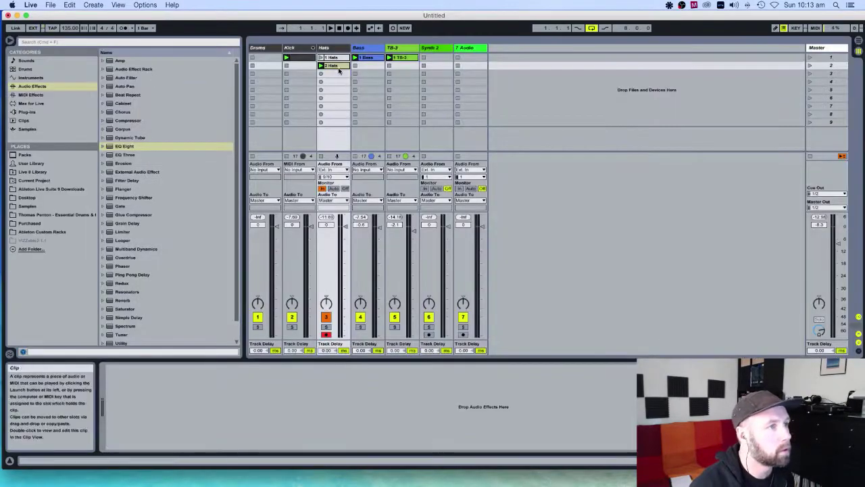
{"action": "left_click", "coordinate": [334, 189]}
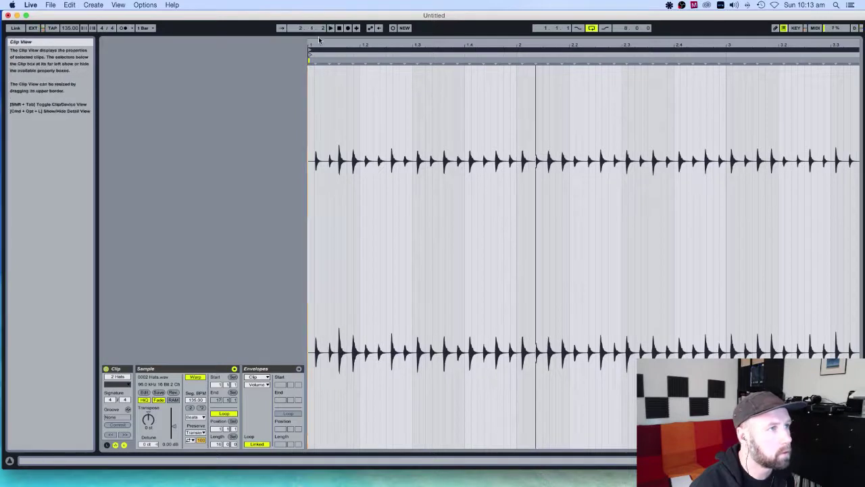
{"action": "left_click_drag", "start_coordinate": [320, 40], "coordinate": [342, 79]}
{"action": "left_click", "coordinate": [319, 60]}
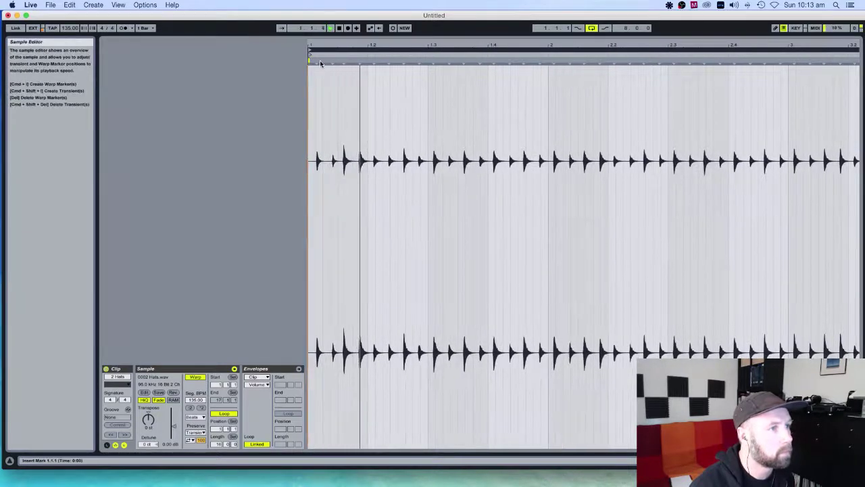
{"action": "left_click", "coordinate": [334, 63]}
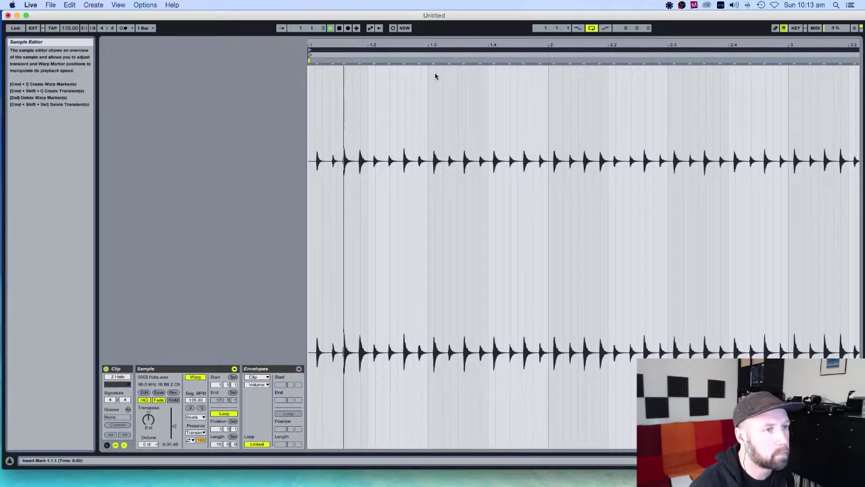
{"action": "key", "text": "space"}
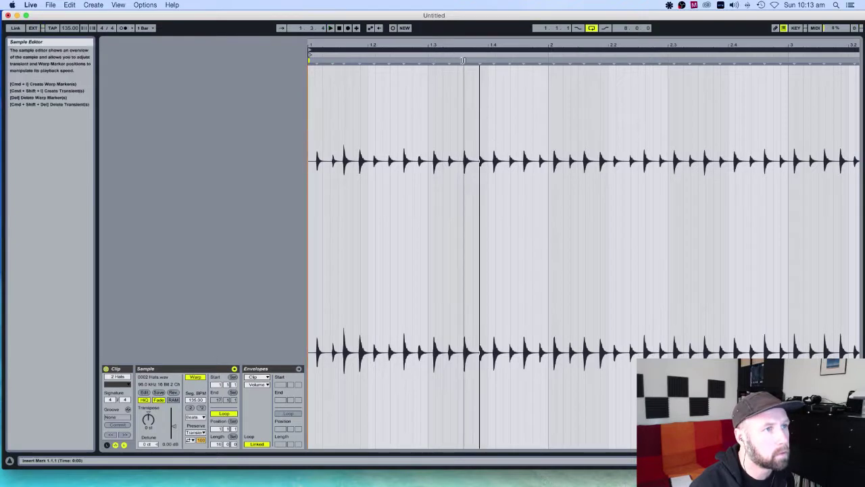
- Add warp markers to the 2 Hats clip, pull the first hit slightly earlier, align the later hit to 1.3.3 and restart playback
{"action": "left_click", "coordinate": [463, 60]}
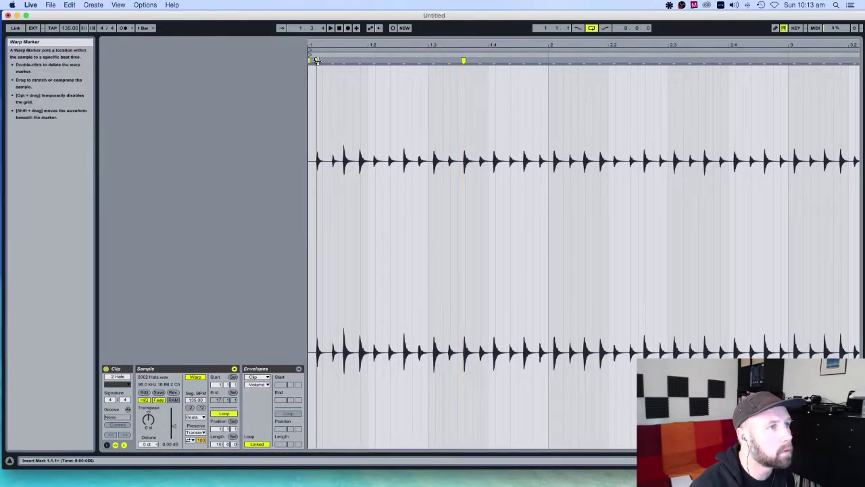
{"action": "left_click_drag", "start_coordinate": [315, 60], "coordinate": [314, 60]}
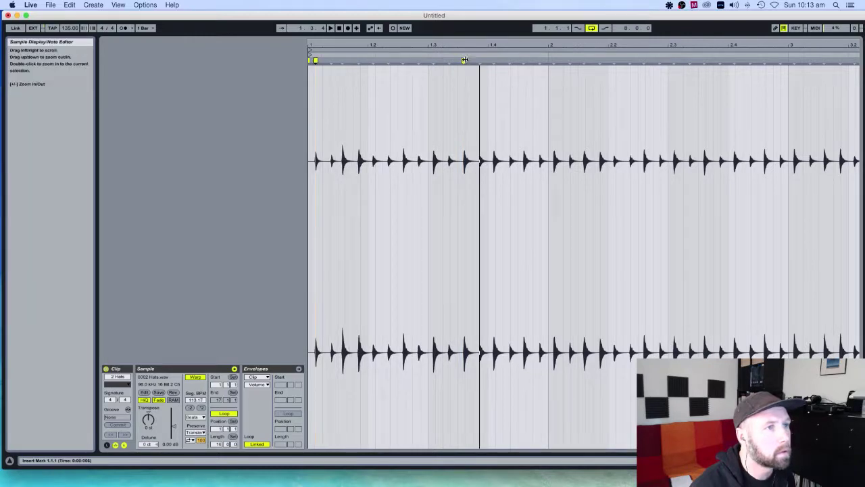
{"action": "left_click_drag", "start_coordinate": [464, 60], "coordinate": [460, 60]}
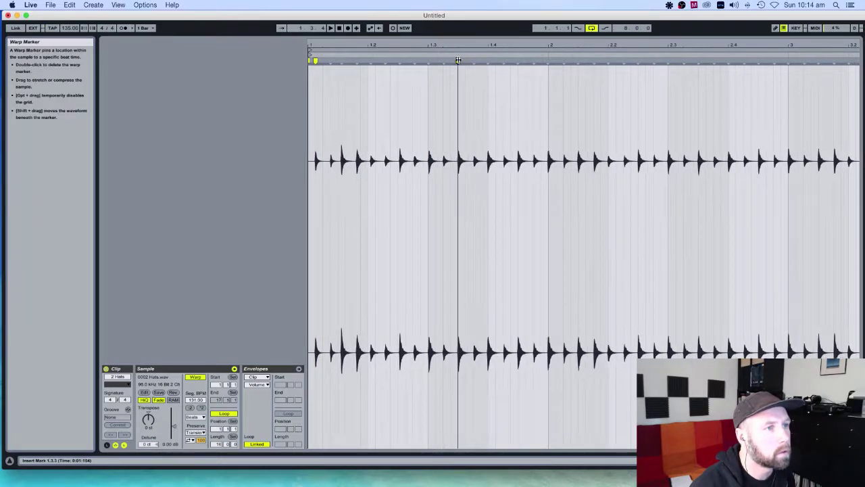
{"action": "key", "text": "space"}
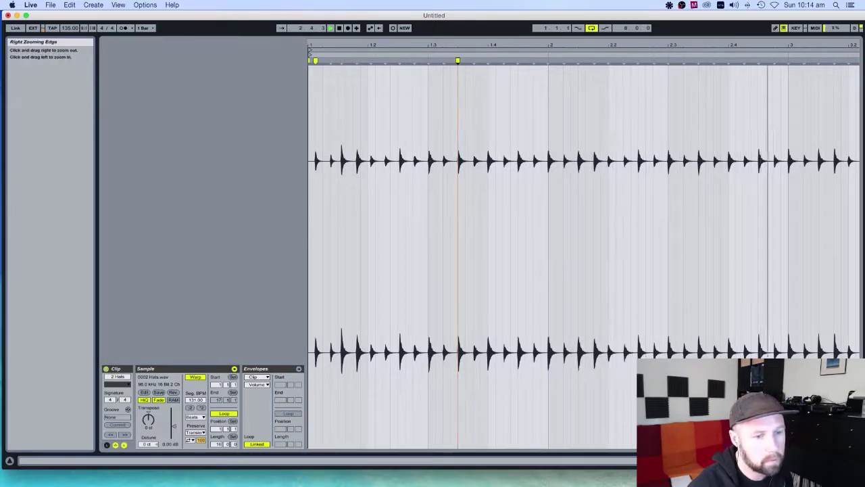
- Set the 2 Hats clip to loop the 4 bars from bar 5 to bar 9
{"action": "left_click_drag", "start_coordinate": [678, 460], "coordinate": [733, 460]}
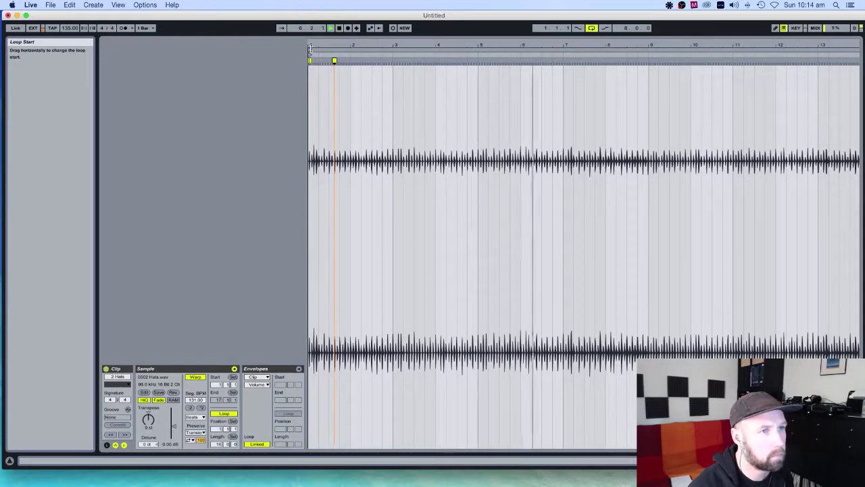
{"action": "left_click_drag", "start_coordinate": [310, 48], "coordinate": [478, 49]}
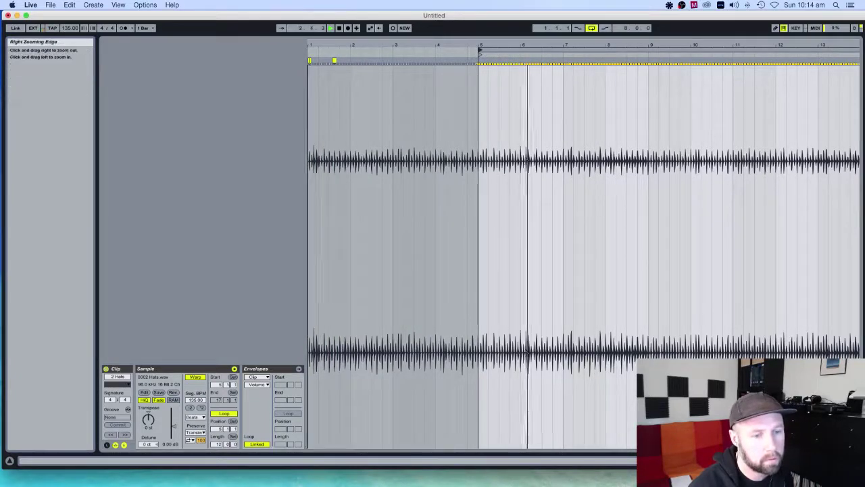
{"action": "left_click_drag", "start_coordinate": [856, 56], "coordinate": [860, 55]}
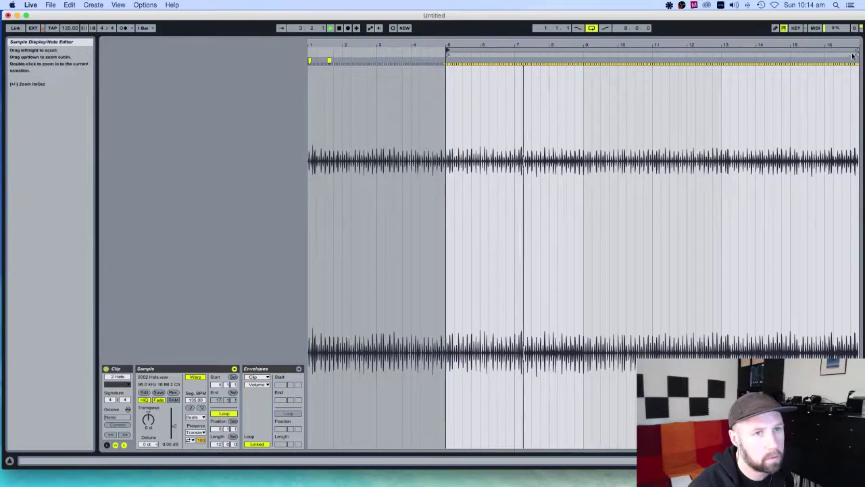
{"action": "left_click_drag", "start_coordinate": [856, 51], "coordinate": [581, 51]}
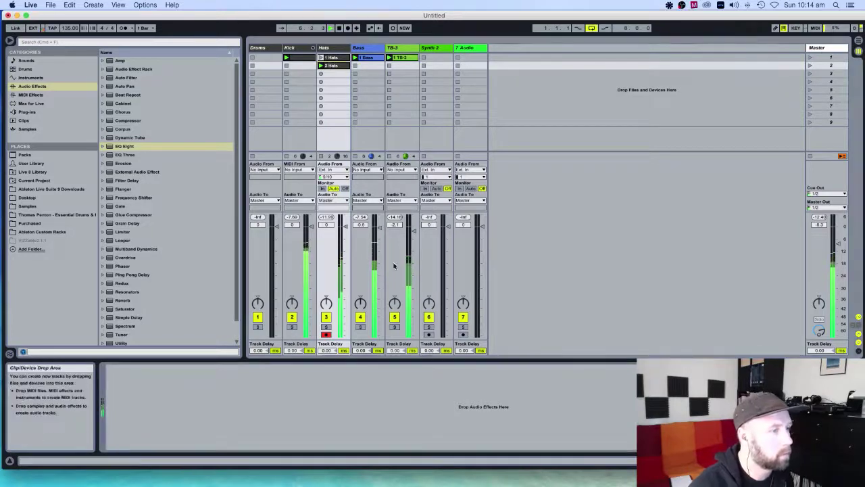
- Switch the Hats track to the 1 Hats clip and back to 2 Hats to compare the two takes
{"action": "left_click", "coordinate": [338, 58]}
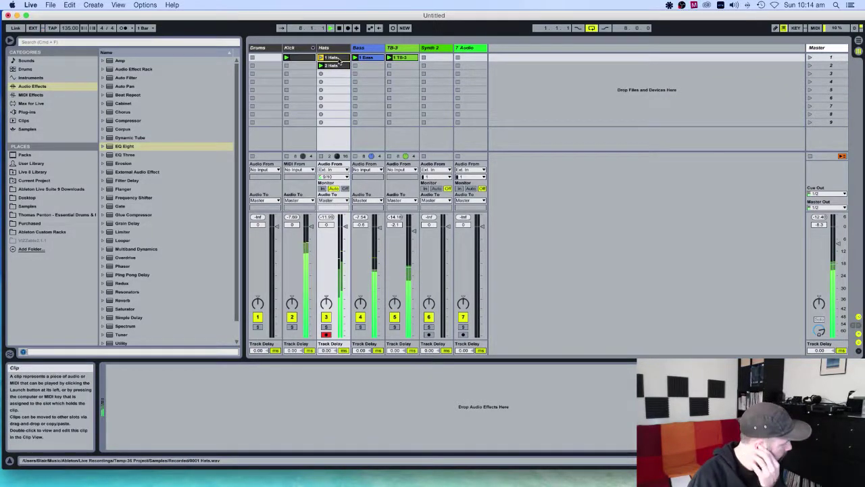
{"action": "left_click", "coordinate": [331, 64]}
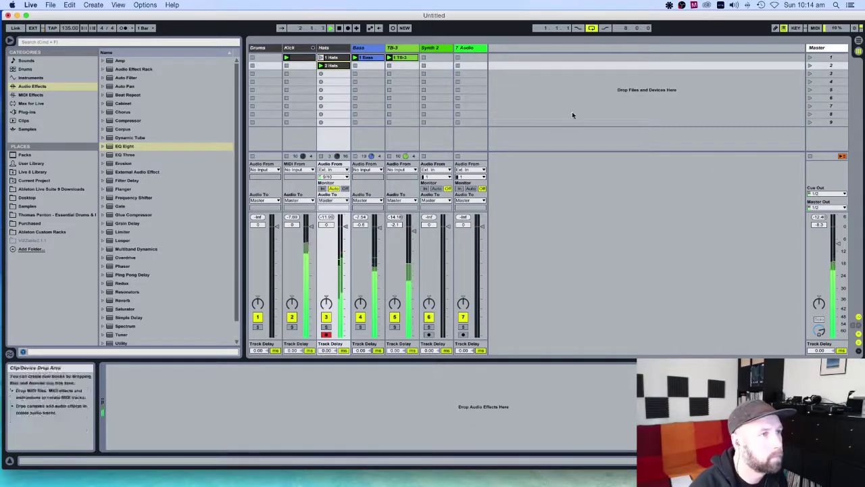
- Extend the 1 TB-3 clip's loop to 16 bars, from bar 1 to bar 17, and set the TB-3 track volume to -2.6 dB
{"action": "left_click", "coordinate": [405, 111]}
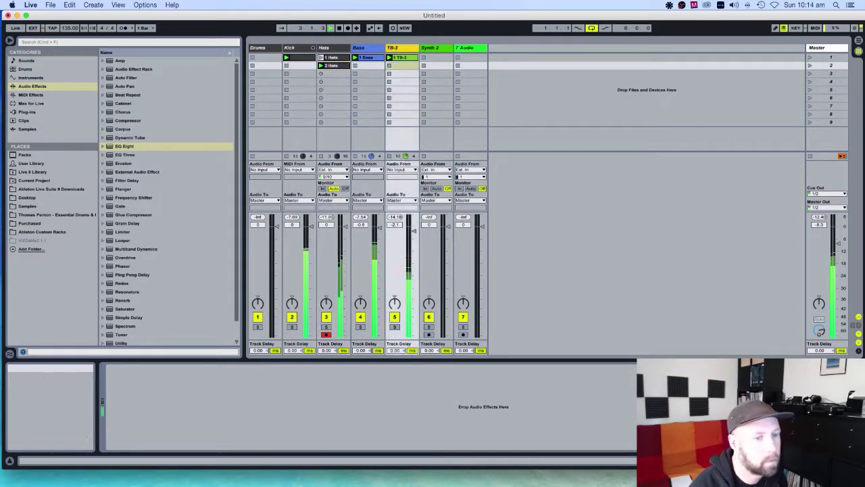
{"action": "left_click", "coordinate": [409, 58]}
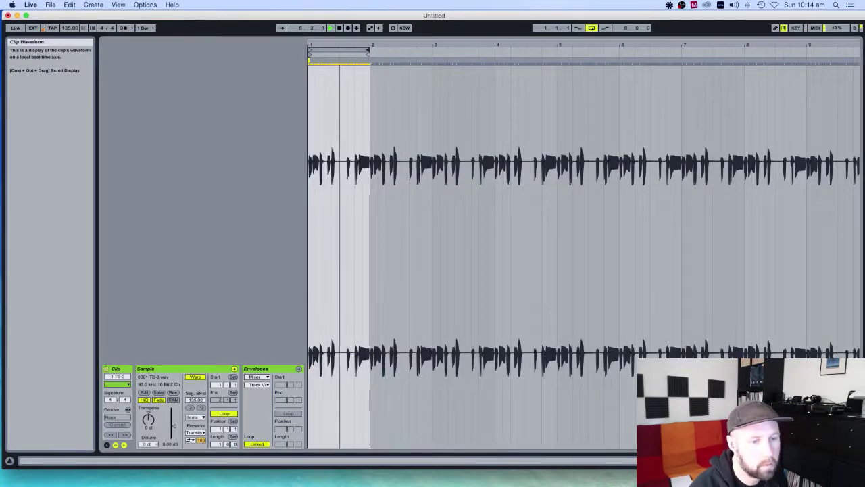
{"action": "left_click_drag", "start_coordinate": [367, 46], "coordinate": [367, 14]}
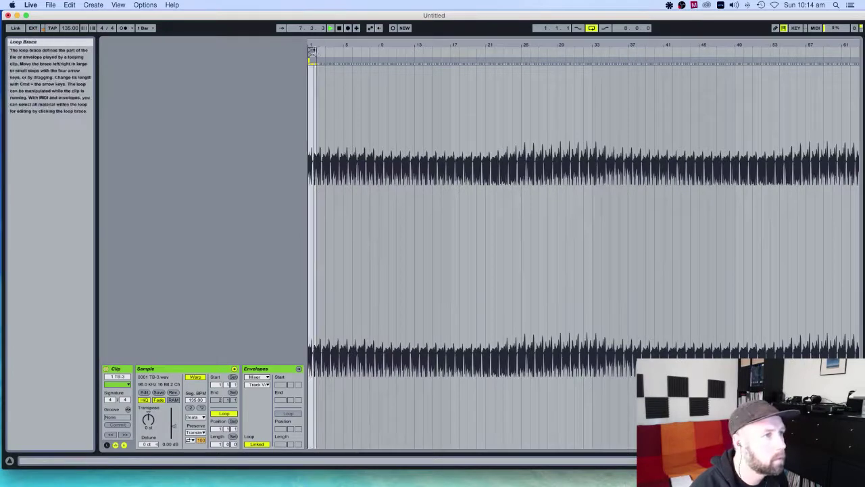
{"action": "left_click_drag", "start_coordinate": [313, 52], "coordinate": [416, 60]}
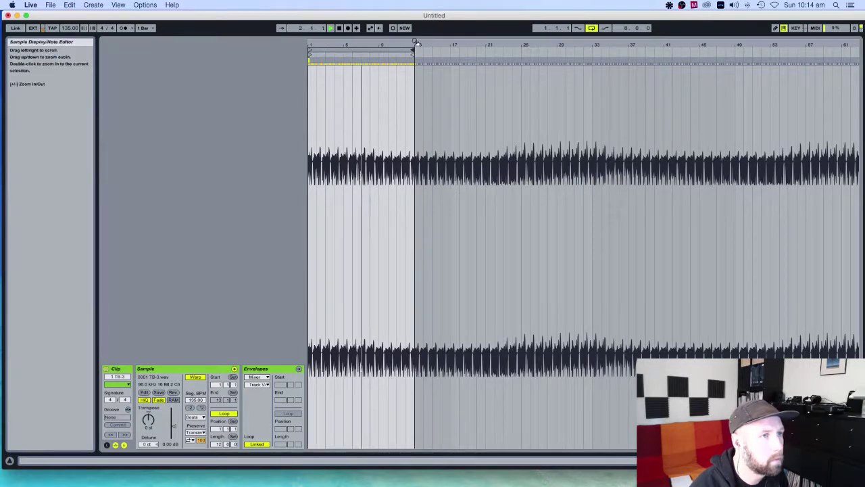
{"action": "left_click_drag", "start_coordinate": [414, 52], "coordinate": [449, 51]}
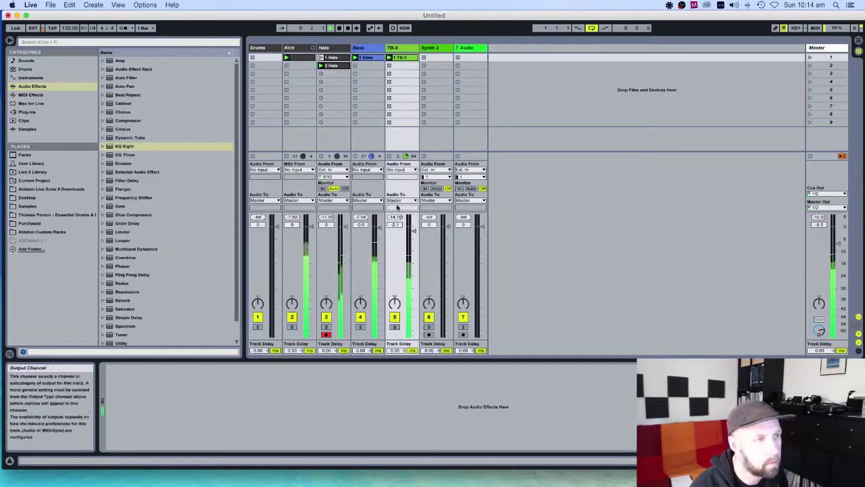
{"action": "left_click_drag", "start_coordinate": [413, 231], "coordinate": [413, 233]}
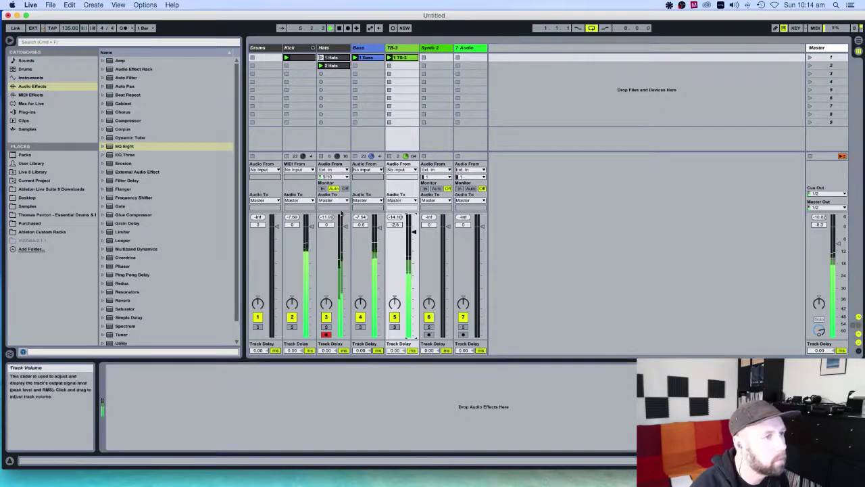
- Stop playback and record a third hats take into the Hats track's third clip slot
{"action": "left_click", "coordinate": [332, 65]}
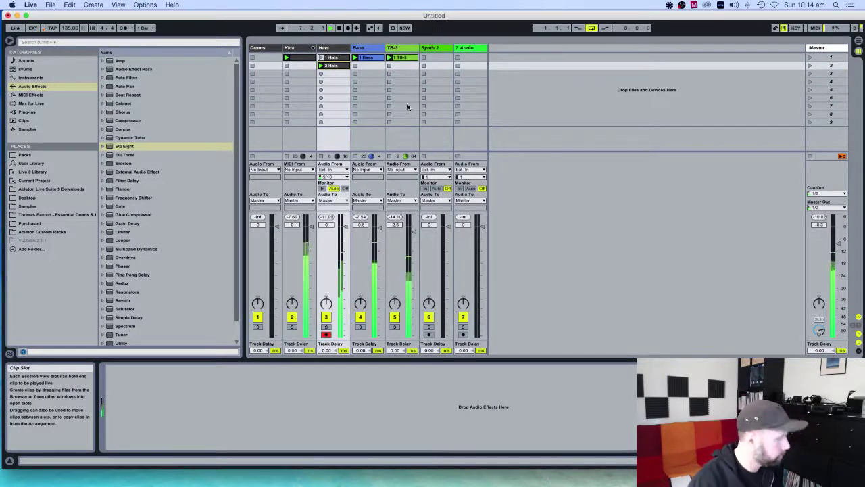
{"action": "left_click", "coordinate": [335, 53]}
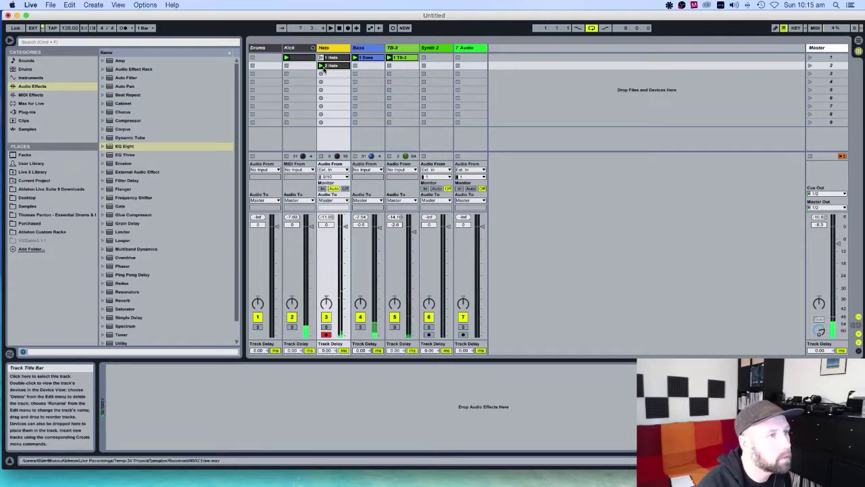
{"action": "key", "text": "space"}
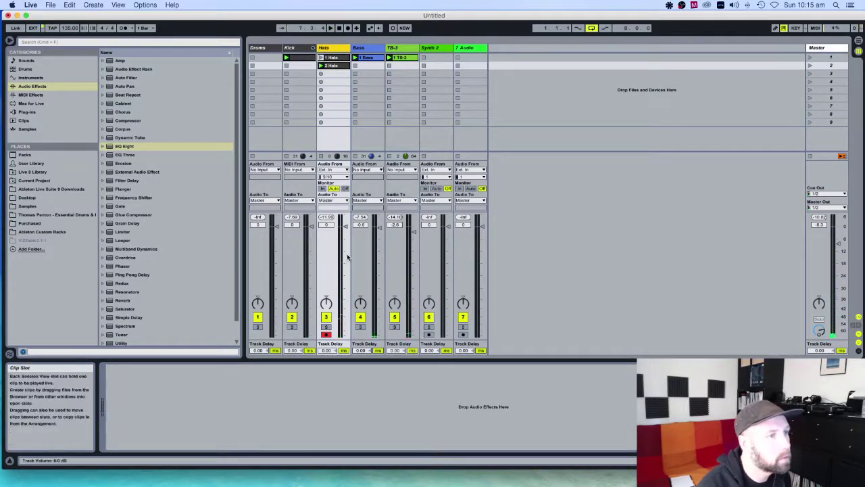
{"action": "left_click", "coordinate": [323, 75]}
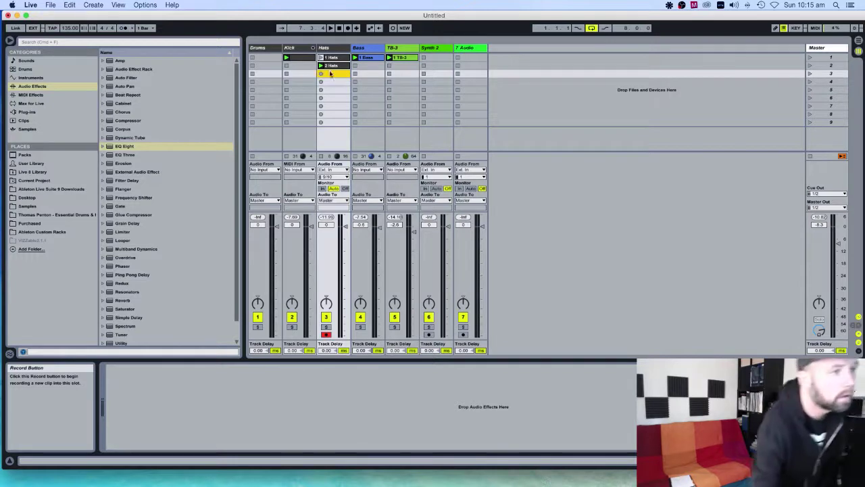
{"action": "left_click", "coordinate": [321, 73]}
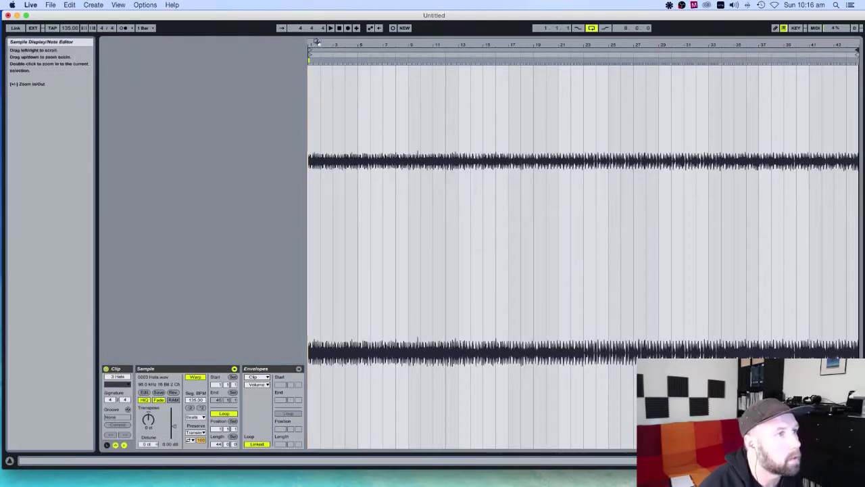
- Play the 3 Hats clip to check its hits against the grid and stop playback
{"action": "left_click_drag", "start_coordinate": [314, 45], "coordinate": [316, 64]}
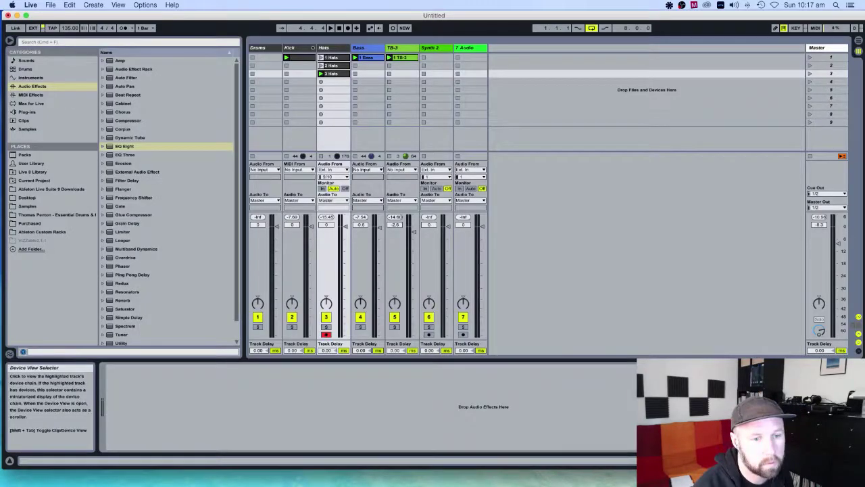
{"action": "key", "text": "space"}
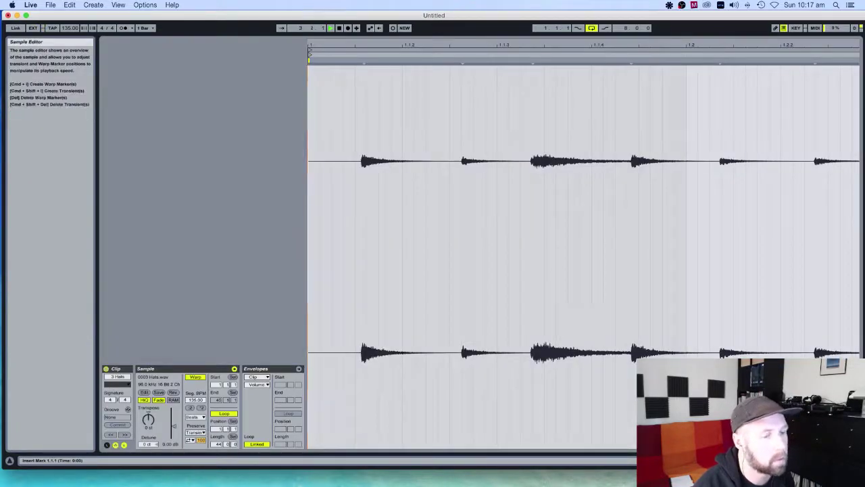
{"action": "left_click_drag", "start_coordinate": [337, 45], "coordinate": [338, 3]}
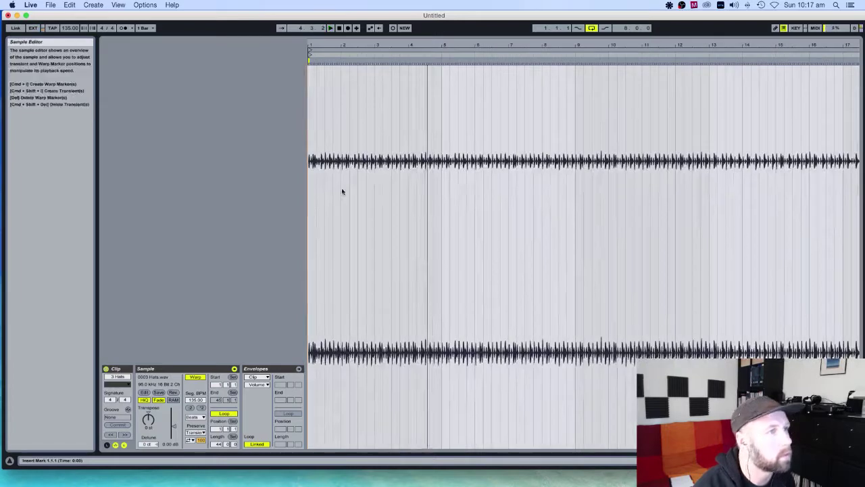
{"action": "left_click", "coordinate": [339, 30]}
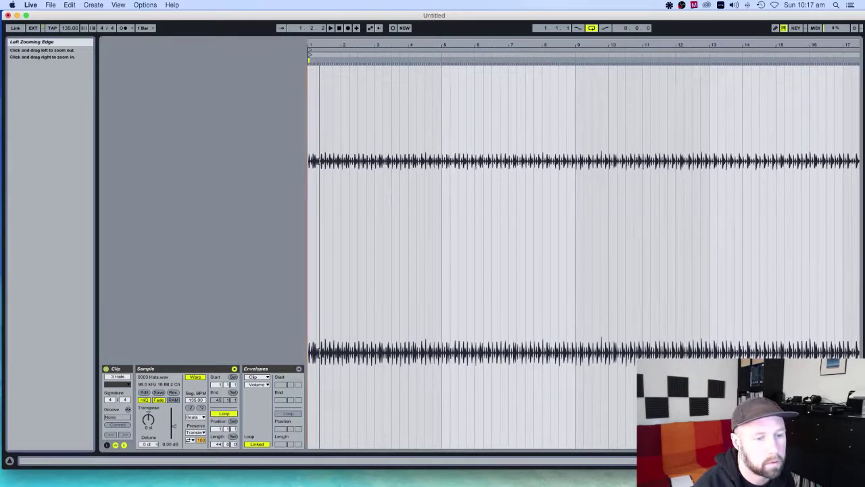
- Warp the first hit of the 3 Hats clip onto 1.1.1, holding the hit near 1.1.3 with a temporary warp marker and removing that marker
{"action": "left_click_drag", "start_coordinate": [744, 460], "coordinate": [724, 460]}
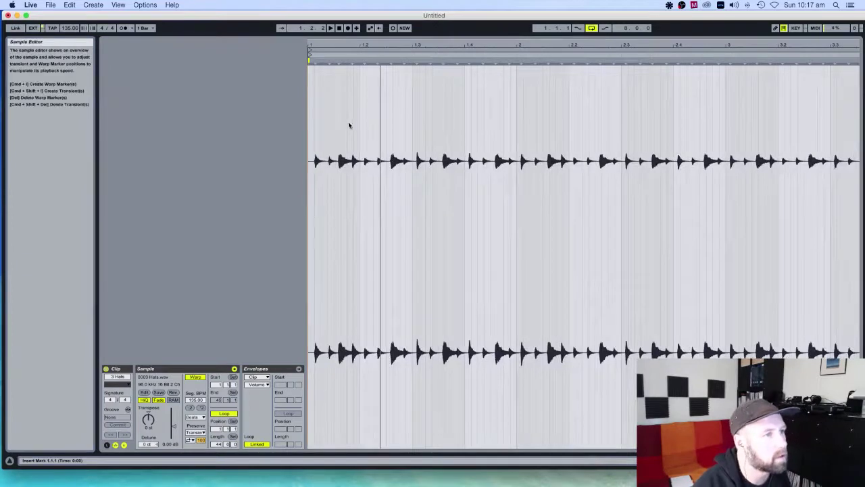
{"action": "double_click", "coordinate": [338, 60]}
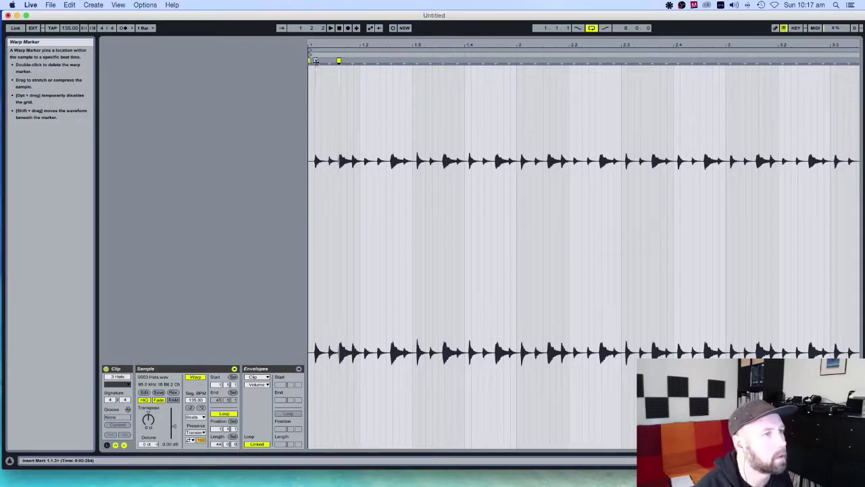
{"action": "left_click", "coordinate": [313, 61]}
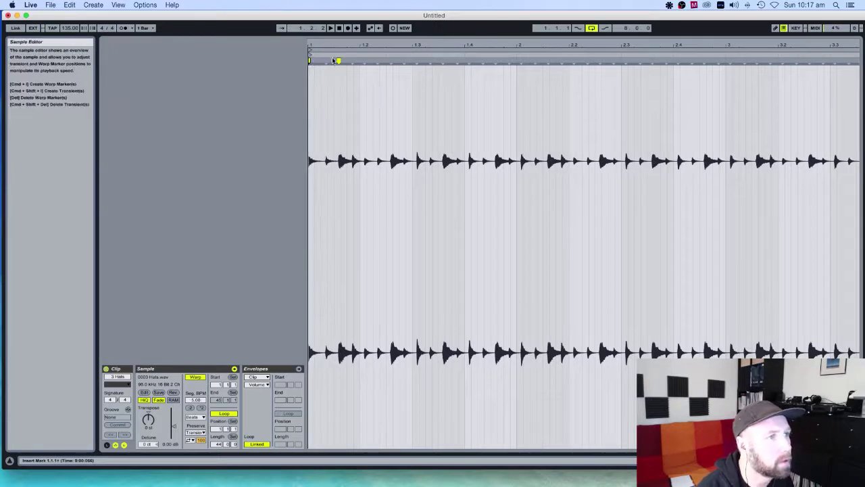
{"action": "left_click_drag", "start_coordinate": [336, 50], "coordinate": [343, 61]}
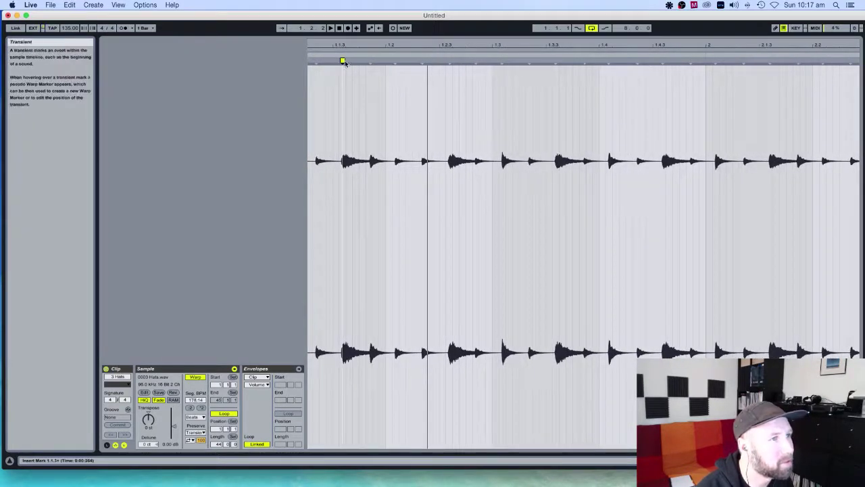
{"action": "double_click", "coordinate": [342, 61]}
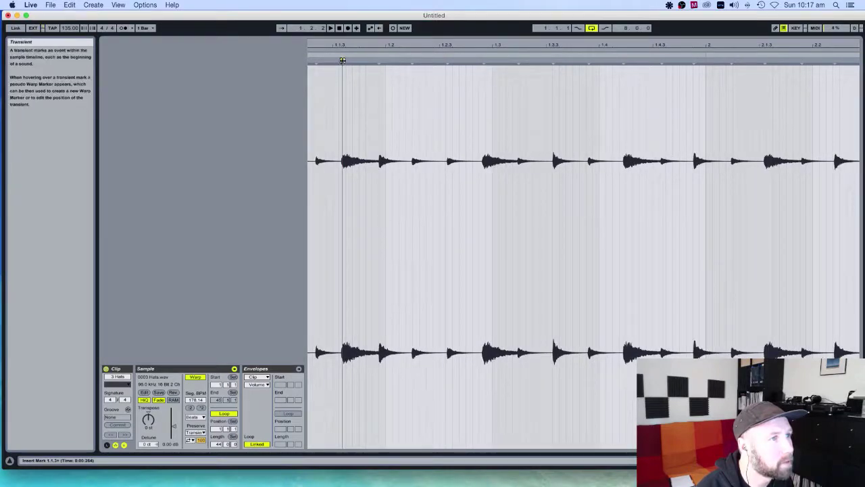
- Try to warp the hat transient near the start onto 1.1.3 and play the session back to check its timing
{"action": "mouse_move", "coordinate": [342, 61]}
{"action": "left_mouse_down"}
{"action": "mouse_move", "coordinate": [332, 61]}
{"action": "mouse_move", "coordinate": [333, 8]}
{"action": "left_mouse_up"}
{"action": "left_click", "coordinate": [805, 460]}
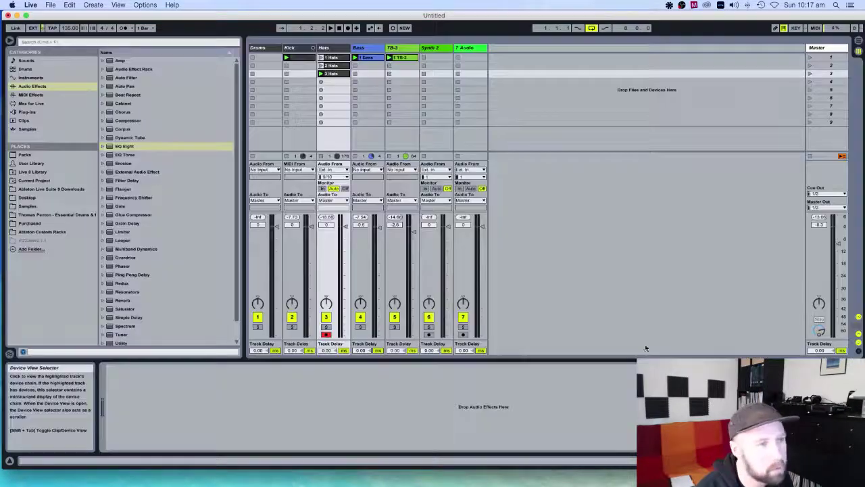
{"action": "key", "text": "space"}
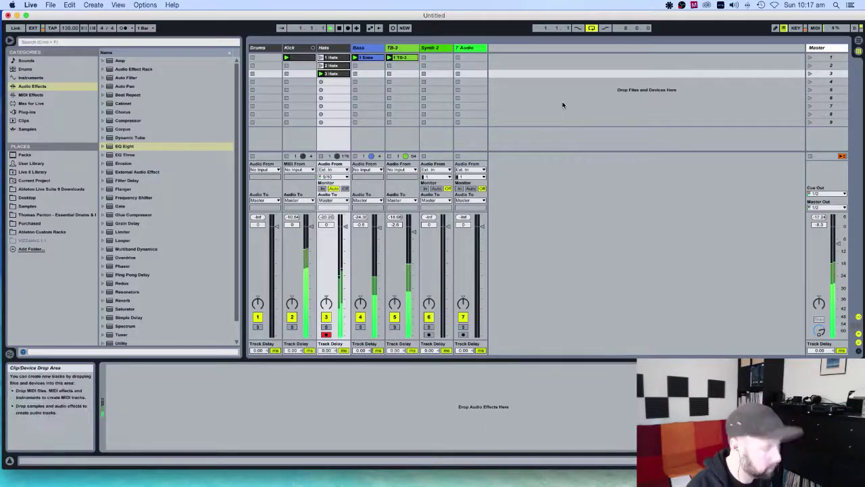
- Reopen the 3 Hats clip and undo the warp marker edits around 1.1.3
{"action": "double_click", "coordinate": [331, 73]}
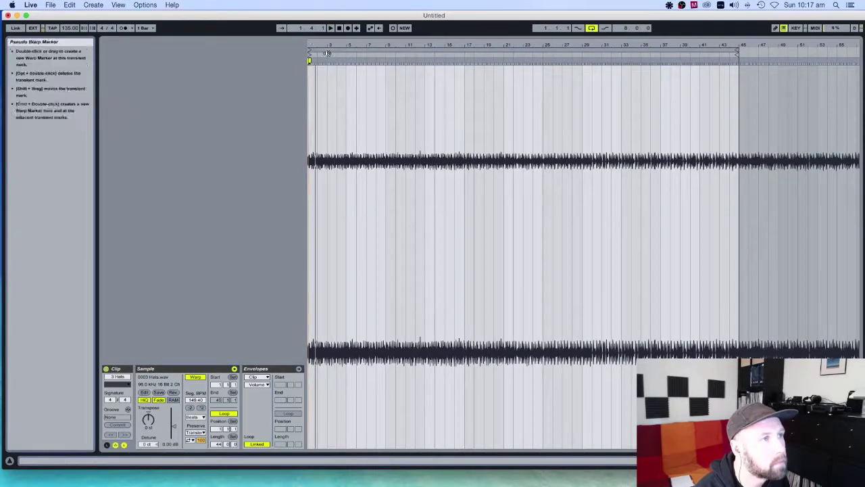
{"action": "left_click_drag", "start_coordinate": [313, 44], "coordinate": [310, 157]}
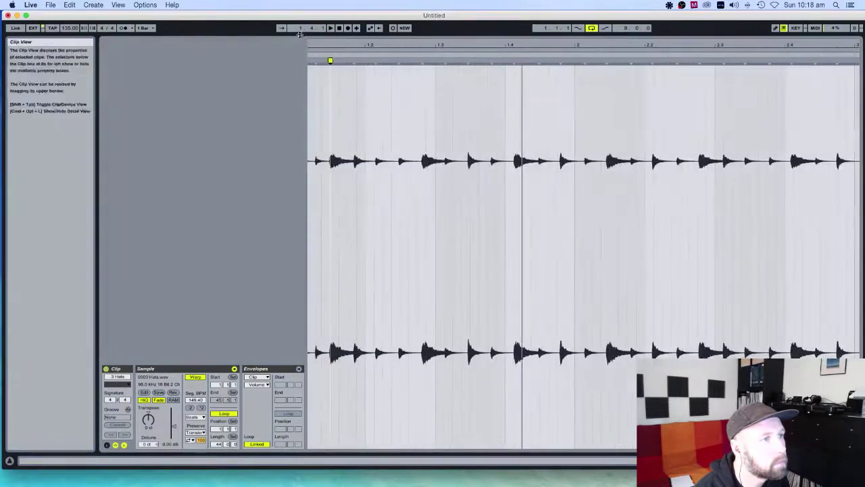
{"action": "left_click", "coordinate": [337, 105]}
{"action": "scroll", "coordinate": [335, 108], "scroll_direction": "left", "scroll_amount": 1}
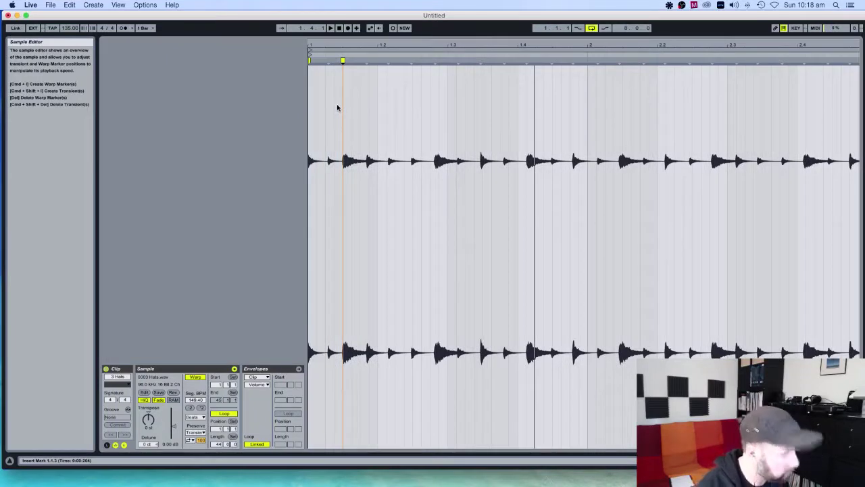
{"action": "left_click_drag", "start_coordinate": [338, 108], "coordinate": [340, 111]}
{"action": "key", "text": "super+z"}
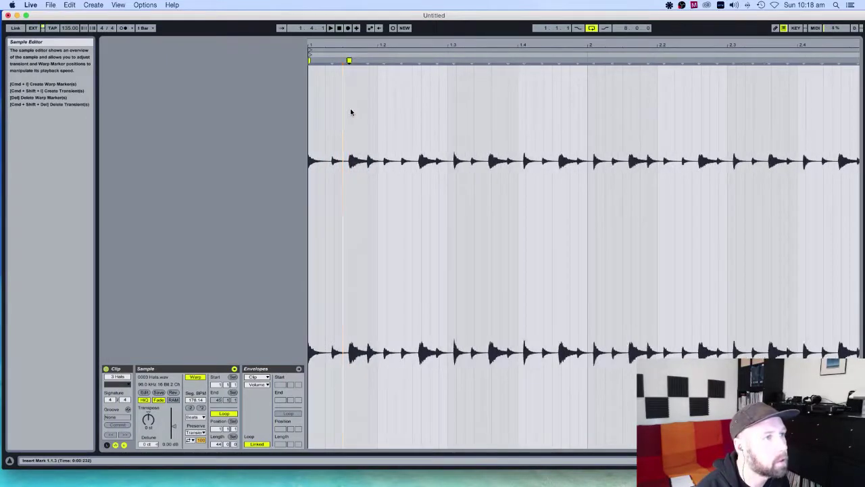
{"action": "key", "text": "super+z"}
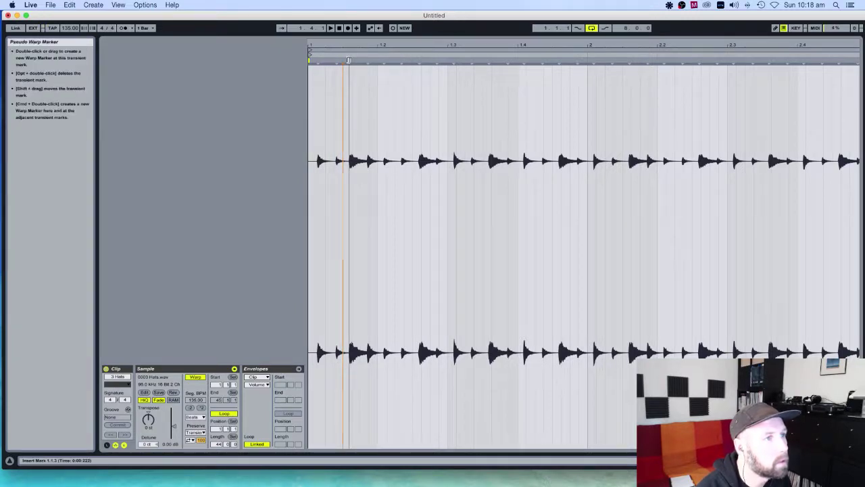
- Add warp markers on the first hat transient and the accented hat, aligning them to 1.1.1 and 1.1.3 respectively
{"action": "double_click", "coordinate": [317, 60]}
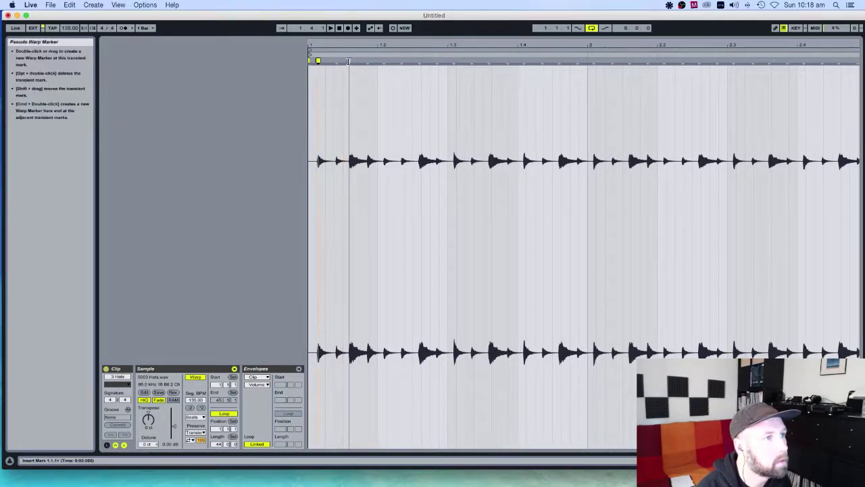
{"action": "left_click_drag", "start_coordinate": [346, 60], "coordinate": [343, 61]}
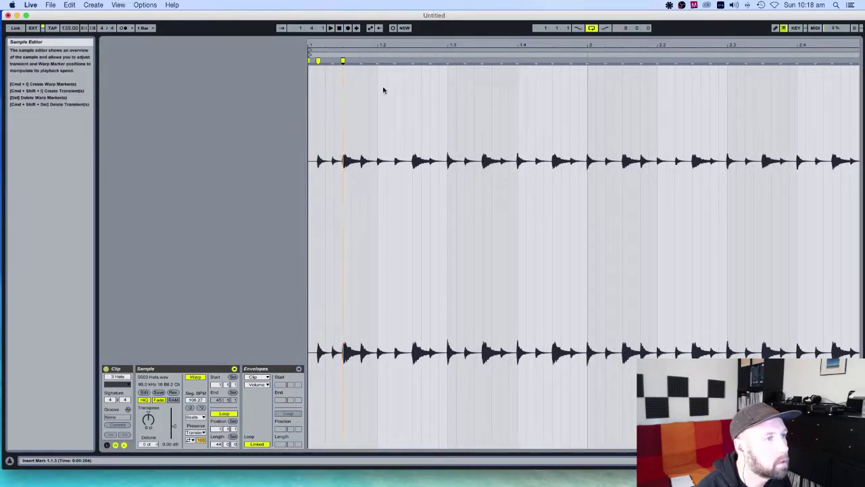
{"action": "key", "text": "space"}
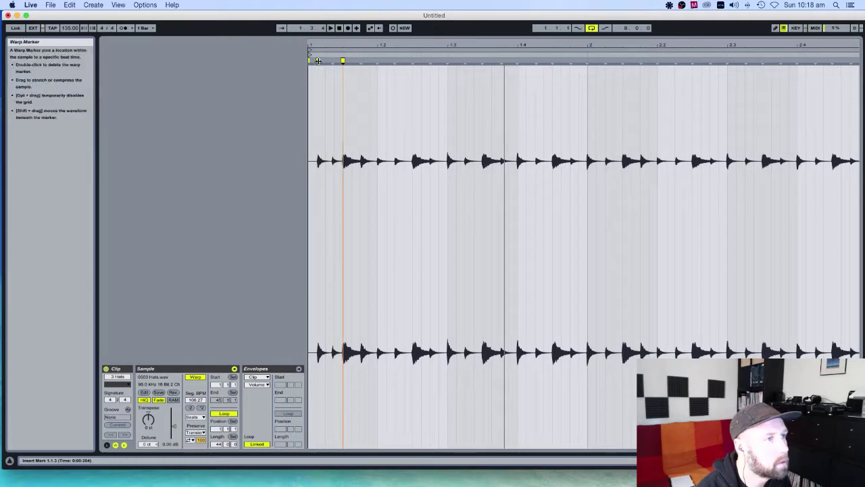
{"action": "left_click_drag", "start_coordinate": [318, 60], "coordinate": [310, 61]}
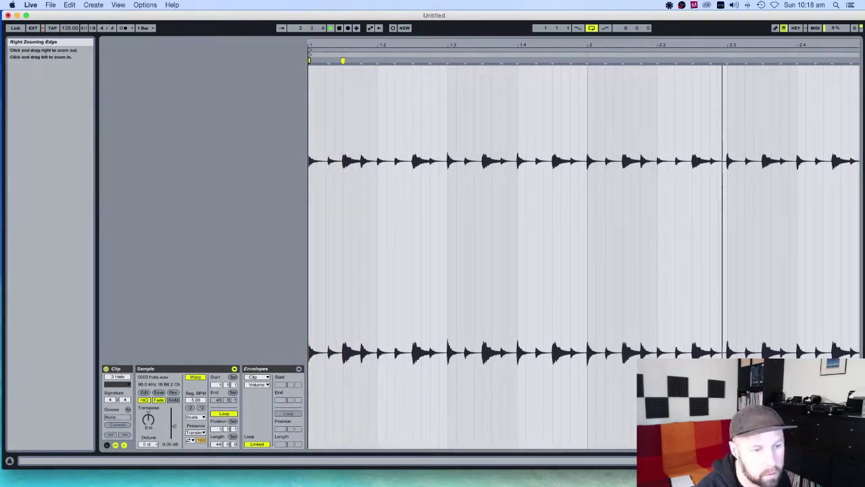
- Pin the accented hat transient at 17.1.3 with a warp marker
{"action": "left_click_drag", "start_coordinate": [333, 451], "coordinate": [858, 450]}
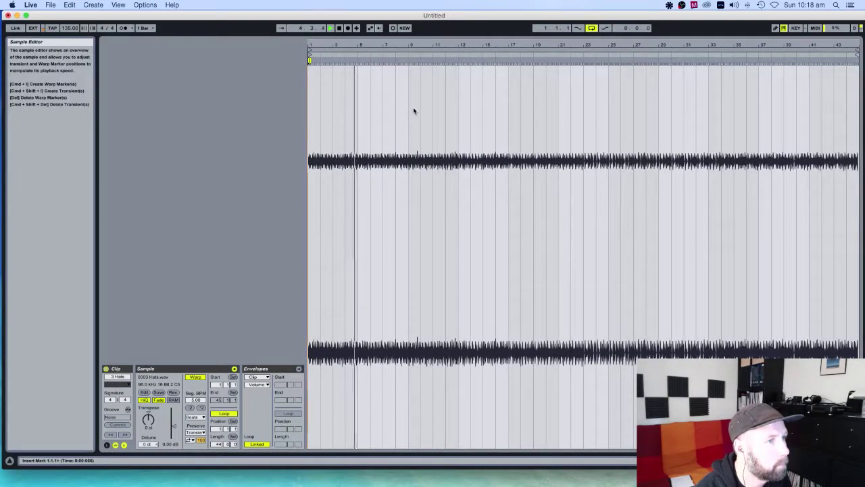
{"action": "key", "text": "ctrl+Up"}
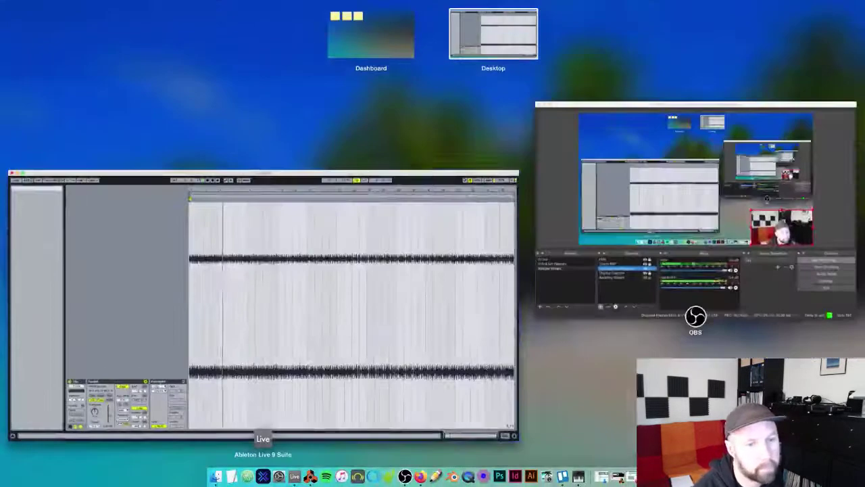
{"action": "left_click", "coordinate": [370, 299]}
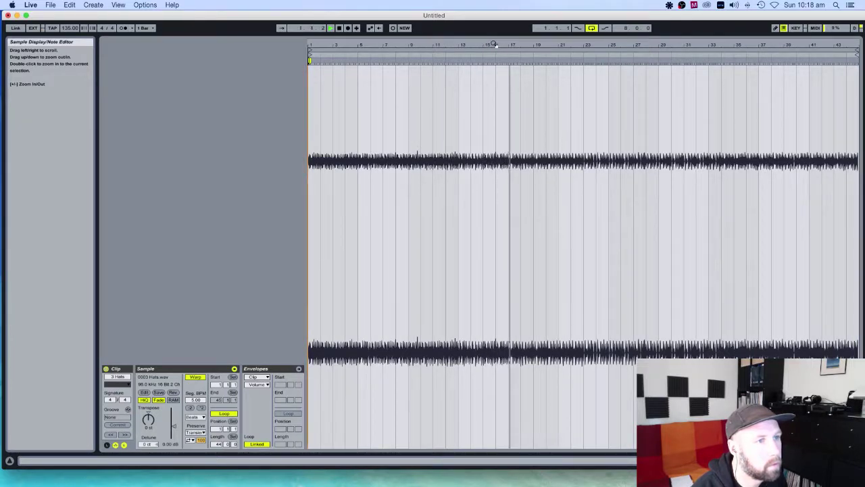
{"action": "mouse_move", "coordinate": [512, 43]}
{"action": "left_mouse_down"}
{"action": "mouse_move", "coordinate": [512, 111]}
{"action": "mouse_move", "coordinate": [460, 132]}
{"action": "left_mouse_up"}
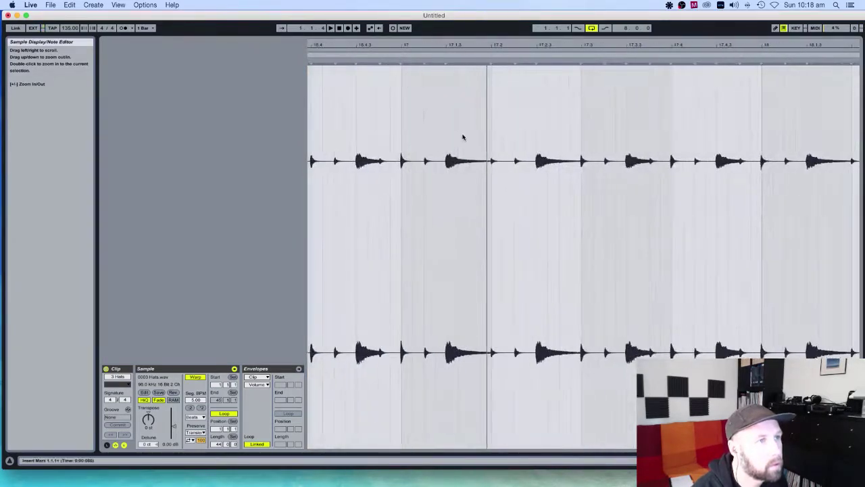
{"action": "double_click", "coordinate": [445, 60]}
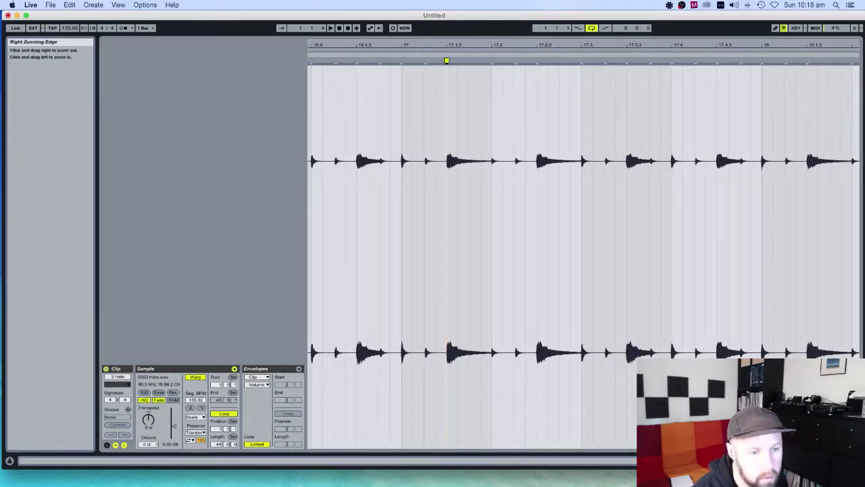
{"action": "right_click", "coordinate": [446, 61]}
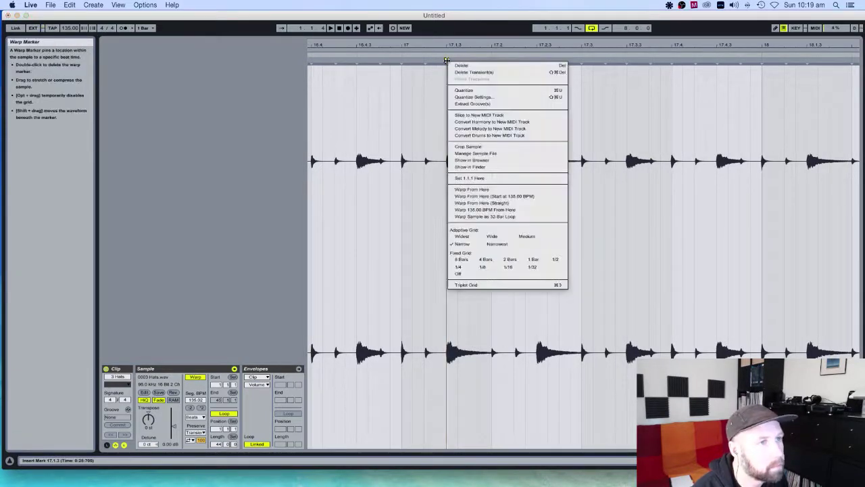
{"action": "key", "text": "Escape"}
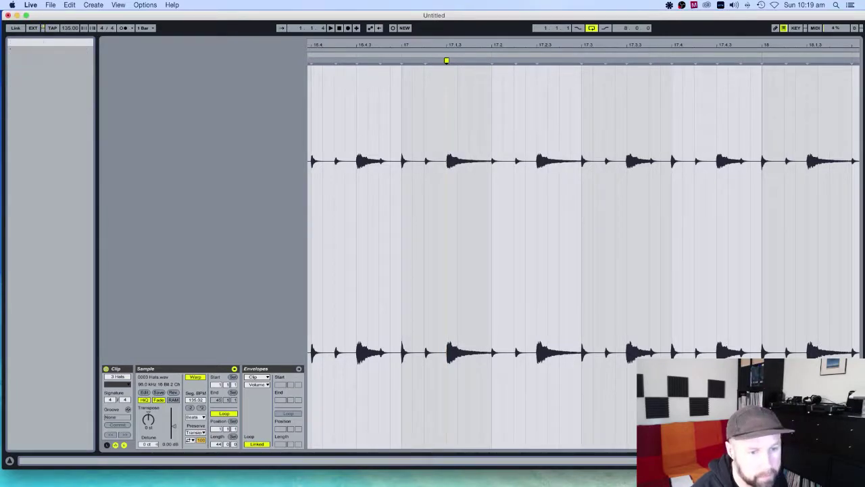
- Add a warp marker on the accented hat transient near 34.1.3 and snap it onto 34.1.3
{"action": "left_click_drag", "start_coordinate": [526, 53], "coordinate": [864, 51]}
{"action": "left_click", "coordinate": [472, 58]}
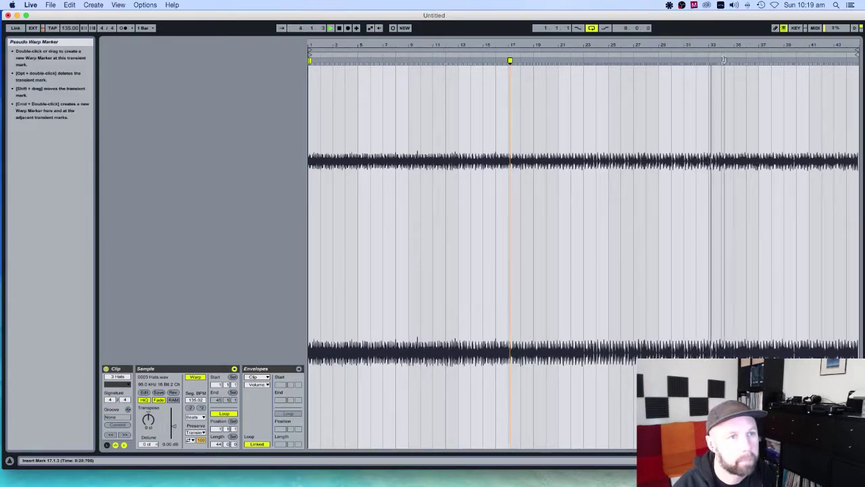
{"action": "key", "text": "space"}
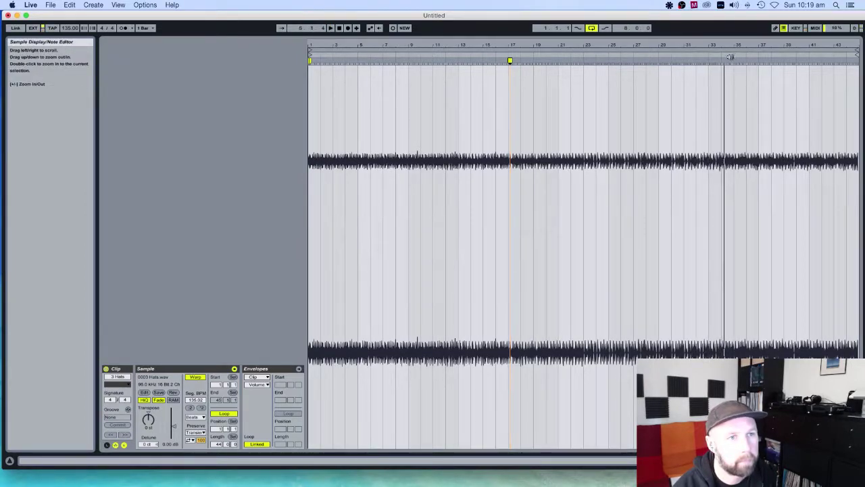
{"action": "left_click_drag", "start_coordinate": [732, 44], "coordinate": [733, 125]}
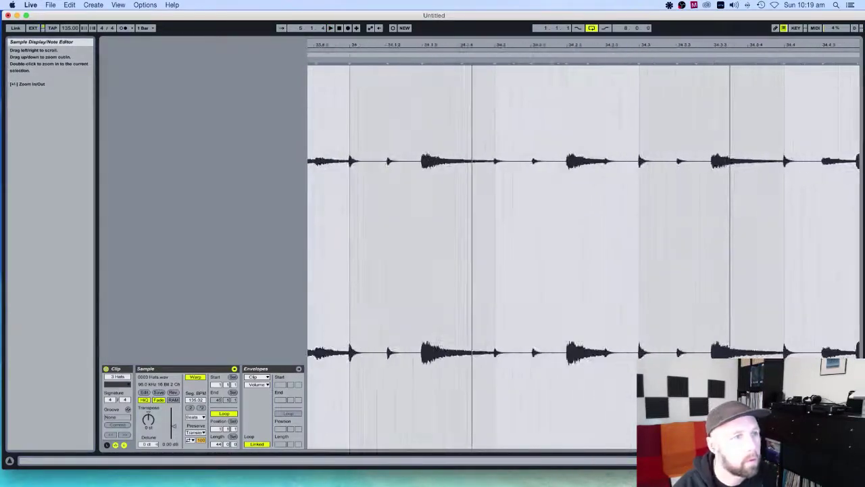
{"action": "double_click", "coordinate": [421, 60]}
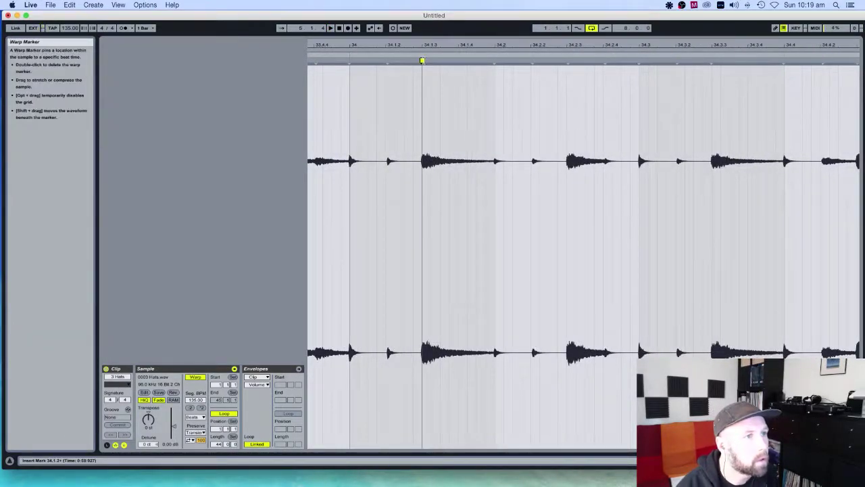
{"action": "left_click_drag", "start_coordinate": [422, 60], "coordinate": [423, 61]}
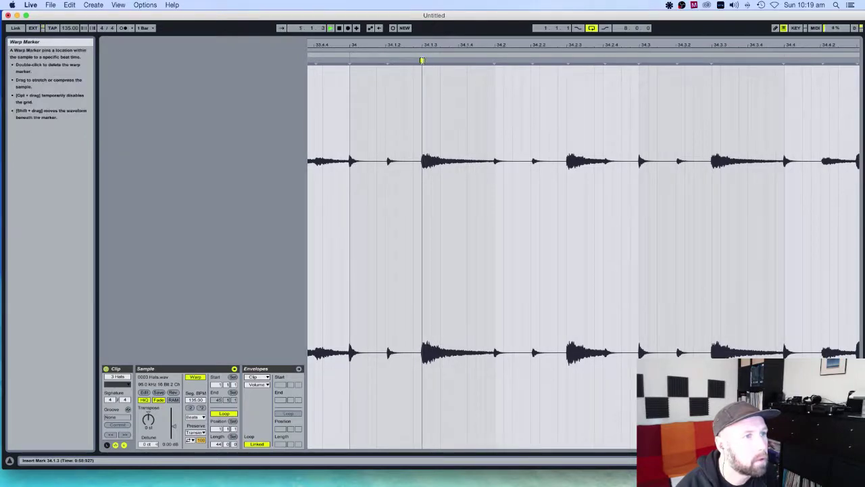
- Set the 3 Hats clip loop to run two bars from 13.1.1 to 15.1.1 and play it
{"action": "left_click_drag", "start_coordinate": [763, 461], "coordinate": [701, 461]}
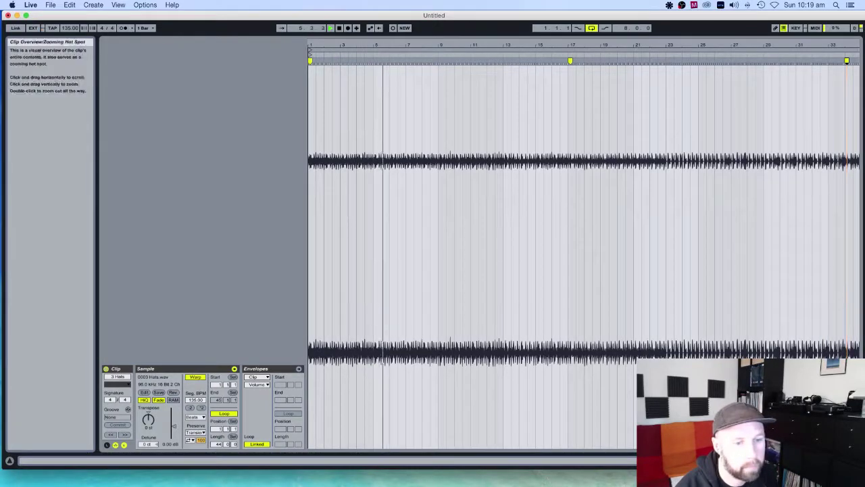
{"action": "double_click", "coordinate": [777, 461]}
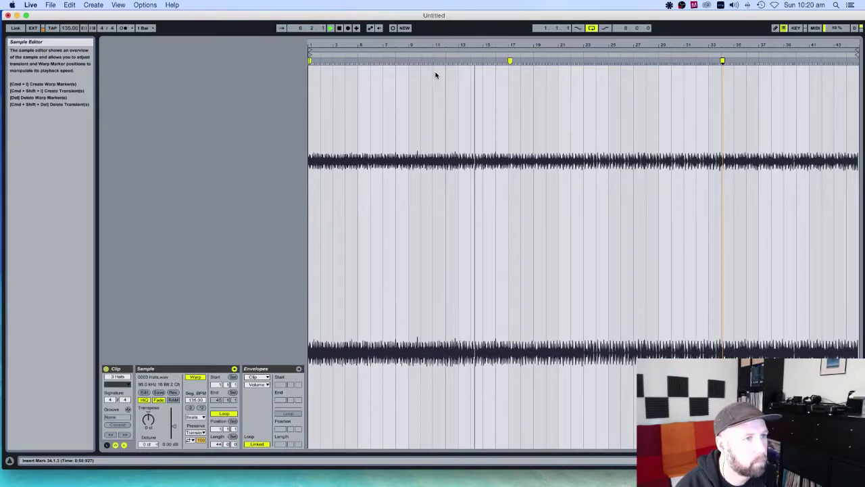
{"action": "left_click_drag", "start_coordinate": [310, 64], "coordinate": [459, 64]}
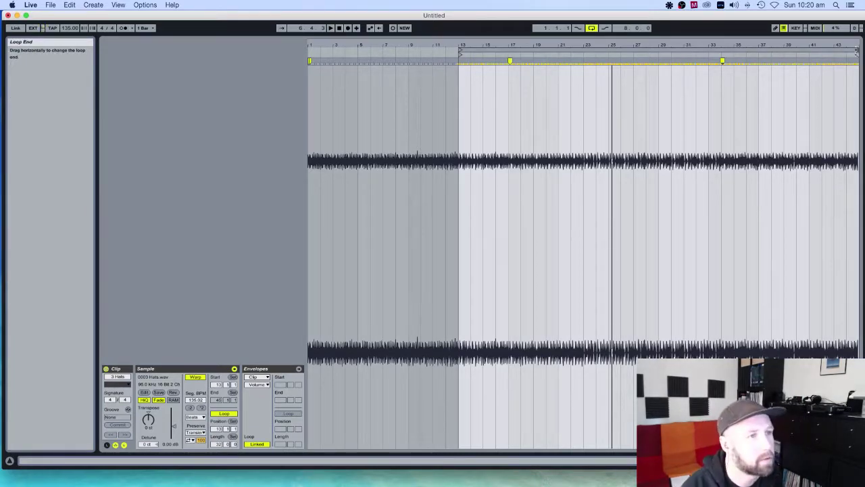
{"action": "mouse_move", "coordinate": [856, 50]}
{"action": "left_mouse_down"}
{"action": "mouse_move", "coordinate": [465, 52]}
{"action": "mouse_move", "coordinate": [477, 50]}
{"action": "left_mouse_up"}
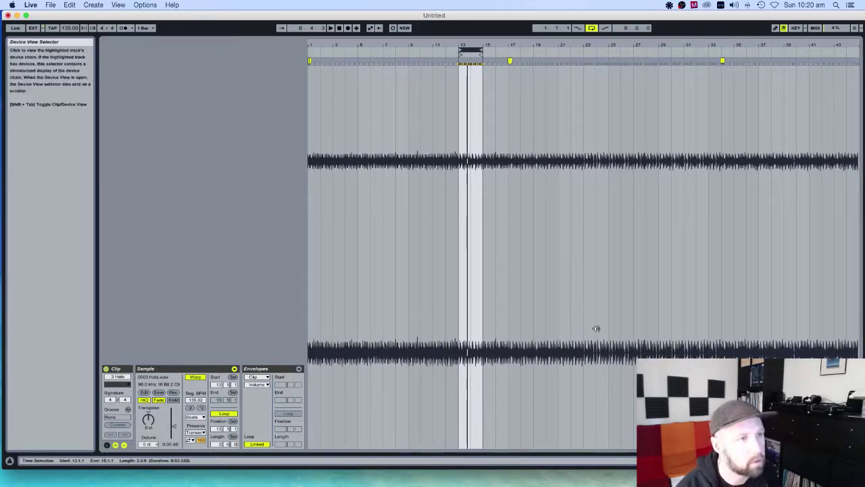
{"action": "key", "text": "space"}
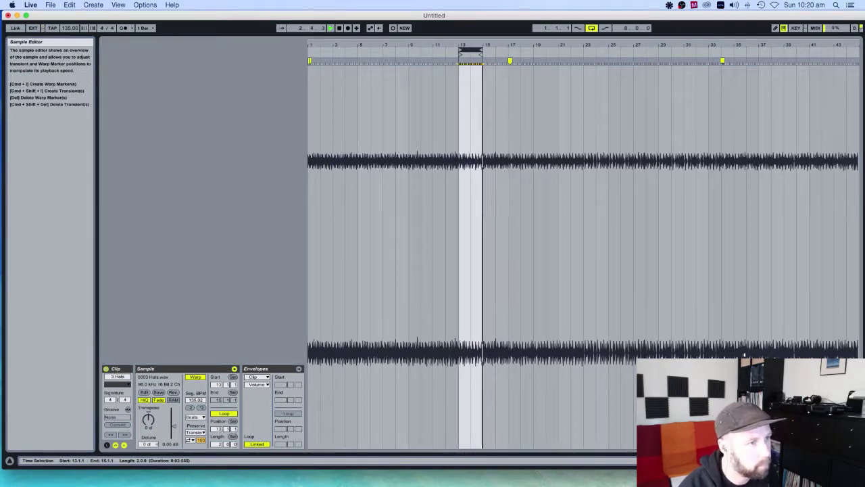
- Return to the session clips, audition 2 Hats and 1 Hats against the other tracks, and switch back to 3 Hats
{"action": "key", "text": "Tab"}
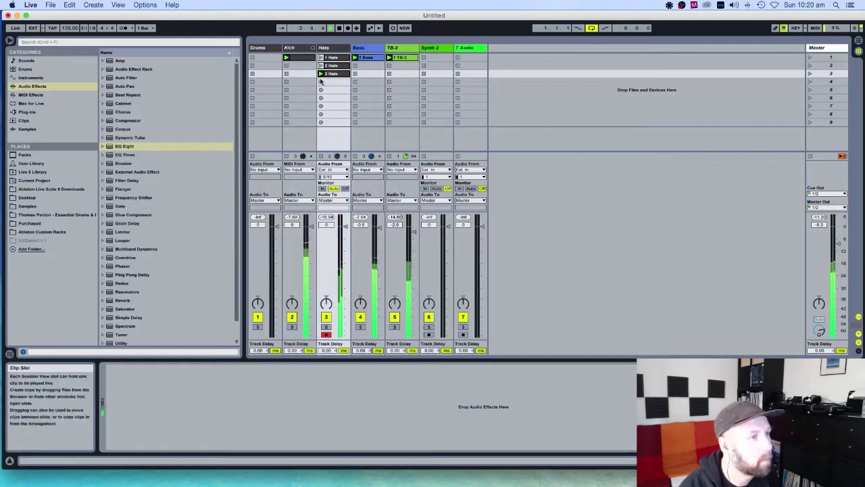
{"action": "key", "text": "Up"}
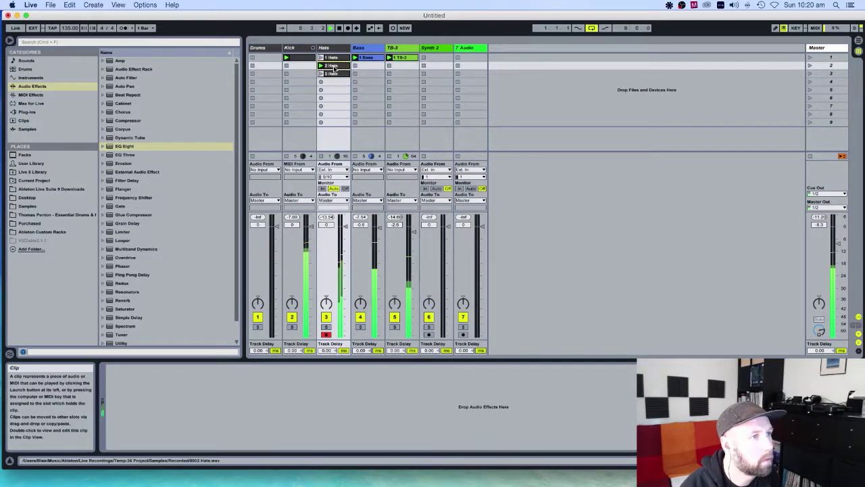
{"action": "key", "text": "Up"}
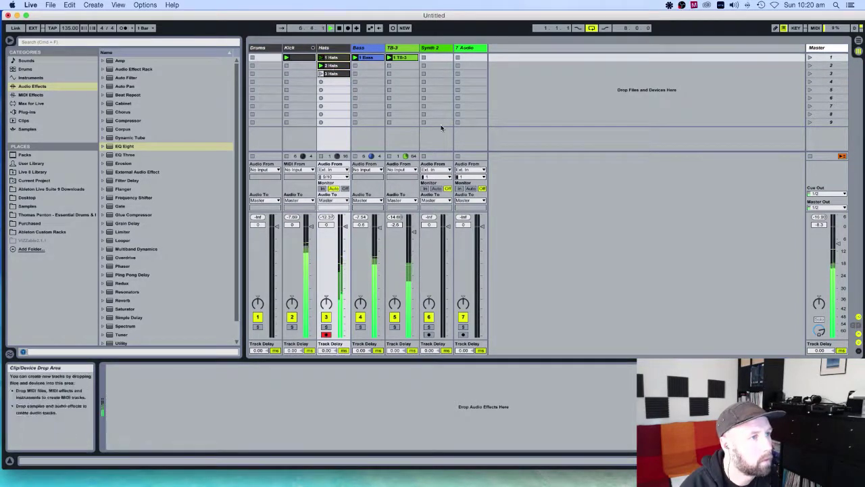
{"action": "left_click", "coordinate": [336, 74]}
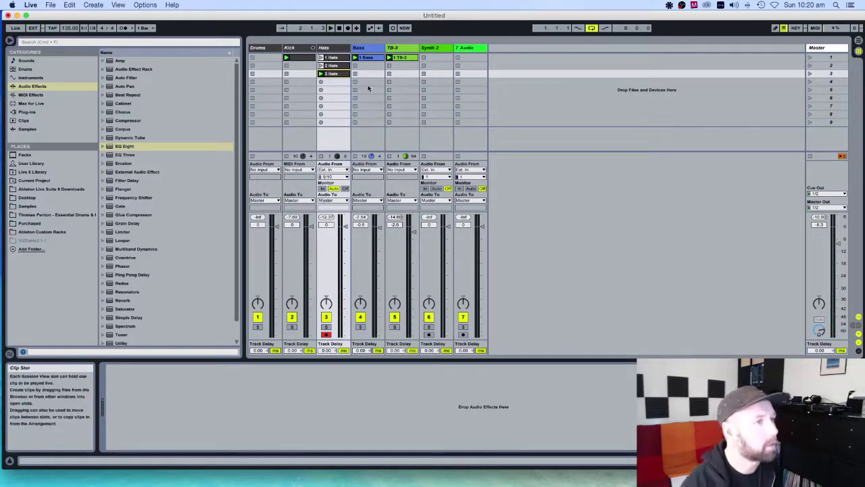
- Insert a new audio track after the 7 Audio track and rename it Clap
{"action": "right_click", "coordinate": [504, 49]}
{"action": "left_click", "coordinate": [523, 52]}
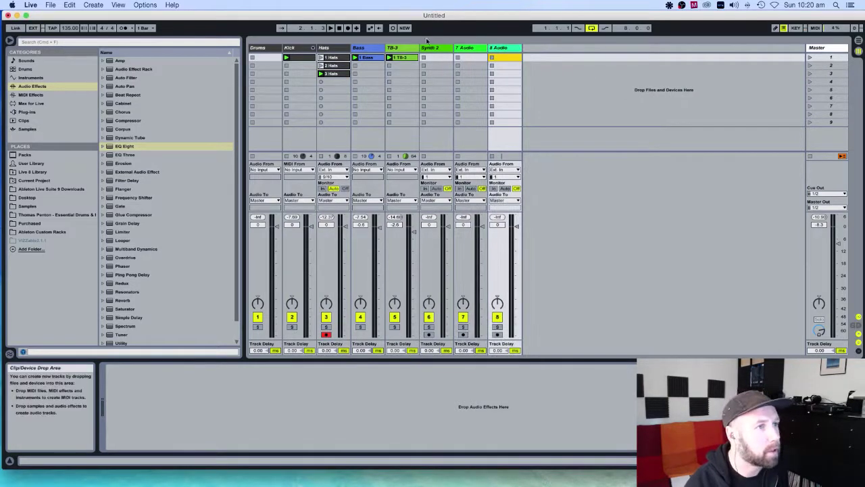
{"action": "right_click", "coordinate": [507, 49]}
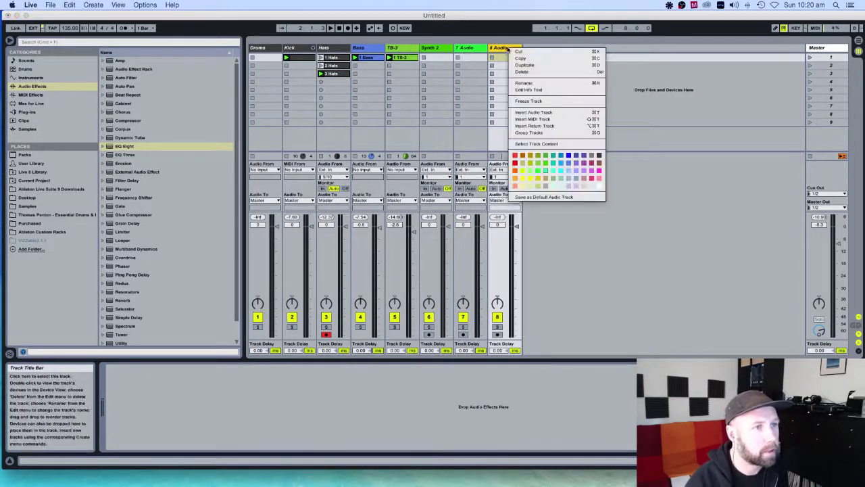
{"action": "left_click", "coordinate": [536, 83]}
{"action": "type", "text": "Clap"}
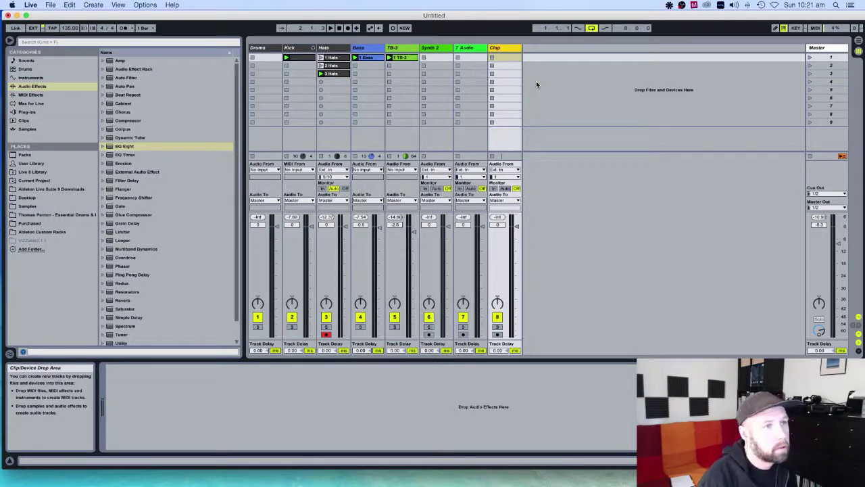
- Color the Clap track dark grey like the other drum tracks and move it between Hats and Bass
{"action": "right_click", "coordinate": [508, 51]}
{"action": "left_click", "coordinate": [604, 154]}
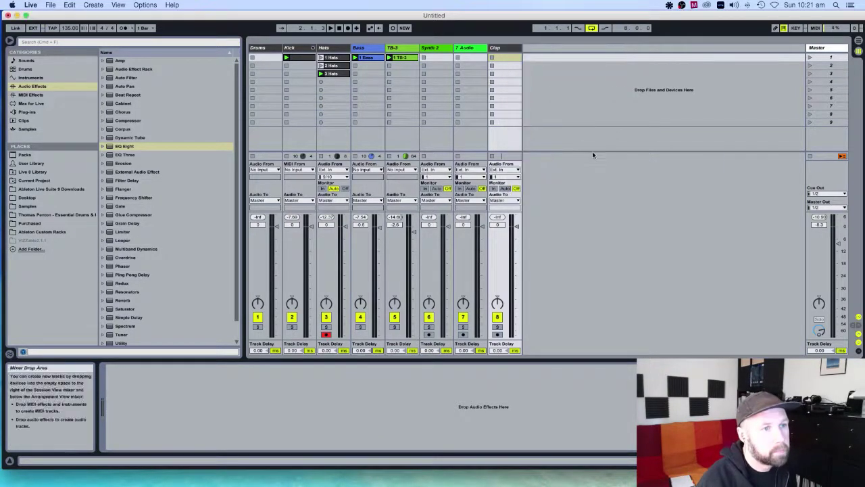
{"action": "left_click_drag", "start_coordinate": [352, 50], "coordinate": [353, 51]}
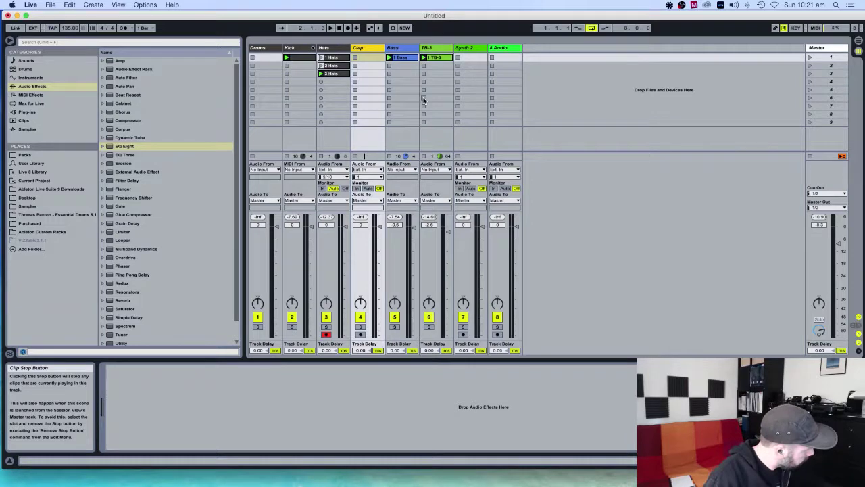
- Set the Hats track's audio input to No Input and the Clap track's to external input 11/12
{"action": "left_click", "coordinate": [333, 169]}
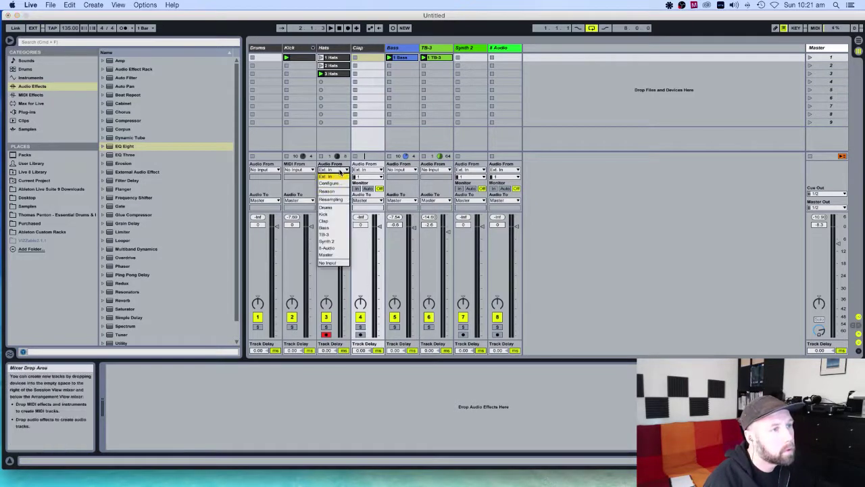
{"action": "left_click", "coordinate": [331, 262]}
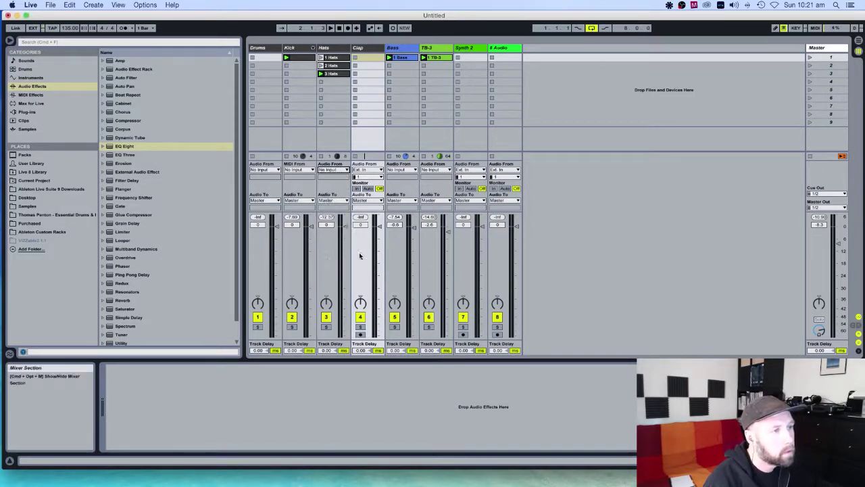
{"action": "left_click", "coordinate": [370, 169]}
{"action": "left_click", "coordinate": [370, 174]}
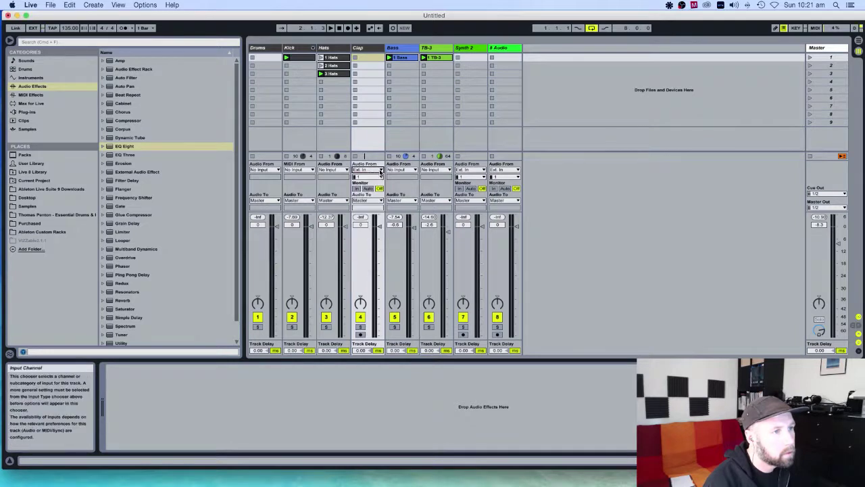
{"action": "left_click", "coordinate": [380, 176]}
{"action": "left_click", "coordinate": [370, 217]}
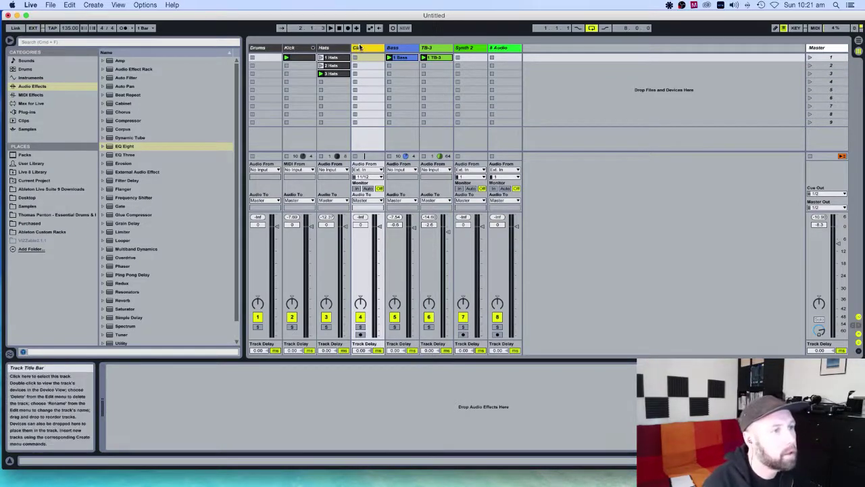
- Play the session, set the Clap track's monitoring to In, and change its external input to 9/10
{"action": "key", "text": "space"}
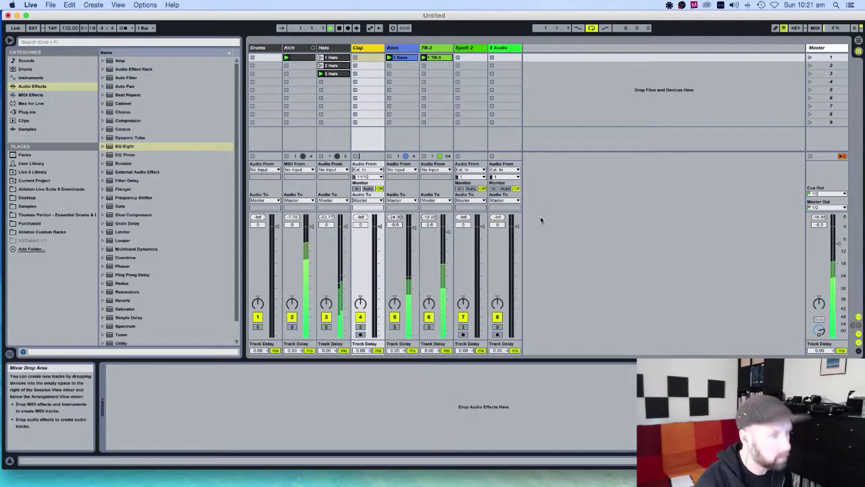
{"action": "left_click", "coordinate": [356, 188]}
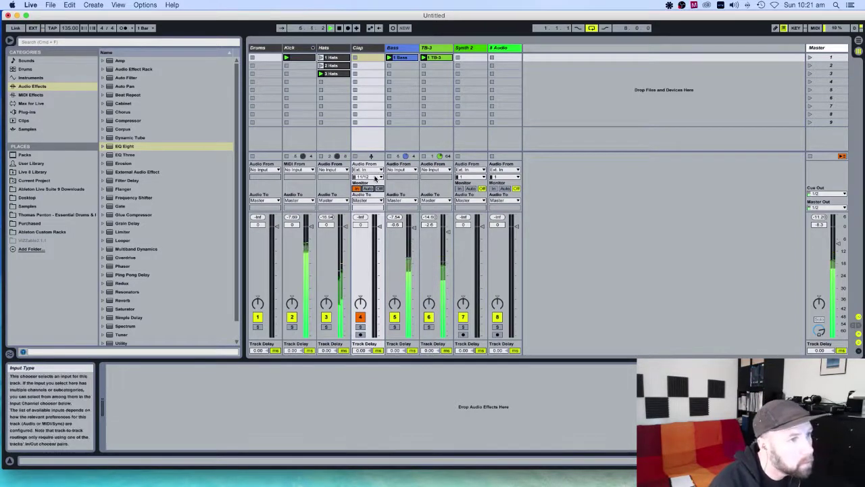
{"action": "left_click", "coordinate": [376, 177]}
{"action": "left_click", "coordinate": [371, 205]}
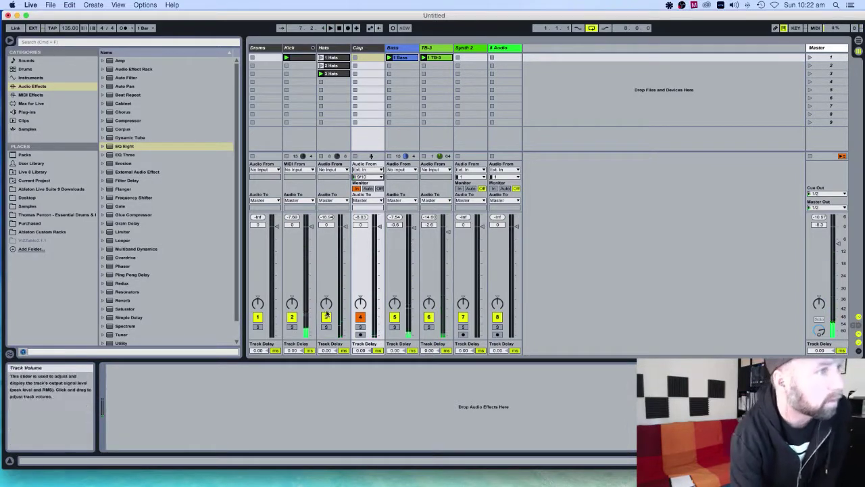
- Mute the Kick, Hats, Bass and TB-3 tracks so only the incoming clap is heard
{"action": "left_click", "coordinate": [293, 317]}
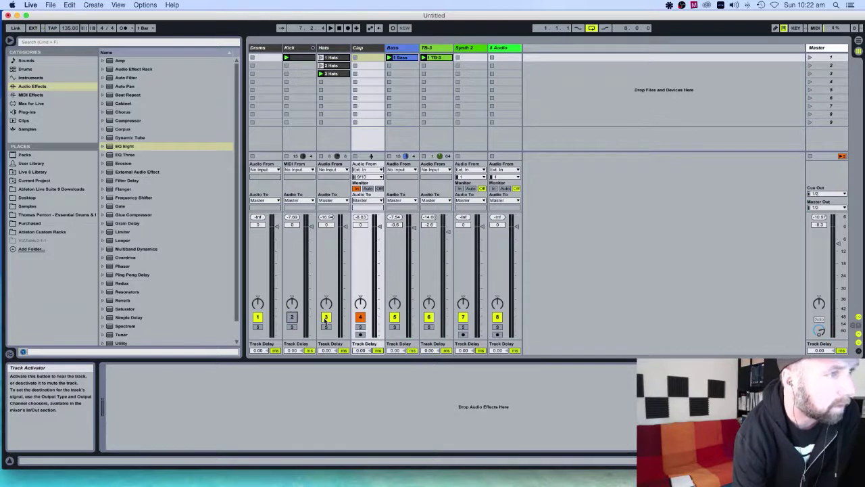
{"action": "left_click", "coordinate": [326, 318]}
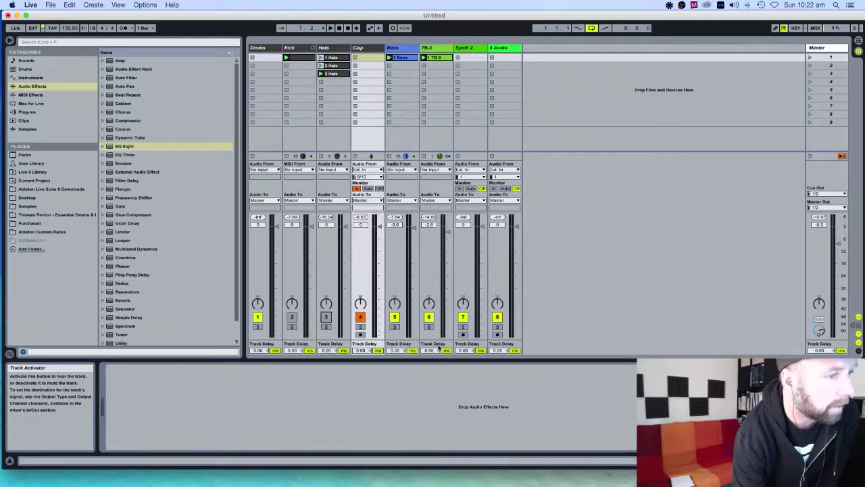
{"action": "left_click", "coordinate": [394, 317]}
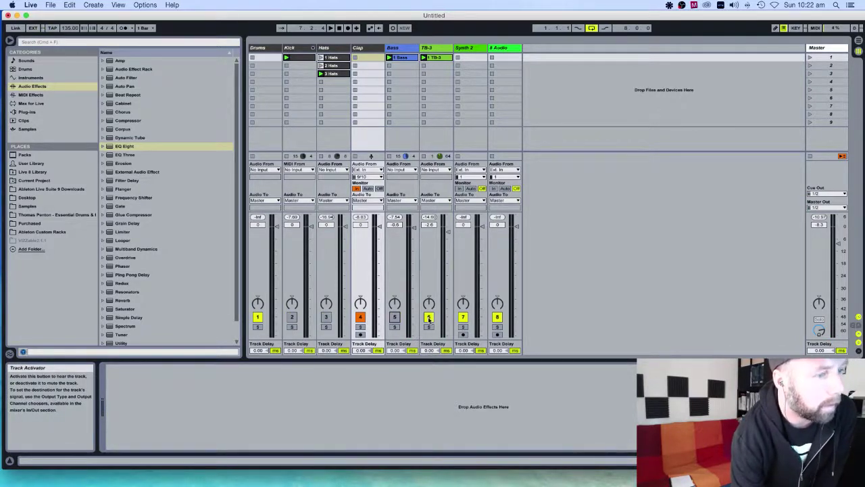
{"action": "left_click", "coordinate": [428, 317]}
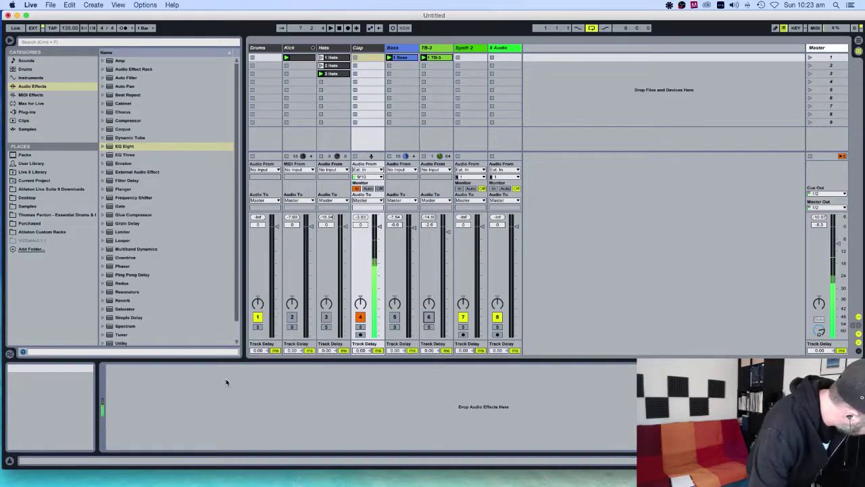
- Arm the Clap track and record the incoming clap pattern into its first clip slot
{"action": "key", "text": "space"}
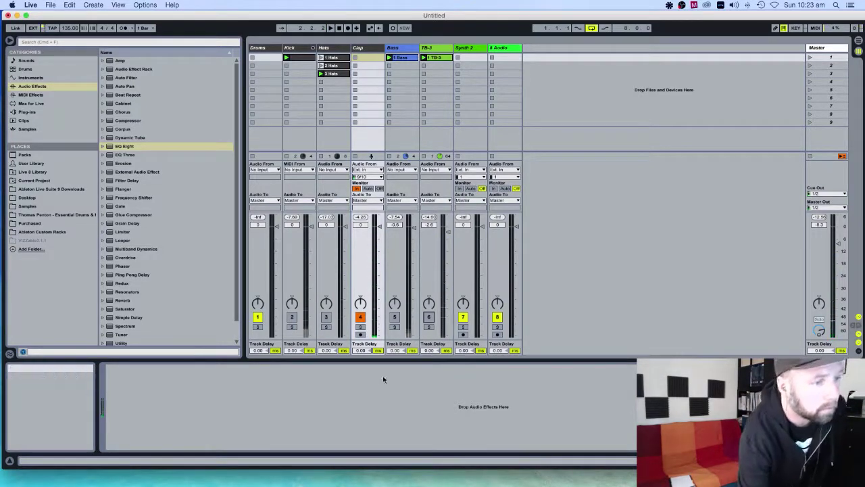
{"action": "left_click", "coordinate": [360, 334]}
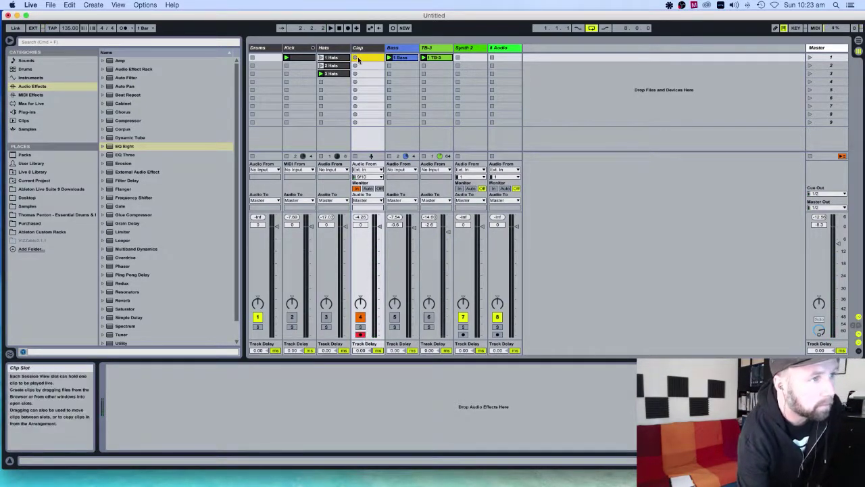
{"action": "left_click", "coordinate": [356, 59]}
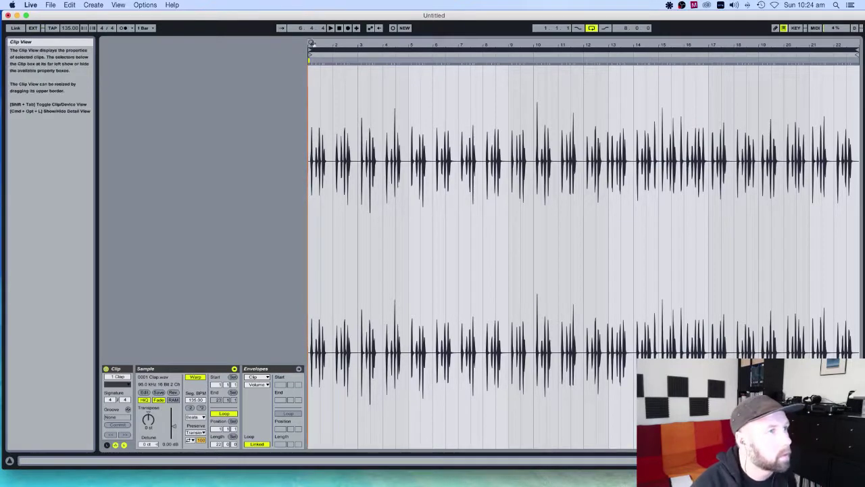
- Add a warp marker on the detected transient of the first clap just past 1.1.3 and play the clip
{"action": "left_click_drag", "start_coordinate": [313, 44], "coordinate": [313, 142]}
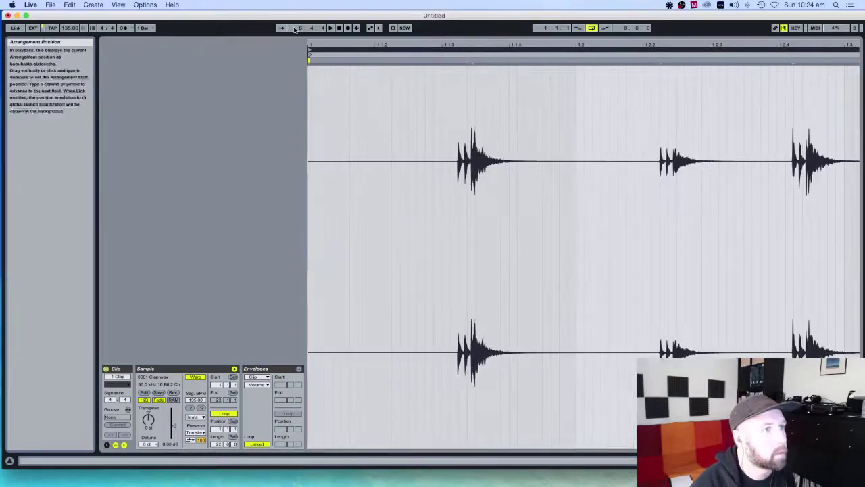
{"action": "double_click", "coordinate": [472, 63]}
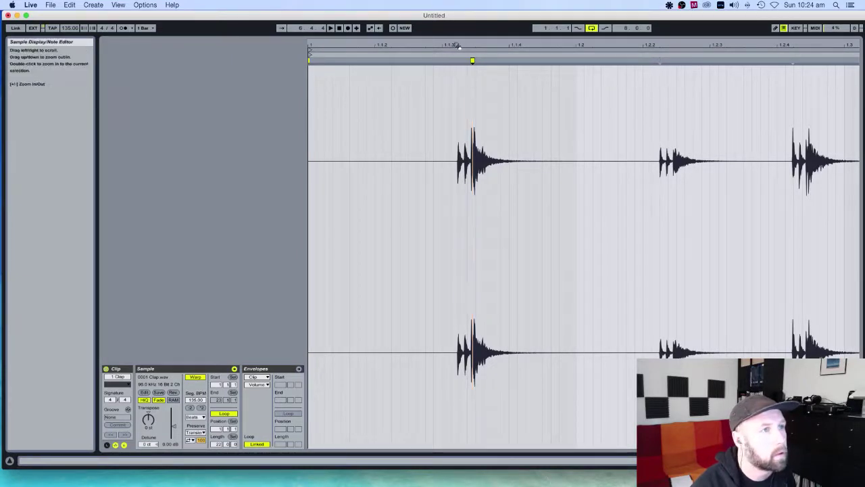
{"action": "key", "text": "minus"}
{"action": "key", "text": "minus"}
{"action": "key", "text": "space"}
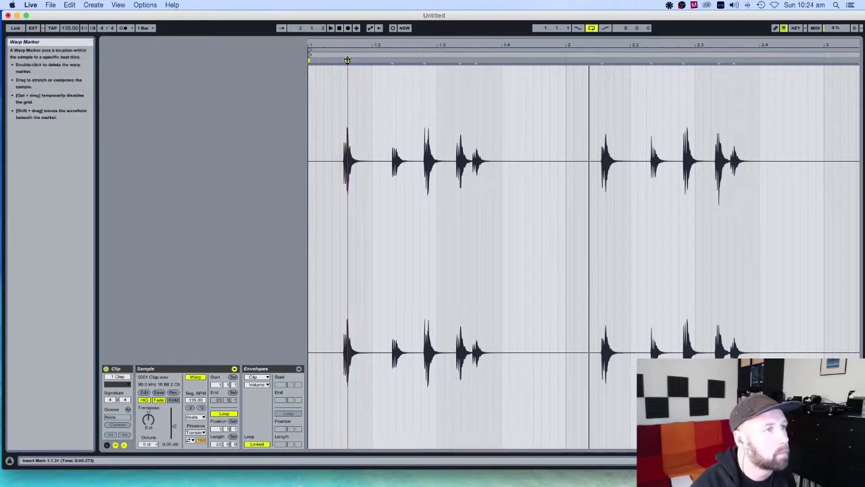
- Anchor the 1 Clap clip's start with another warp marker, snap the first clap's marker onto 1.1.3, and play it
{"action": "double_click", "coordinate": [316, 63]}
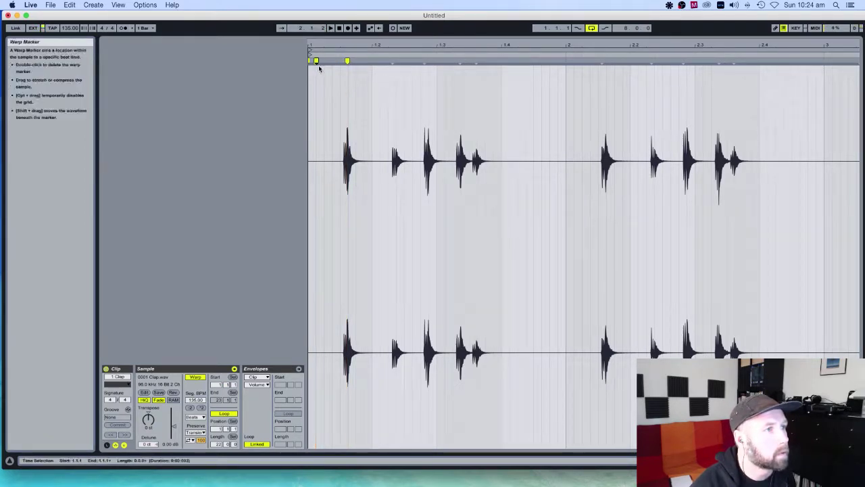
{"action": "left_click_drag", "start_coordinate": [346, 60], "coordinate": [340, 60]}
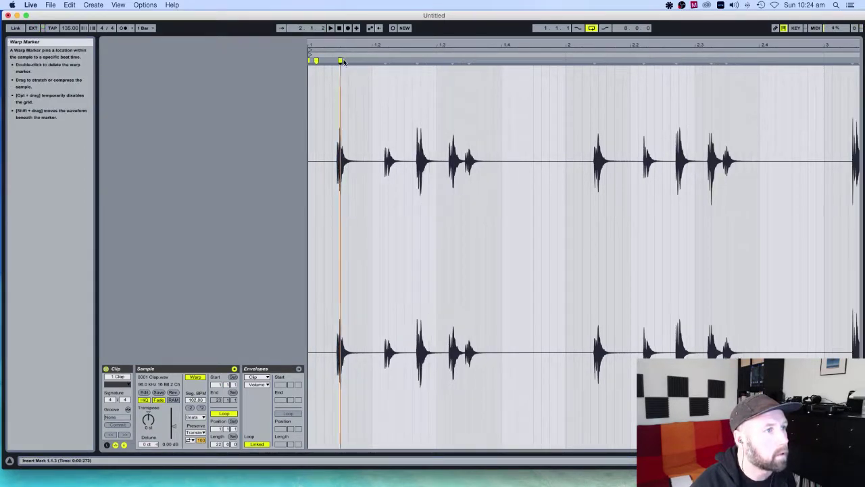
{"action": "key", "text": "space"}
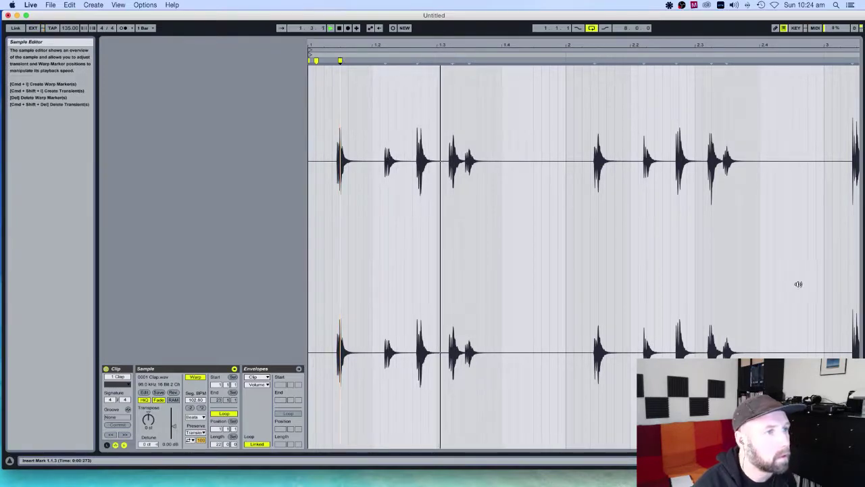
- Return to the session clips and unmute the Hats, Kick, Bass and TB-3 tracks
{"action": "left_click_drag", "start_coordinate": [446, 46], "coordinate": [446, 13]}
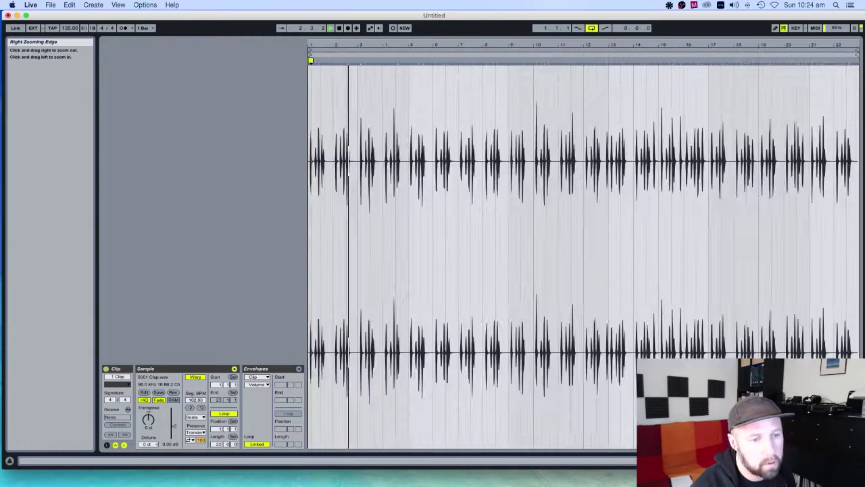
{"action": "key", "text": "Tab"}
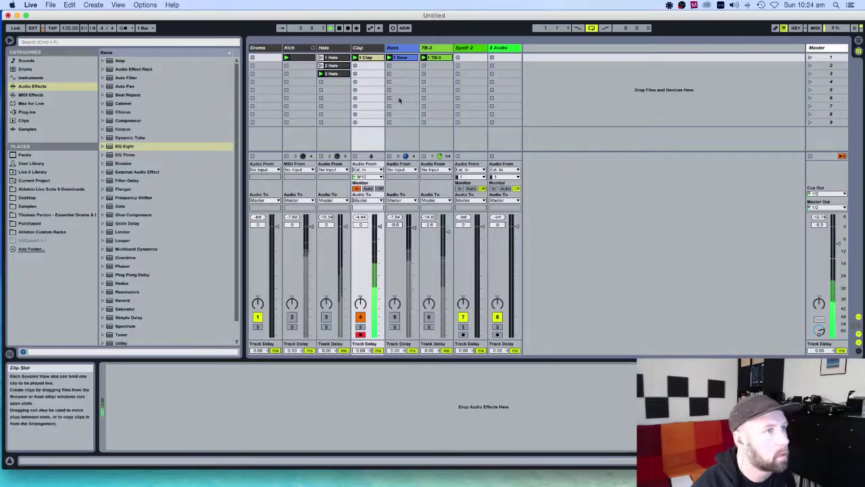
{"action": "left_click", "coordinate": [328, 316]}
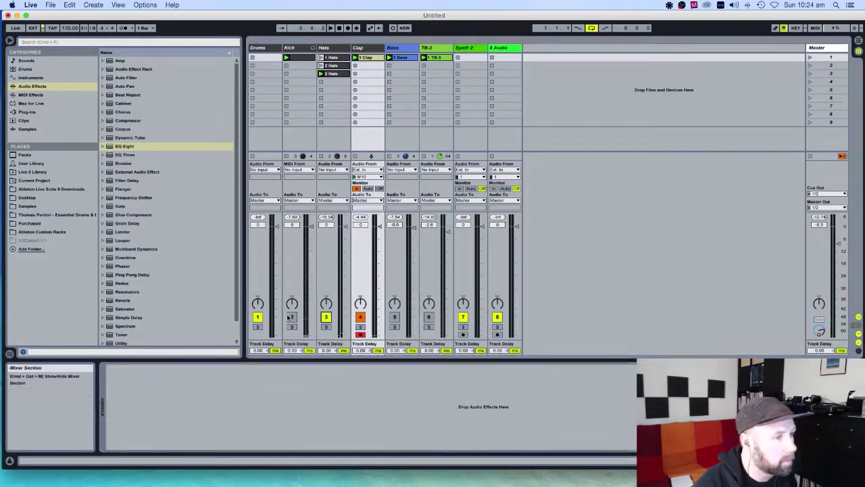
{"action": "left_click", "coordinate": [292, 317]}
{"action": "left_click", "coordinate": [396, 318]}
{"action": "left_click", "coordinate": [429, 317]}
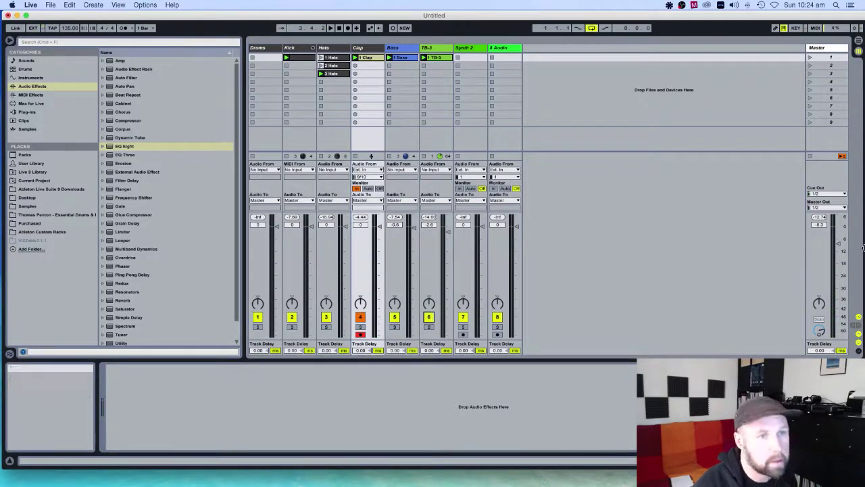
- Launch scene 1 and lower the Clap track's volume against the other tracks
{"action": "left_click", "coordinate": [810, 57]}
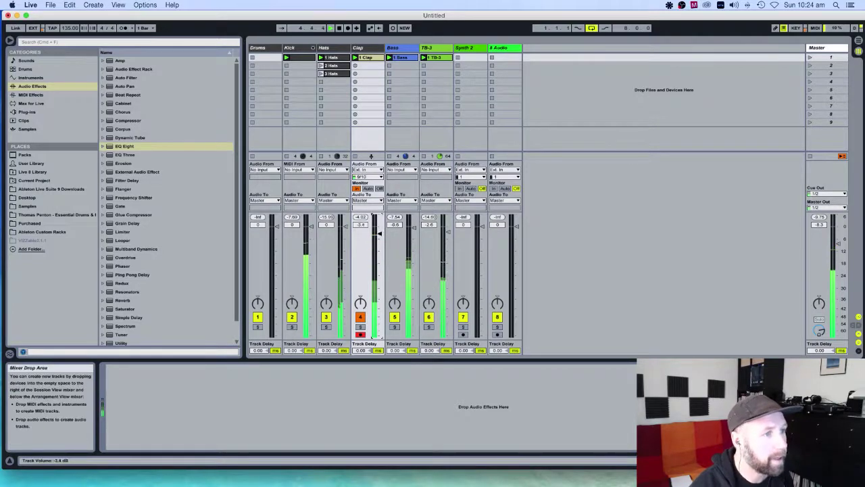
{"action": "left_click_drag", "start_coordinate": [379, 228], "coordinate": [380, 239]}
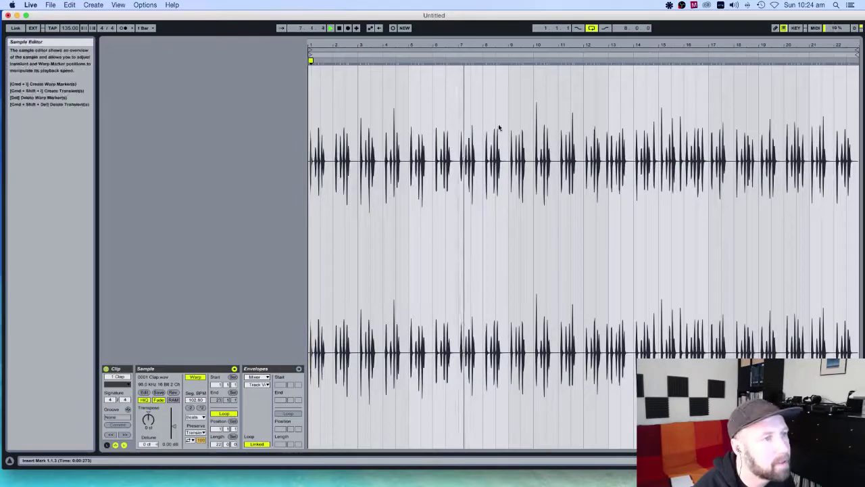
{"action": "key", "text": "space"}
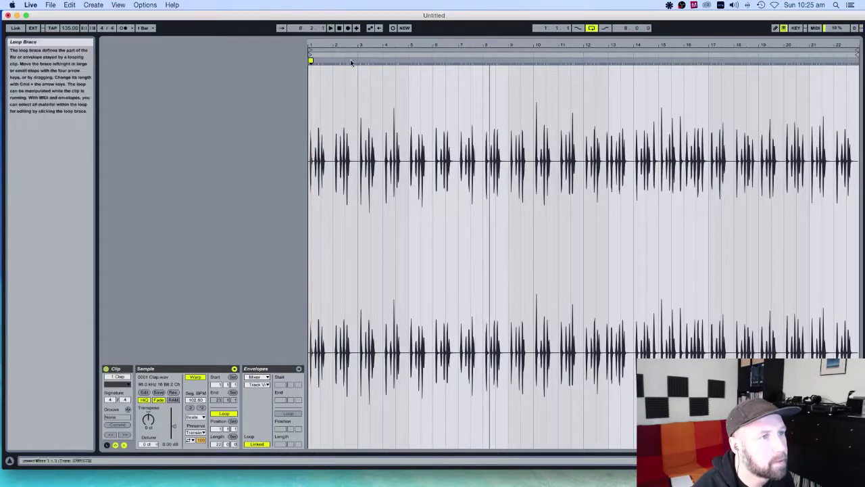
- Replace the first clap's warp marker with one on its earliest hit, snap that onto 1.1.3, and play the clip
{"action": "mouse_move", "coordinate": [316, 40]}
{"action": "left_mouse_down"}
{"action": "mouse_move", "coordinate": [392, 79]}
{"action": "mouse_move", "coordinate": [381, 64]}
{"action": "left_mouse_up"}
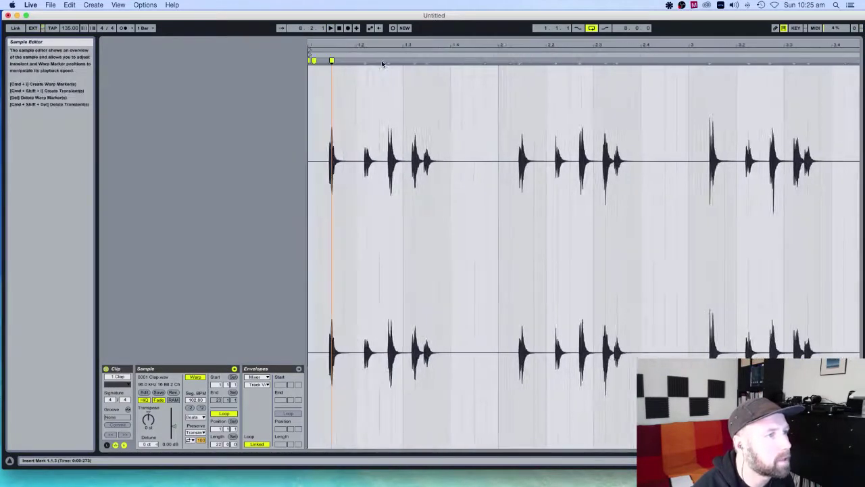
{"action": "left_click_drag", "start_coordinate": [321, 47], "coordinate": [325, 41]}
{"action": "left_click", "coordinate": [390, 162]}
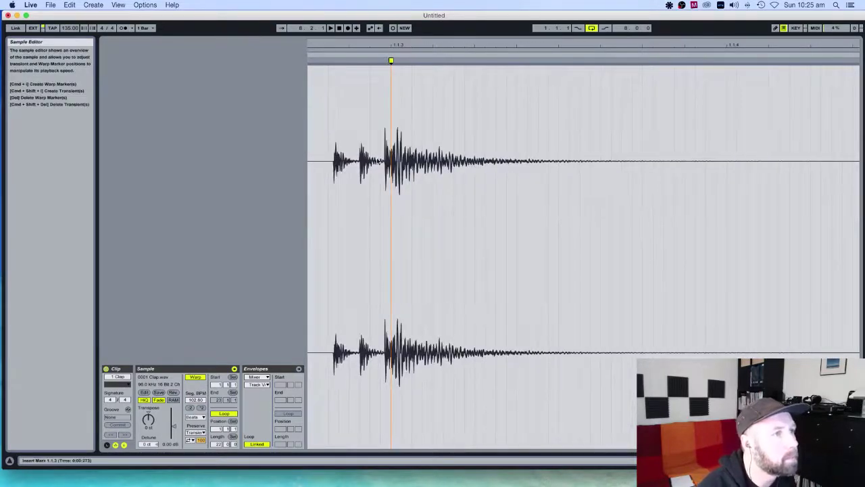
{"action": "double_click", "coordinate": [336, 61]}
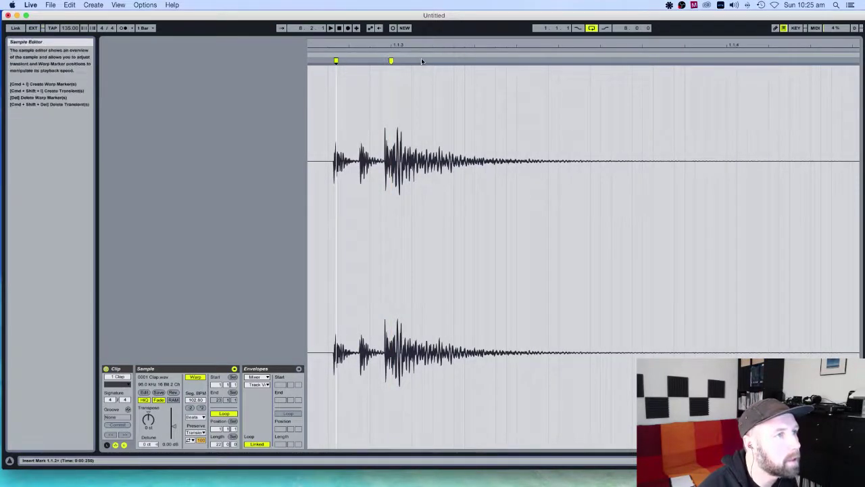
{"action": "double_click", "coordinate": [390, 60]}
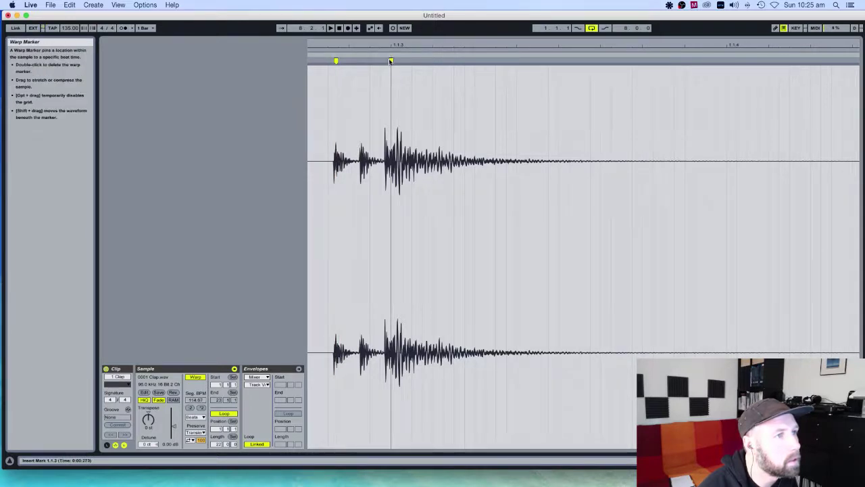
{"action": "mouse_move", "coordinate": [338, 61]}
{"action": "left_mouse_down"}
{"action": "mouse_move", "coordinate": [391, 62]}
{"action": "mouse_move", "coordinate": [388, 53]}
{"action": "mouse_move", "coordinate": [392, 133]}
{"action": "left_mouse_up"}
{"action": "key", "text": "space"}
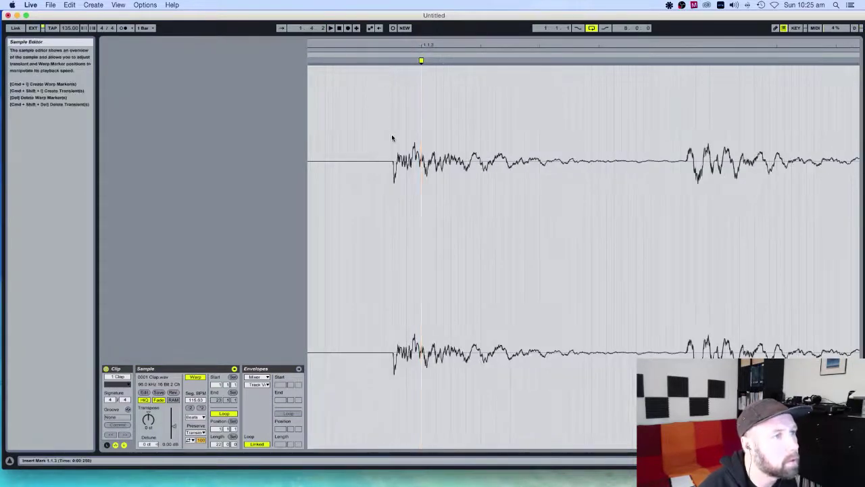
- Pin a warp marker to the first clap's exact onset, align it to 1.1.3 in place of the previous marker, and listen to the clip
{"action": "left_click", "coordinate": [392, 73]}
{"action": "double_click", "coordinate": [392, 61]}
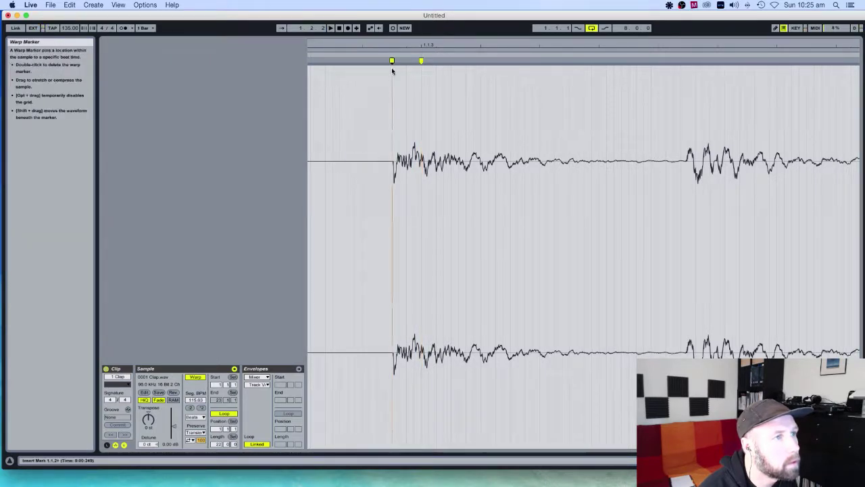
{"action": "mouse_move", "coordinate": [420, 60]}
{"action": "left_mouse_down"}
{"action": "mouse_move", "coordinate": [399, 60]}
{"action": "mouse_move", "coordinate": [421, 60]}
{"action": "left_mouse_up"}
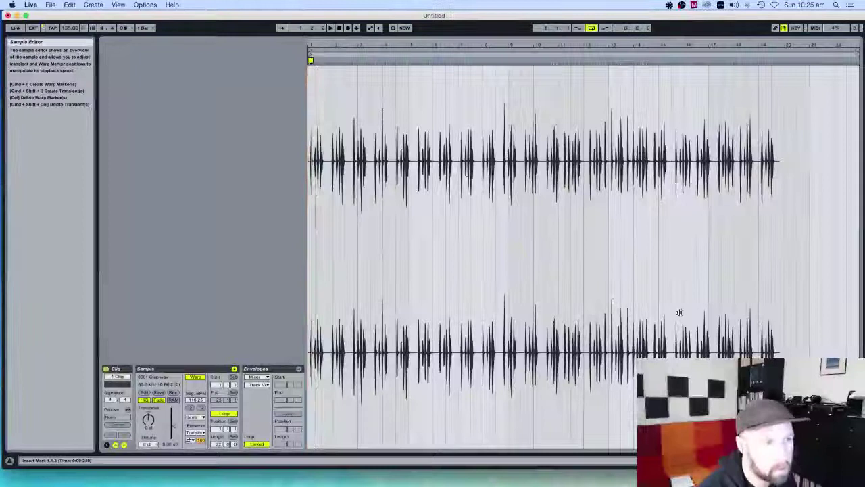
{"action": "key", "text": "space"}
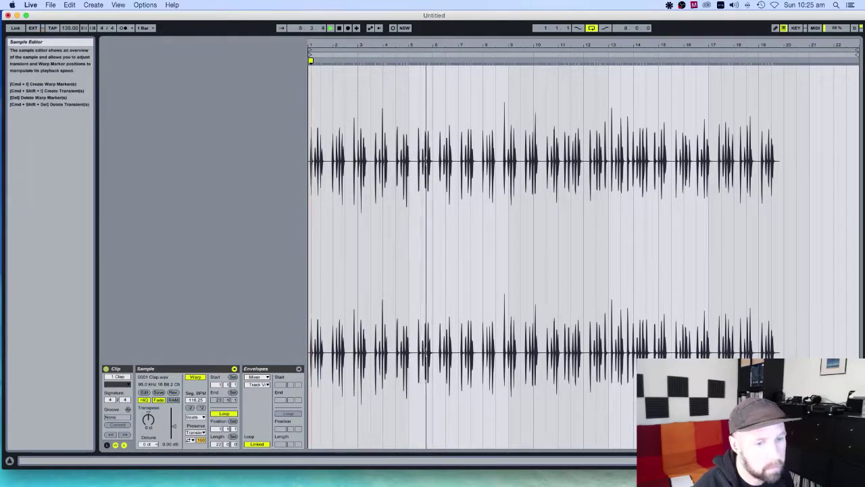
{"action": "left_click", "coordinate": [856, 50]}
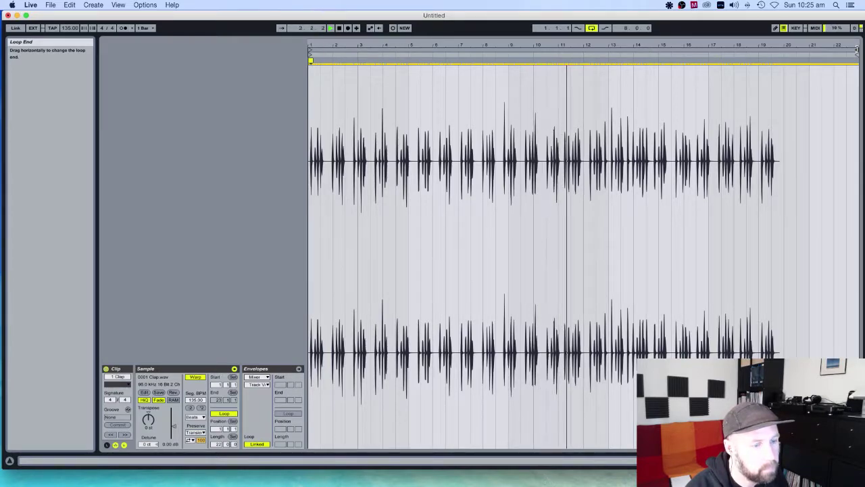
- Return to the session clips, set the Clap track's audio input to No Input, and launch scene 1
{"action": "left_click", "coordinate": [814, 461]}
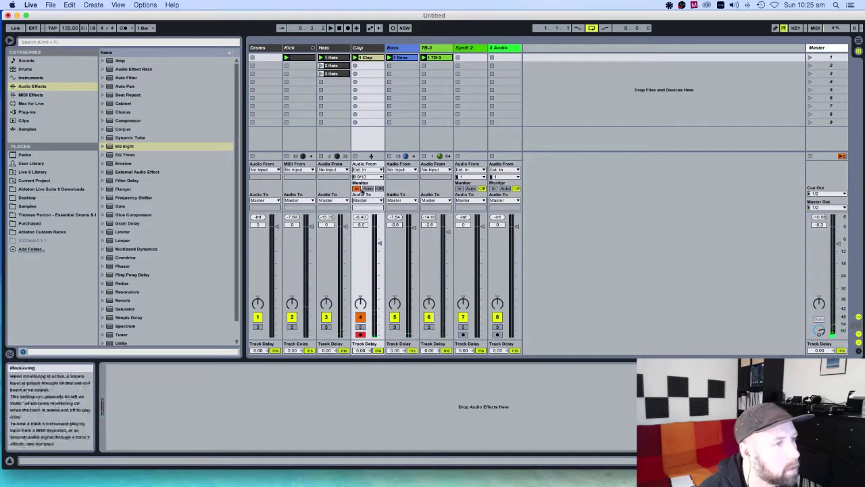
{"action": "left_click", "coordinate": [375, 177]}
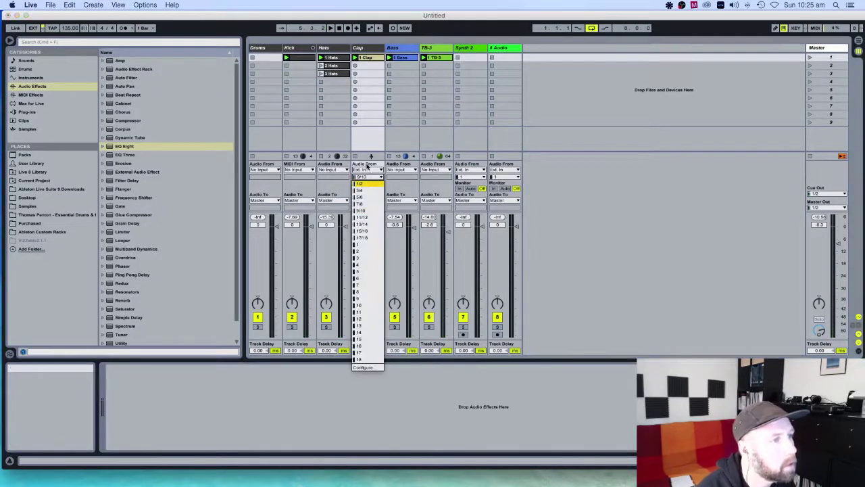
{"action": "left_click", "coordinate": [375, 177]}
{"action": "left_click", "coordinate": [367, 169]}
{"action": "left_click", "coordinate": [369, 267]}
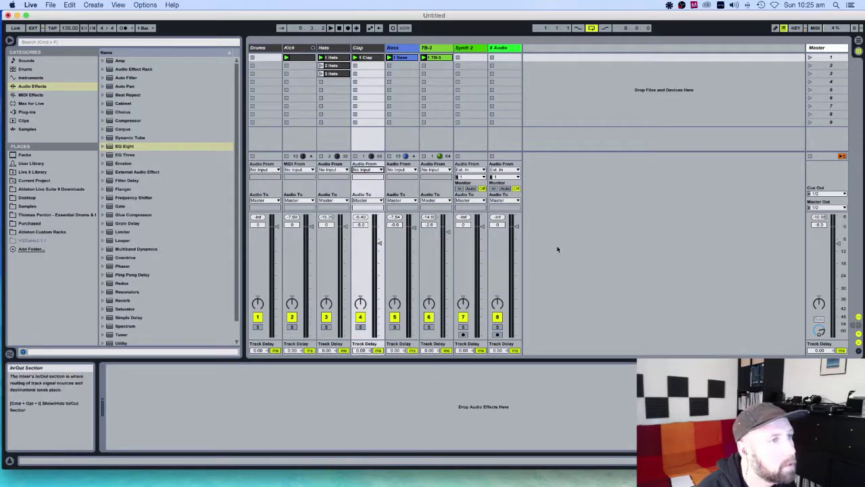
{"action": "left_click", "coordinate": [810, 57]}
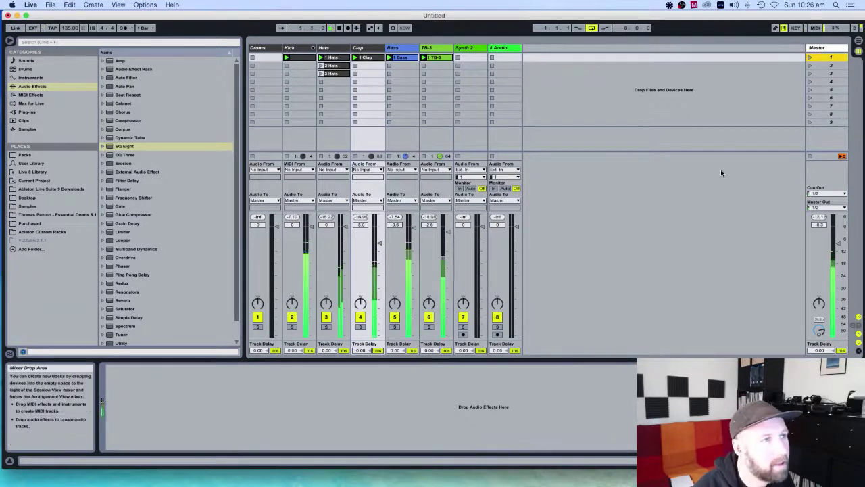
- Delete the onset warp marker in the 1 Clap clip and snap the first clap's loudest peak onto 1.1.3 instead
{"action": "left_click", "coordinate": [757, 460]}
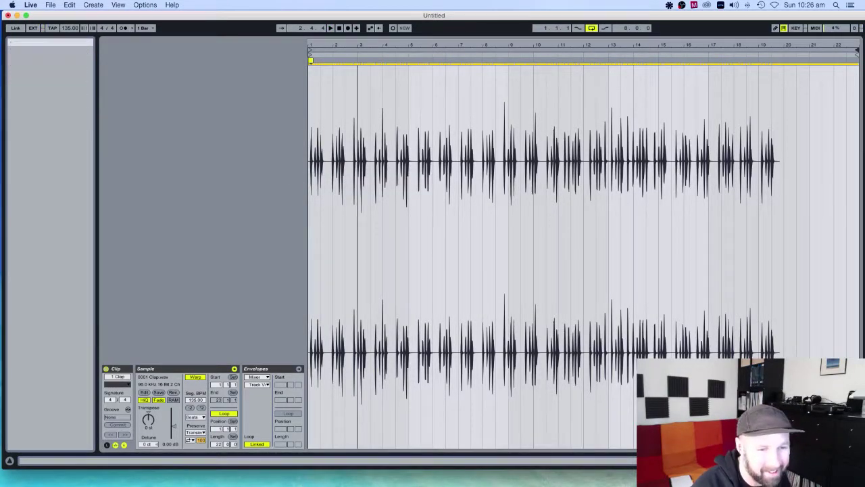
{"action": "left_click_drag", "start_coordinate": [856, 51], "coordinate": [757, 52]}
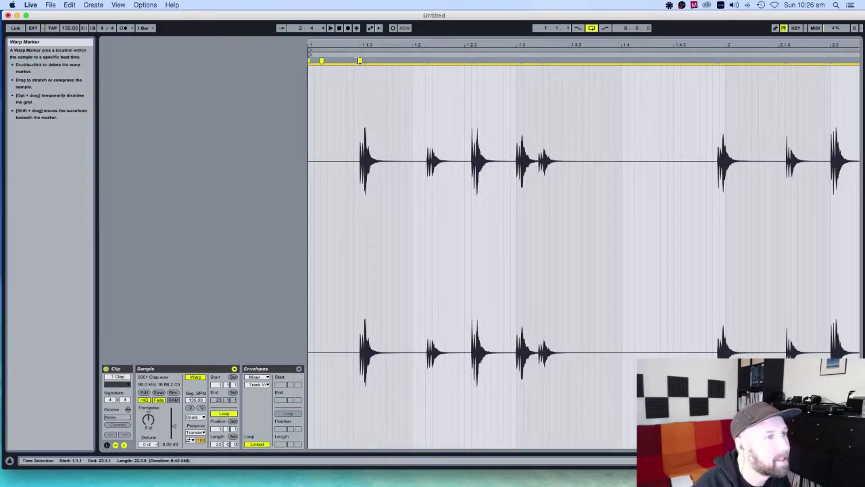
{"action": "double_click", "coordinate": [360, 60]}
{"action": "left_click", "coordinate": [395, 117]}
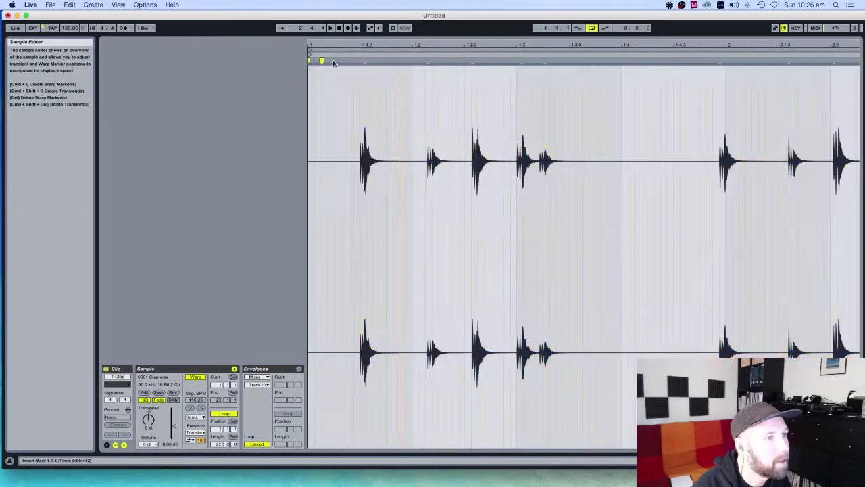
{"action": "left_click_drag", "start_coordinate": [364, 61], "coordinate": [361, 60]}
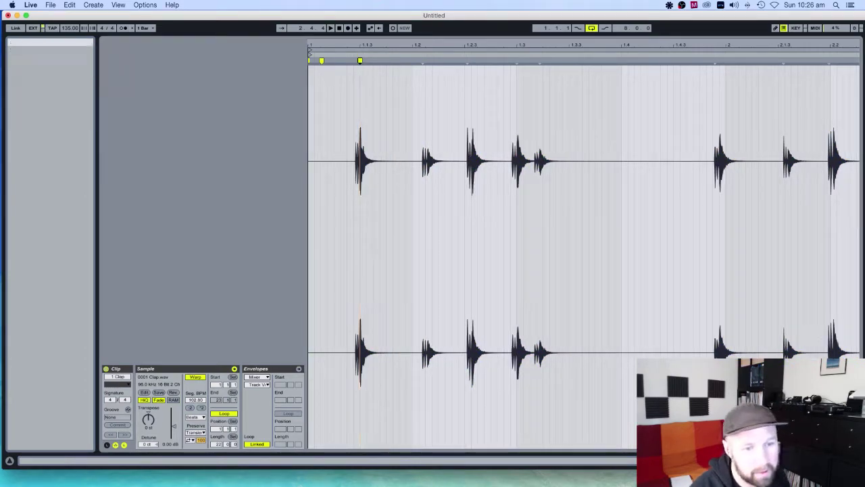
- Play the re-warped clap against the other tracks and check its waveform against the grid
{"action": "key", "text": "Tab"}
{"action": "key", "text": "space"}
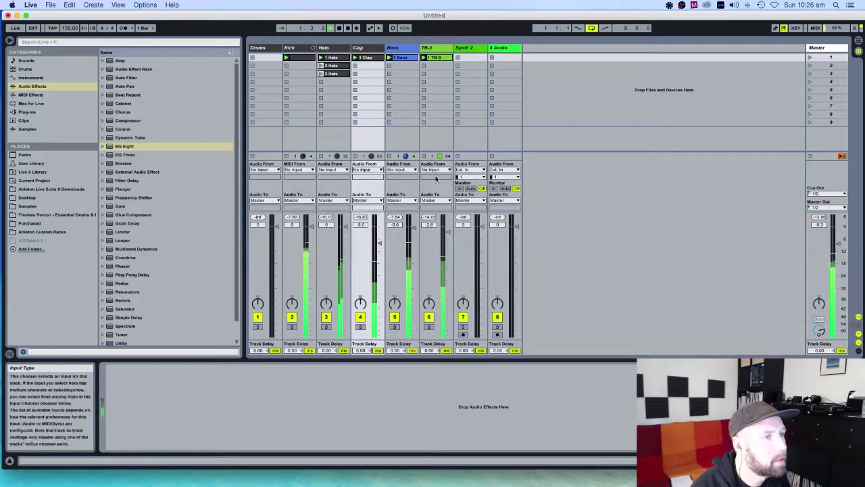
{"action": "key", "text": "Tab"}
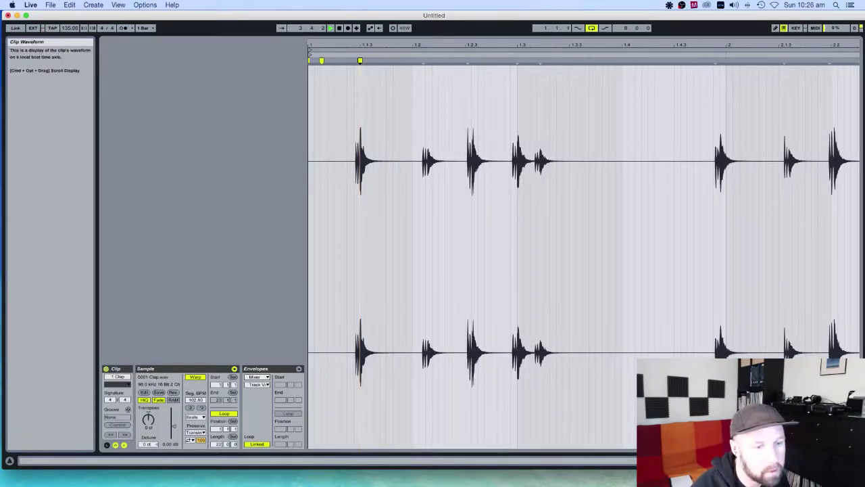
{"action": "left_click_drag", "start_coordinate": [711, 461], "coordinate": [728, 461]}
{"action": "key", "text": "space"}
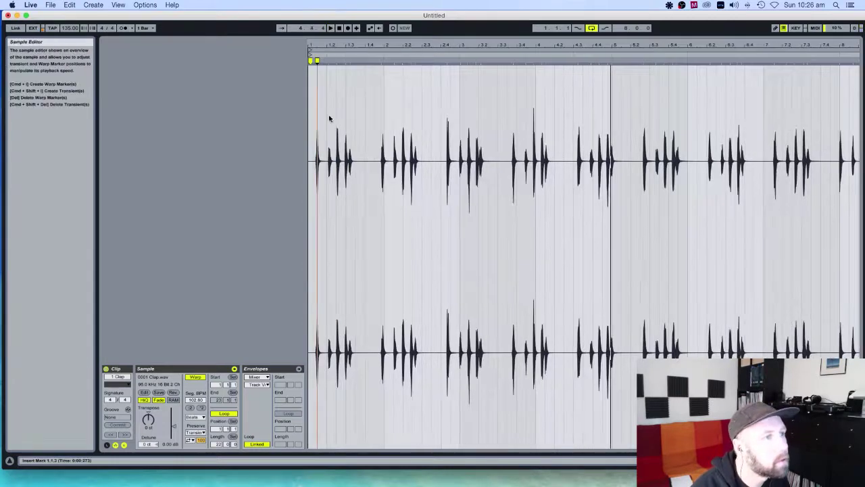
- Try to add a warp marker on the second bar's first clap and snap it onto 2.1.3
{"action": "key", "text": "space"}
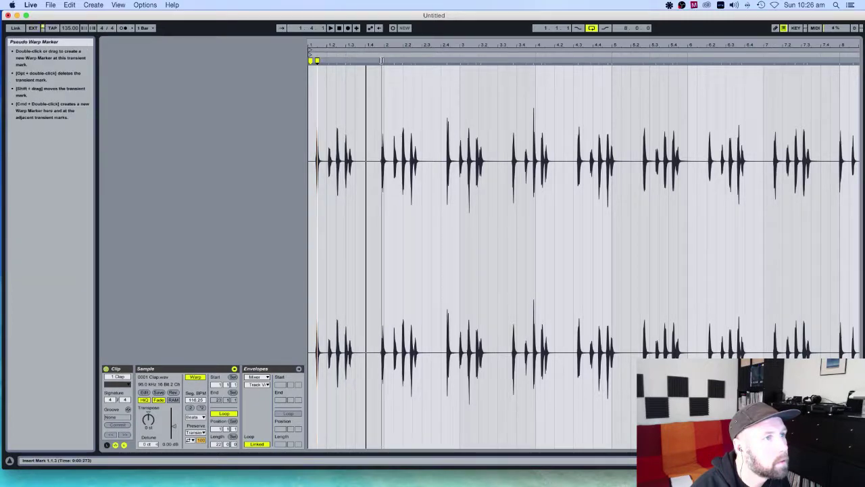
{"action": "double_click", "coordinate": [381, 60]}
{"action": "mouse_move", "coordinate": [377, 41]}
{"action": "left_mouse_down"}
{"action": "mouse_move", "coordinate": [399, 61]}
{"action": "mouse_move", "coordinate": [461, 61]}
{"action": "left_mouse_up"}
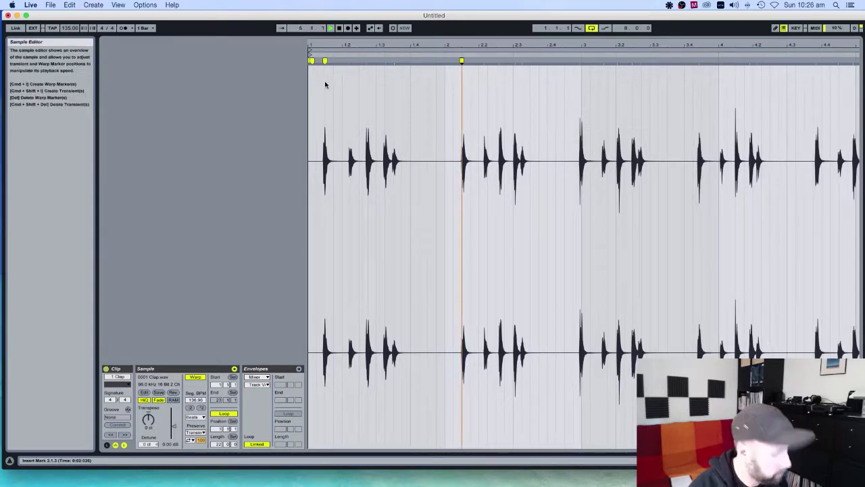
- Undo the recent warp-marker edits in the 1 Clap clip, stepping back and forth through the history
{"action": "key", "text": "super+z"}
{"action": "key", "text": "super+z"}
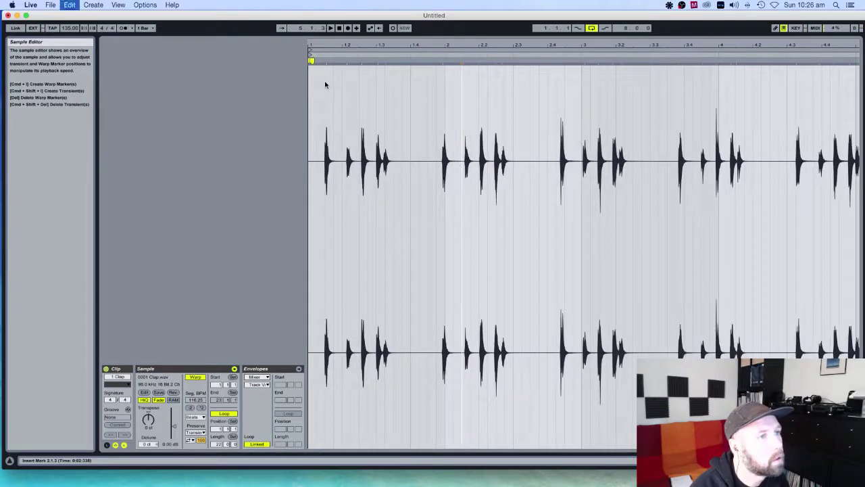
{"action": "key", "text": "super+shift+z"}
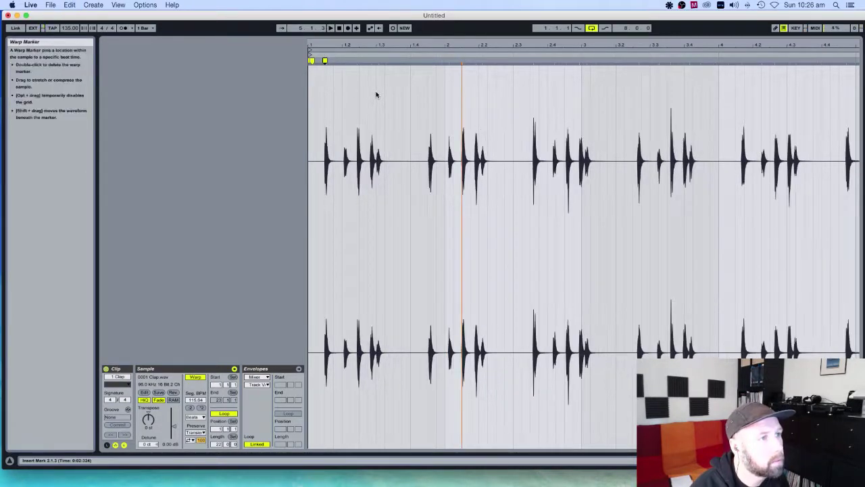
{"action": "key", "text": "super+z"}
{"action": "key", "text": "super+z"}
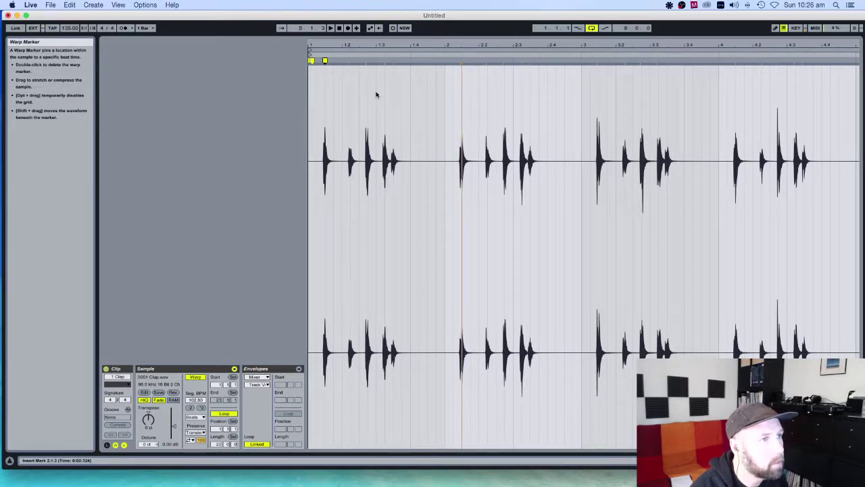
{"action": "key", "text": "super+z"}
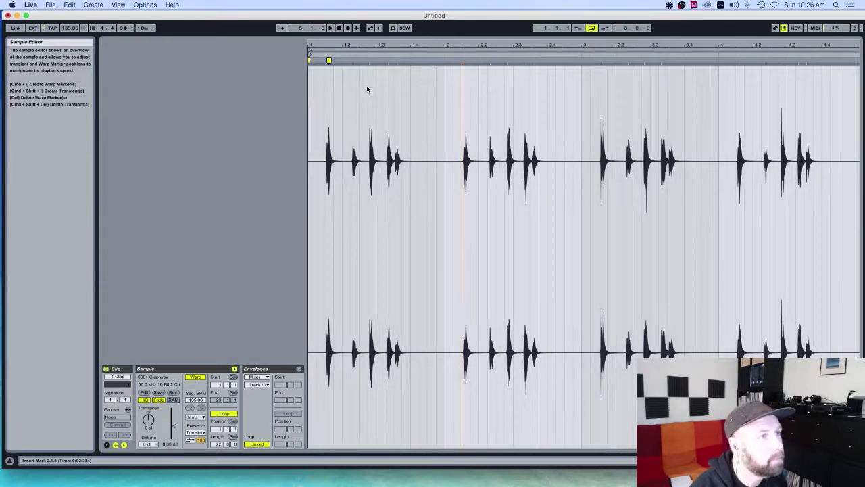
- Anchor the silence before the first clap with a warp marker, then mark the first clap and snap it onto 1.1.3
{"action": "double_click", "coordinate": [317, 61]}
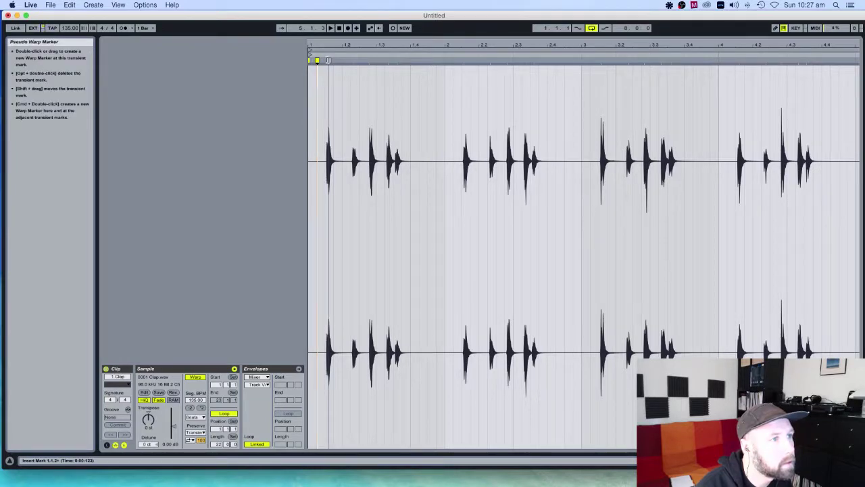
{"action": "double_click", "coordinate": [328, 61]}
{"action": "left_click_drag", "start_coordinate": [329, 61], "coordinate": [325, 61]}
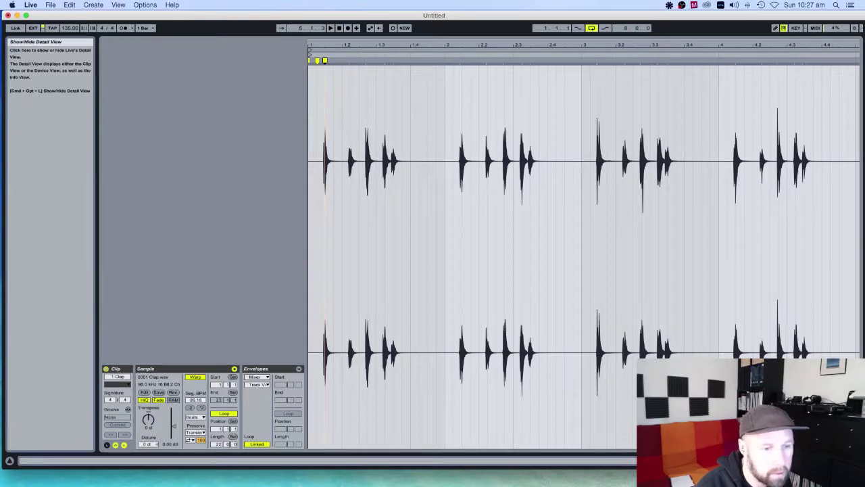
- Return to the session clips and set the Clap track's audio input to No Input
{"action": "left_click_drag", "start_coordinate": [686, 460], "coordinate": [760, 461]}
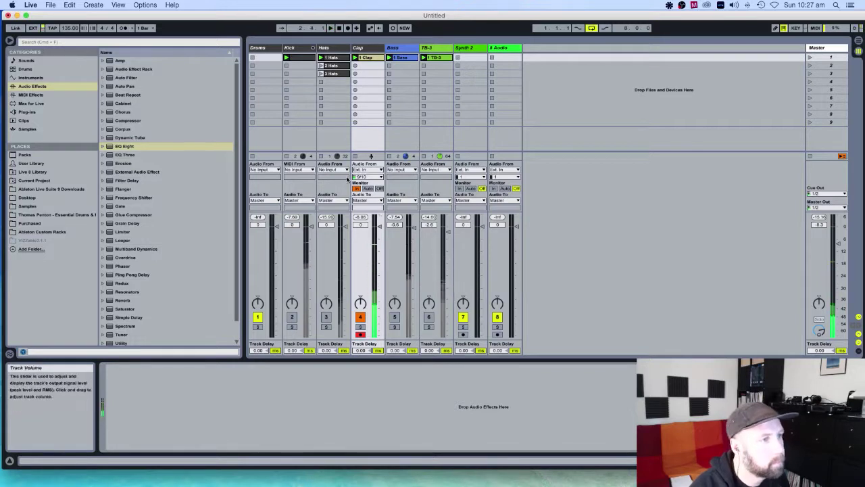
{"action": "left_click", "coordinate": [367, 170]}
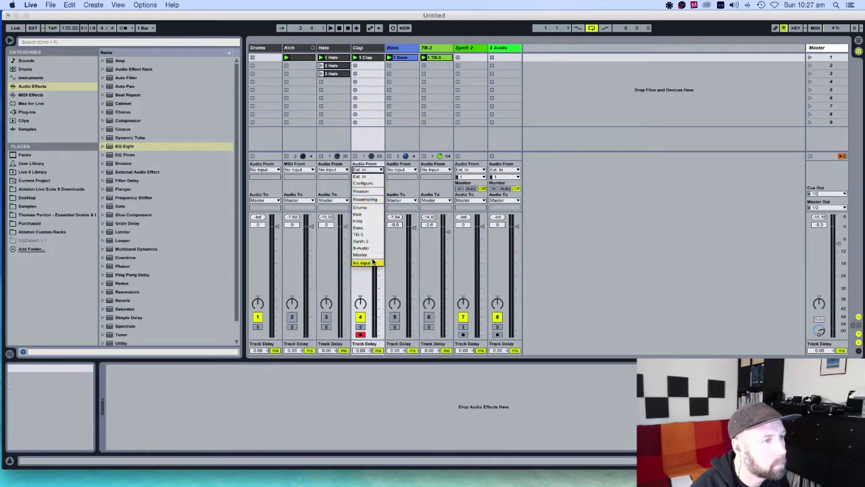
{"action": "left_click", "coordinate": [373, 263]}
- Unmute the Hats, Kick, Bass and TB-3 tracks and launch scene 1
{"action": "left_click", "coordinate": [326, 317]}
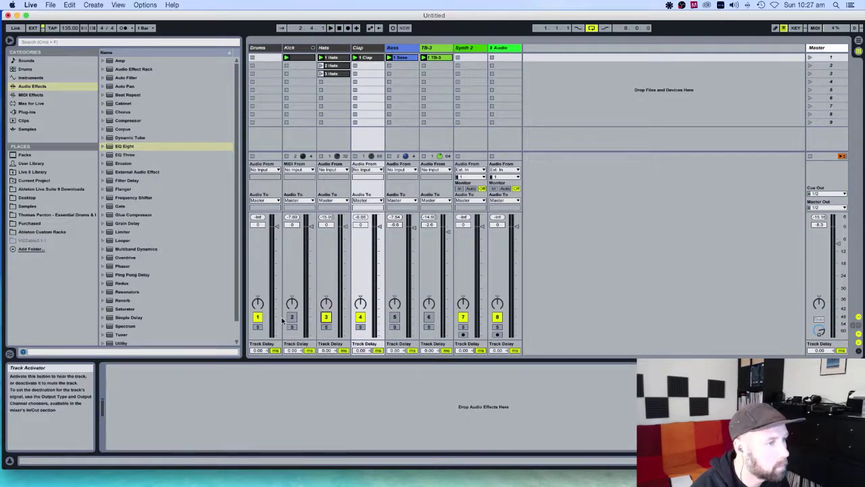
{"action": "left_click", "coordinate": [292, 317]}
{"action": "left_click", "coordinate": [395, 317]}
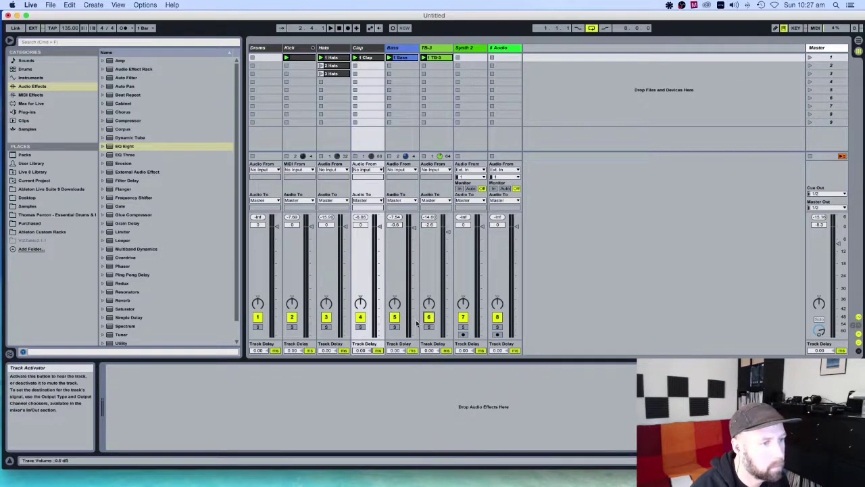
{"action": "left_click", "coordinate": [810, 57]}
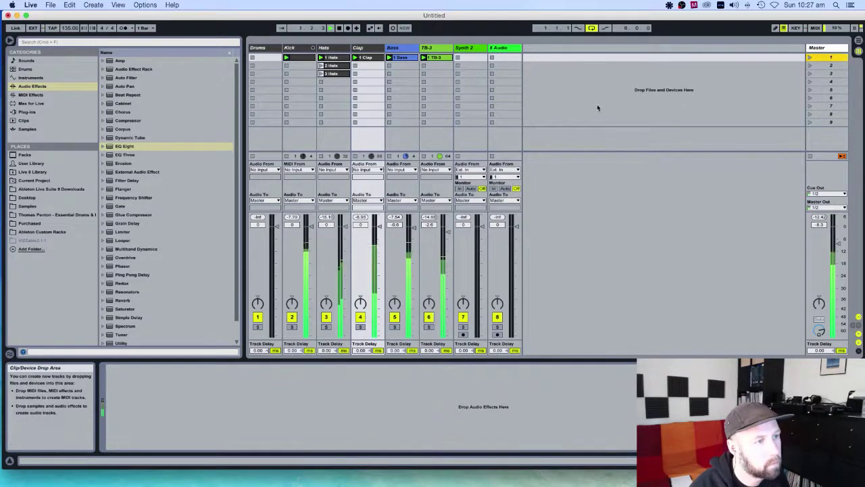
- Open the 1 Clap clip and examine how its first claps sit against the grid around 1.1.3 during playback
{"action": "left_click", "coordinate": [369, 47]}
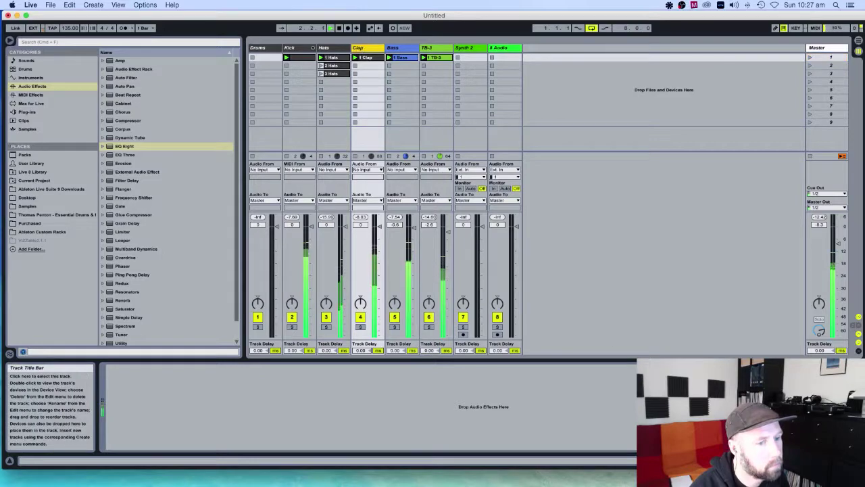
{"action": "double_click", "coordinate": [368, 58]}
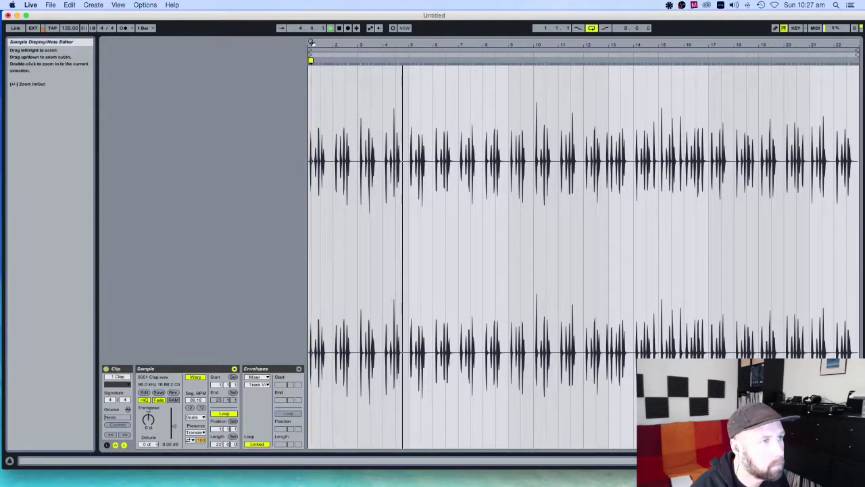
{"action": "key", "text": "plus"}
{"action": "key", "text": "plus"}
{"action": "key", "text": "plus"}
{"action": "key", "text": "plus"}
{"action": "key", "text": "plus"}
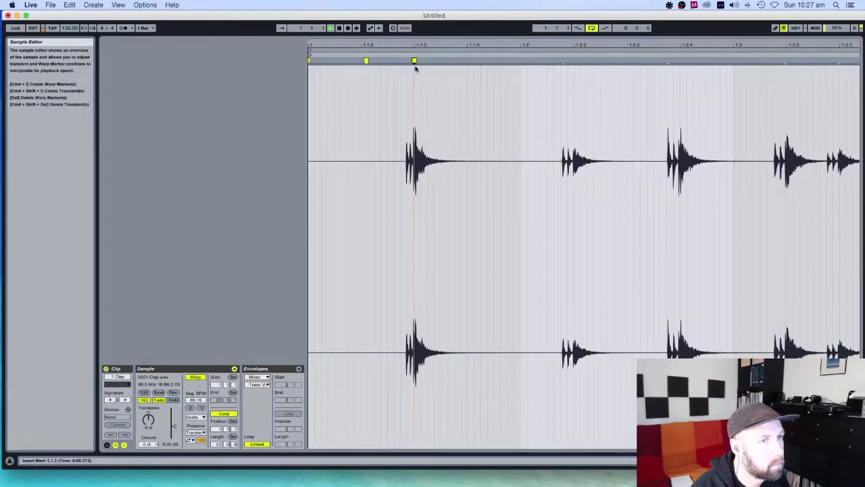
{"action": "left_click_drag", "start_coordinate": [410, 52], "coordinate": [362, 67]}
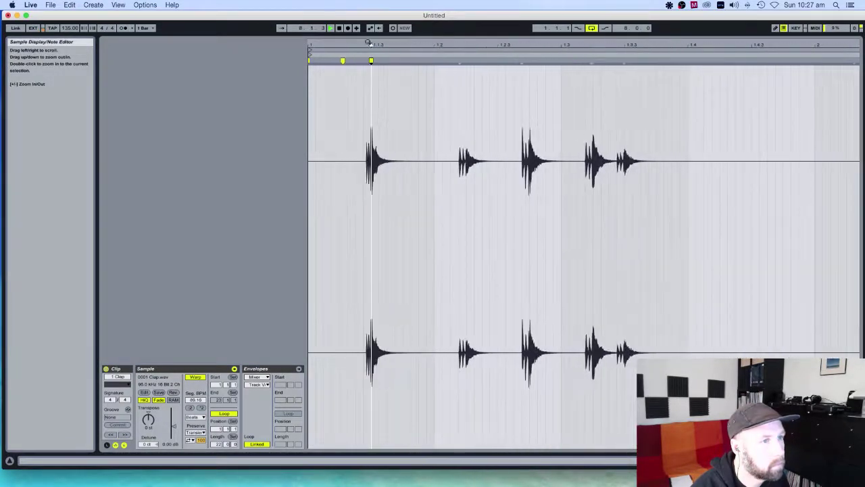
{"action": "key", "text": "space"}
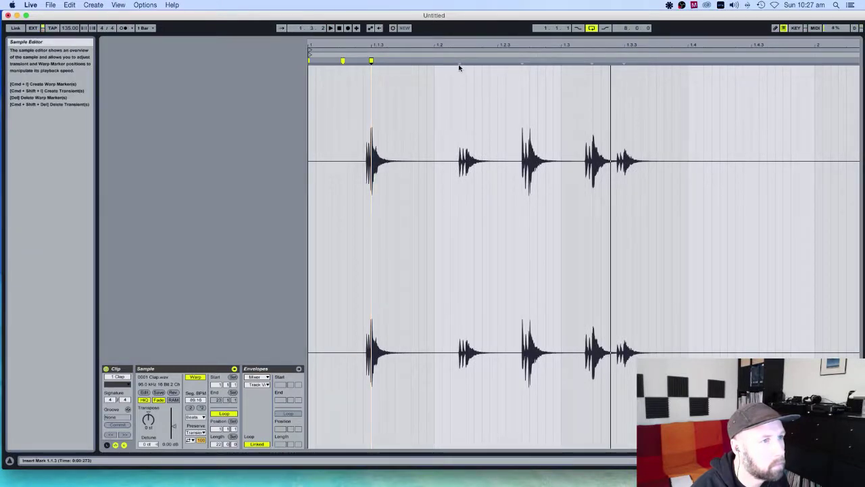
- Try to warp the first clap by marking its opening transient and moving that marker onto 1.1.3
{"action": "left_click_drag", "start_coordinate": [371, 52], "coordinate": [480, 51]}
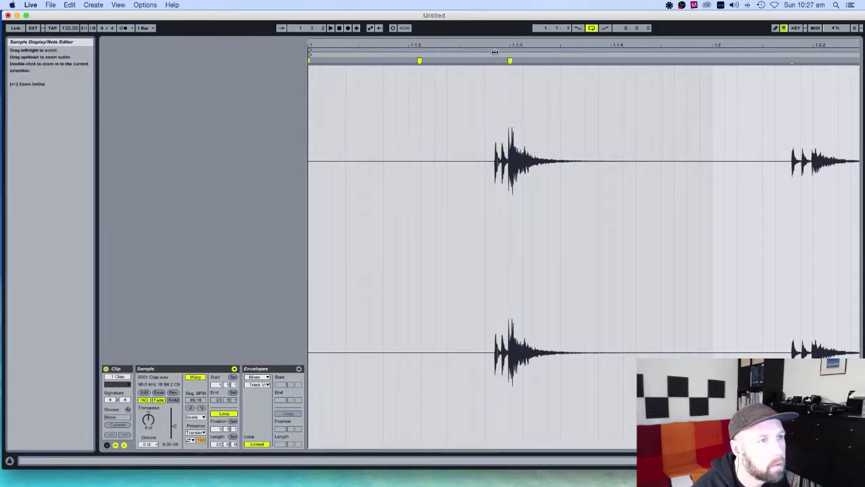
{"action": "mouse_move", "coordinate": [494, 49]}
{"action": "left_mouse_down"}
{"action": "mouse_move", "coordinate": [494, 60]}
{"action": "mouse_move", "coordinate": [507, 63]}
{"action": "left_mouse_up"}
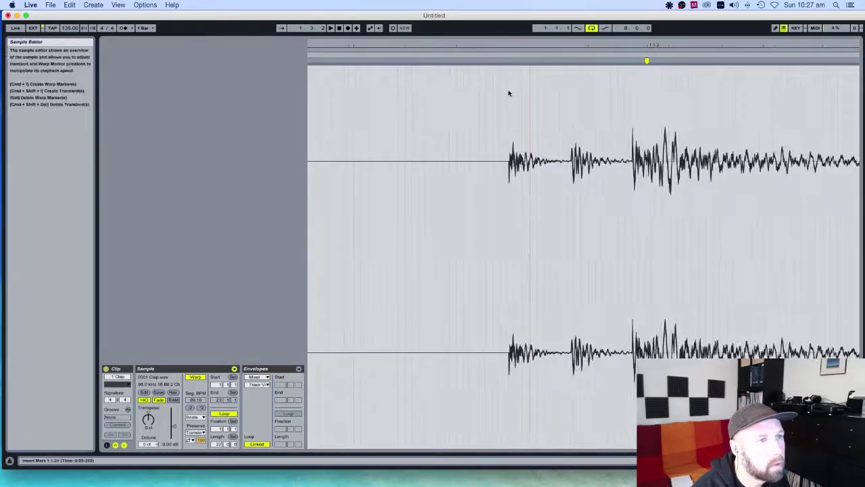
{"action": "double_click", "coordinate": [510, 93]}
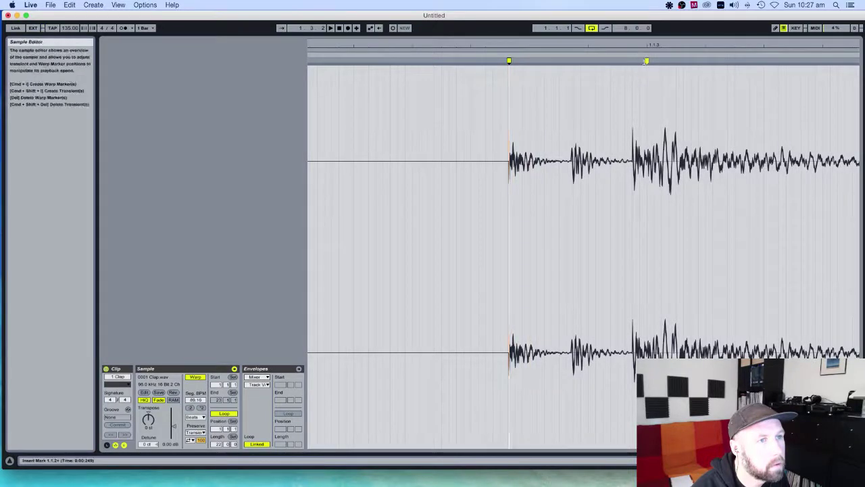
{"action": "left_click_drag", "start_coordinate": [508, 61], "coordinate": [646, 62]}
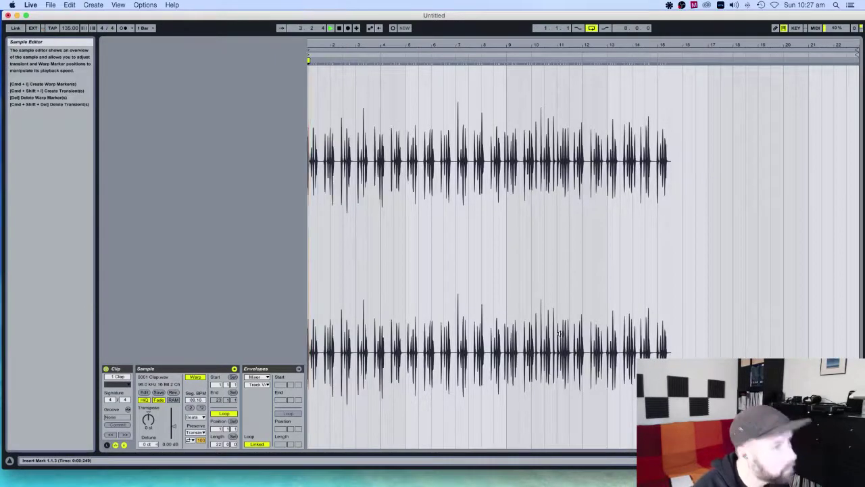
{"action": "key", "text": "super+z"}
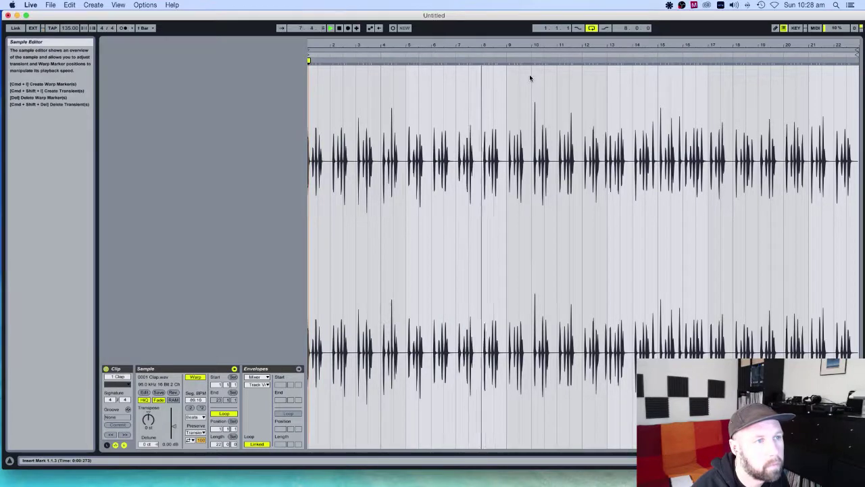
- Add a warp marker on the clap just after the start of bar 8 and audition the clip
{"action": "left_click_drag", "start_coordinate": [485, 47], "coordinate": [485, 114]}
{"action": "mouse_move", "coordinate": [484, 74]}
{"action": "left_mouse_down"}
{"action": "mouse_move", "coordinate": [483, 36]}
{"action": "mouse_move", "coordinate": [511, 60]}
{"action": "mouse_move", "coordinate": [486, 14]}
{"action": "left_mouse_up"}
{"action": "double_click", "coordinate": [479, 60]}
{"action": "key", "text": "space"}
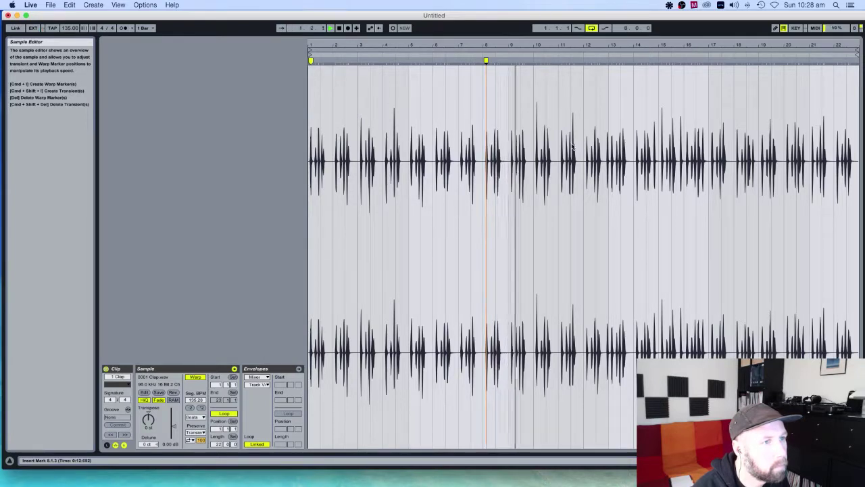
{"action": "key", "text": "space"}
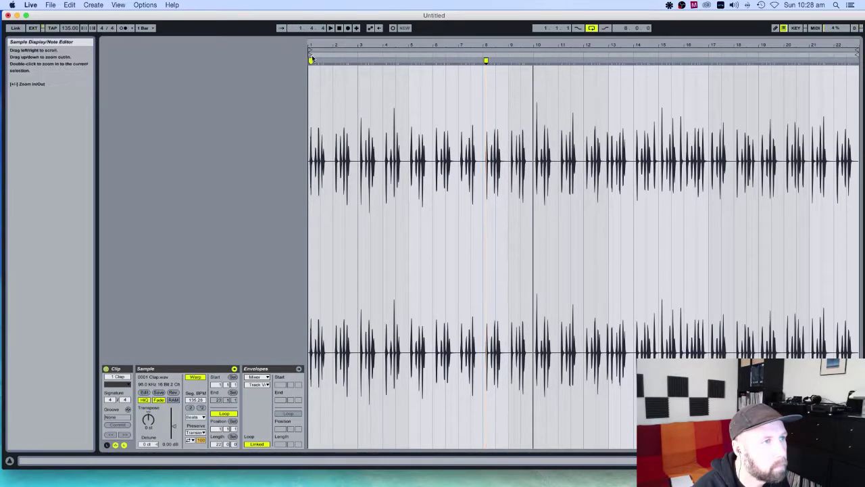
- Loop a short section of the clap clip, moving it to begin just after 9.1.1 and end at 11.1.1, and replay it
{"action": "left_click_drag", "start_coordinate": [311, 59], "coordinate": [520, 63]}
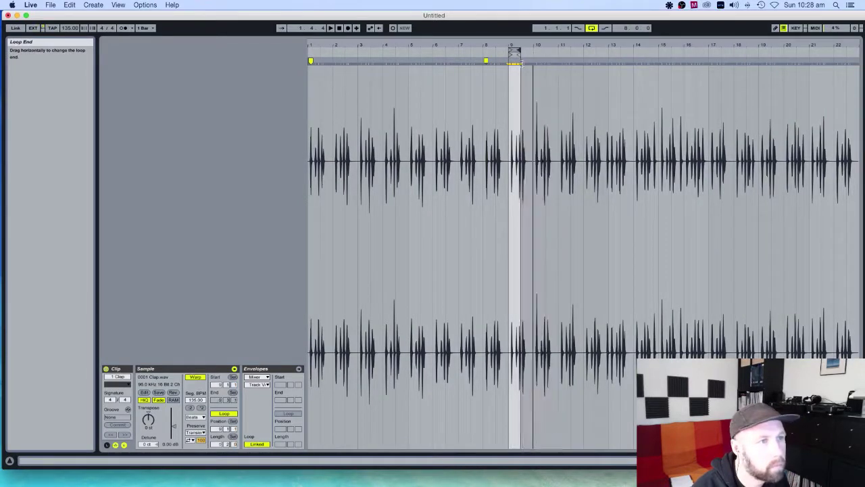
{"action": "key", "text": "space"}
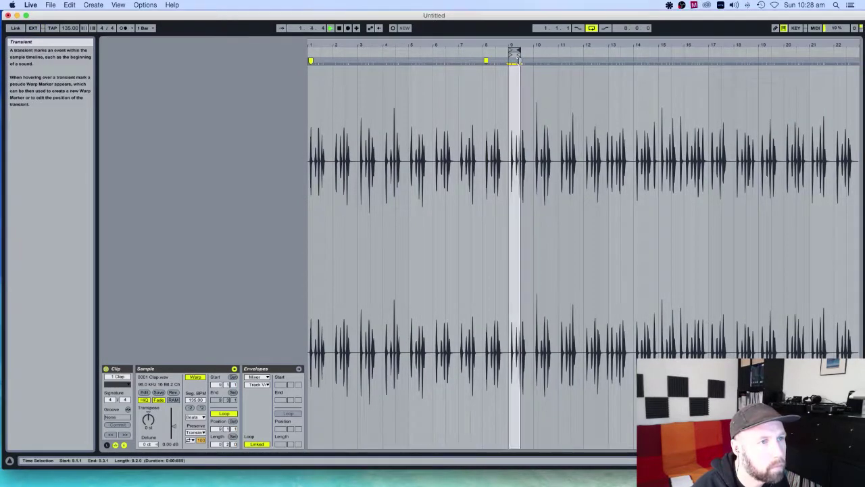
{"action": "left_click_drag", "start_coordinate": [512, 52], "coordinate": [486, 52]}
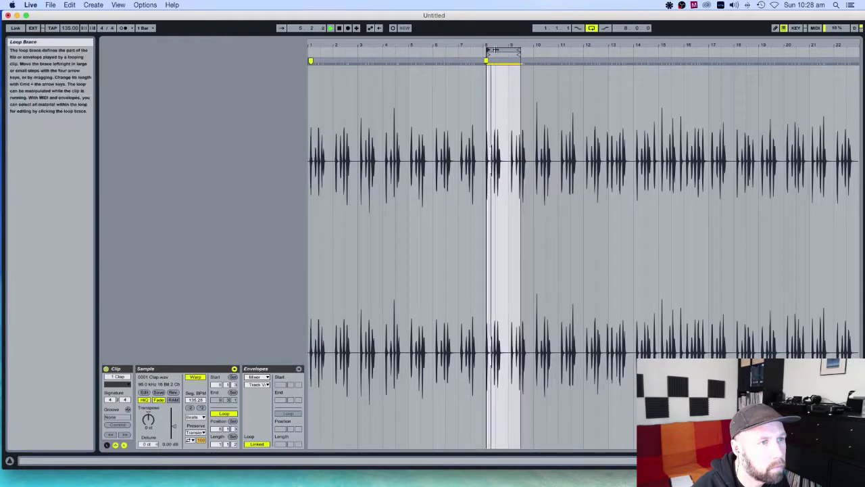
{"action": "left_click_drag", "start_coordinate": [495, 50], "coordinate": [521, 53]}
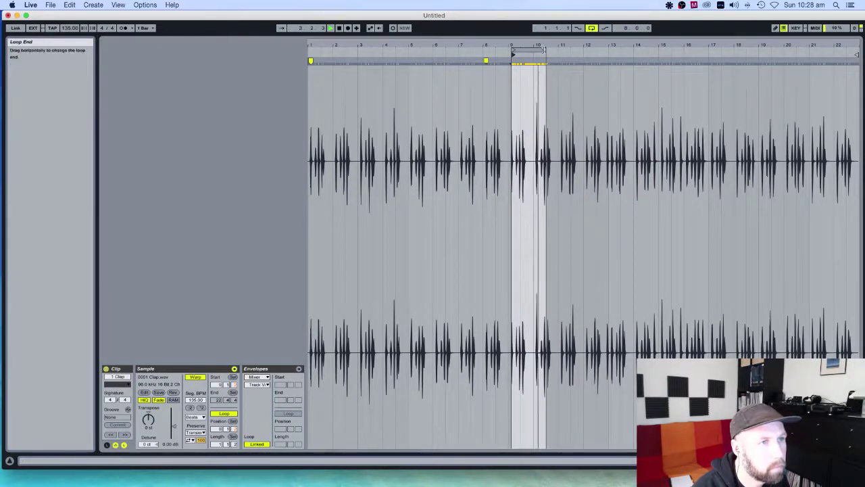
{"action": "left_click_drag", "start_coordinate": [542, 50], "coordinate": [557, 50]}
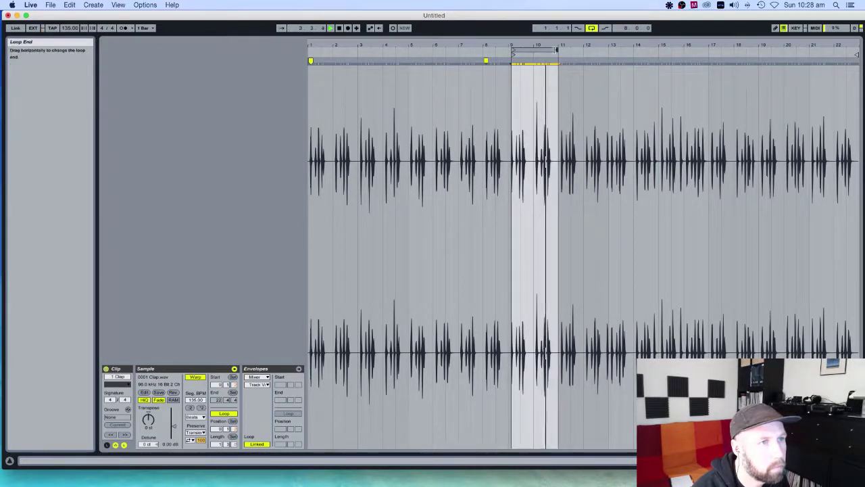
{"action": "left_click", "coordinate": [329, 28]}
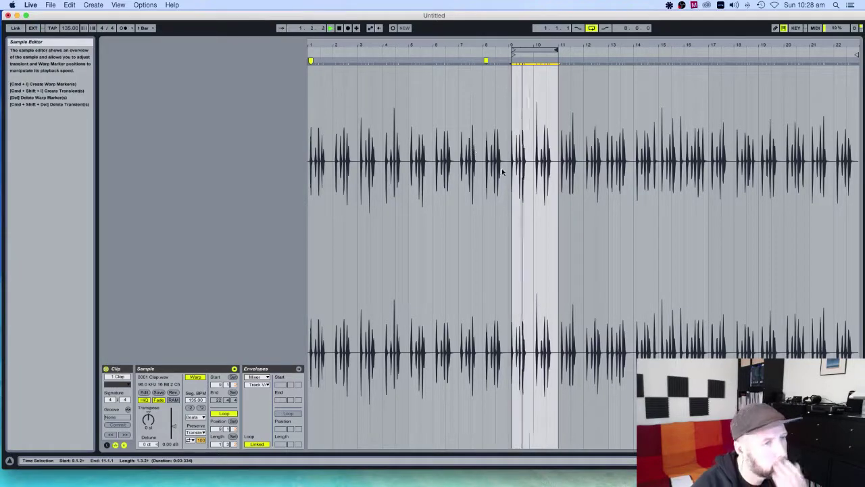
- Return to the session clips, stop playback and delete the 1 Clap clip
{"action": "key", "text": "super+alt+b"}
{"action": "key", "text": "Tab"}
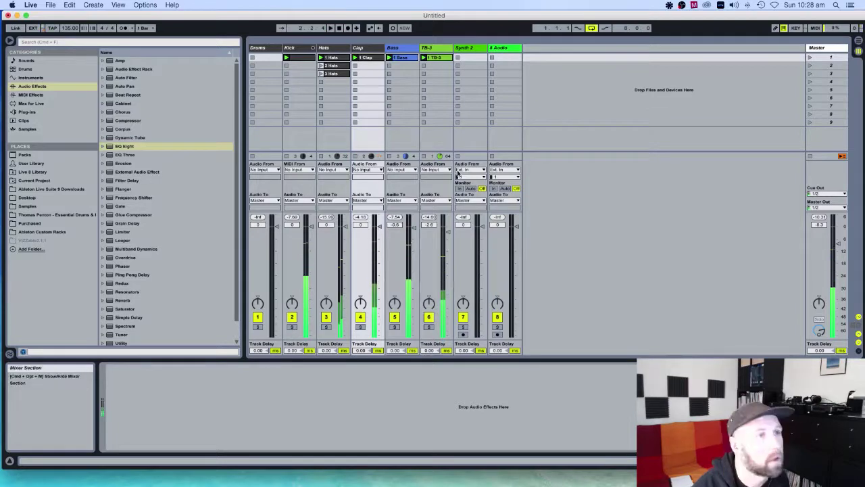
{"action": "key", "text": "space"}
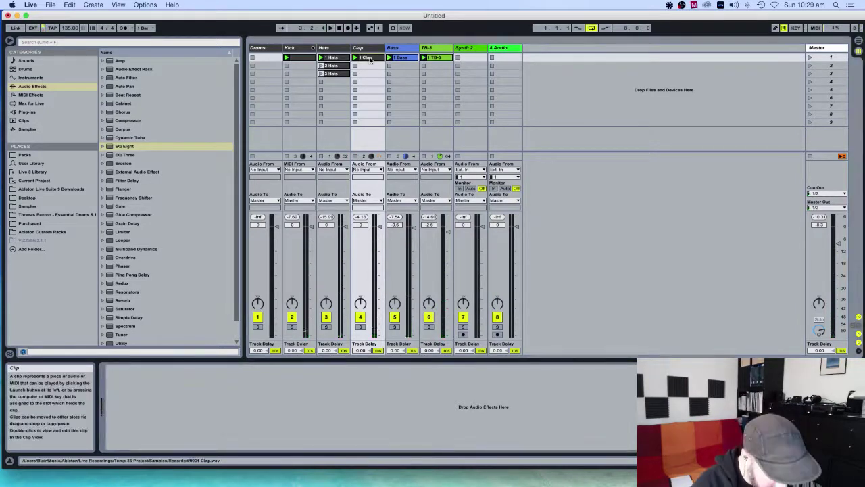
{"action": "key", "text": "Delete"}
{"action": "left_click", "coordinate": [362, 49]}
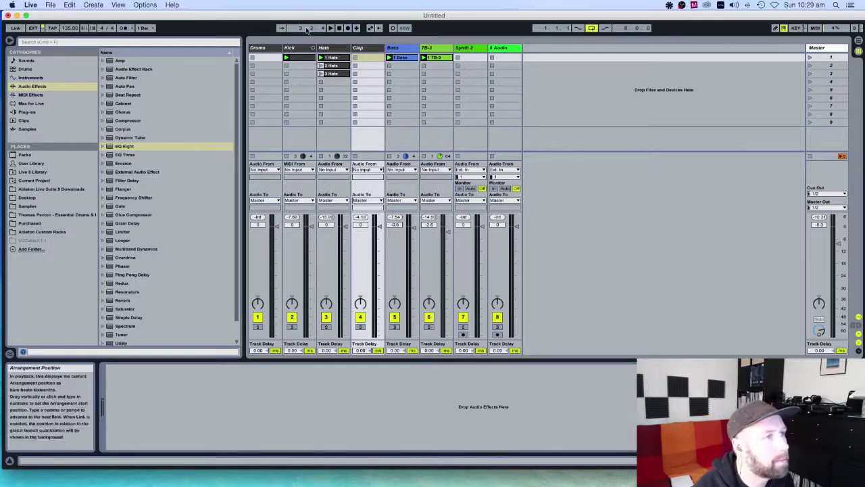
- Duplicate the empty Clap track and rename the copy Ride
{"action": "left_click", "coordinate": [338, 57]}
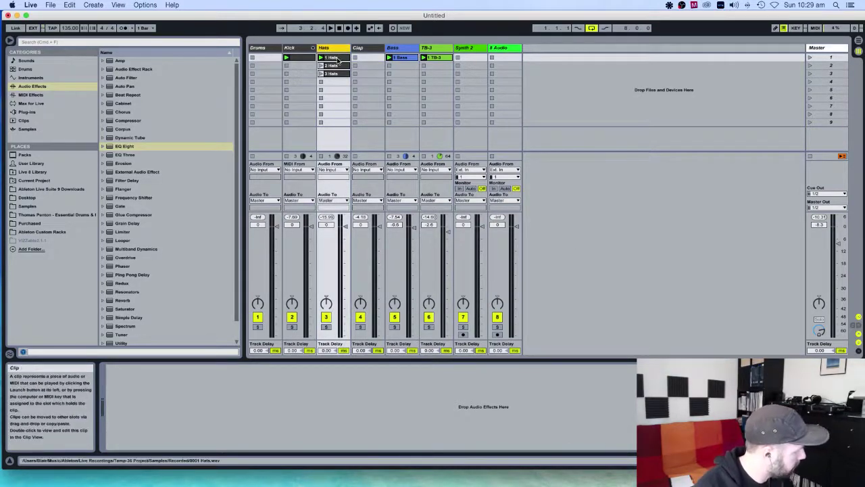
{"action": "left_click", "coordinate": [365, 51]}
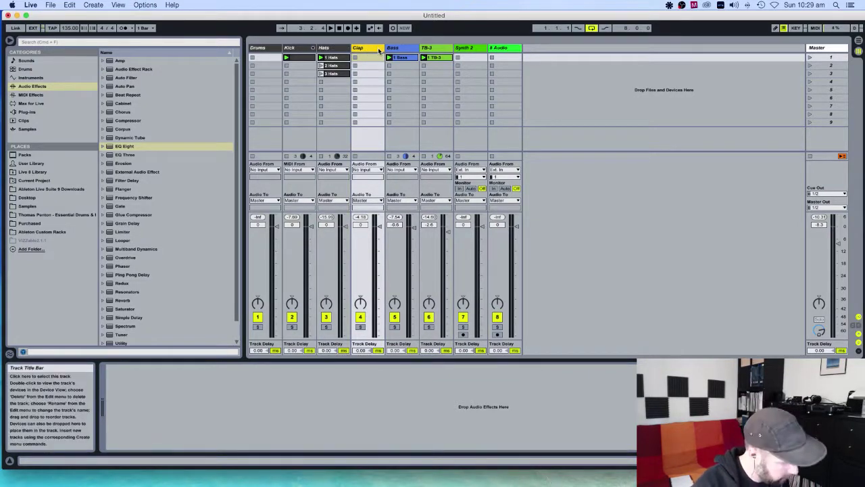
{"action": "key", "text": "super+d"}
{"action": "right_click", "coordinate": [397, 51]}
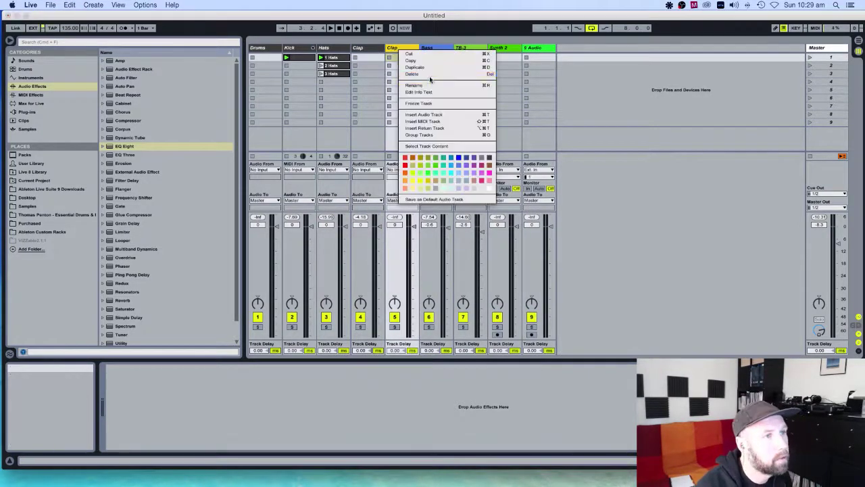
{"action": "left_click", "coordinate": [427, 85]}
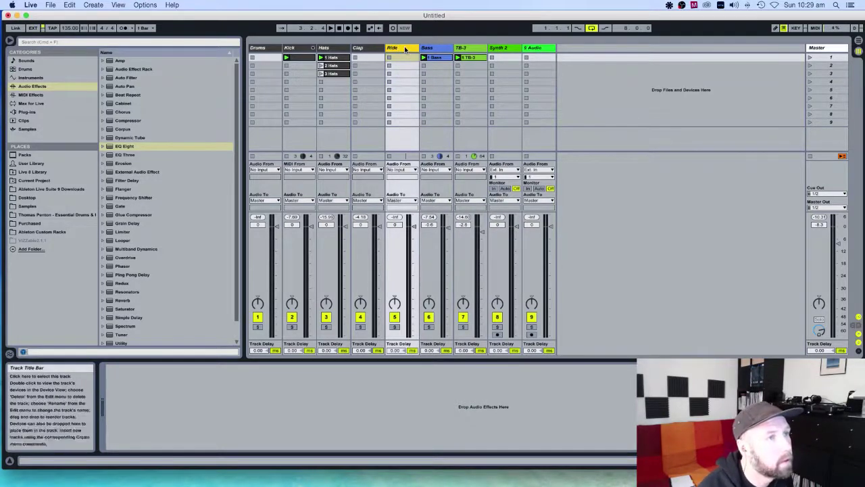
- Start playback and set the Ride track's input to Ext. In, channels 9/10, with monitoring set to In
{"action": "key", "text": "space"}
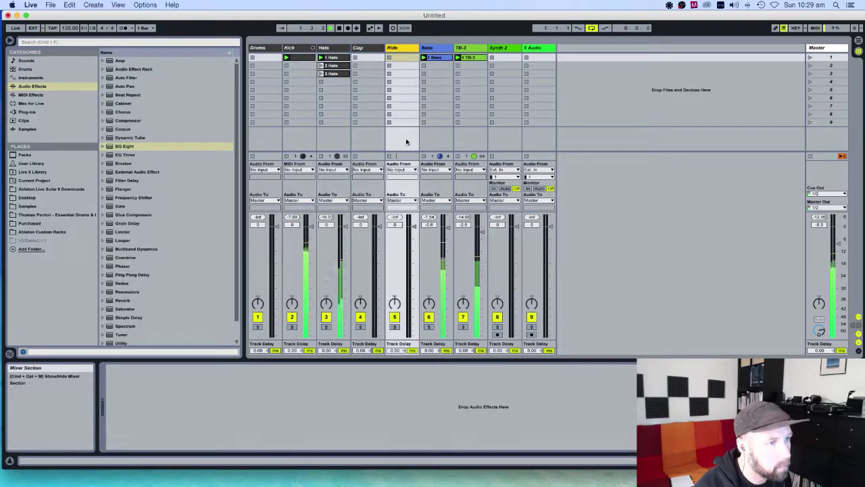
{"action": "left_click", "coordinate": [406, 170]}
{"action": "left_click", "coordinate": [404, 176]}
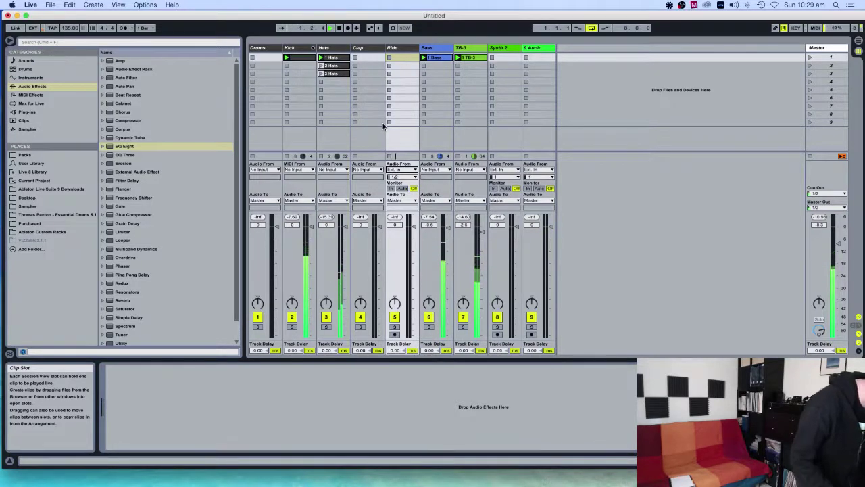
{"action": "left_click", "coordinate": [402, 59]}
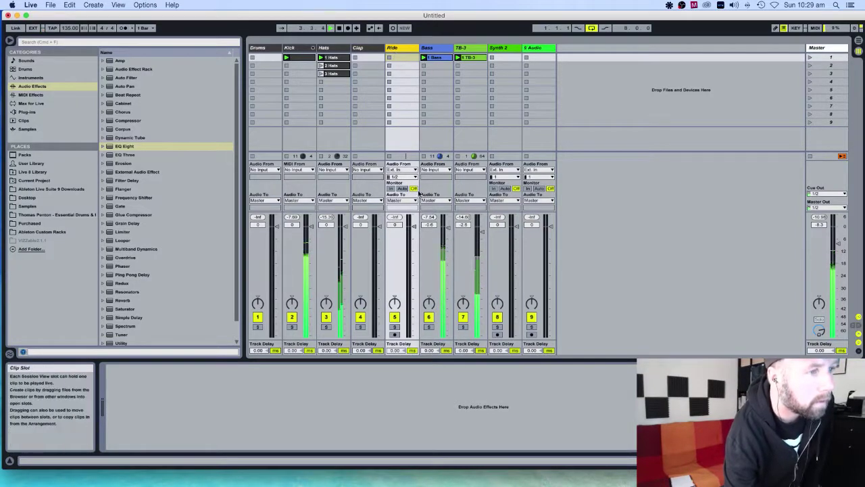
{"action": "left_click", "coordinate": [391, 189]}
{"action": "left_click", "coordinate": [402, 176]}
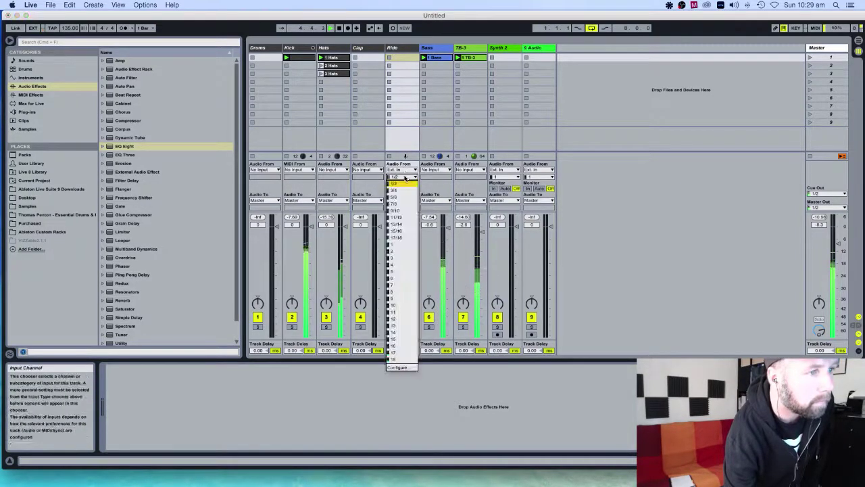
{"action": "left_click", "coordinate": [402, 212]}
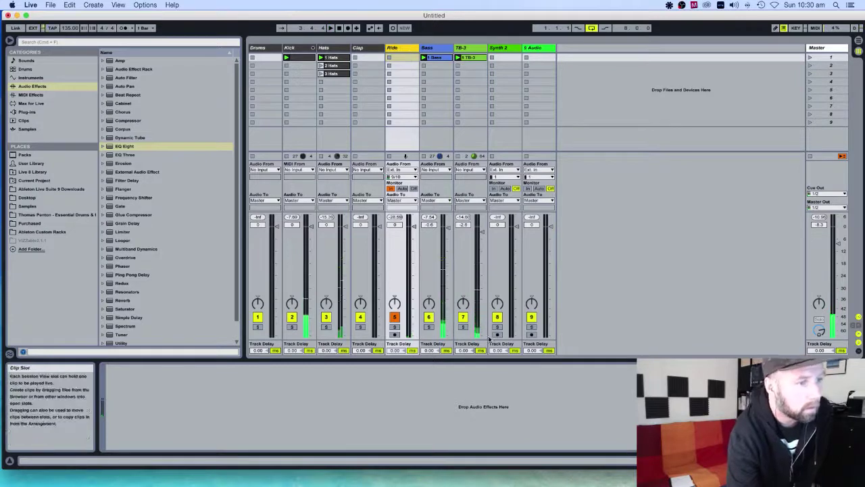
- Arm the Ride track and record a ride part of about 20 bars into its first clip slot
{"action": "left_click", "coordinate": [394, 334]}
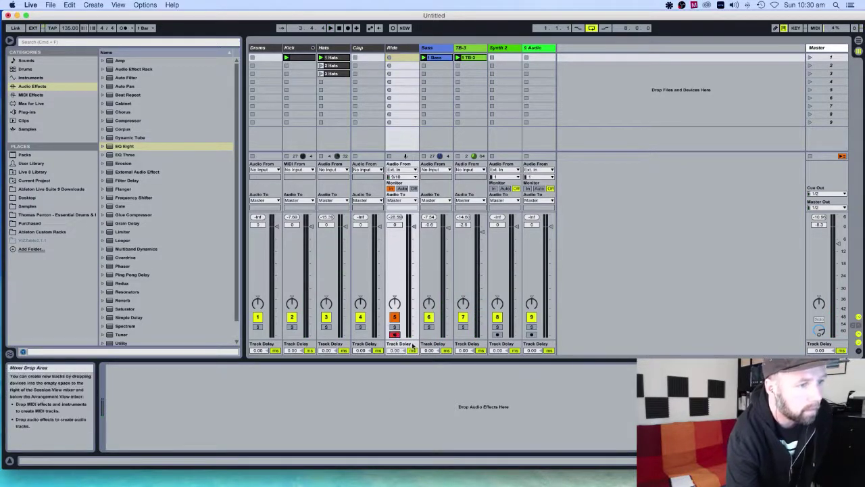
{"action": "left_click", "coordinate": [388, 58]}
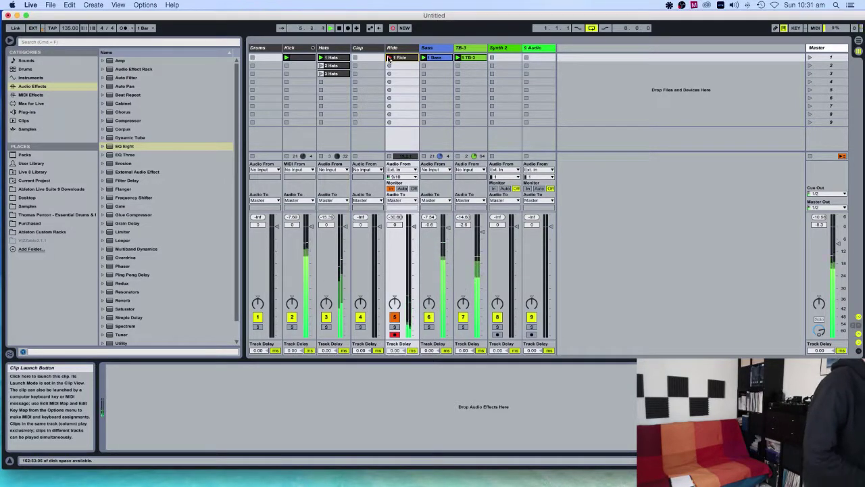
{"action": "left_click", "coordinate": [389, 59]}
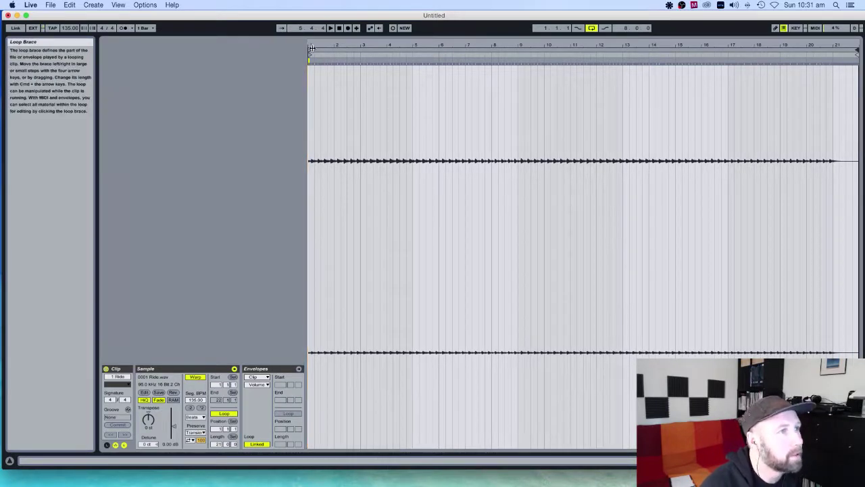
- In the 1 Ride clip, mark the early ride hits with warp markers and snap them onto 1.1.3 and 1.2
{"action": "left_click_drag", "start_coordinate": [311, 44], "coordinate": [311, 71]}
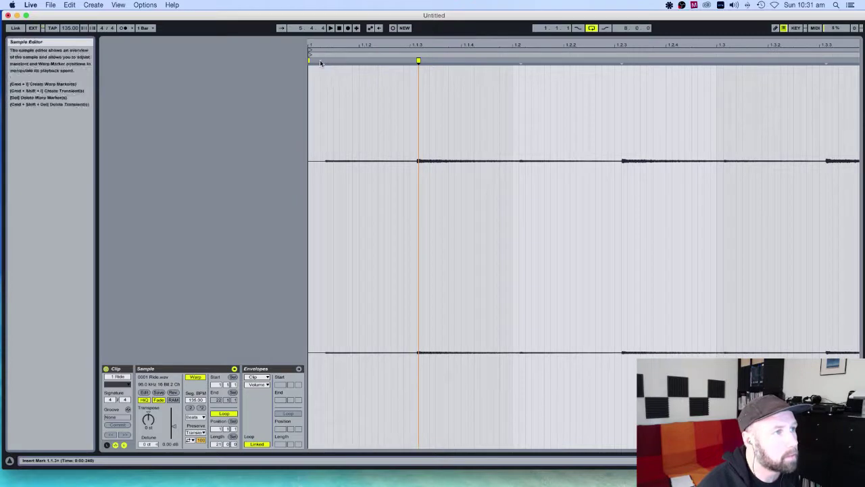
{"action": "mouse_move", "coordinate": [520, 62]}
{"action": "left_click_drag", "start_coordinate": [520, 63], "coordinate": [512, 62]}
{"action": "left_click_drag", "start_coordinate": [425, 63], "coordinate": [415, 62]}
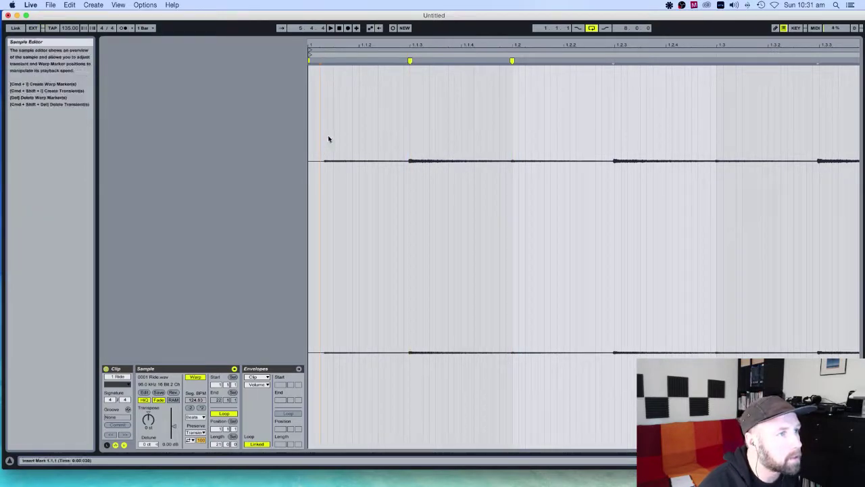
- Add a warp marker on the first ride hit in the 1 Ride clip and snap it onto 1.1.1
{"action": "left_click_drag", "start_coordinate": [322, 42], "coordinate": [329, 144]}
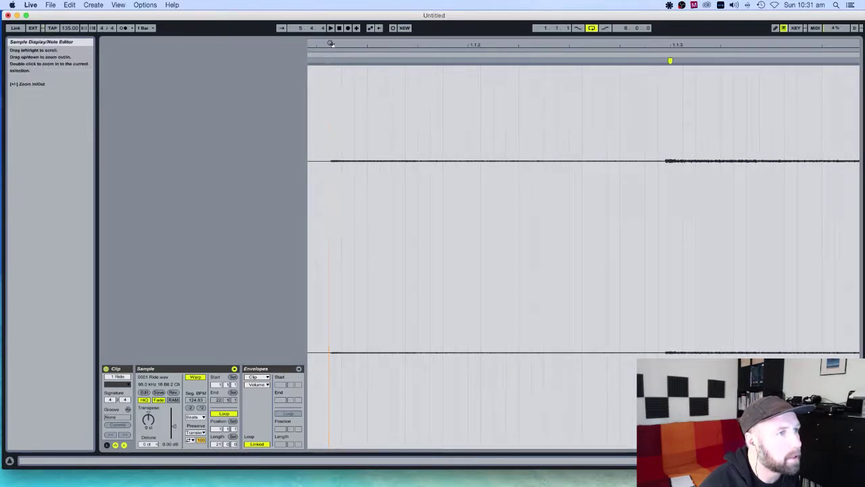
{"action": "left_click_drag", "start_coordinate": [329, 65], "coordinate": [342, 137]}
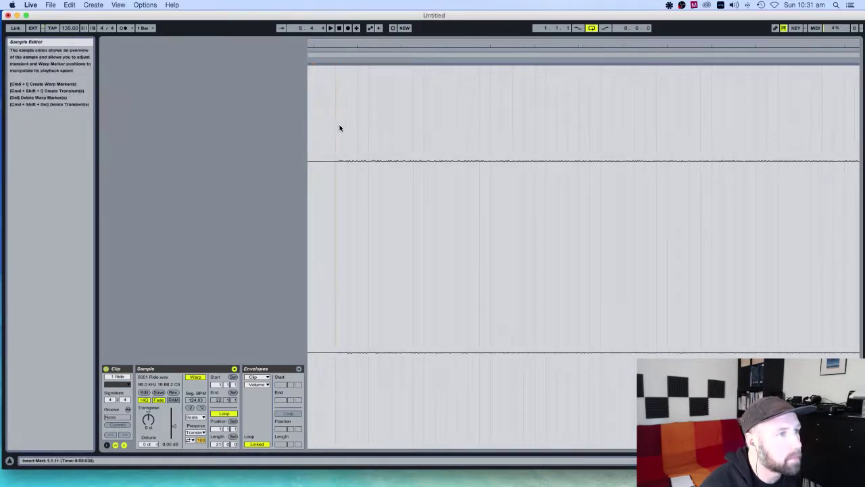
{"action": "key", "text": "space"}
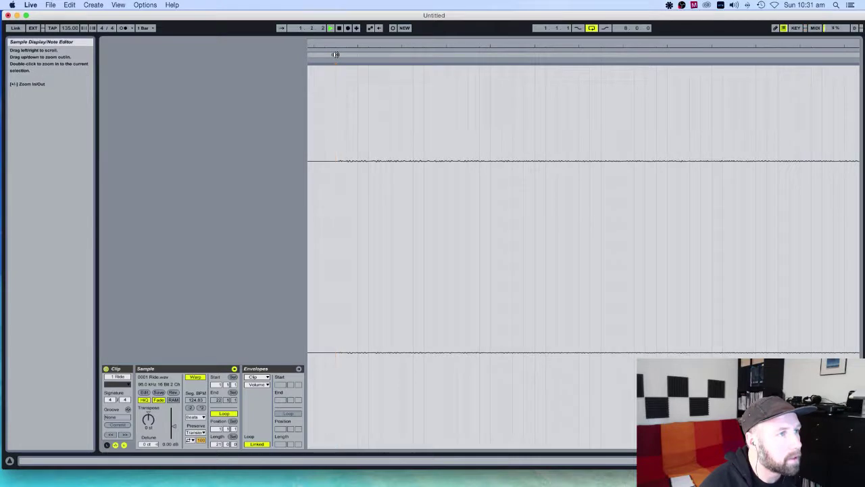
{"action": "key", "text": "space"}
{"action": "left_click", "coordinate": [336, 62]}
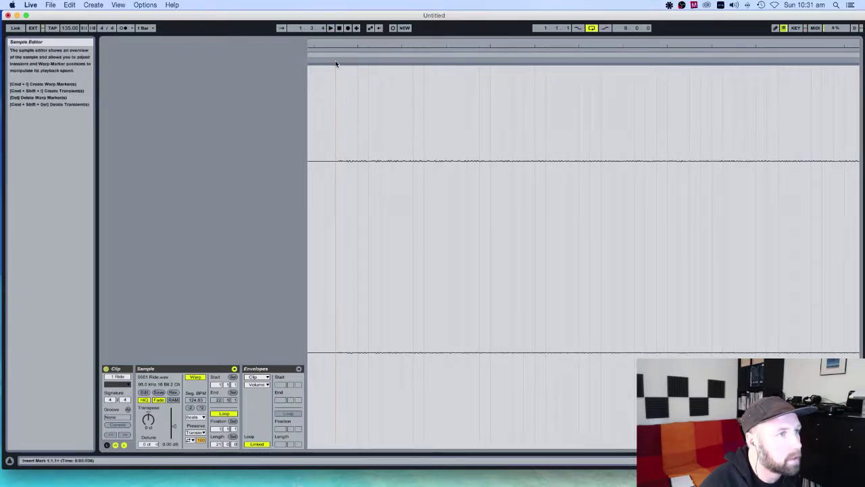
{"action": "key", "text": "super+i"}
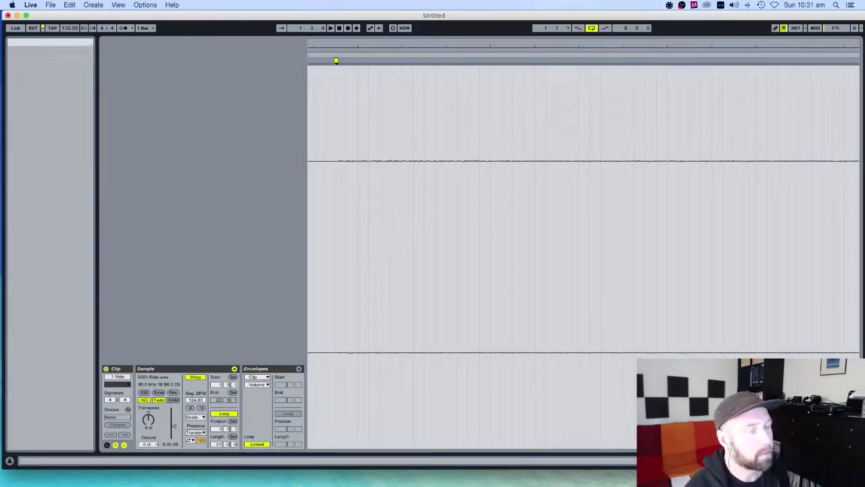
{"action": "mouse_move", "coordinate": [683, 461]}
{"action": "left_mouse_down"}
{"action": "mouse_move", "coordinate": [669, 461]}
{"action": "mouse_move", "coordinate": [703, 461]}
{"action": "left_mouse_up"}
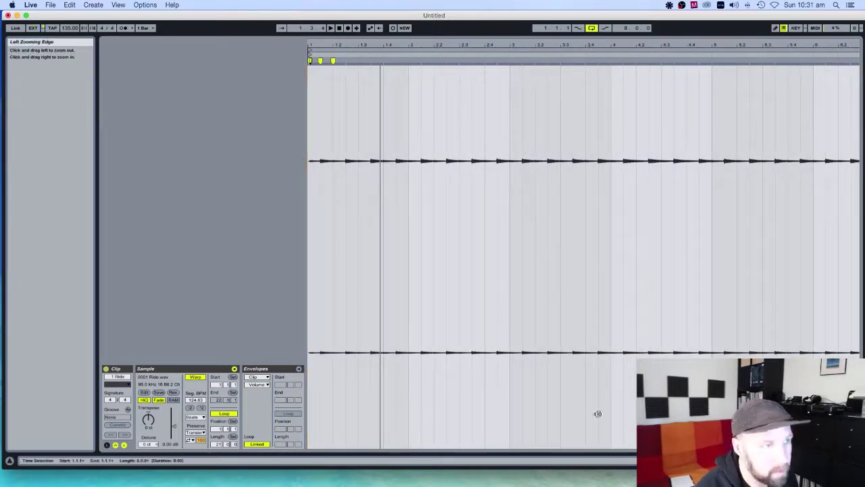
{"action": "left_click_drag", "start_coordinate": [349, 115], "coordinate": [349, 184]}
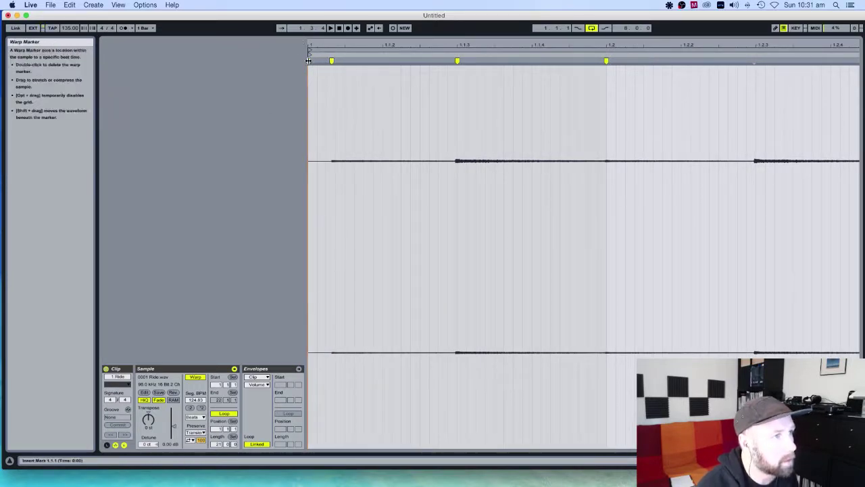
{"action": "left_click_drag", "start_coordinate": [331, 61], "coordinate": [309, 61]}
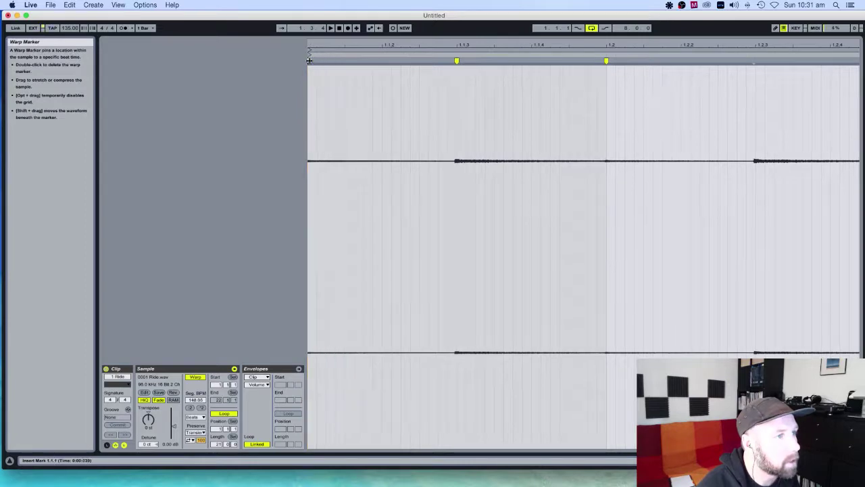
{"action": "left_click_drag", "start_coordinate": [757, 460], "coordinate": [770, 460]}
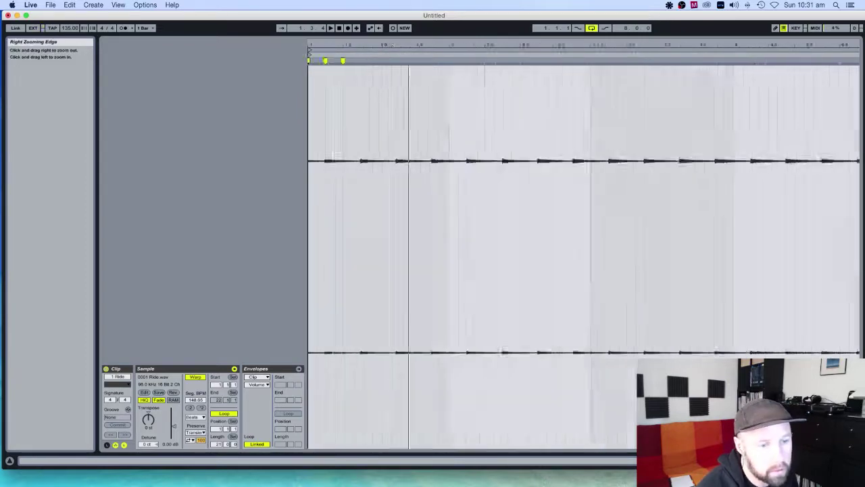
- Return to the session's clip grid, set the Ride track's input to No Input and launch scene 1
{"action": "key", "text": "Tab"}
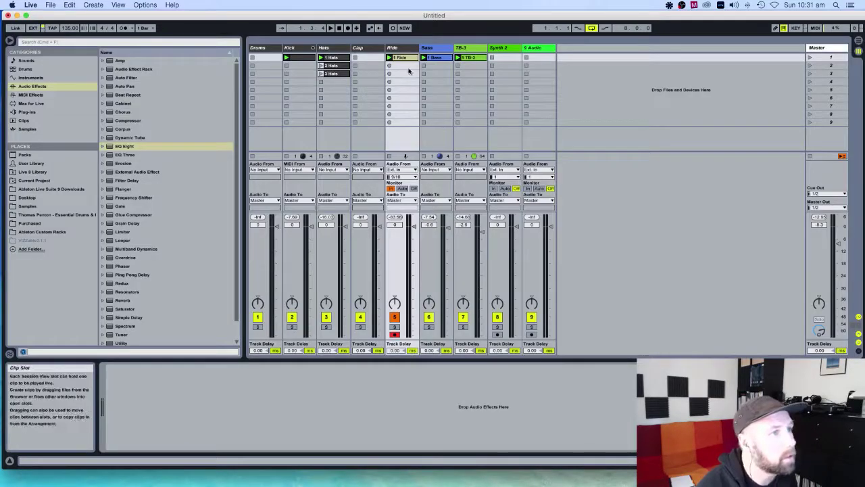
{"action": "left_click", "coordinate": [401, 170]}
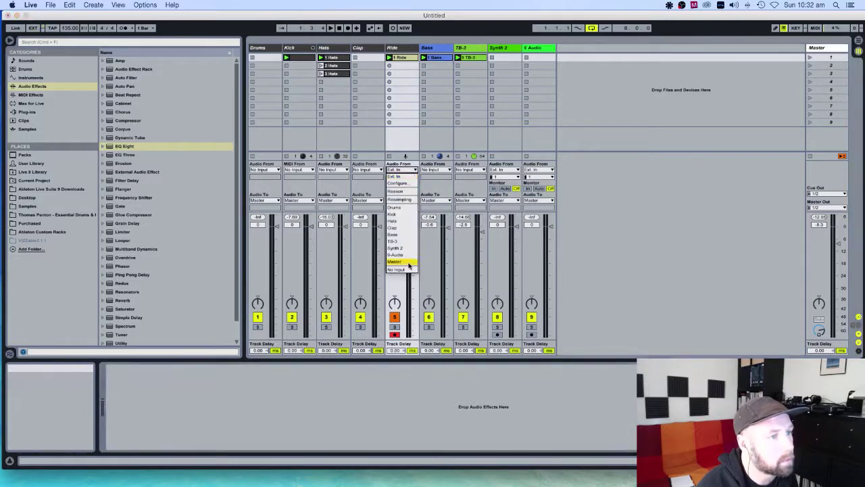
{"action": "left_click", "coordinate": [408, 269]}
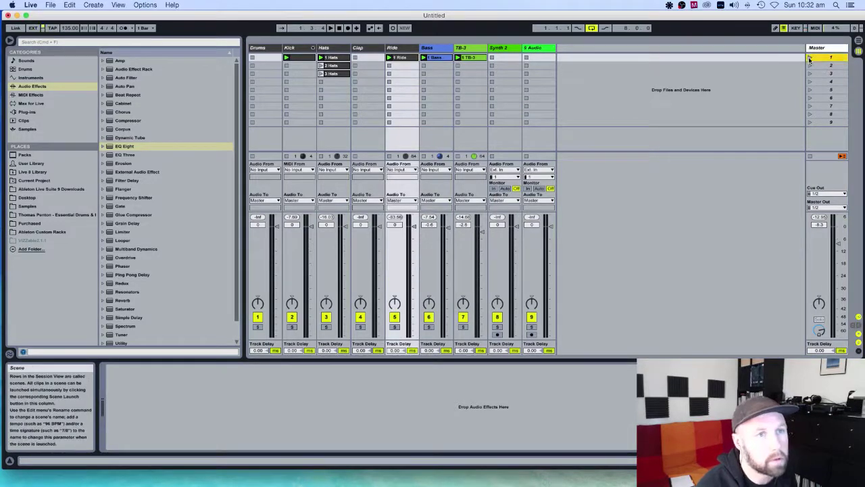
{"action": "left_click", "coordinate": [810, 59]}
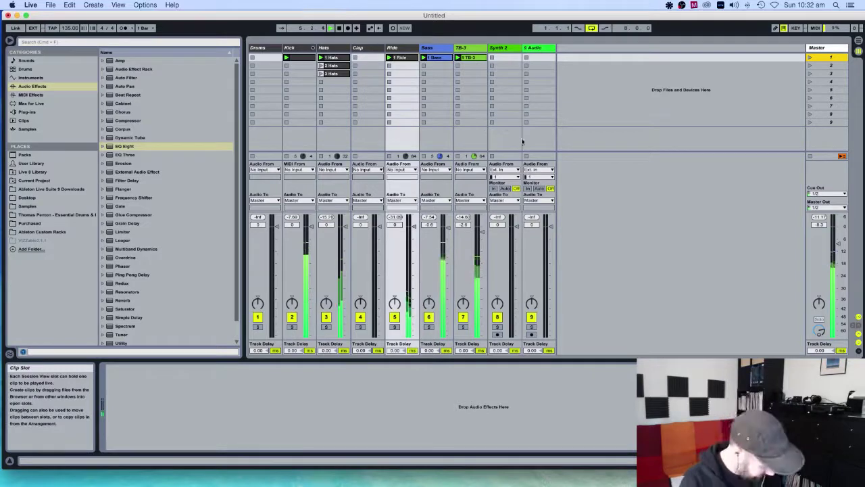
- Switch to Firefox and check the stream status, viewers and chat on the YouTube Live Dashboard, and put the window away again
{"action": "mouse_move", "coordinate": [418, 483]}
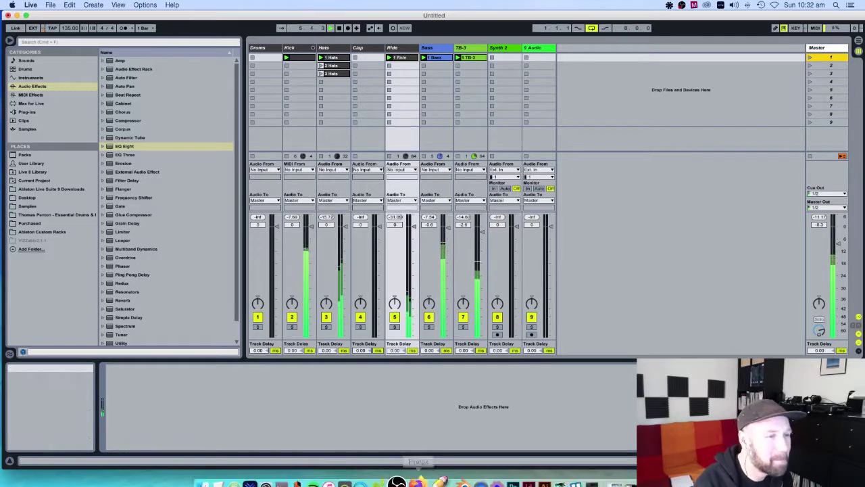
{"action": "left_click", "coordinate": [417, 482]}
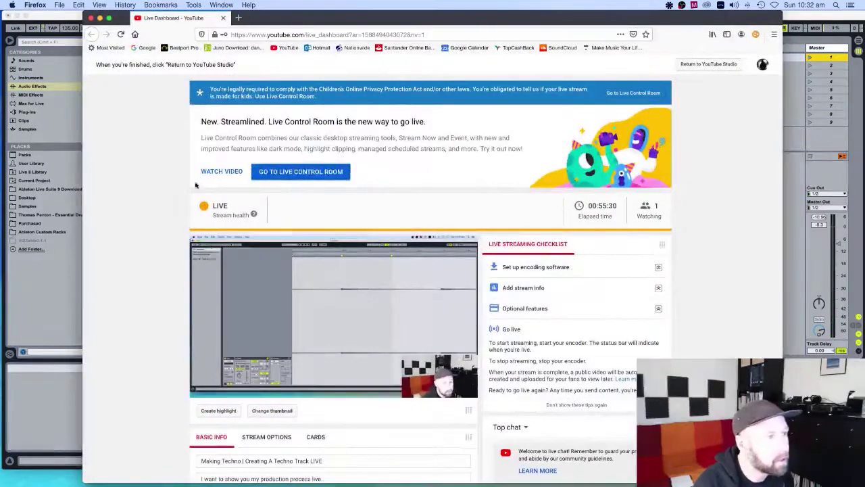
{"action": "scroll", "coordinate": [170, 170], "scroll_direction": "down", "scroll_amount": 4}
{"action": "scroll", "coordinate": [171, 172], "scroll_direction": "down", "scroll_amount": 3}
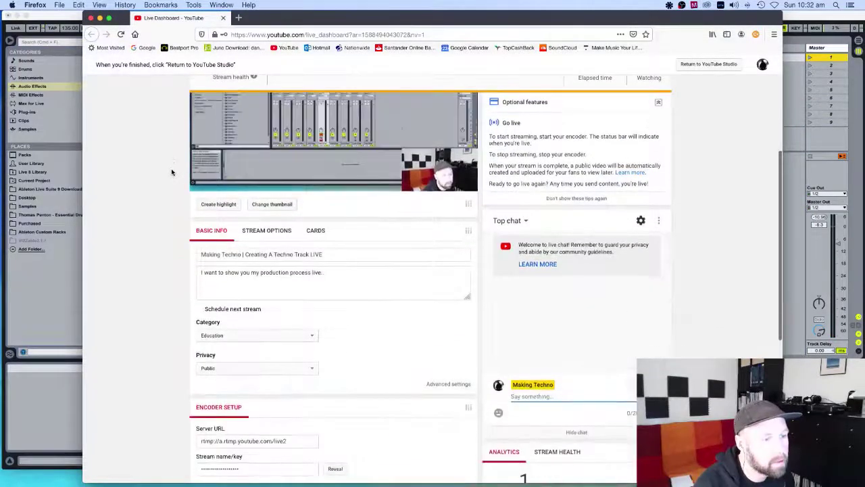
{"action": "scroll", "coordinate": [171, 172], "scroll_direction": "up", "scroll_amount": 5}
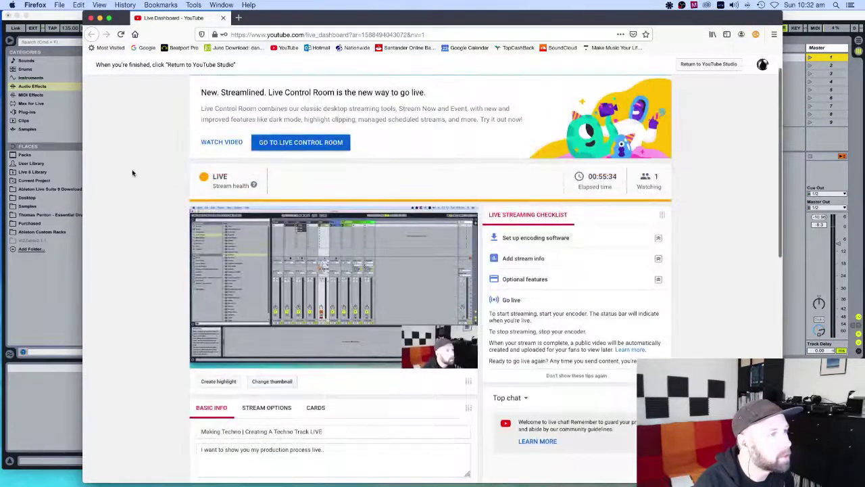
{"action": "scroll", "coordinate": [135, 169], "scroll_direction": "down", "scroll_amount": 3}
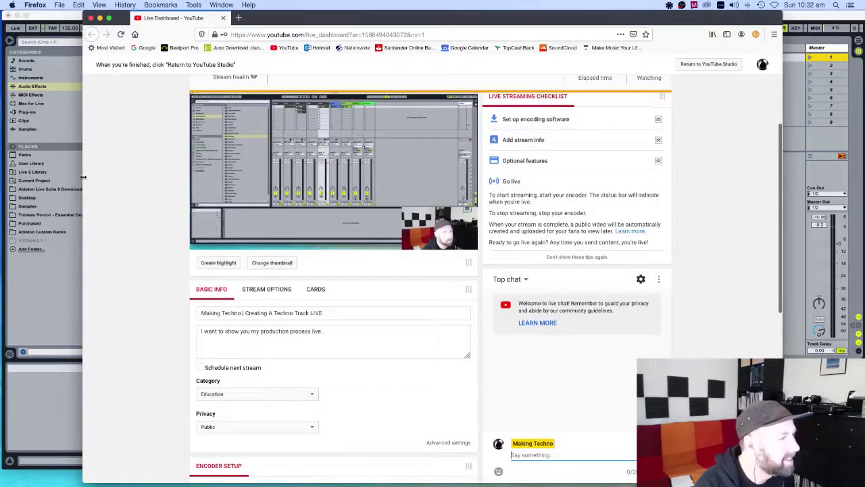
{"action": "left_click_drag", "start_coordinate": [82, 177], "coordinate": [142, 177]}
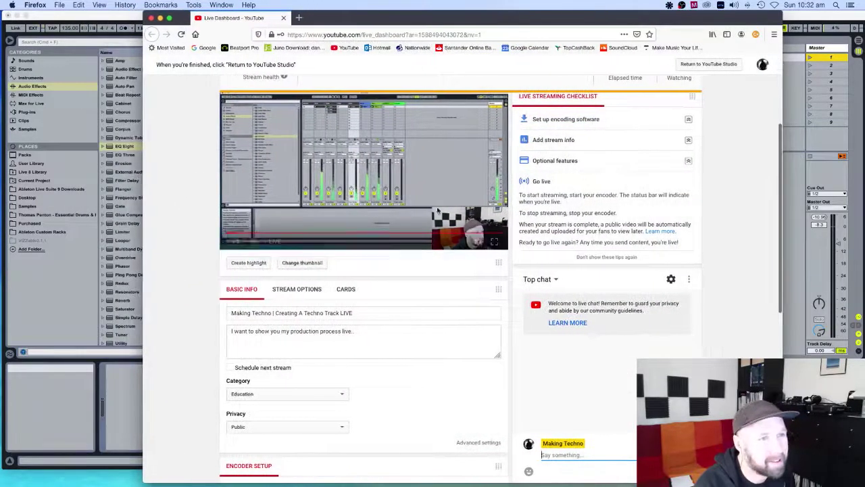
{"action": "scroll", "coordinate": [475, 215], "scroll_direction": "up", "scroll_amount": 3}
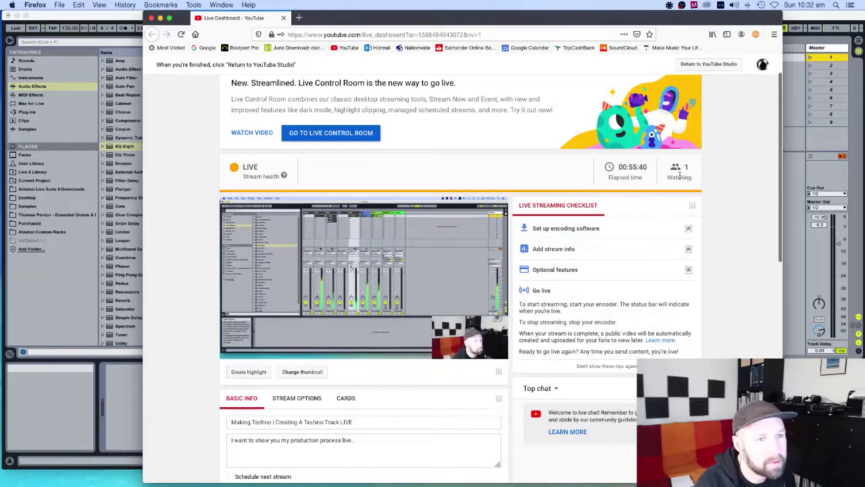
{"action": "left_click", "coordinate": [161, 19]}
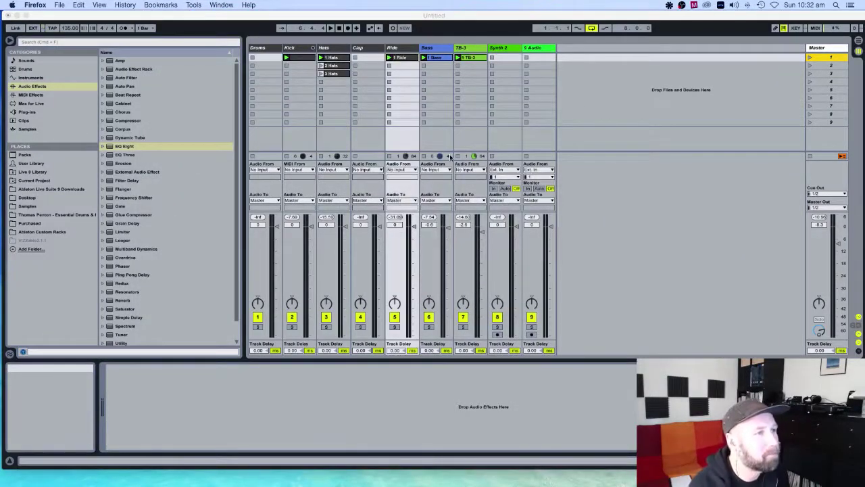
- Go through the Clap, Drums, Kick and TB-3 tracks to examine their device chains
{"action": "left_click", "coordinate": [363, 51]}
{"action": "left_click", "coordinate": [364, 51]}
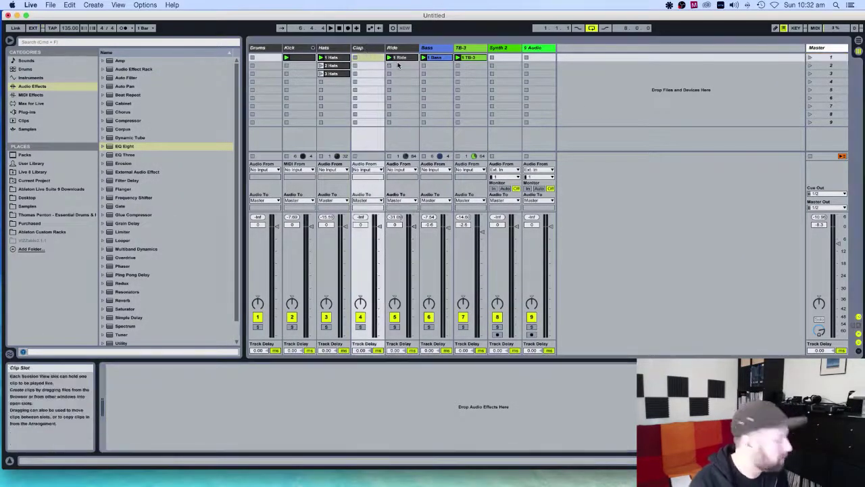
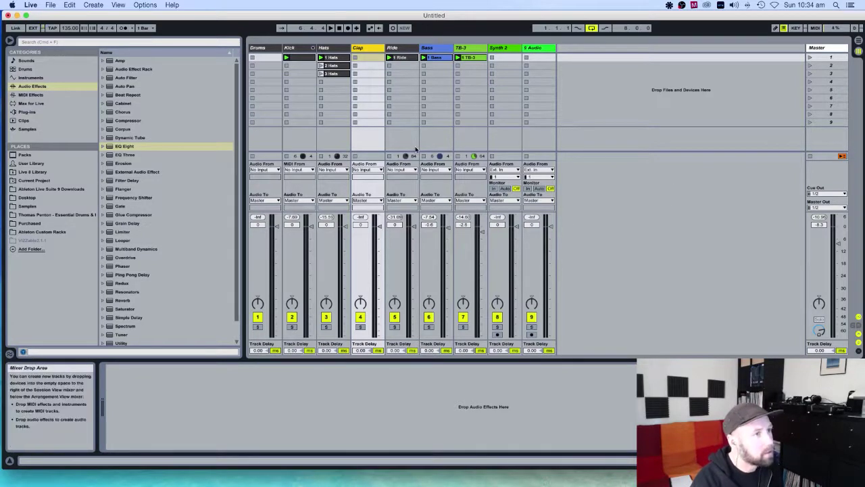
{"action": "left_click", "coordinate": [259, 48]}
{"action": "left_click", "coordinate": [631, 97]}
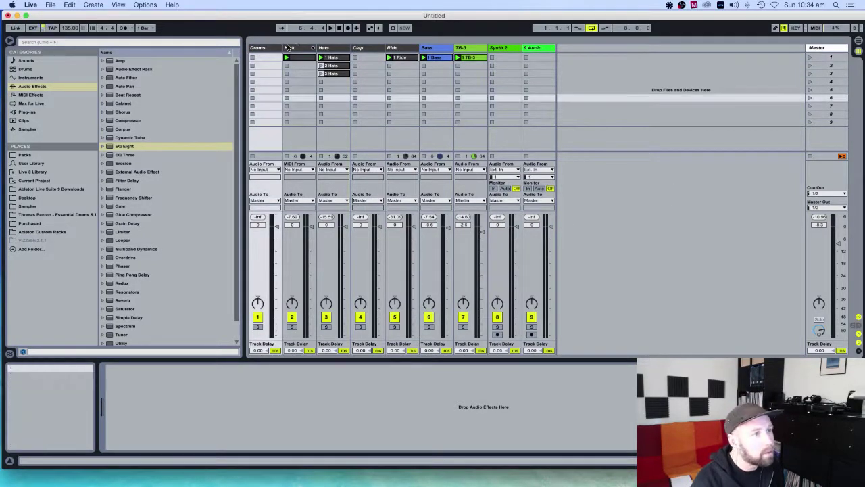
{"action": "left_click", "coordinate": [288, 48]}
{"action": "left_click", "coordinate": [357, 48]}
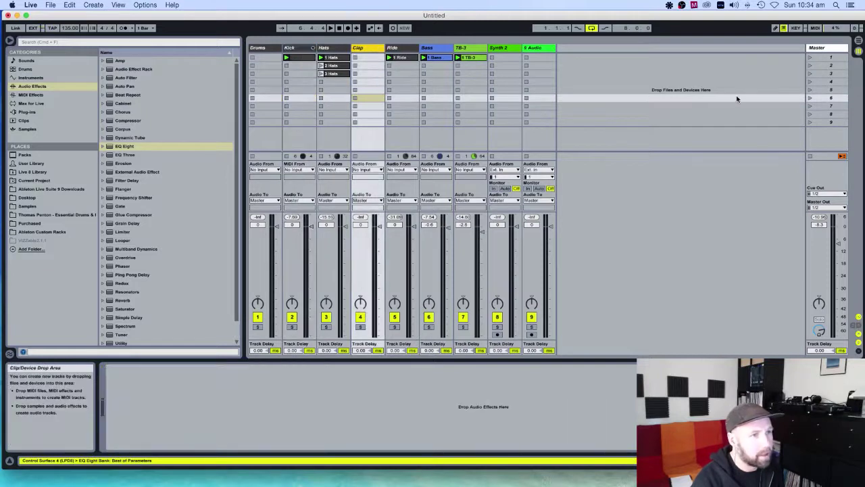
{"action": "left_click", "coordinate": [474, 50]}
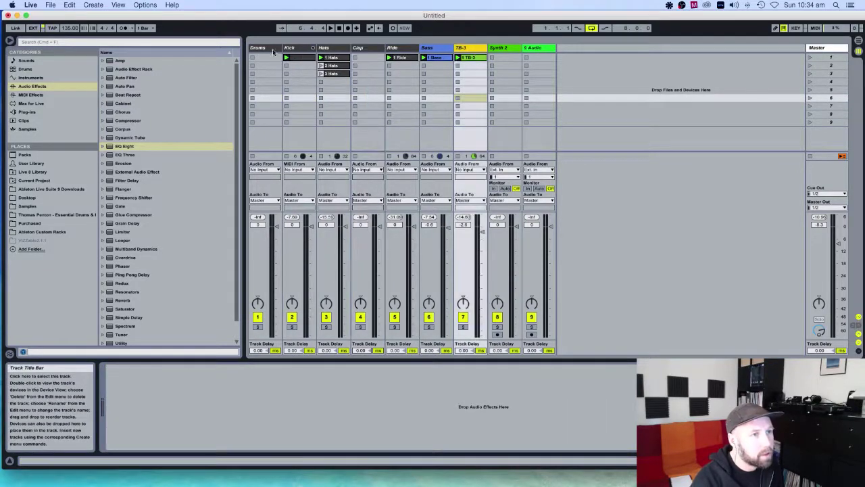
{"action": "left_click", "coordinate": [290, 48]}
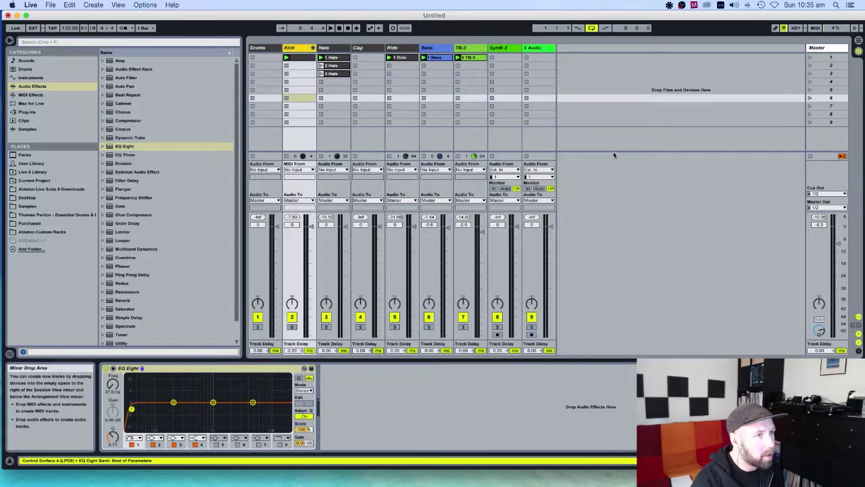
- With scene 1 playing, move the 1 Ride clip to scene 4, copy the 3 Hats clip there too, and relaunch scene 1
{"action": "left_click", "coordinate": [810, 57]}
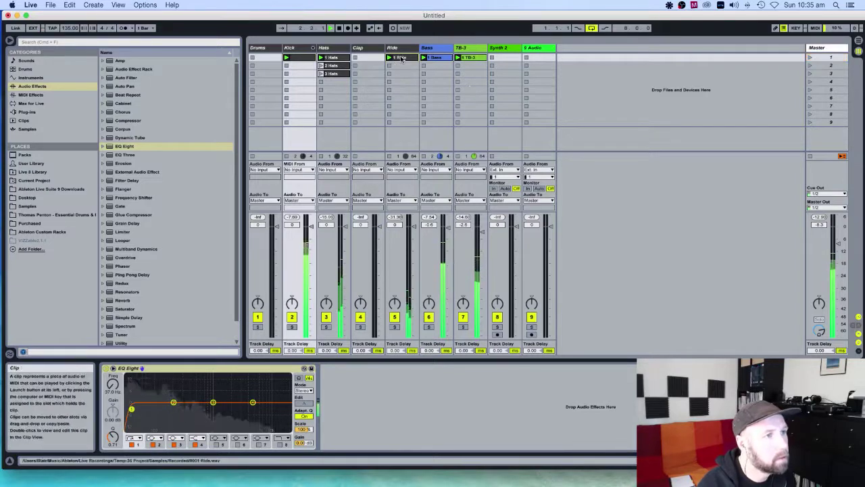
{"action": "left_click_drag", "start_coordinate": [400, 58], "coordinate": [399, 82]}
{"action": "left_click", "coordinate": [333, 73]}
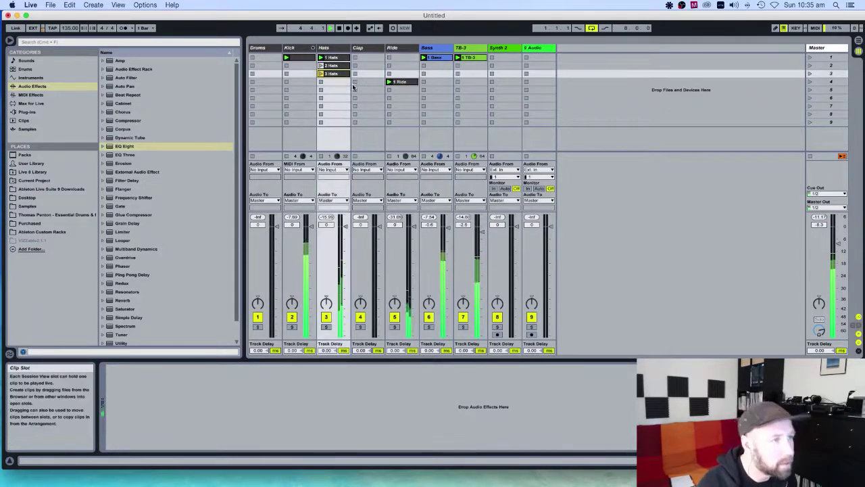
{"action": "left_click_drag", "start_coordinate": [351, 86], "coordinate": [334, 82]}
{"action": "left_click", "coordinate": [809, 57]}
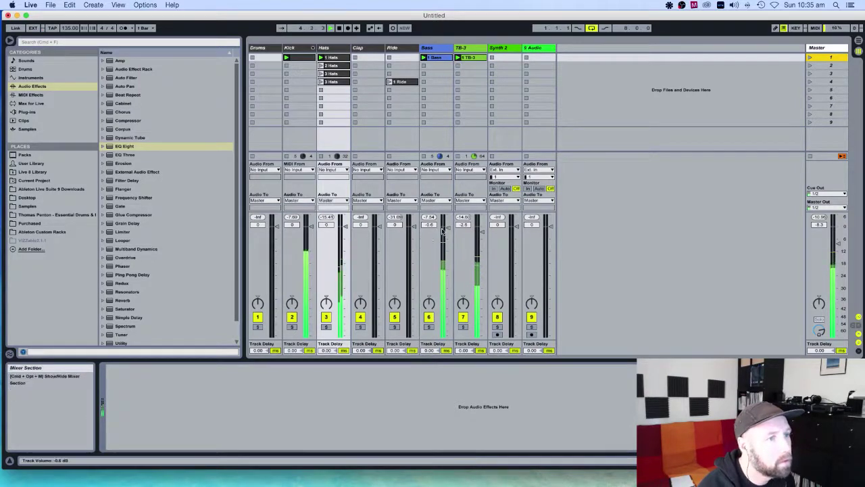
- Lower the Bass track's volume to -2.1 dB and show its device chain
{"action": "left_click_drag", "start_coordinate": [447, 228], "coordinate": [447, 233]}
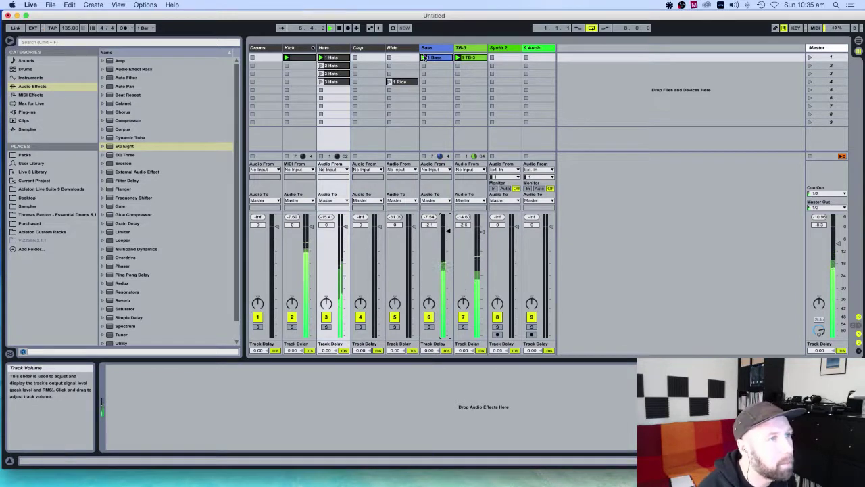
{"action": "left_click", "coordinate": [331, 48]}
{"action": "left_click", "coordinate": [422, 65]}
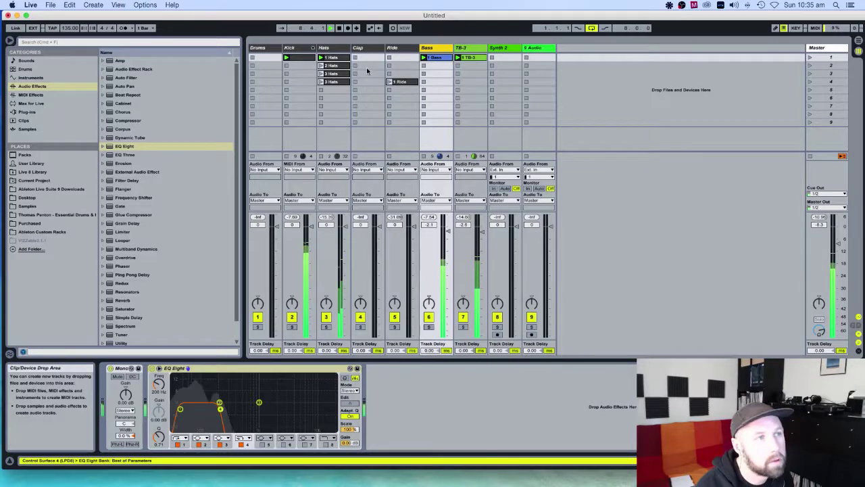
- Launch the 2 Hats clip, set the Hats track's volume to -2.6 dB and select that track
{"action": "left_click", "coordinate": [320, 66]}
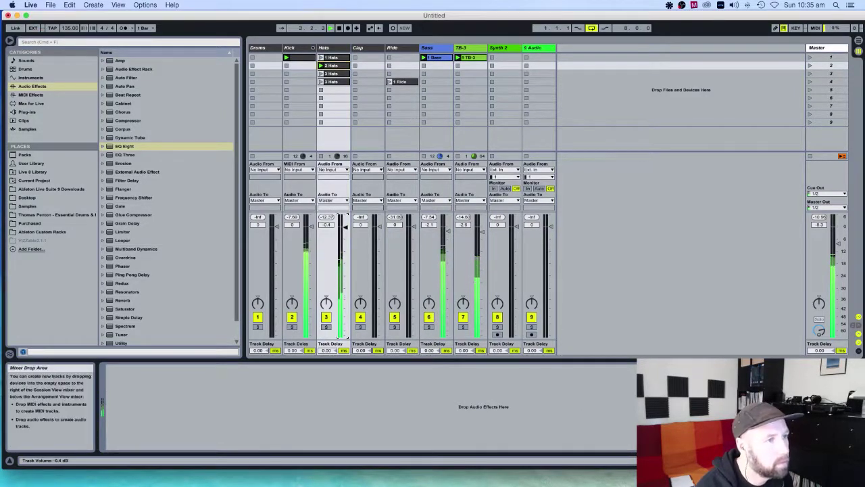
{"action": "left_click_drag", "start_coordinate": [345, 227], "coordinate": [344, 232]}
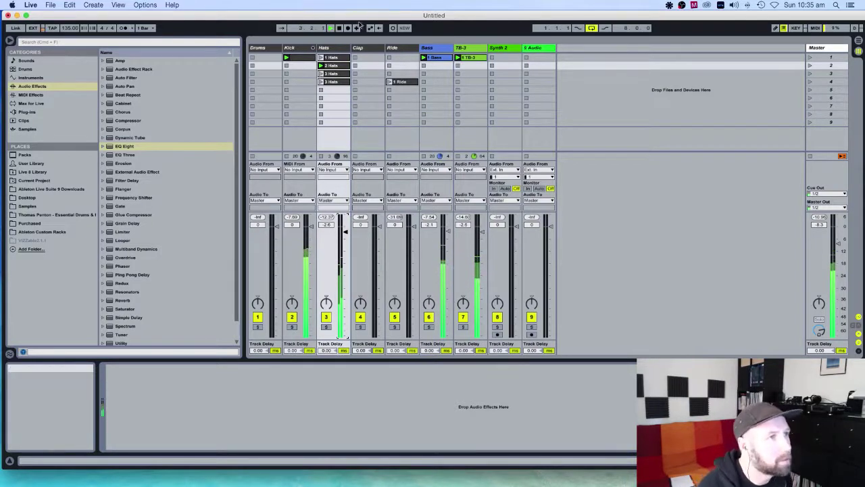
{"action": "left_click", "coordinate": [340, 48]}
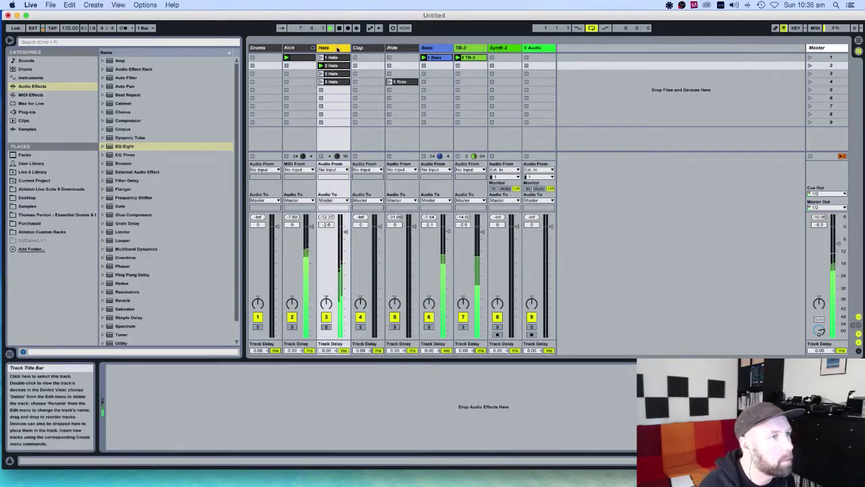
- Show the Kick track's device chain and examine its EQ Eight while the clips play
{"action": "left_click", "coordinate": [296, 49]}
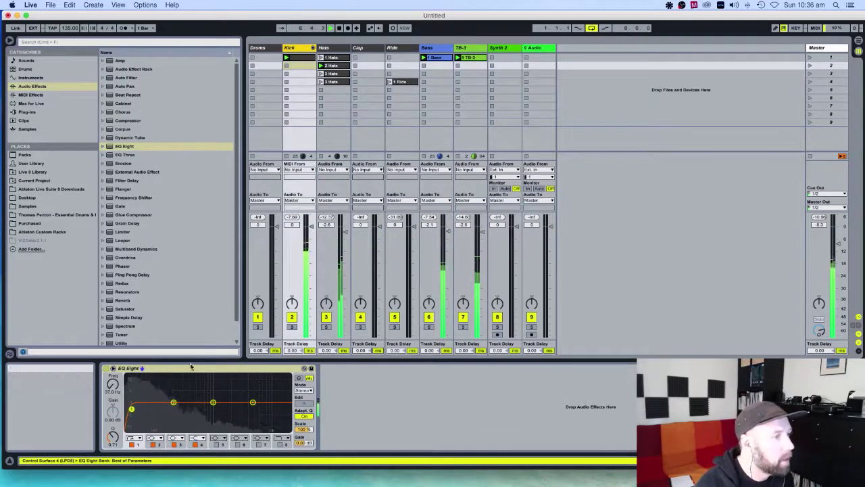
{"action": "left_click", "coordinate": [192, 370]}
{"action": "left_click", "coordinate": [302, 49]}
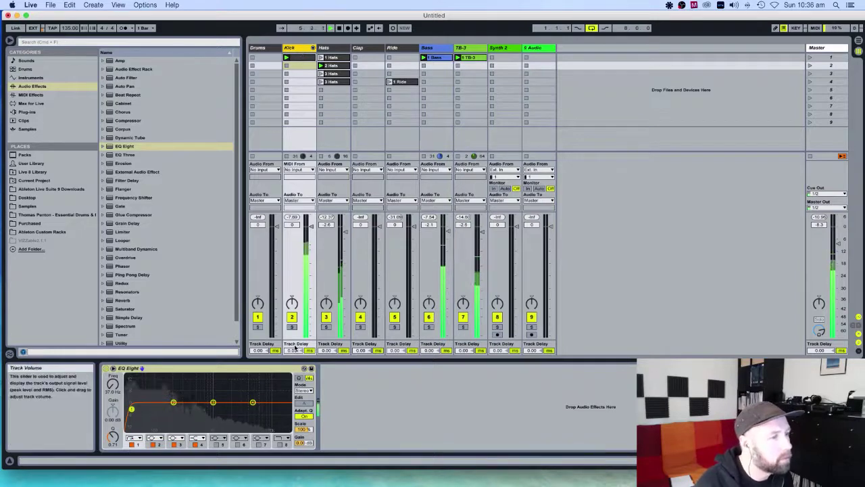
{"action": "left_click", "coordinate": [229, 371]}
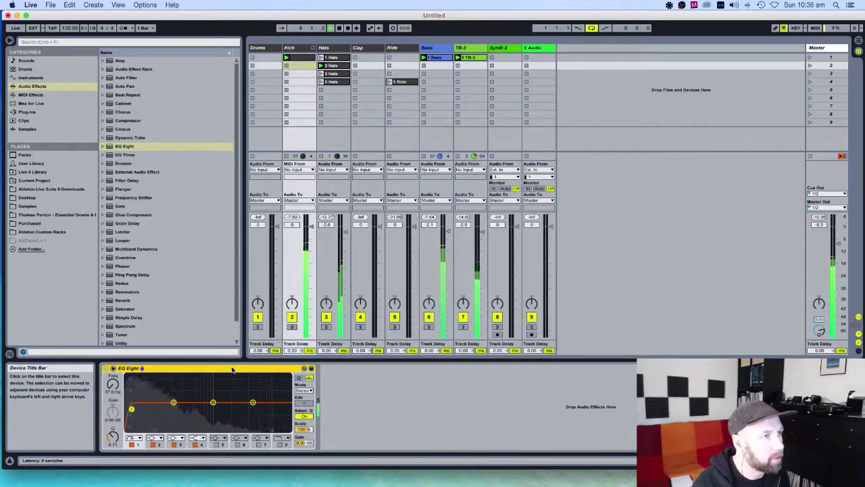
- Launch the 3 Hats clip in scene 3 and show the Hats track's device chain
{"action": "left_click", "coordinate": [334, 49]}
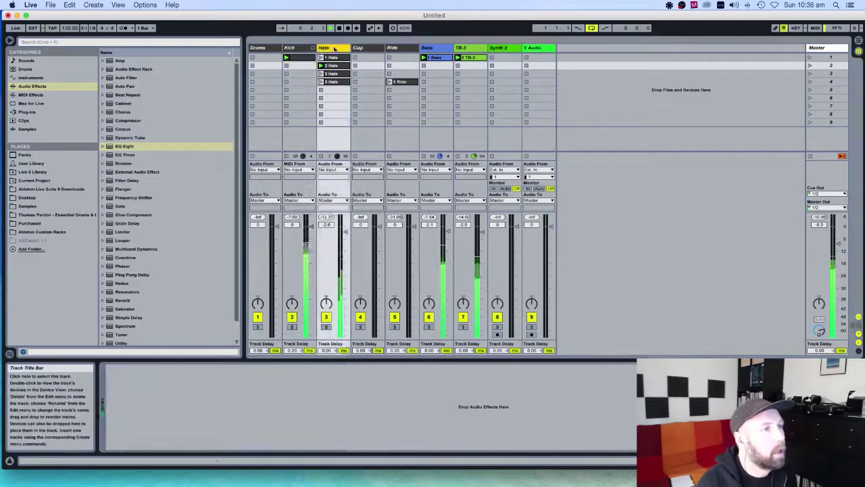
{"action": "left_click", "coordinate": [331, 73]}
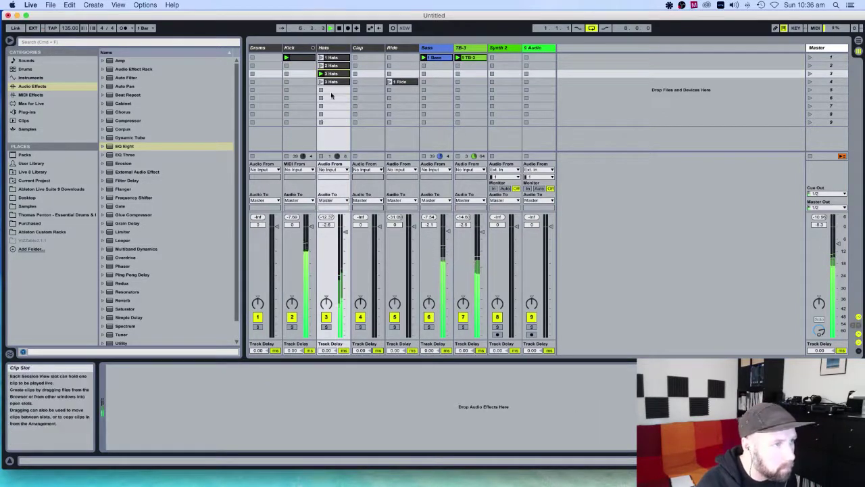
{"action": "left_click", "coordinate": [329, 48]}
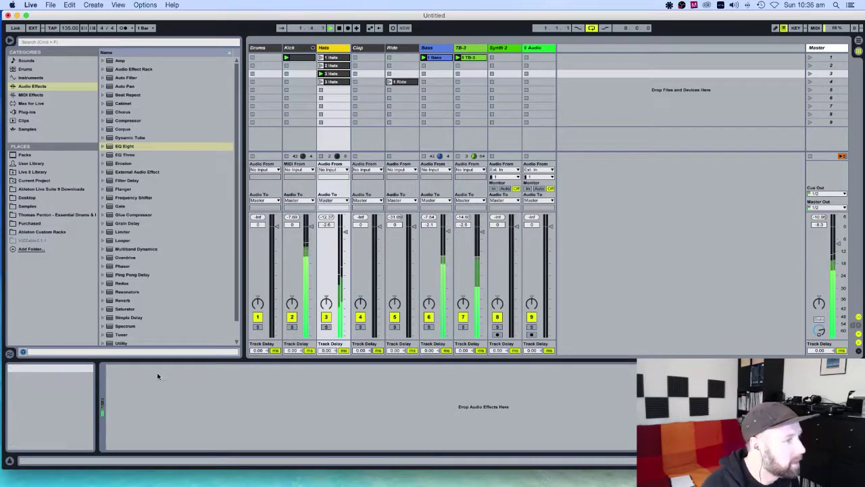
- Find the Chorus among the audio effects, expand its presets and add the effect to the Hats track
{"action": "scroll", "coordinate": [120, 274], "scroll_direction": "down", "scroll_amount": 1}
{"action": "scroll", "coordinate": [120, 275], "scroll_direction": "up", "scroll_amount": 1}
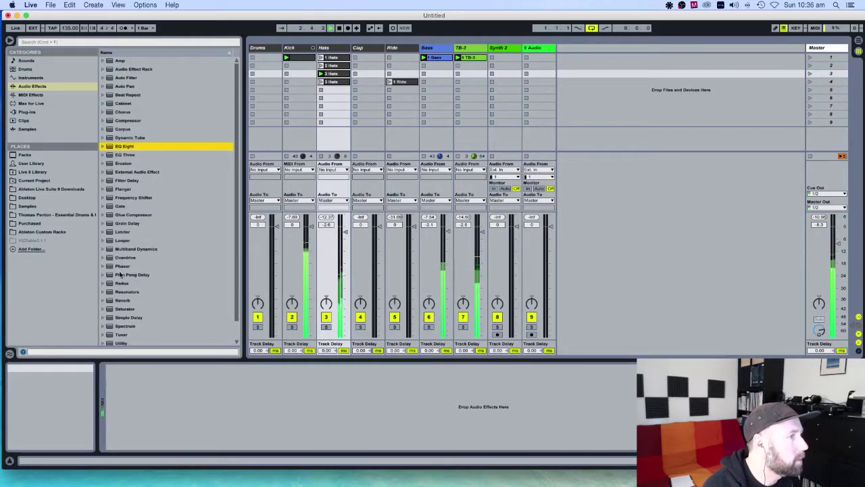
{"action": "scroll", "coordinate": [120, 200], "scroll_direction": "down", "scroll_amount": 2}
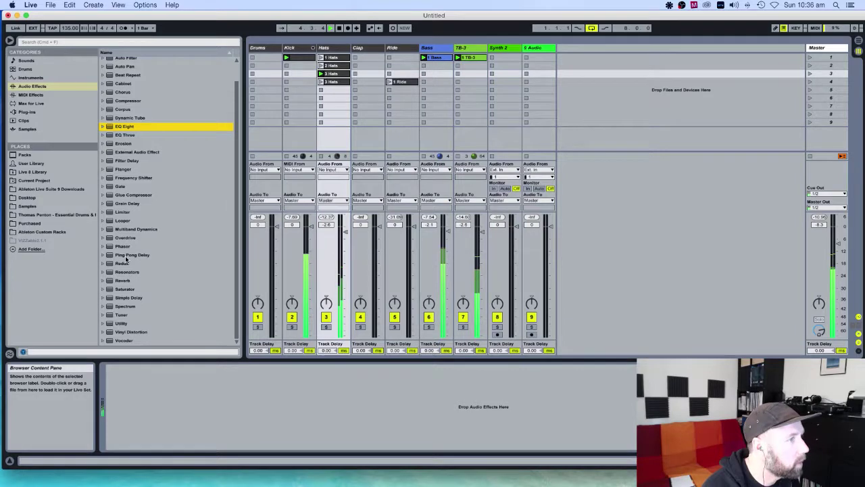
{"action": "left_click", "coordinate": [116, 92]}
{"action": "left_click", "coordinate": [110, 92]}
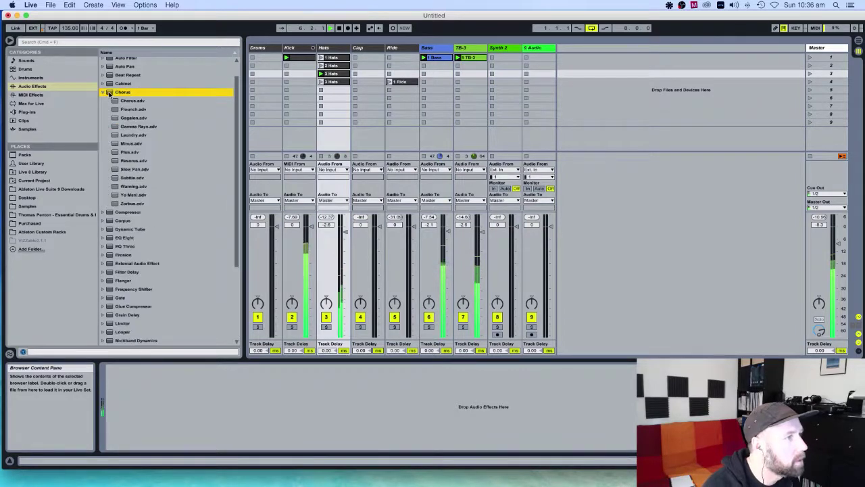
{"action": "left_click_drag", "start_coordinate": [108, 92], "coordinate": [151, 405]}
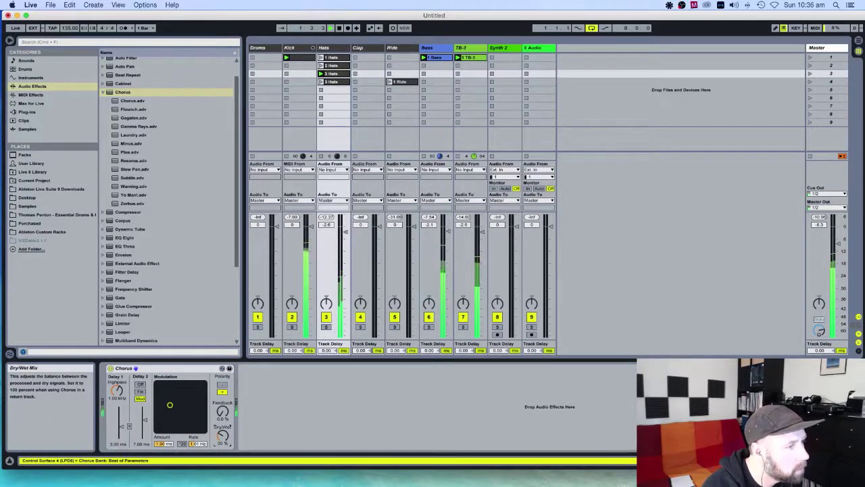
- Try the Chorus on the hats with a 0.33 Hz rate, 879 Hz highpass, 11.2 ms Delay 1 and 30% dry/wet
{"action": "left_click_drag", "start_coordinate": [222, 435], "coordinate": [222, 426]}
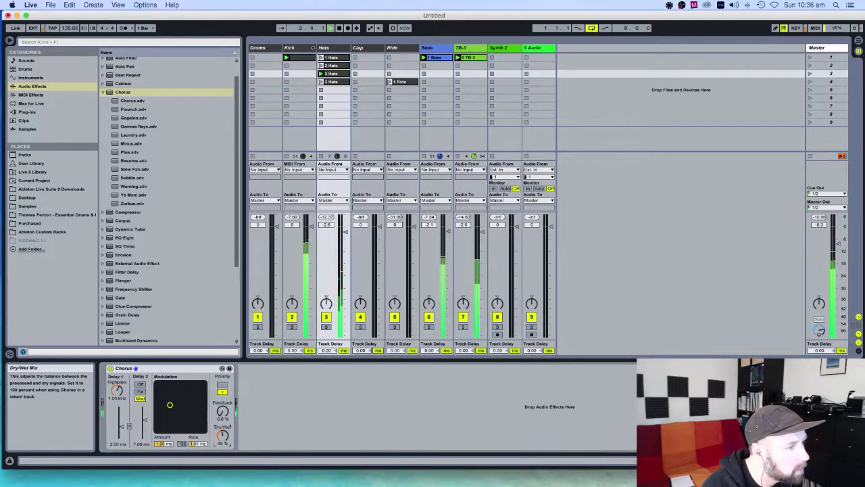
{"action": "mouse_move", "coordinate": [162, 444]}
{"action": "left_mouse_down"}
{"action": "mouse_move", "coordinate": [163, 456]}
{"action": "mouse_move", "coordinate": [167, 446]}
{"action": "left_mouse_up"}
{"action": "left_click_drag", "start_coordinate": [222, 436], "coordinate": [175, 415]}
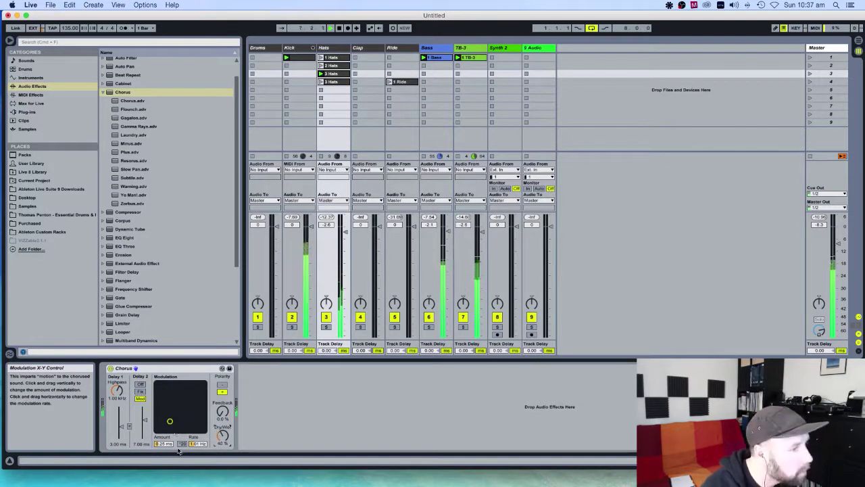
{"action": "left_click_drag", "start_coordinate": [200, 445], "coordinate": [223, 442]}
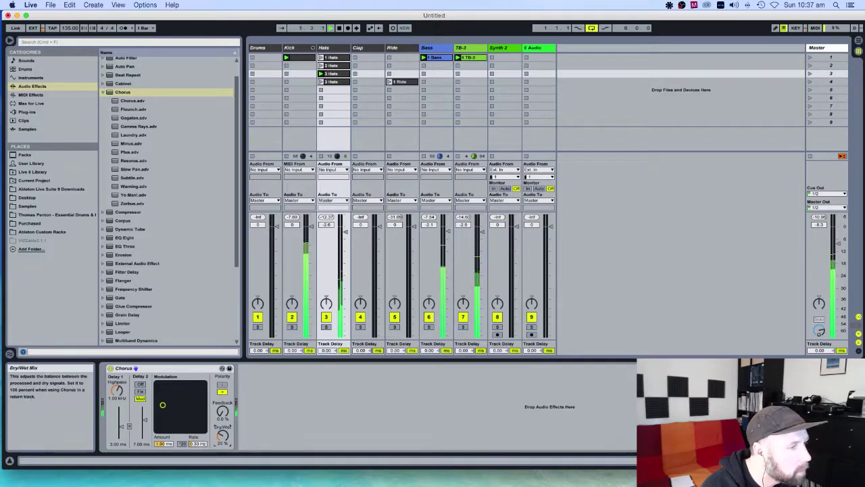
{"action": "left_click_drag", "start_coordinate": [117, 391], "coordinate": [117, 398]}
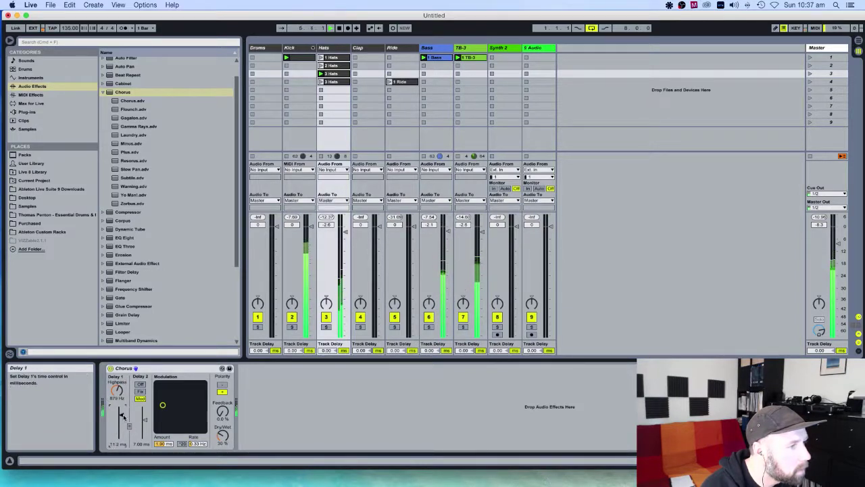
- Load the Flounch preset into the Hats Chorus, with a 0.10 Hz rate and 25% dry/wet, and collapse the Chorus presets
{"action": "left_click", "coordinate": [124, 368]}
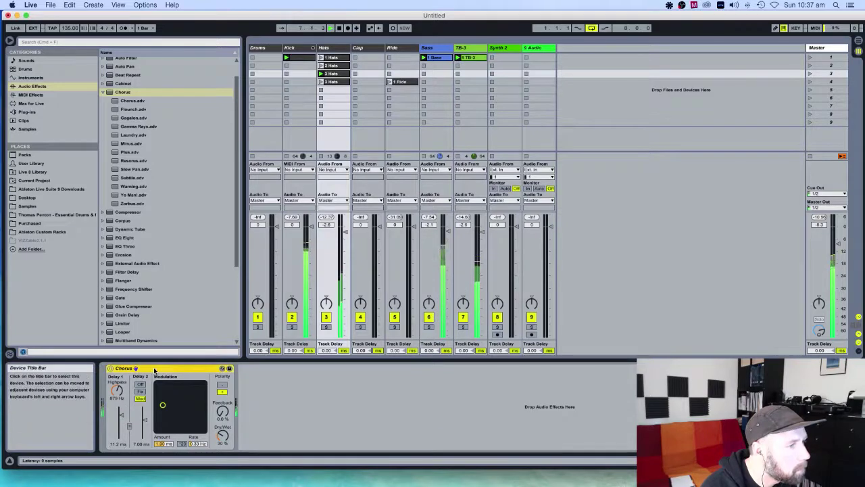
{"action": "double_click", "coordinate": [125, 108]}
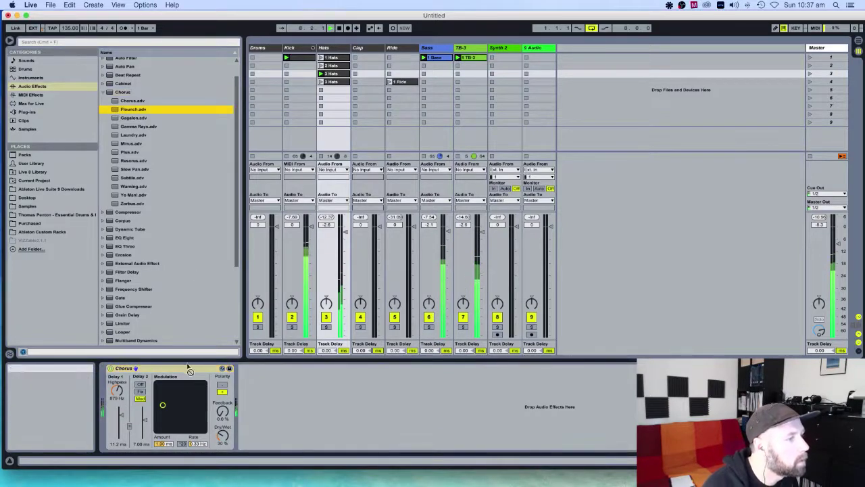
{"action": "left_click_drag", "start_coordinate": [223, 435], "coordinate": [223, 446]}
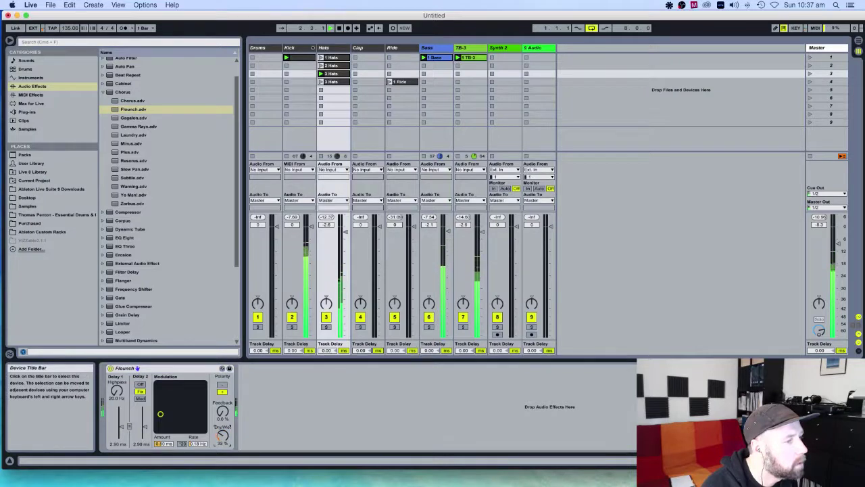
{"action": "left_click_drag", "start_coordinate": [221, 435], "coordinate": [221, 414]}
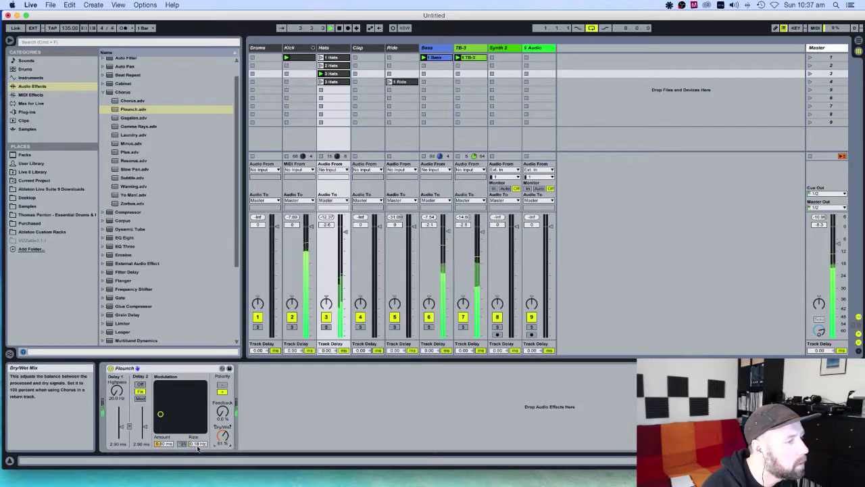
{"action": "left_click_drag", "start_coordinate": [197, 444], "coordinate": [197, 451]}
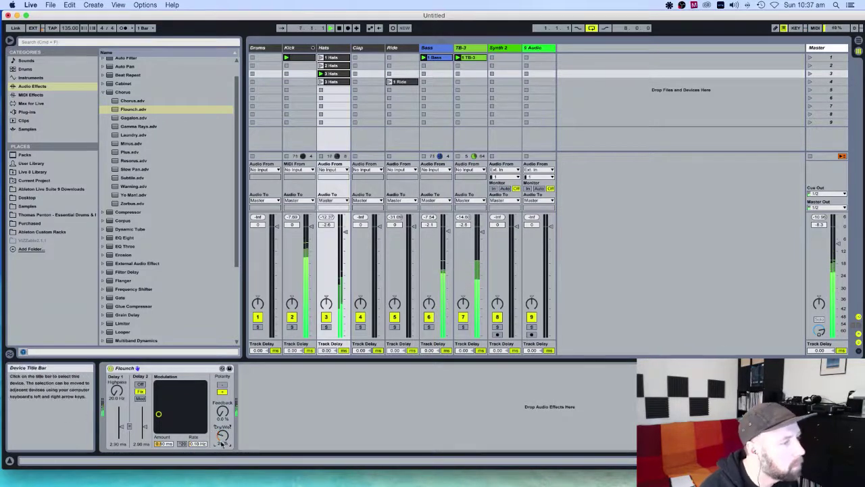
{"action": "left_click", "coordinate": [123, 92]}
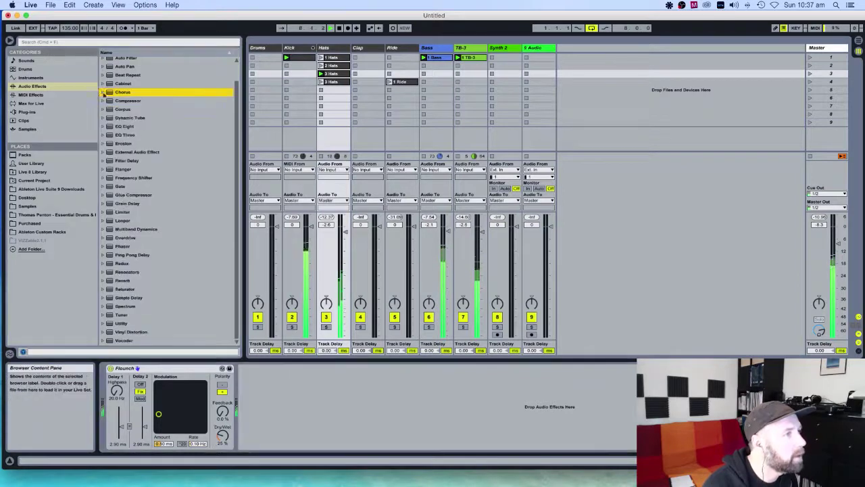
- Launch the 3 Hats clip and the 1 Ride clip in scene 4
{"action": "left_click", "coordinate": [368, 73]}
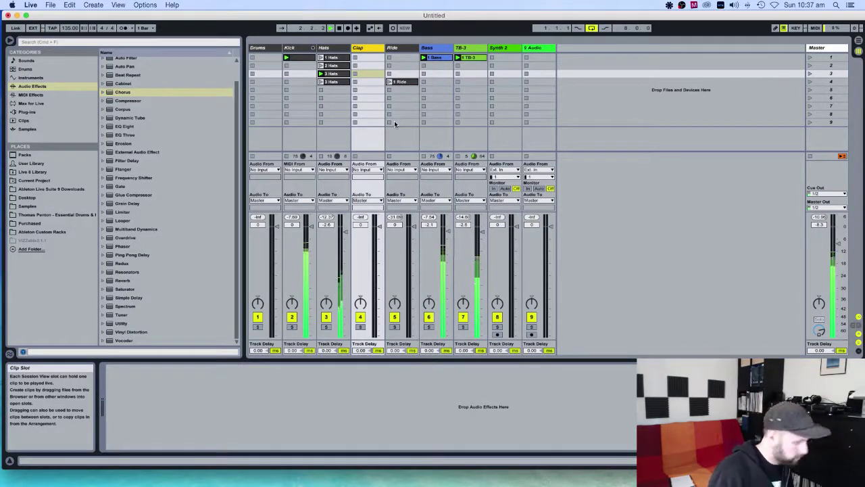
{"action": "left_click", "coordinate": [320, 81]}
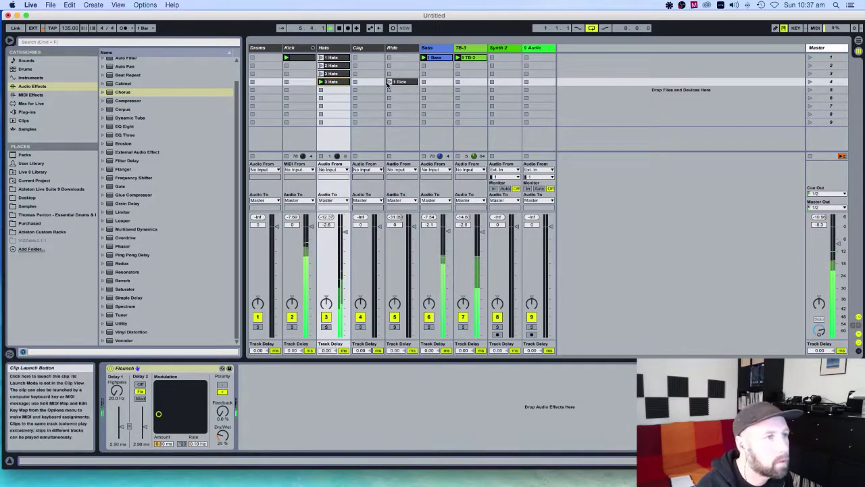
{"action": "left_click", "coordinate": [389, 81]}
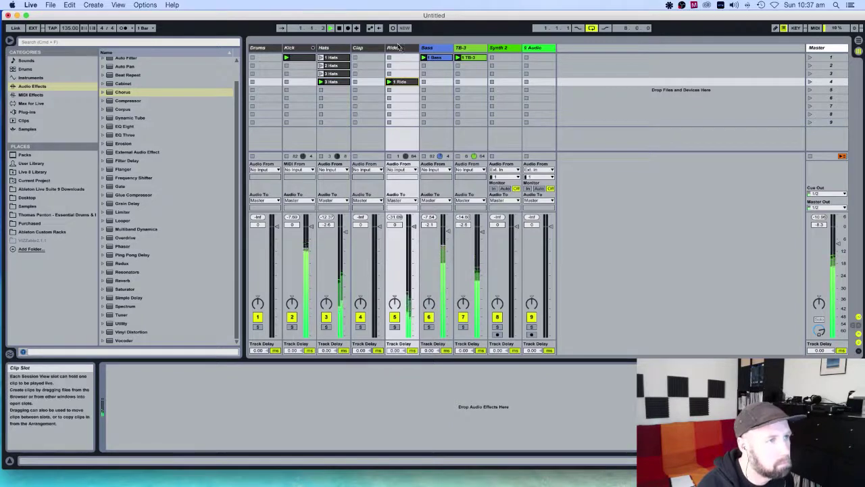
- Pan the Ride track slightly to the right and set its volume to -1.0 dB
{"action": "left_click", "coordinate": [406, 295]}
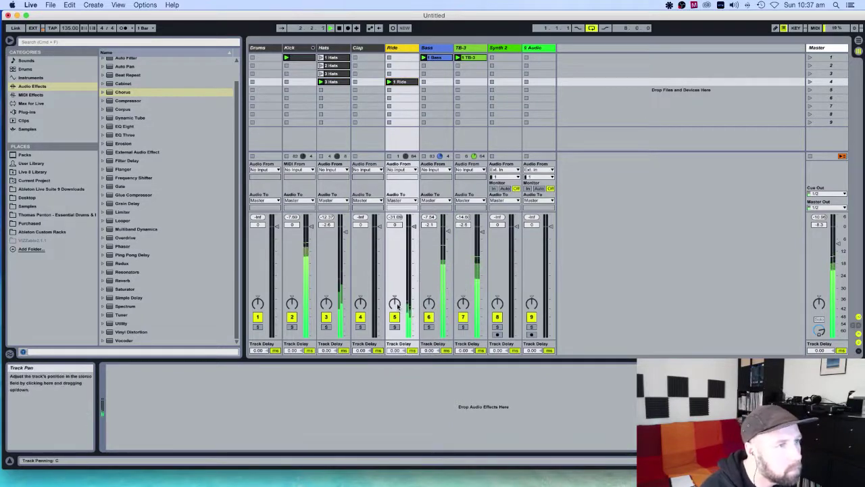
{"action": "left_click_drag", "start_coordinate": [397, 306], "coordinate": [397, 301]}
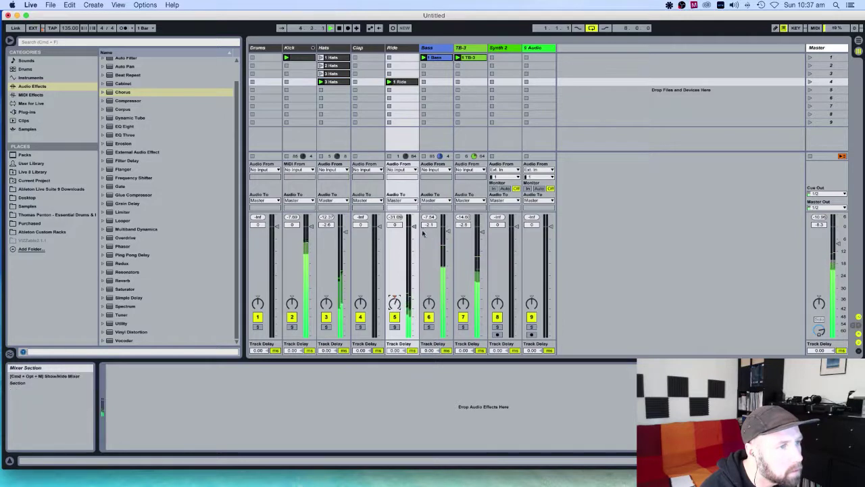
{"action": "left_click_drag", "start_coordinate": [414, 225], "coordinate": [414, 228]}
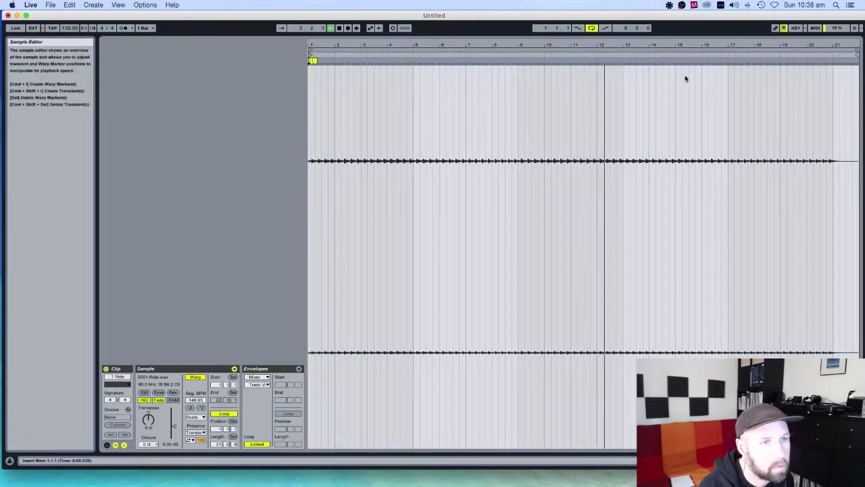
- Shorten the 1 Ride clip's loop to four bars and set the Ride track's volume to -1.5 dB
{"action": "left_click", "coordinate": [850, 55]}
{"action": "left_click_drag", "start_coordinate": [849, 55], "coordinate": [417, 55]}
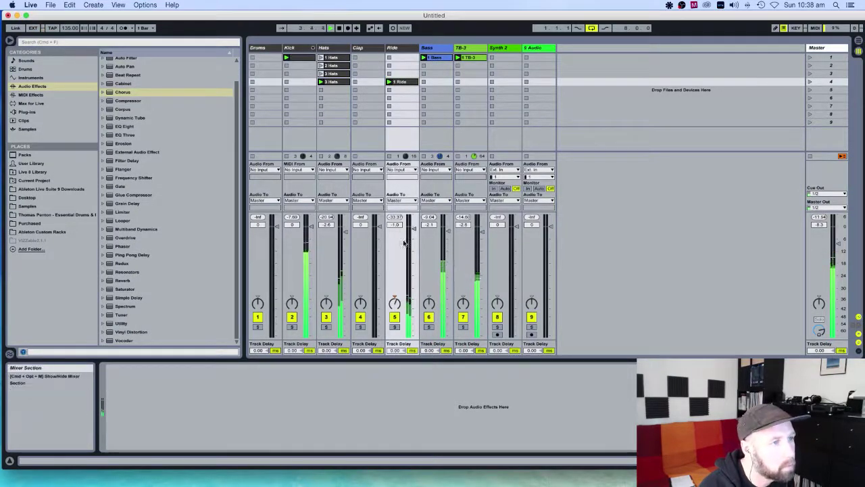
{"action": "mouse_move", "coordinate": [414, 228]}
{"action": "left_mouse_down"}
{"action": "mouse_move", "coordinate": [414, 238]}
{"action": "mouse_move", "coordinate": [413, 230]}
{"action": "left_mouse_up"}
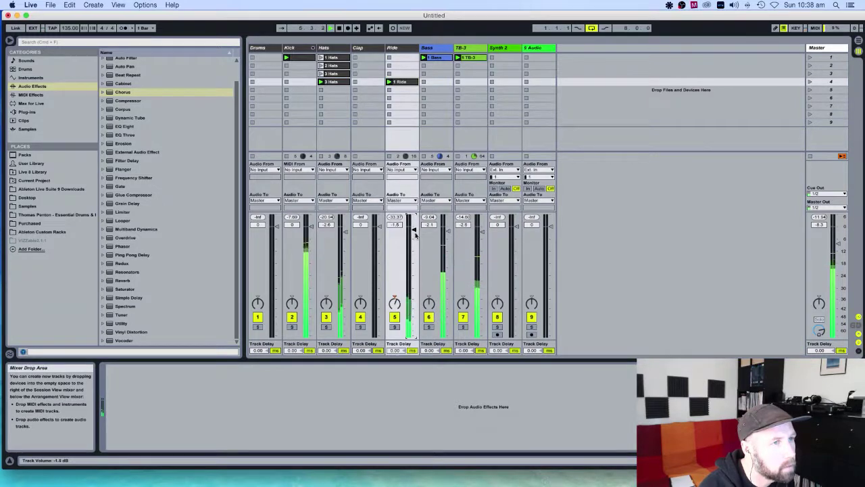
- Extend the 1 TB-3 clip's loop from bar 17 across the rest of the recording, and launch the 2 Hats clip
{"action": "left_click", "coordinate": [472, 48]}
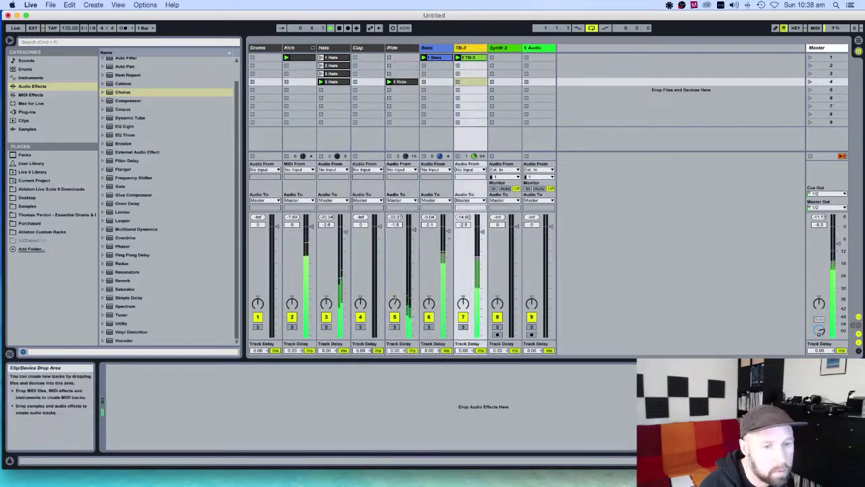
{"action": "double_click", "coordinate": [474, 58]}
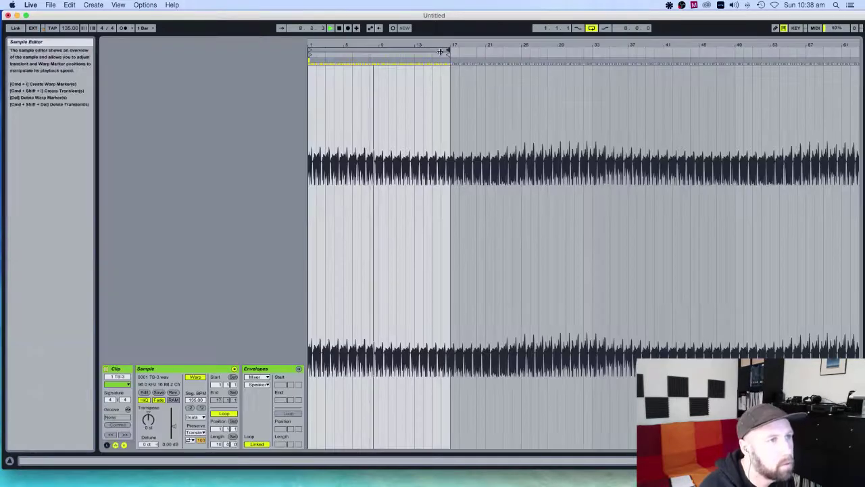
{"action": "left_click_drag", "start_coordinate": [447, 50], "coordinate": [858, 52]}
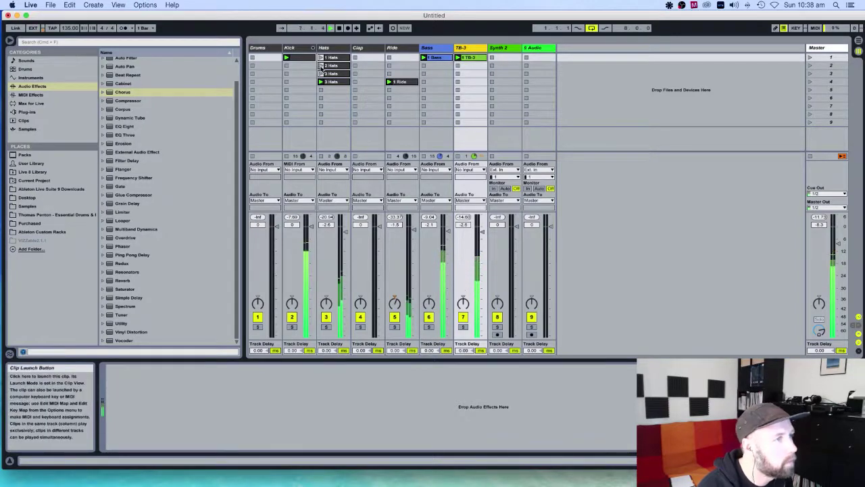
{"action": "left_click", "coordinate": [327, 66]}
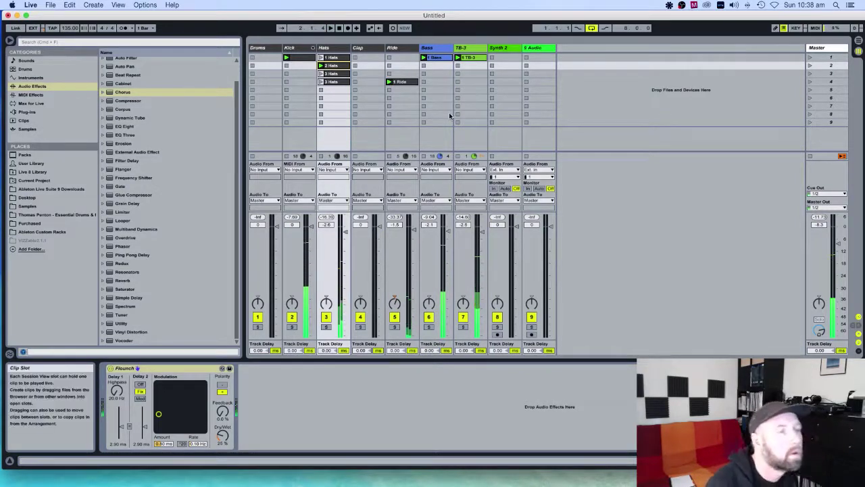
- Examine the Bass track's EQ Eight, then show the Synth 2 track's device chain
{"action": "left_click", "coordinate": [438, 58]}
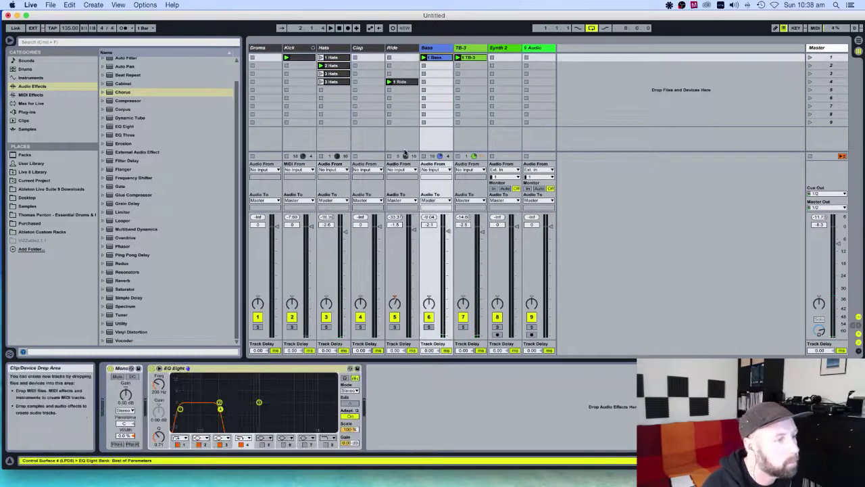
{"action": "left_click", "coordinate": [242, 368]}
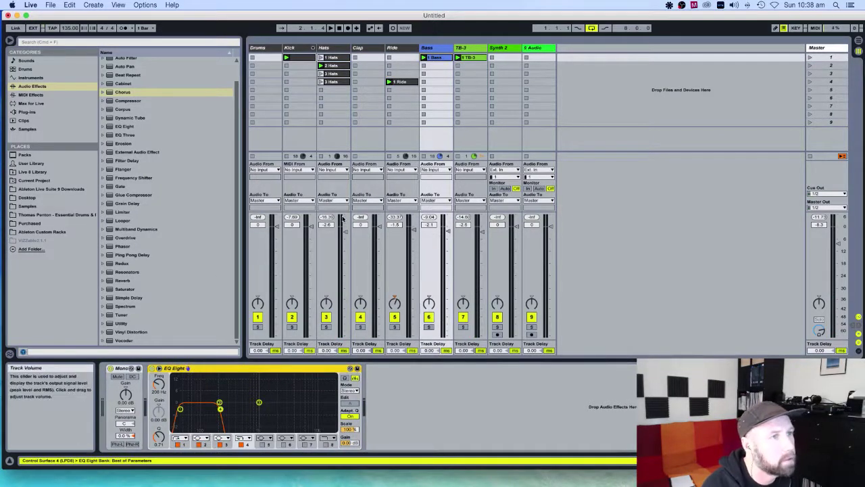
{"action": "left_click", "coordinate": [500, 49]}
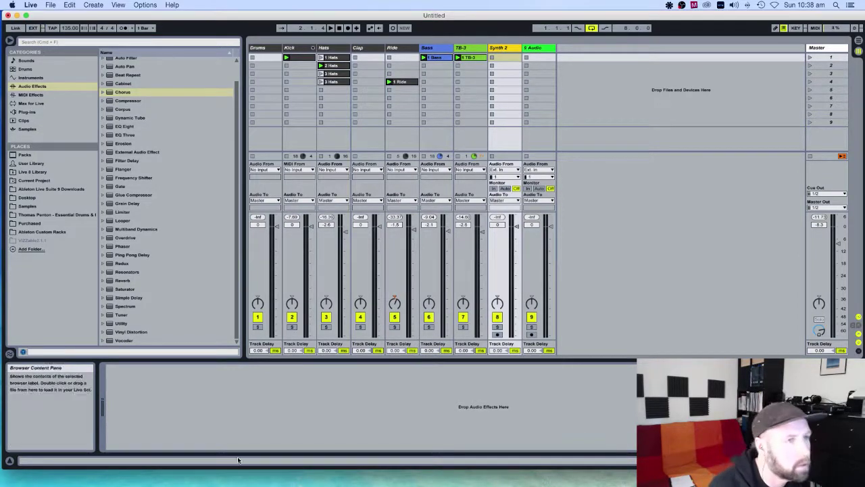
- Switch to Reason, add a Europa Shapeshifting Synthesizer to the rack and enlarge the rack area to show the whole device
{"action": "mouse_move", "coordinate": [332, 473]}
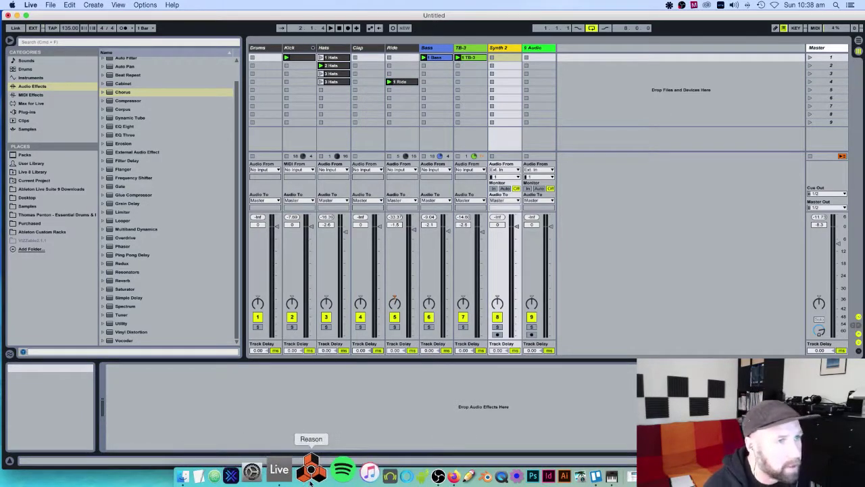
{"action": "left_click", "coordinate": [311, 469]}
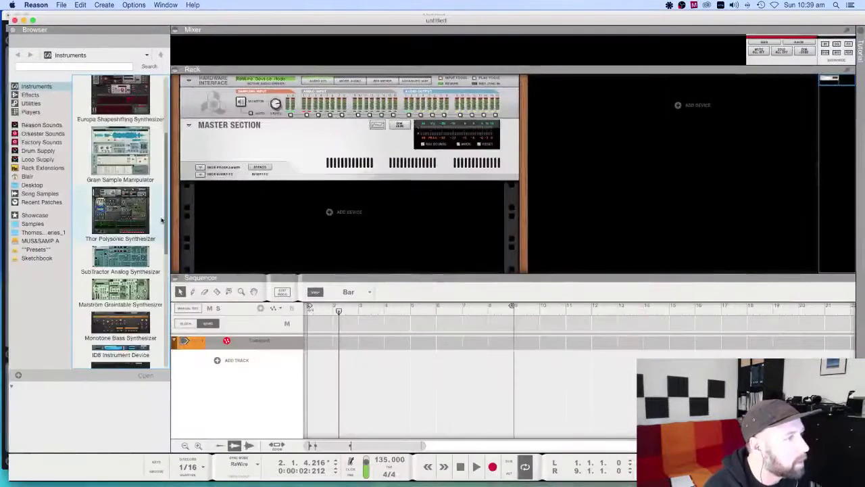
{"action": "left_click_drag", "start_coordinate": [166, 206], "coordinate": [155, 174]}
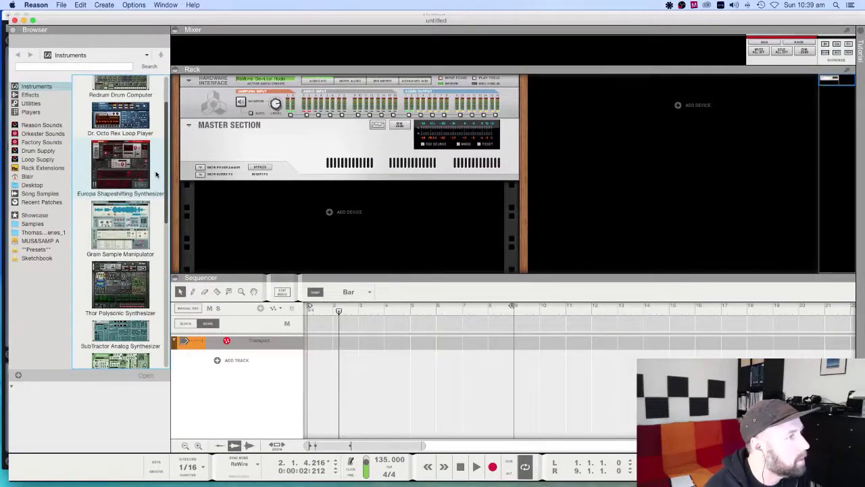
{"action": "scroll", "coordinate": [155, 174], "scroll_direction": "up", "scroll_amount": 2}
{"action": "left_click_drag", "start_coordinate": [125, 203], "coordinate": [305, 221]}
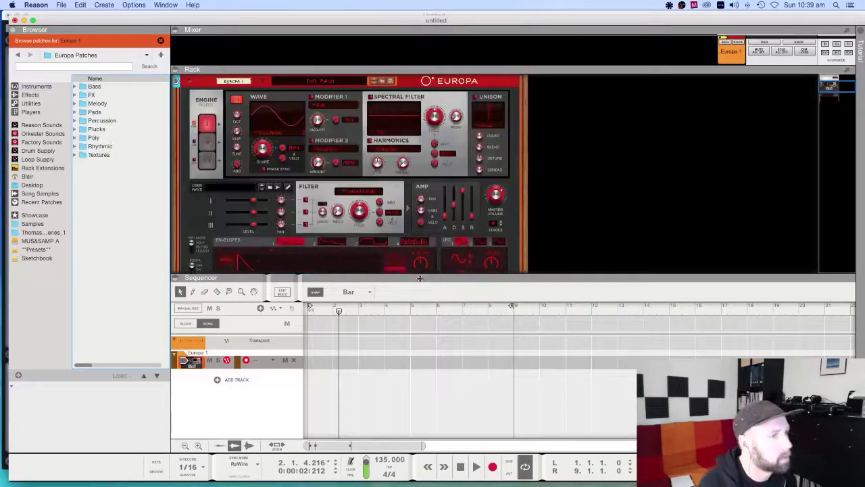
{"action": "left_click_drag", "start_coordinate": [420, 275], "coordinate": [517, 446]}
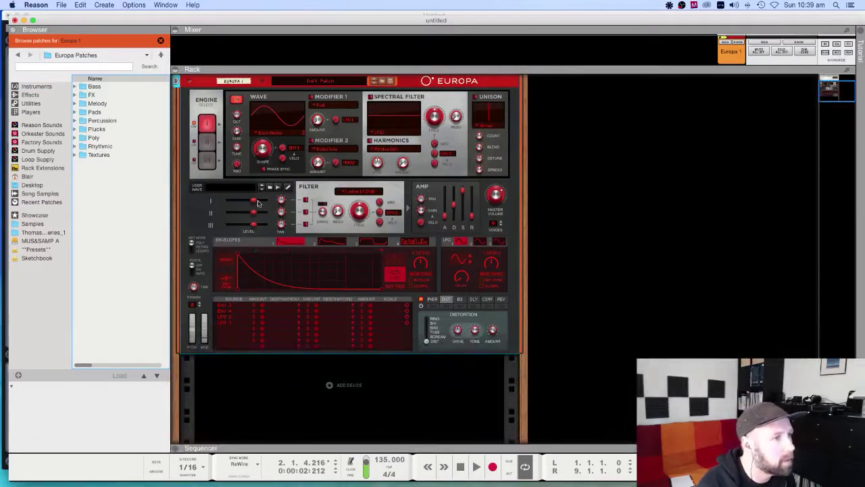
{"action": "scroll", "coordinate": [256, 202], "scroll_direction": "up", "scroll_amount": 3}
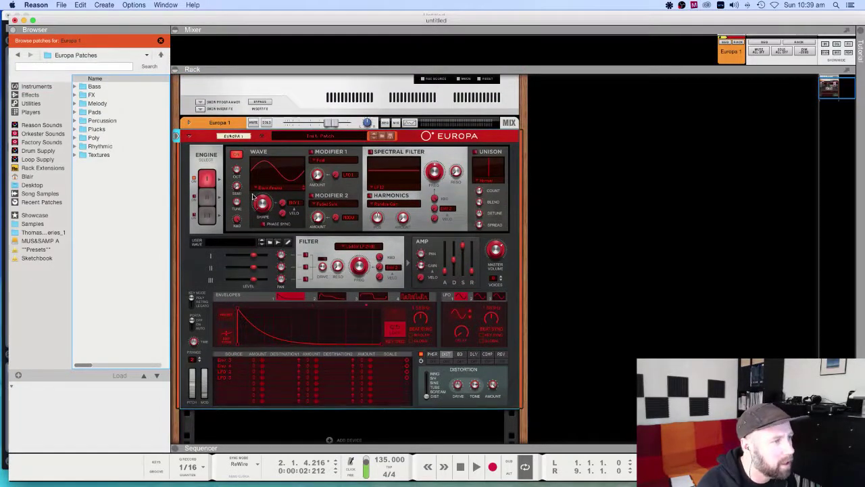
- Adjust the waveform Shape of Europa's engine 1
{"action": "mouse_move", "coordinate": [264, 204]}
{"action": "left_mouse_down"}
{"action": "mouse_move", "coordinate": [268, 187]}
{"action": "mouse_move", "coordinate": [281, 191]}
{"action": "mouse_move", "coordinate": [272, 200]}
{"action": "left_mouse_up"}
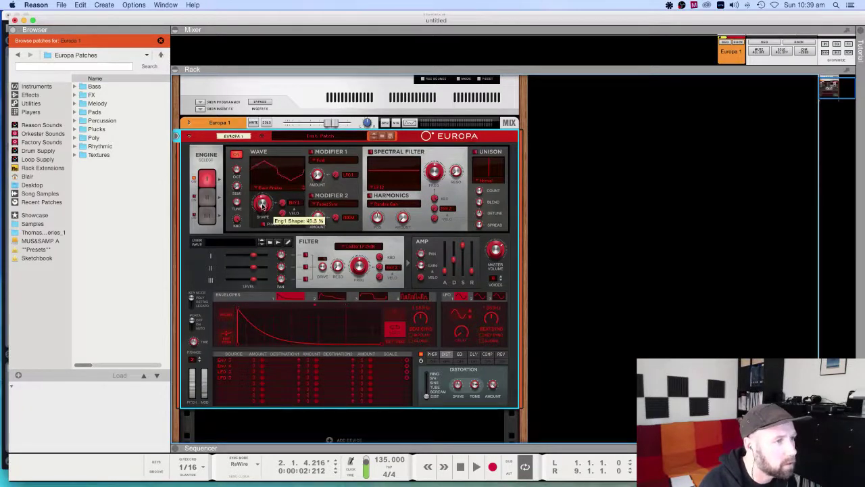
{"action": "left_click_drag", "start_coordinate": [270, 207], "coordinate": [273, 216]}
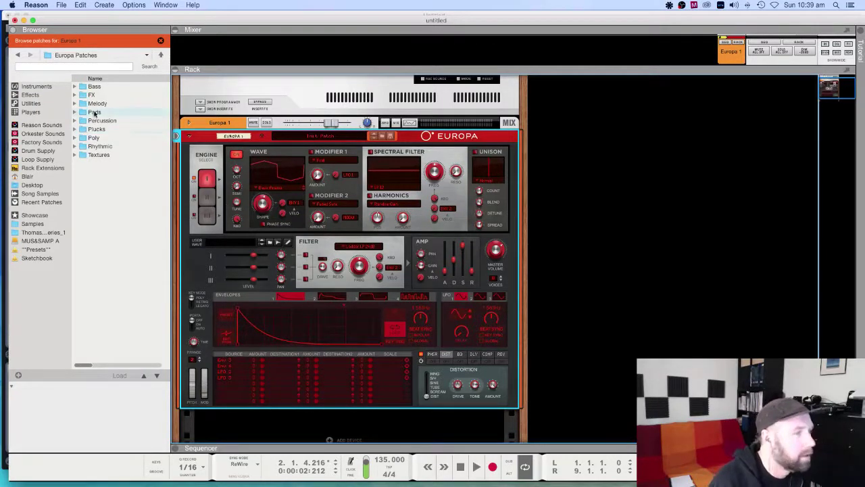
- Browse Europa's Rhythmic and Textures patches and load the Alien Voices patch from Textures
{"action": "left_click", "coordinate": [219, 130]}
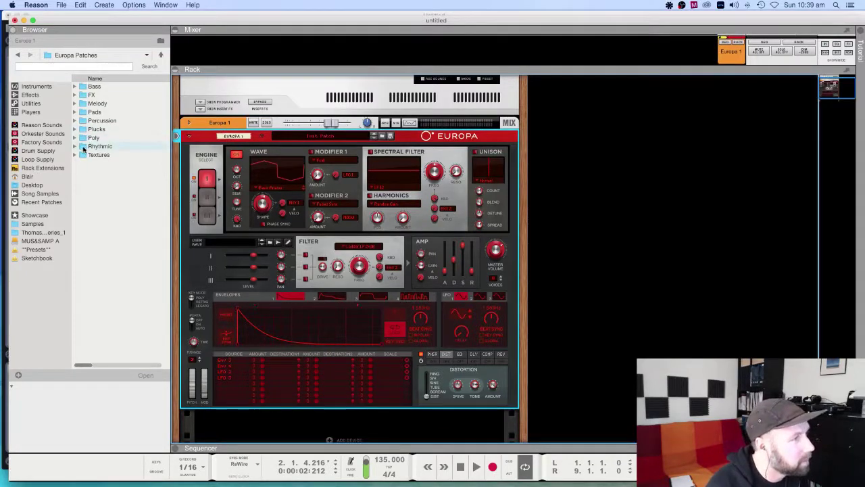
{"action": "left_click", "coordinate": [382, 137]}
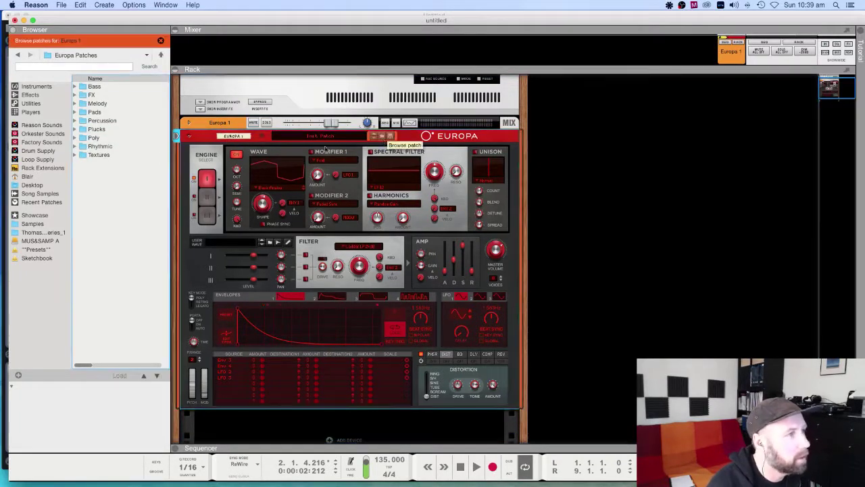
{"action": "left_click", "coordinate": [75, 148]}
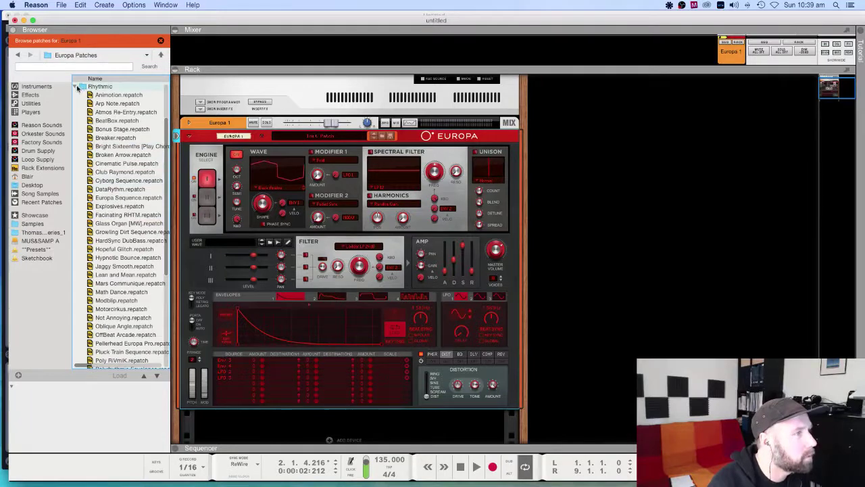
{"action": "left_click", "coordinate": [76, 87]}
{"action": "left_click", "coordinate": [76, 157]}
{"action": "scroll", "coordinate": [122, 177], "scroll_direction": "down", "scroll_amount": 3}
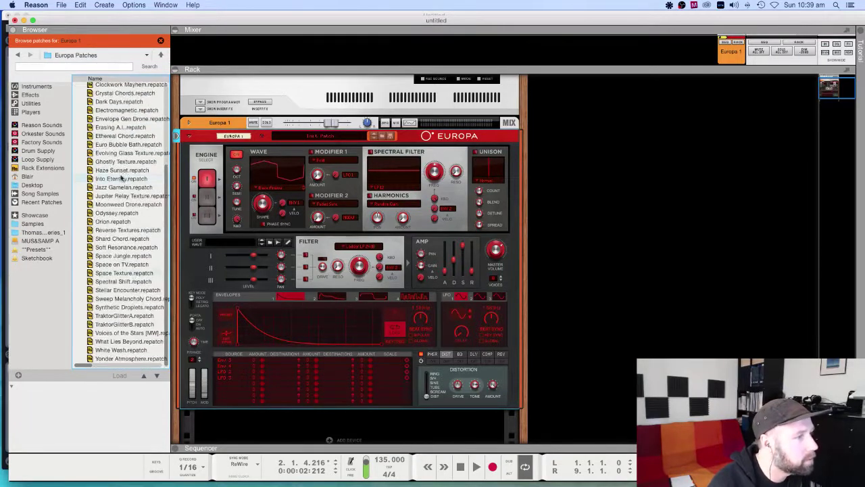
{"action": "scroll", "coordinate": [138, 192], "scroll_direction": "up", "scroll_amount": 5}
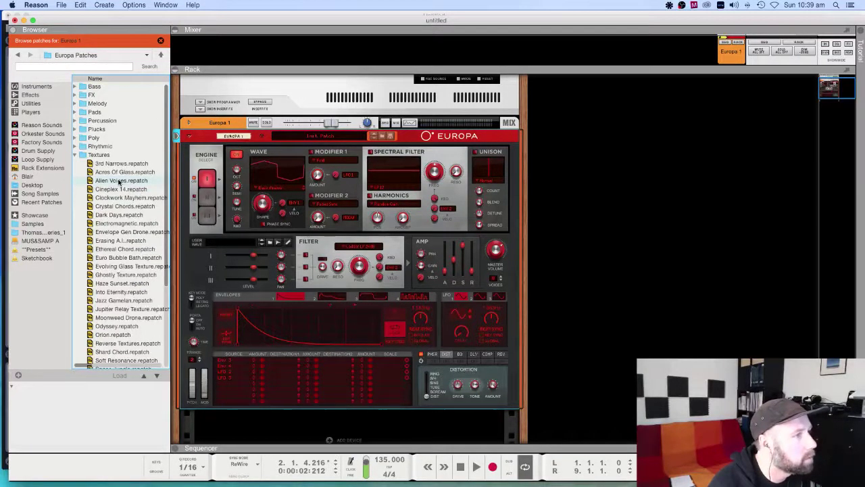
{"action": "left_click", "coordinate": [119, 181]}
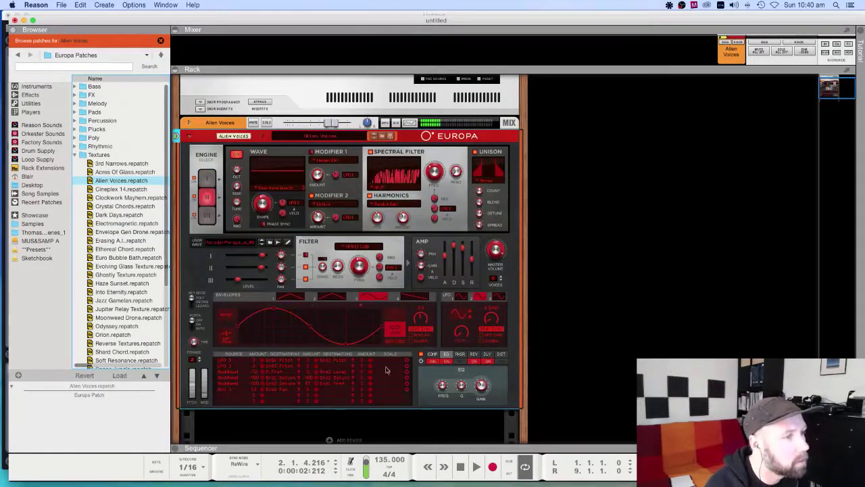
- Switch to Live, set the Synth 2 track's audio input to Reason's 1/2 Mix channels and its monitoring to In
{"action": "mouse_move", "coordinate": [517, 476]}
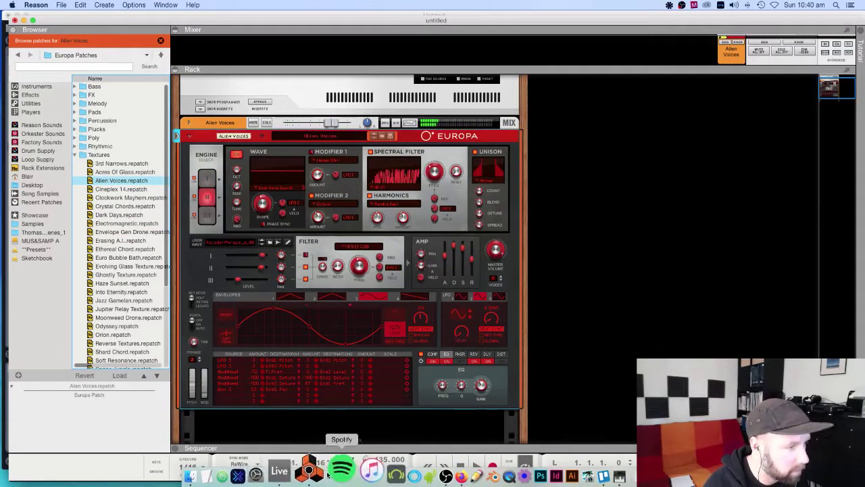
{"action": "key", "text": "super+Tab"}
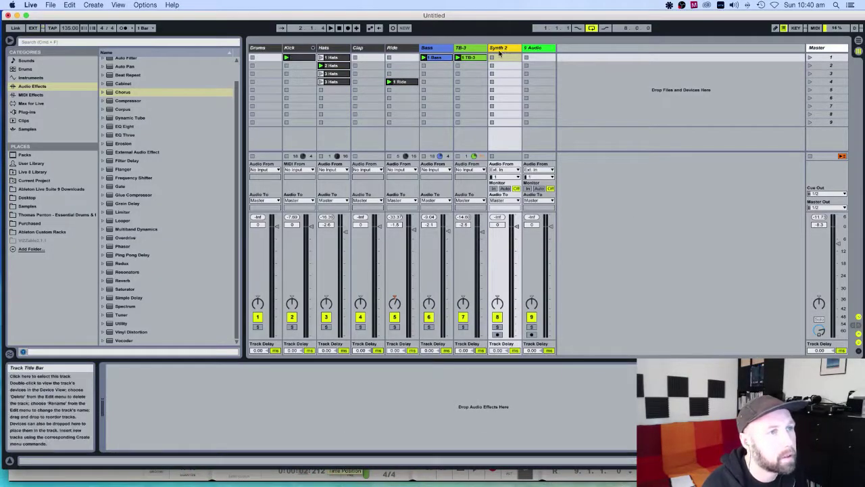
{"action": "left_click", "coordinate": [500, 170]}
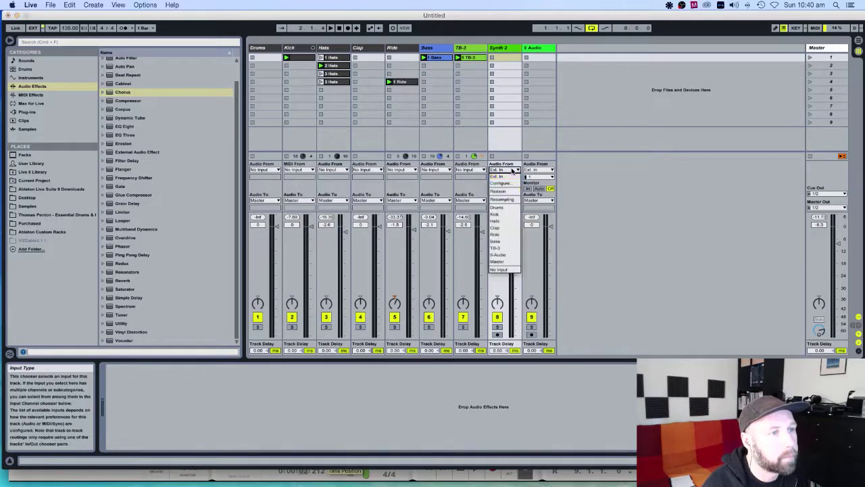
{"action": "left_click", "coordinate": [503, 192]}
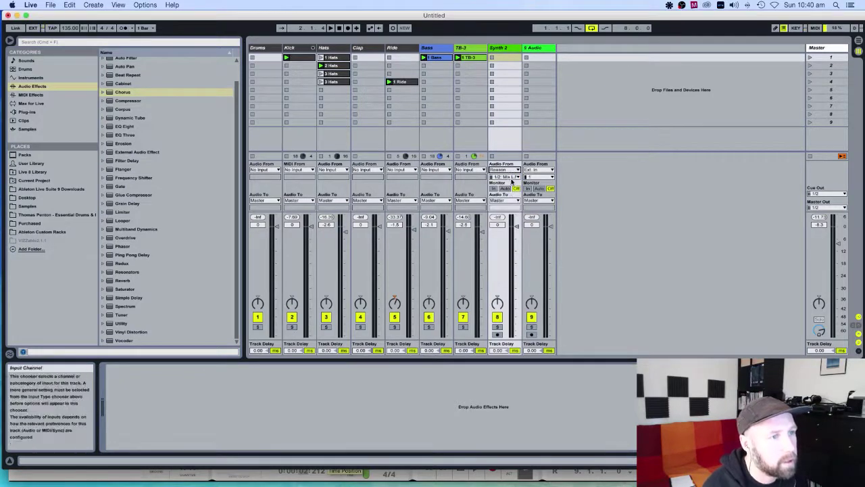
{"action": "left_click", "coordinate": [510, 177]}
{"action": "left_click", "coordinate": [631, 161]}
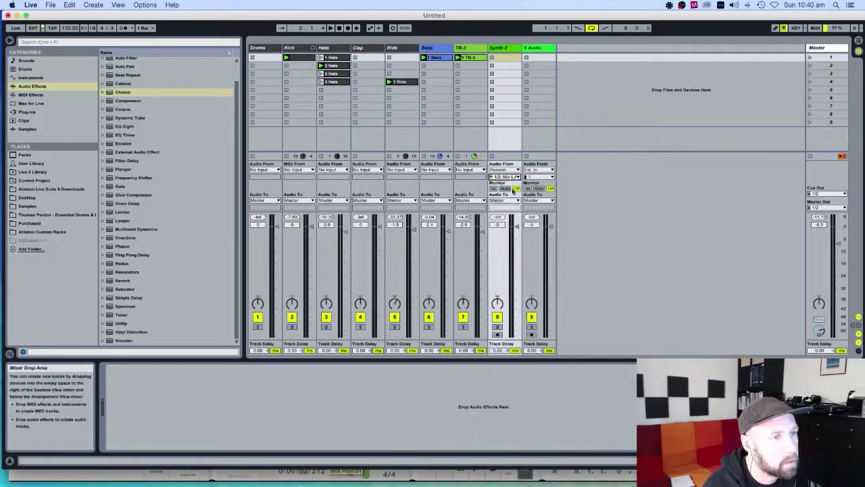
{"action": "left_click", "coordinate": [494, 189]}
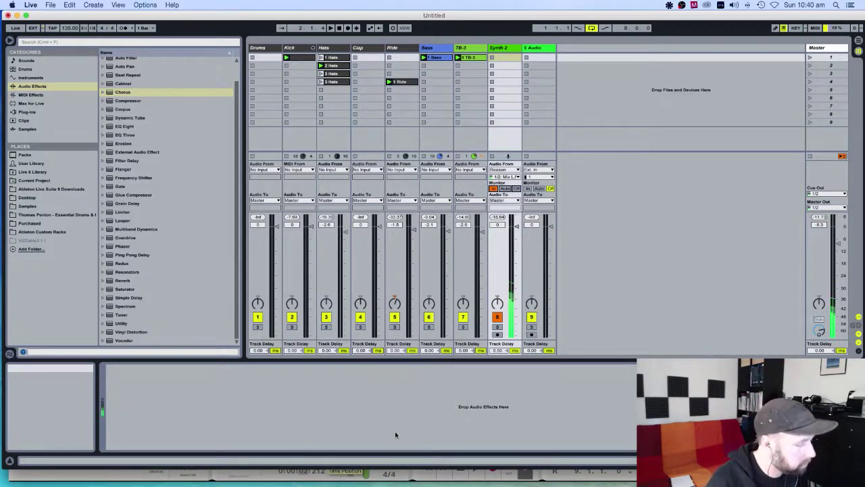
- Launch scene 1 to hear the synth in context, add an EQ Eight to the Synth 2 track and stop playback
{"action": "left_click", "coordinate": [809, 57]}
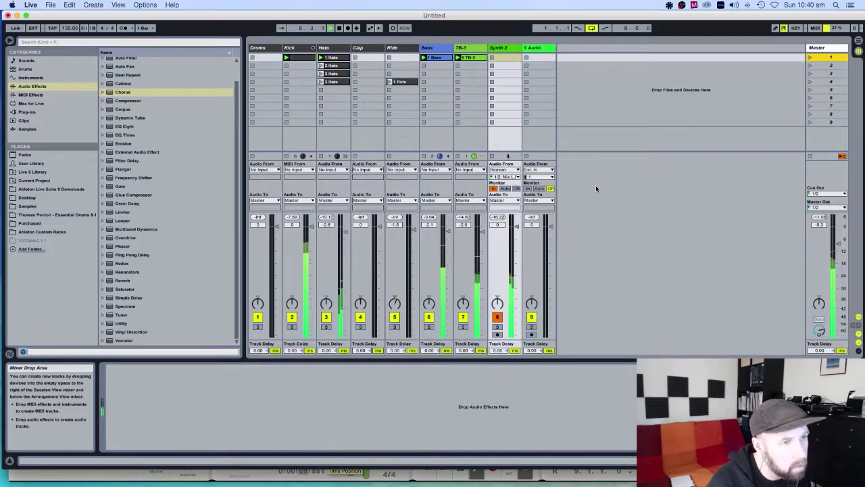
{"action": "left_click", "coordinate": [502, 49]}
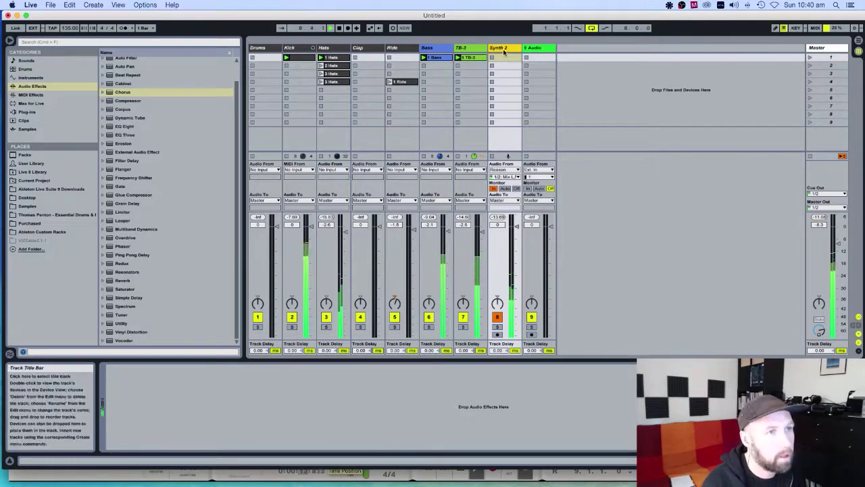
{"action": "left_click", "coordinate": [225, 238]}
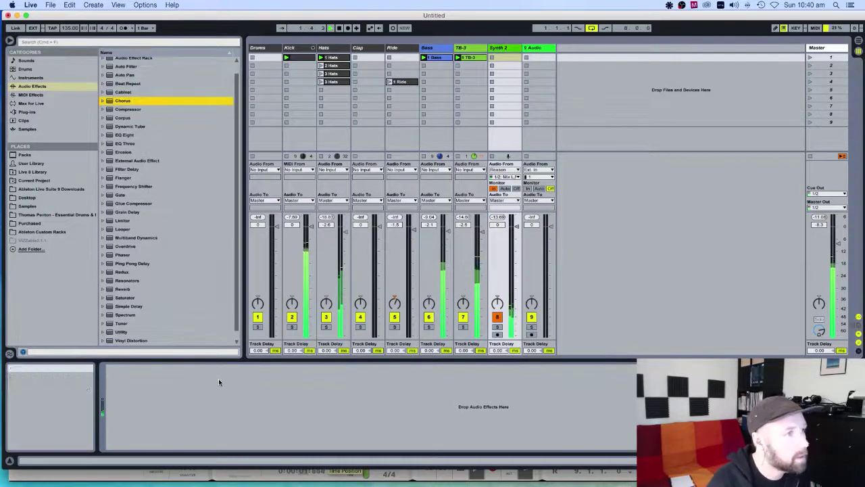
{"action": "left_click", "coordinate": [567, 95]}
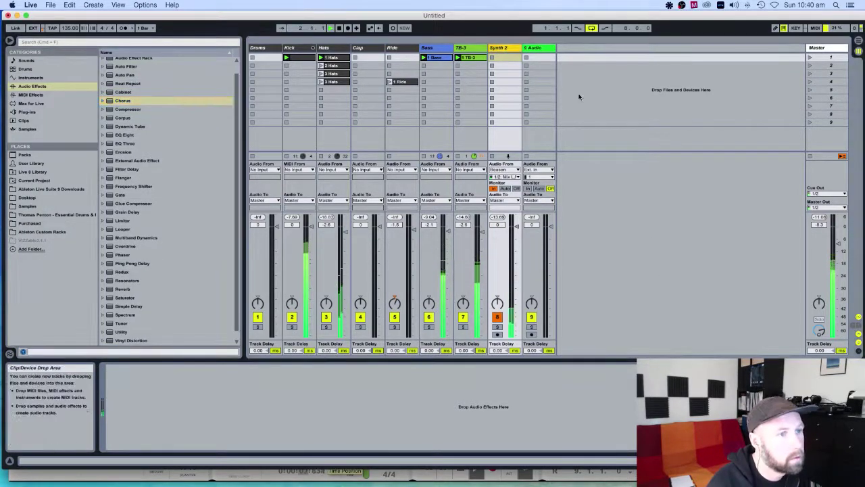
{"action": "left_click", "coordinate": [104, 325]}
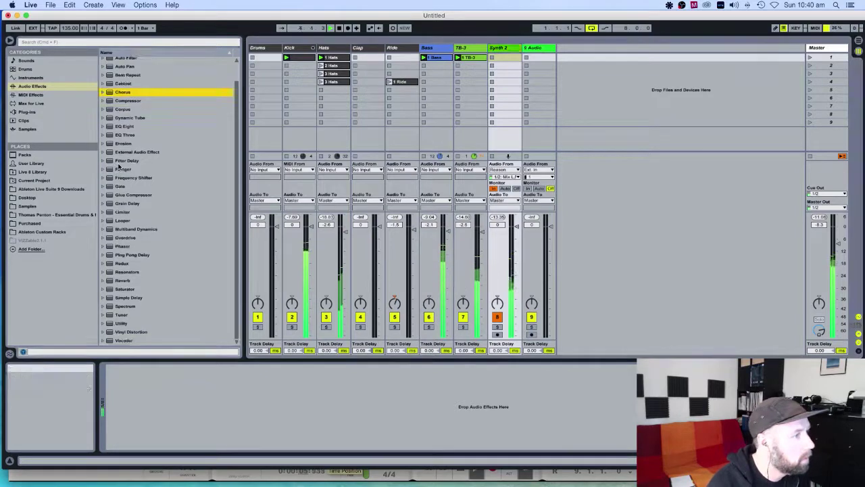
{"action": "left_click", "coordinate": [513, 47]}
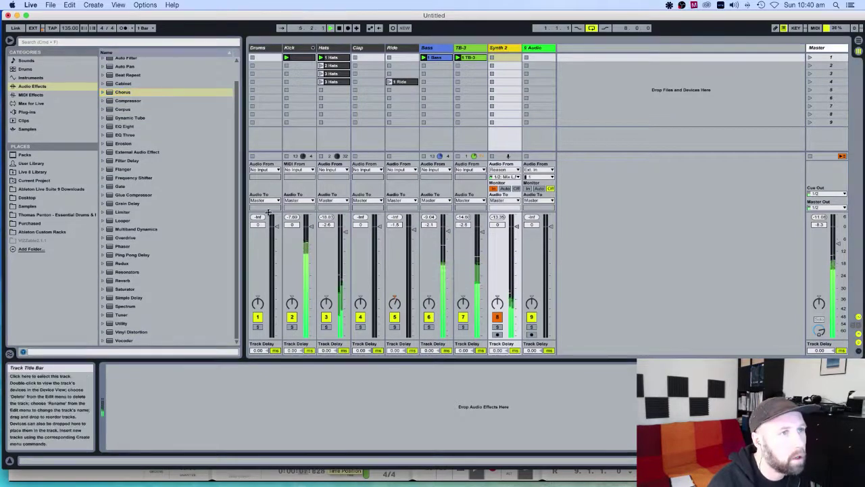
{"action": "scroll", "coordinate": [126, 169], "scroll_direction": "up", "scroll_amount": 2}
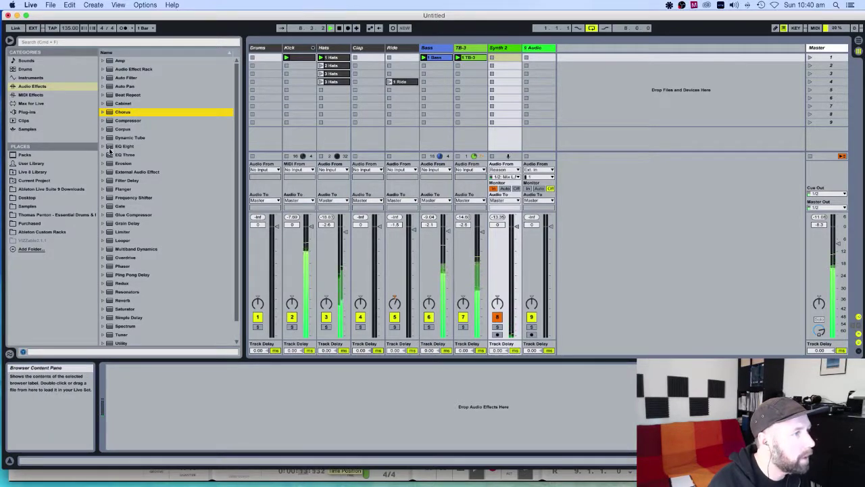
{"action": "left_click_drag", "start_coordinate": [112, 146], "coordinate": [132, 409]}
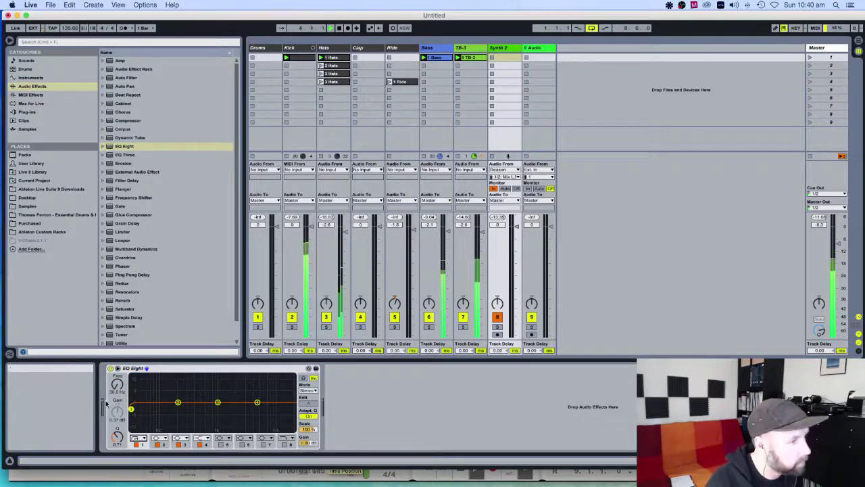
{"action": "key", "text": "space"}
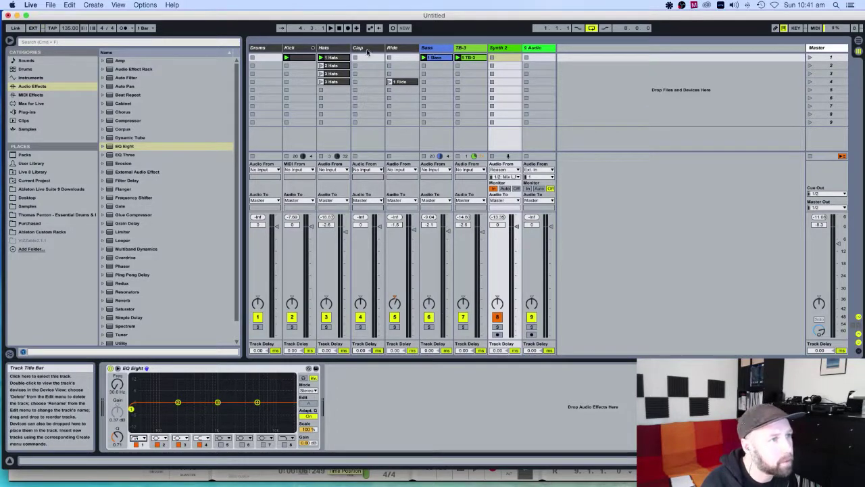
- Check the Hats, Clap and Bass device chains and set the low-cut filter 1 in Synth 2's EQ Eight to 208 Hz
{"action": "left_click", "coordinate": [336, 50]}
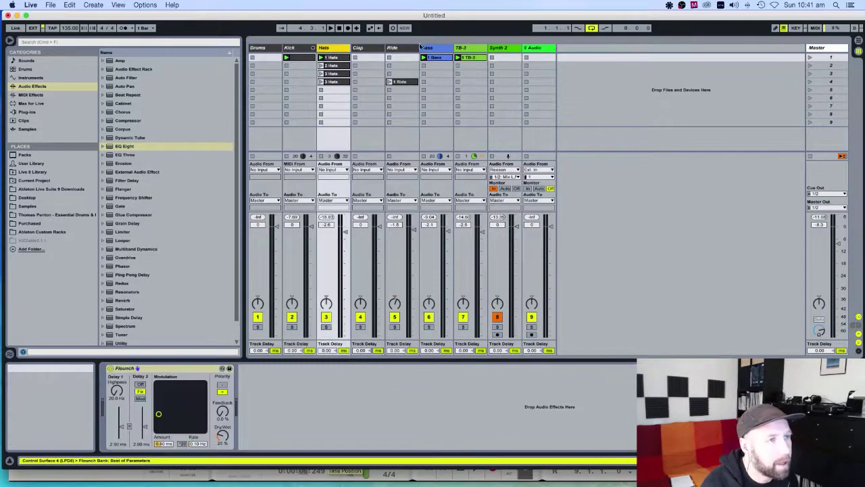
{"action": "left_click", "coordinate": [356, 49]}
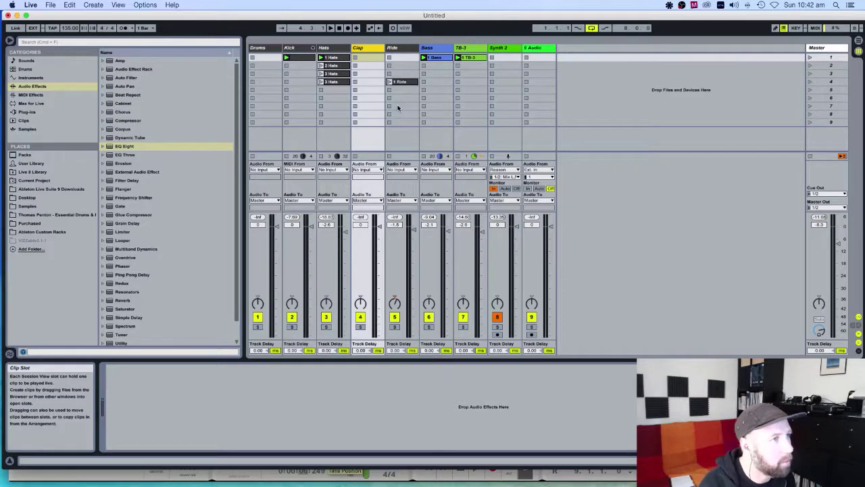
{"action": "key", "text": "Right"}
{"action": "key", "text": "Right"}
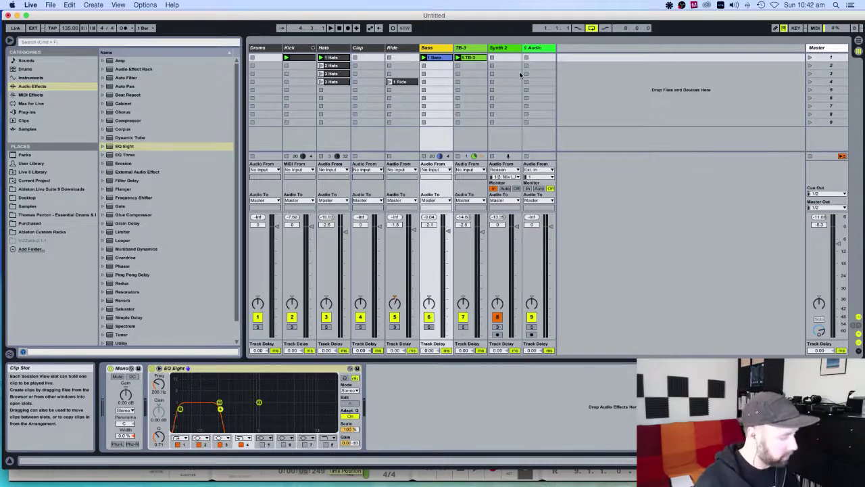
{"action": "left_click", "coordinate": [511, 48]}
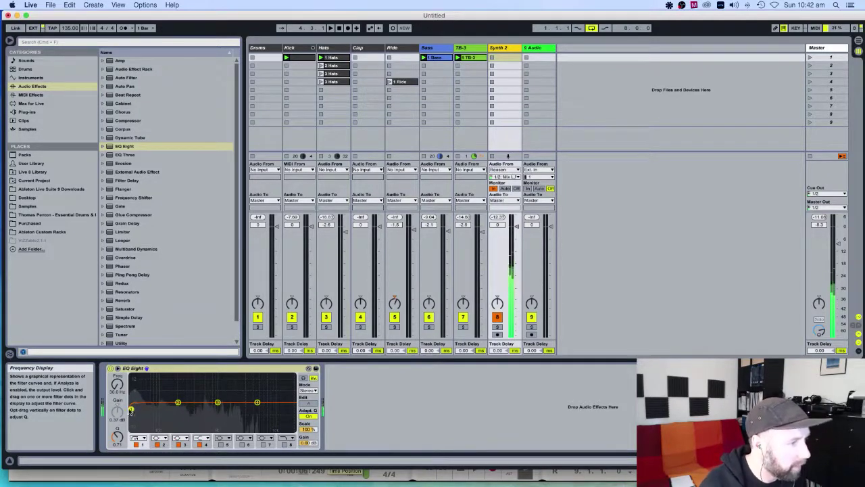
{"action": "left_click_drag", "start_coordinate": [117, 385], "coordinate": [117, 346]}
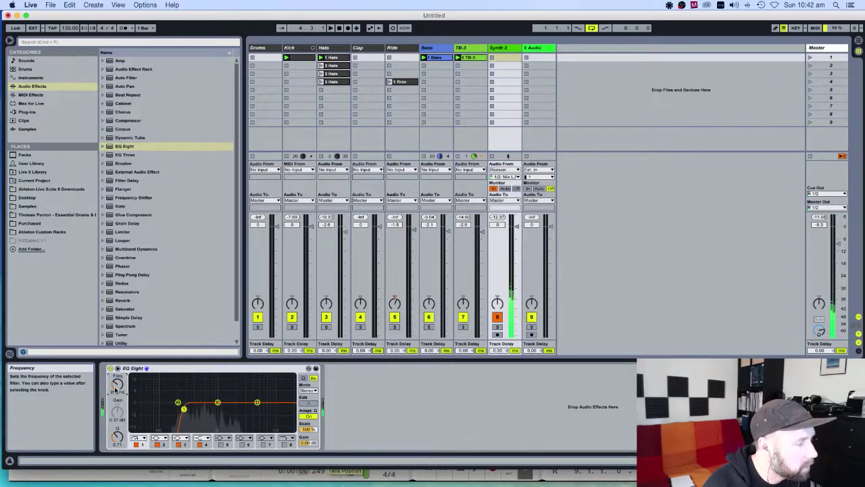
{"action": "left_click_drag", "start_coordinate": [116, 396], "coordinate": [117, 396]}
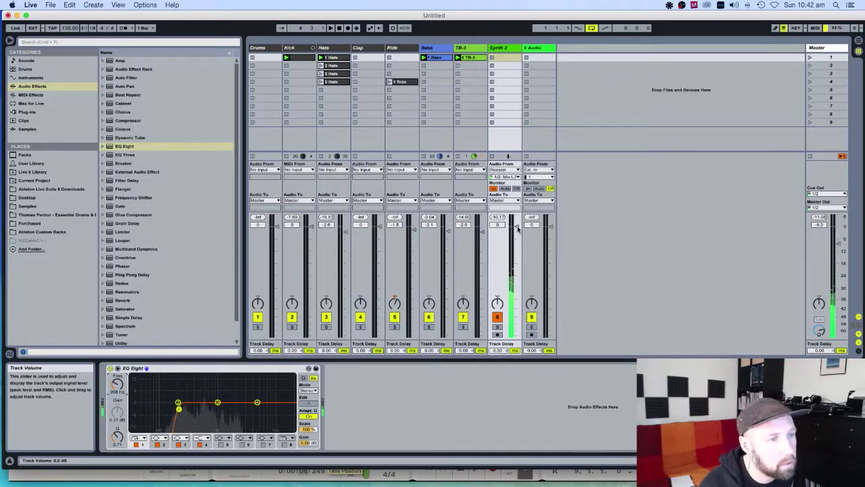
- Lower the Synth 2 track volume to -3.2 dB, set its monitoring to In and start playback
{"action": "left_click_drag", "start_coordinate": [516, 226], "coordinate": [517, 234]}
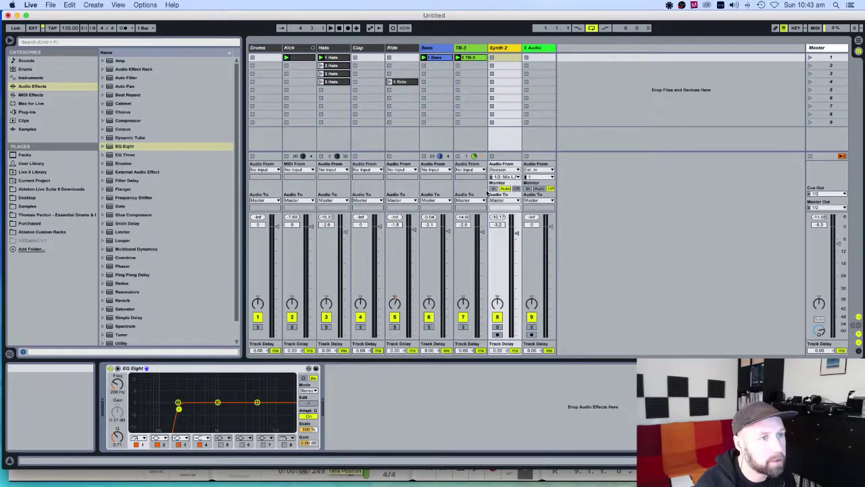
{"action": "left_click", "coordinate": [493, 188]}
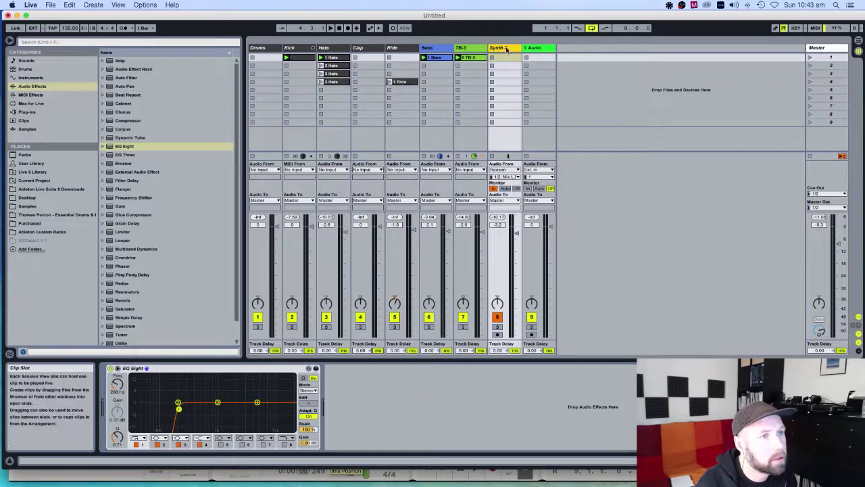
{"action": "key", "text": "space"}
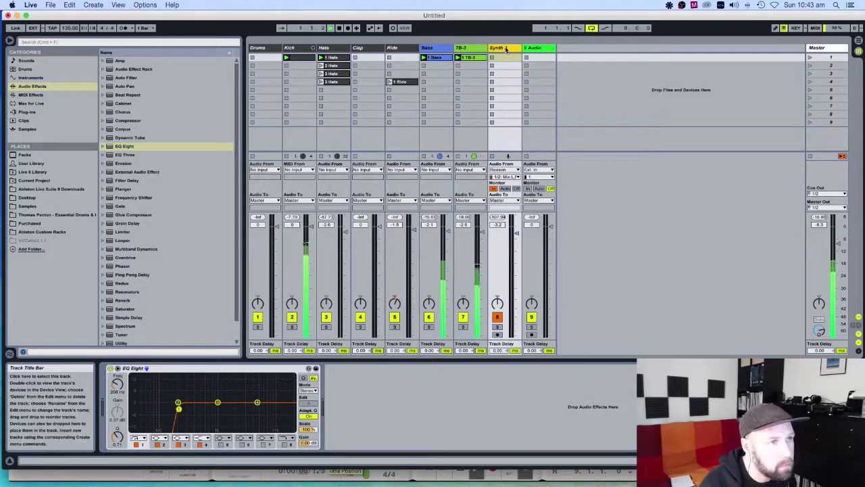
- Arm Synth 2 and record the synth into its first clip slot, launching the 2 Hats clip during the take, and disarm the track
{"action": "left_click", "coordinate": [496, 334]}
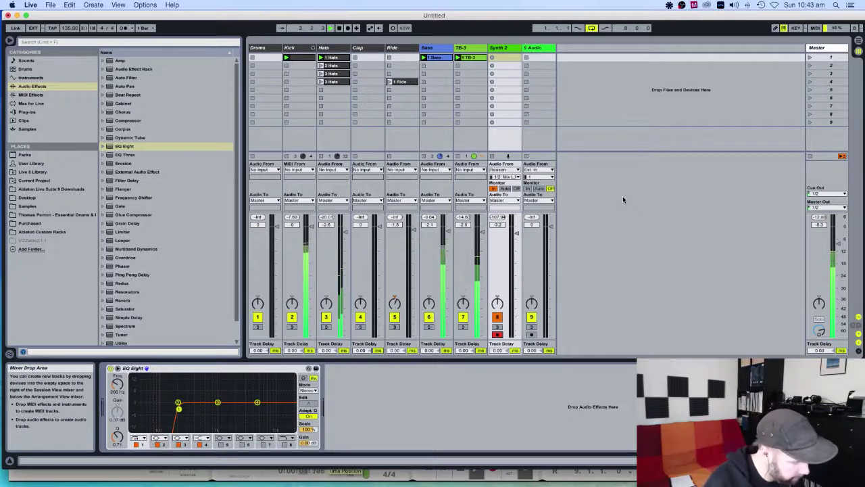
{"action": "left_click", "coordinate": [493, 58]}
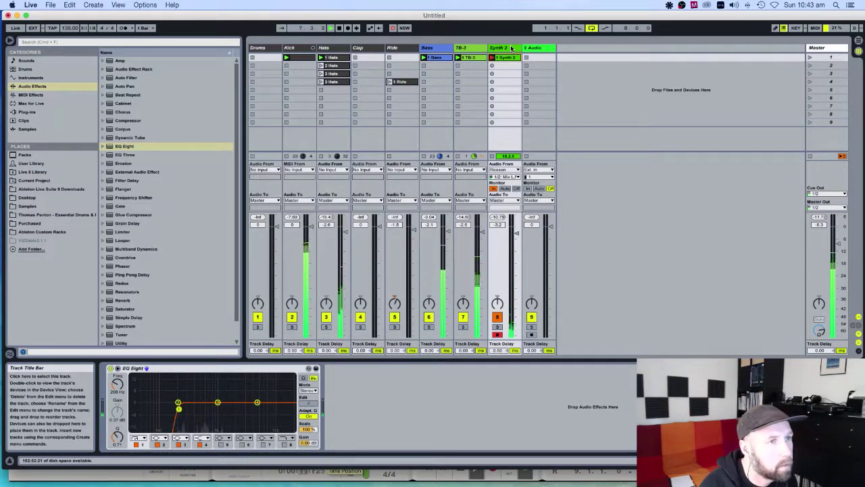
{"action": "left_click", "coordinate": [321, 65]}
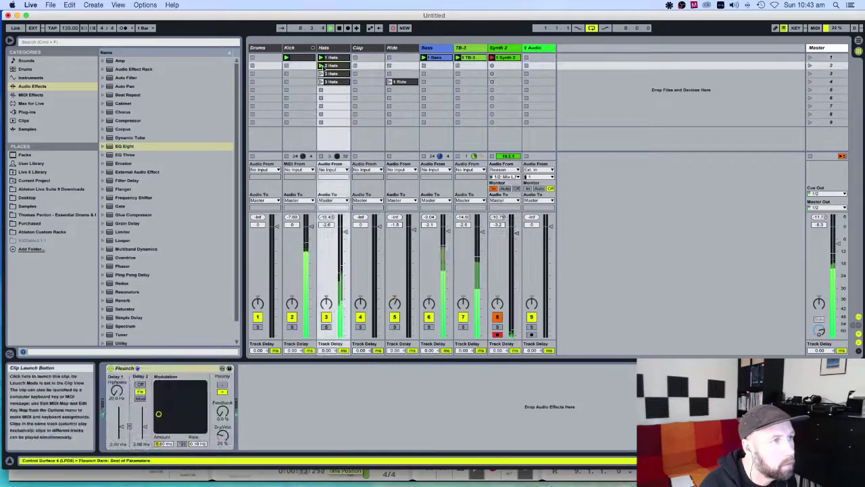
{"action": "left_click", "coordinate": [497, 335]}
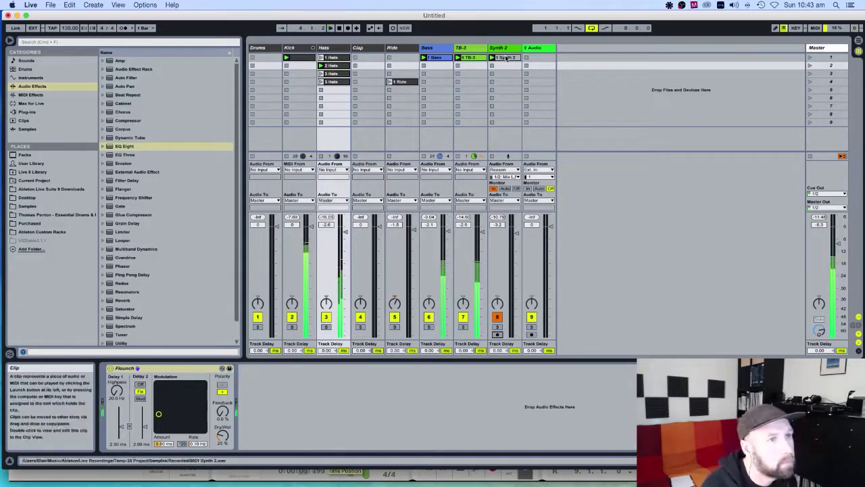
- Open the recorded Synth 2 clip and set its loop to run from bar 11 to the end of the recording
{"action": "left_click", "coordinate": [527, 118]}
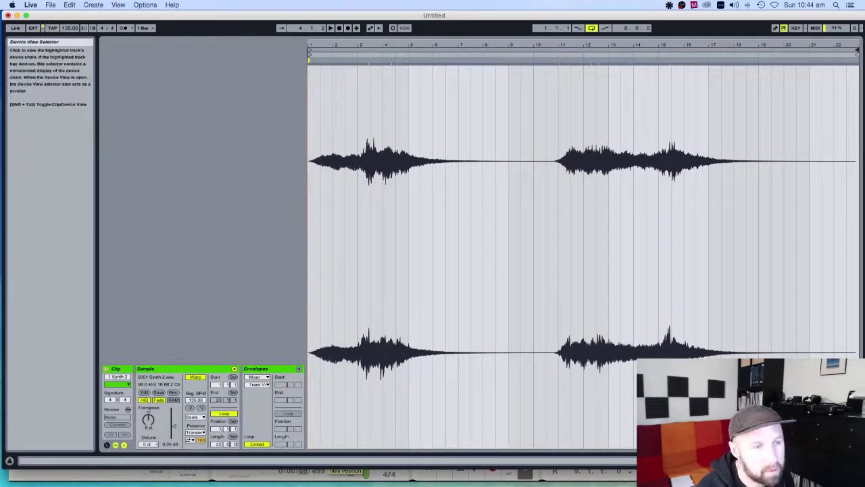
{"action": "left_click", "coordinate": [312, 48]}
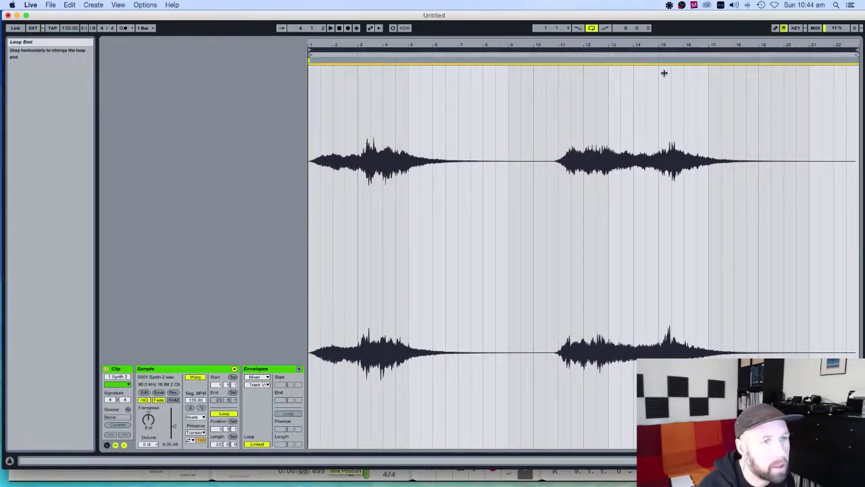
{"action": "left_click_drag", "start_coordinate": [310, 48], "coordinate": [556, 72]}
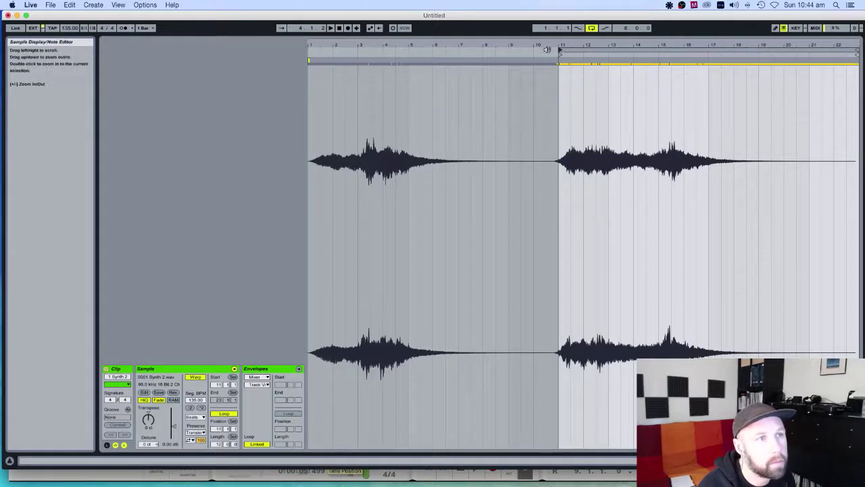
{"action": "mouse_move", "coordinate": [559, 49]}
{"action": "left_mouse_down"}
{"action": "mouse_move", "coordinate": [482, 51]}
{"action": "mouse_move", "coordinate": [558, 54]}
{"action": "left_mouse_up"}
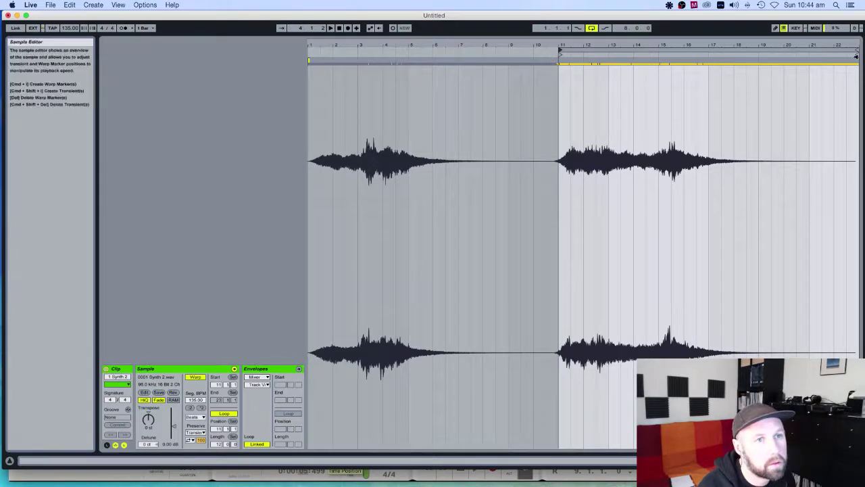
{"action": "left_click_drag", "start_coordinate": [856, 53], "coordinate": [760, 55]}
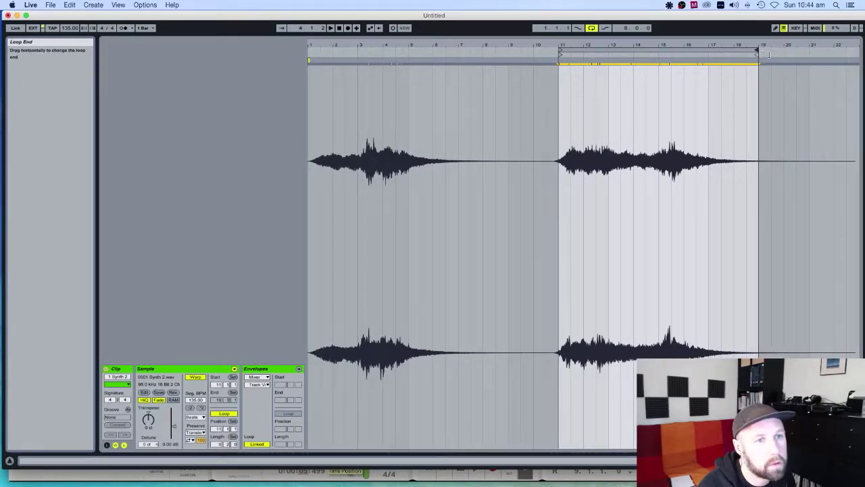
{"action": "key", "text": "super+z"}
- Crop the Synth 2 sample to the looped part and reverse it
{"action": "right_click", "coordinate": [653, 130]}
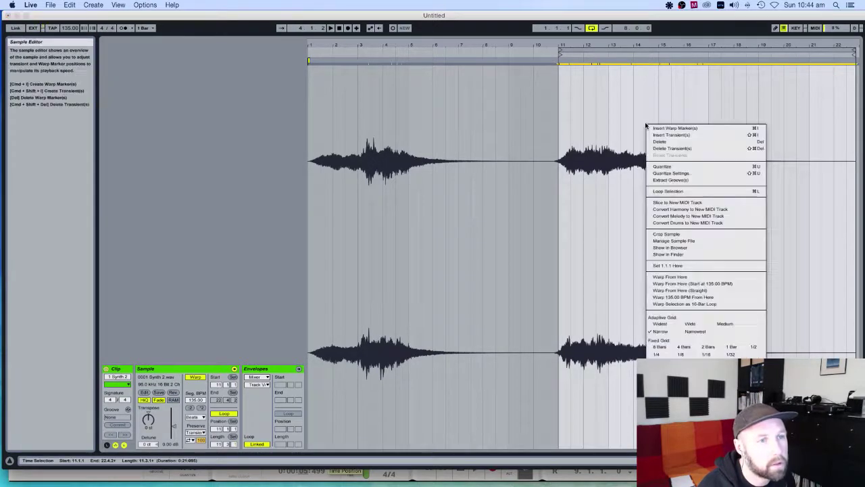
{"action": "left_click", "coordinate": [693, 235]}
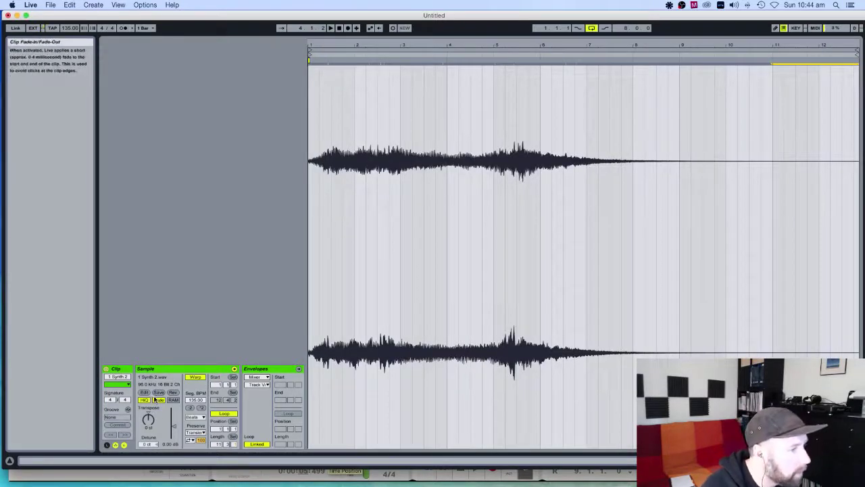
{"action": "left_click", "coordinate": [173, 394]}
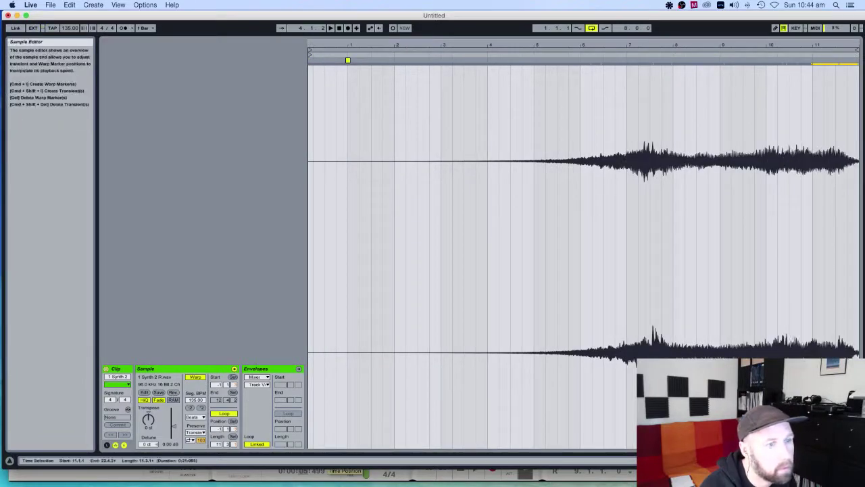
- Launch scene 1 to hear the reversed clip in context and set Synth 2's monitoring to Auto
{"action": "key", "text": "Tab"}
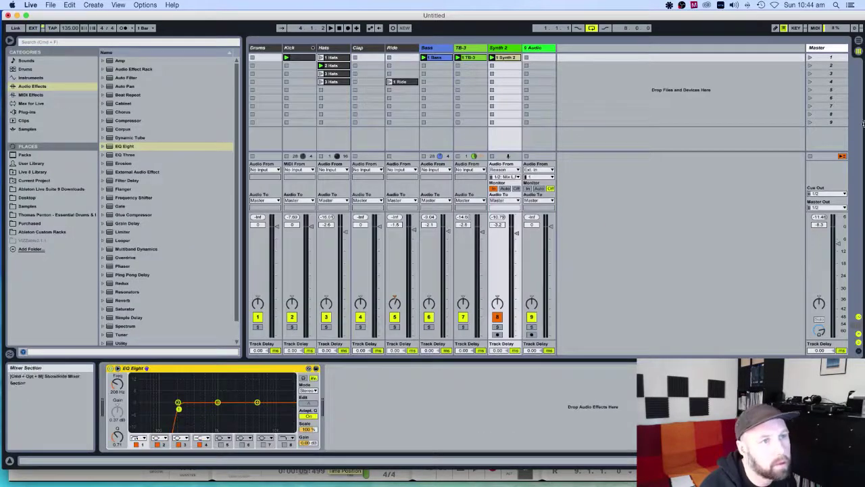
{"action": "left_click", "coordinate": [811, 58]}
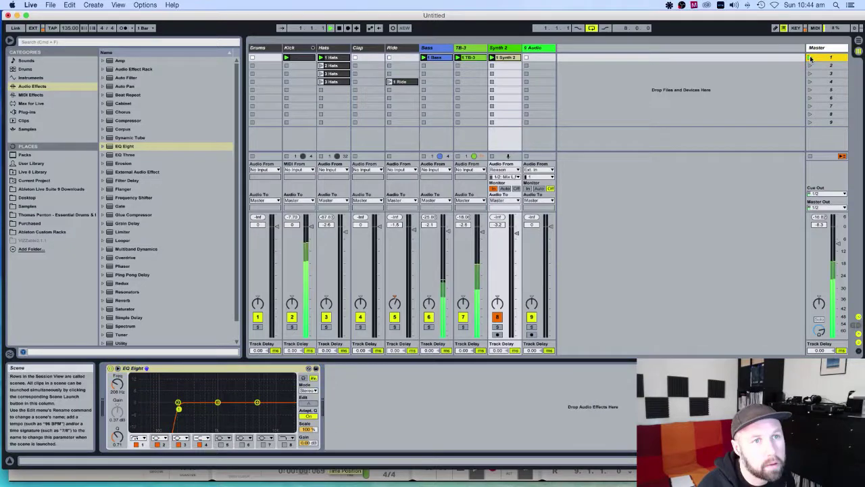
{"action": "key", "text": "Tab"}
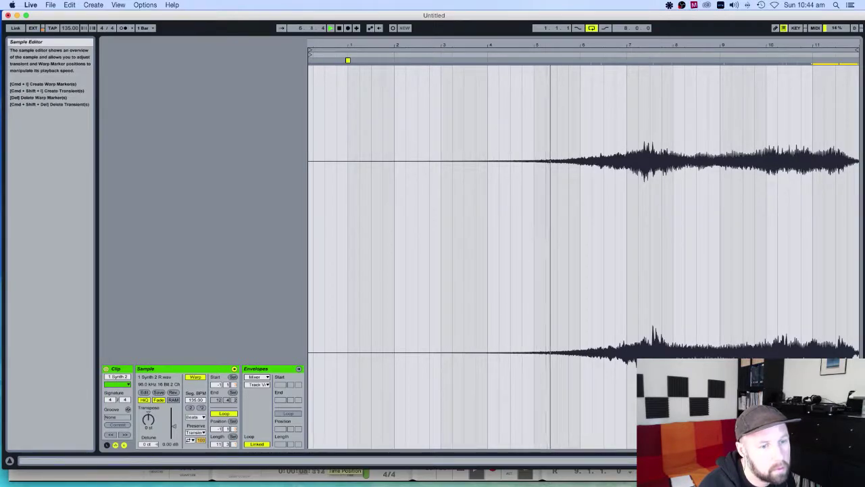
{"action": "key", "text": "Tab"}
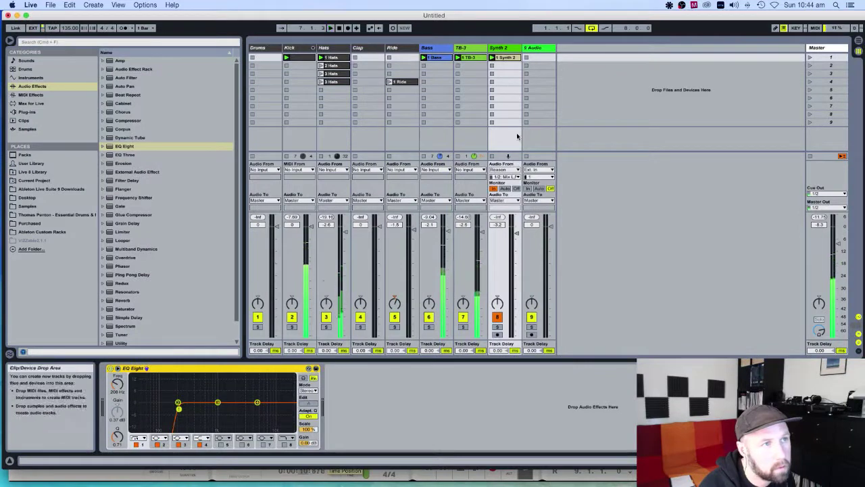
{"action": "left_click", "coordinate": [504, 188]}
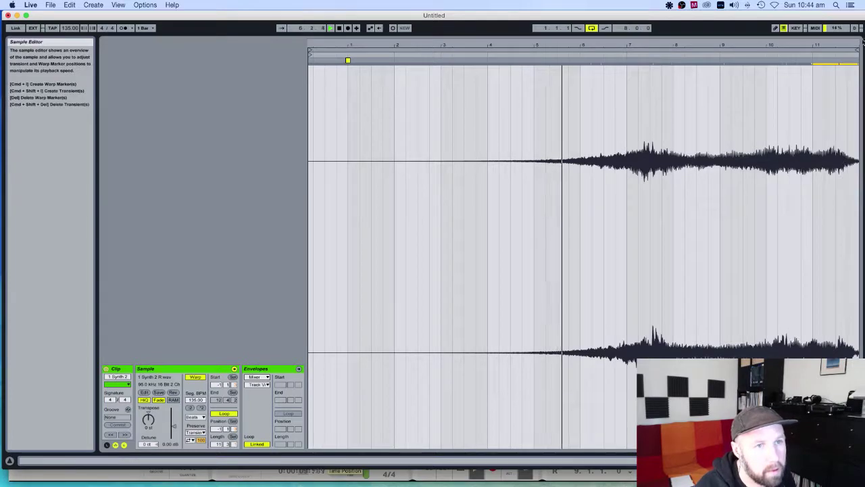
- End the reversed Synth 2 clip's loop at bar 9 and launch the 2 Hats clip alongside it
{"action": "left_click_drag", "start_coordinate": [857, 49], "coordinate": [721, 49]}
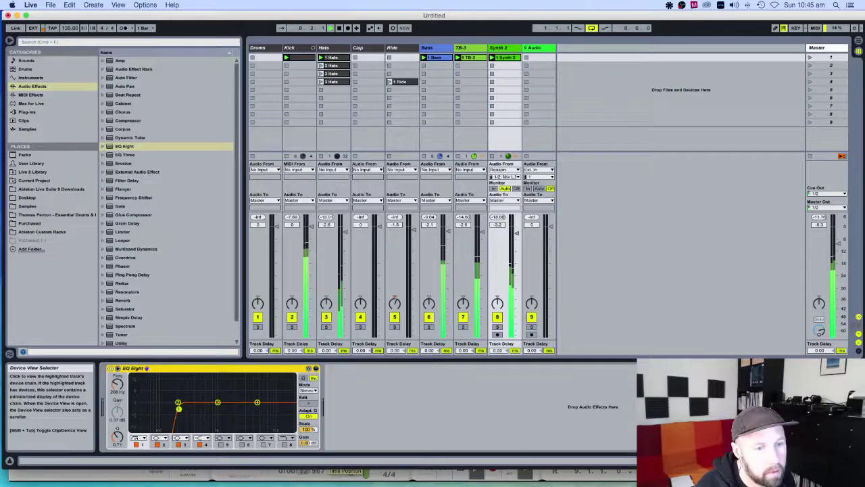
{"action": "left_click", "coordinate": [321, 66]}
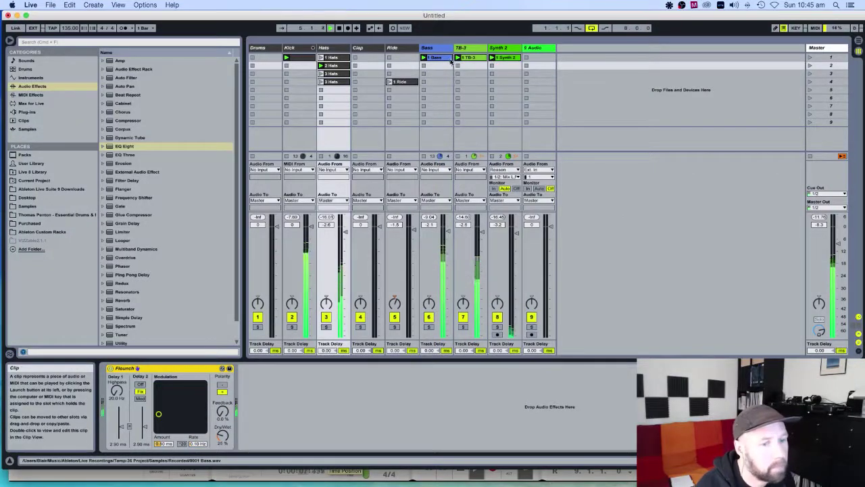
{"action": "left_click", "coordinate": [498, 48]}
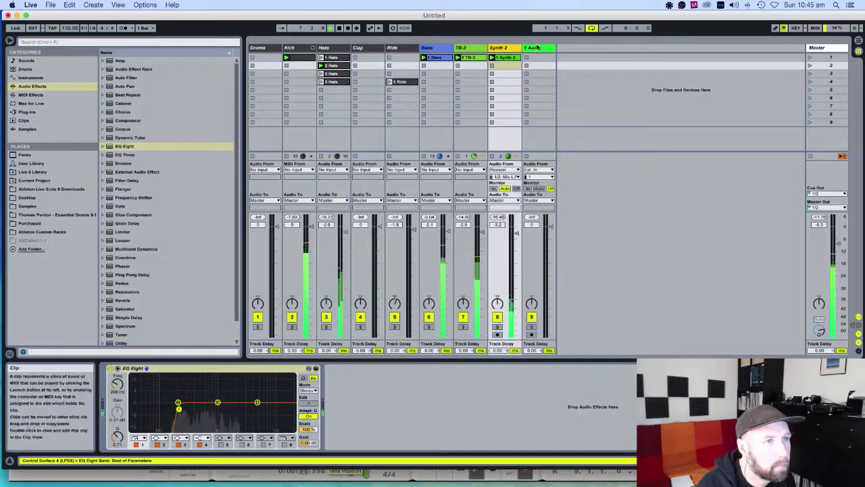
- Set the reversed Synth 2 clip's loop to run from bar 2 to bar 6 and restart playback
{"action": "left_click", "coordinate": [509, 58]}
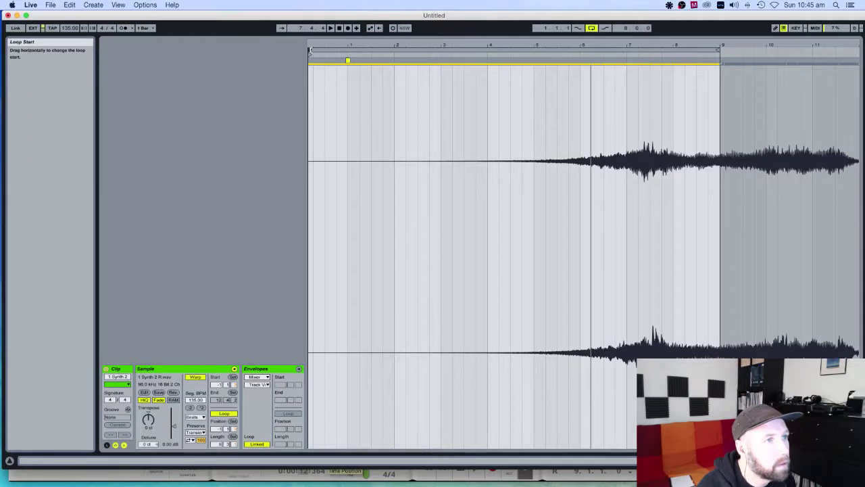
{"action": "left_click_drag", "start_coordinate": [310, 50], "coordinate": [396, 52]}
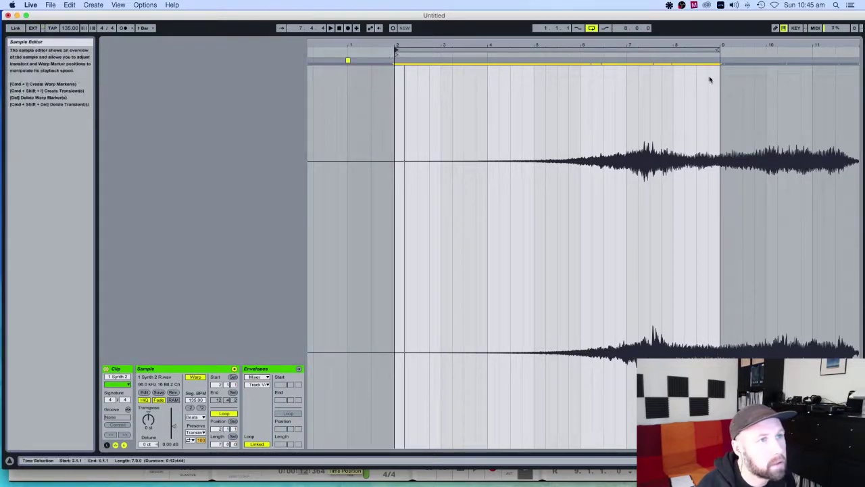
{"action": "left_click_drag", "start_coordinate": [719, 51], "coordinate": [586, 57]}
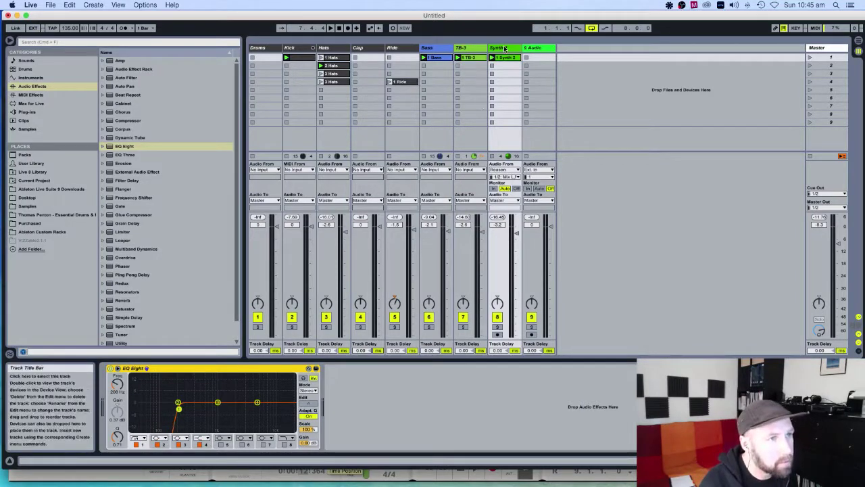
{"action": "key", "text": "space"}
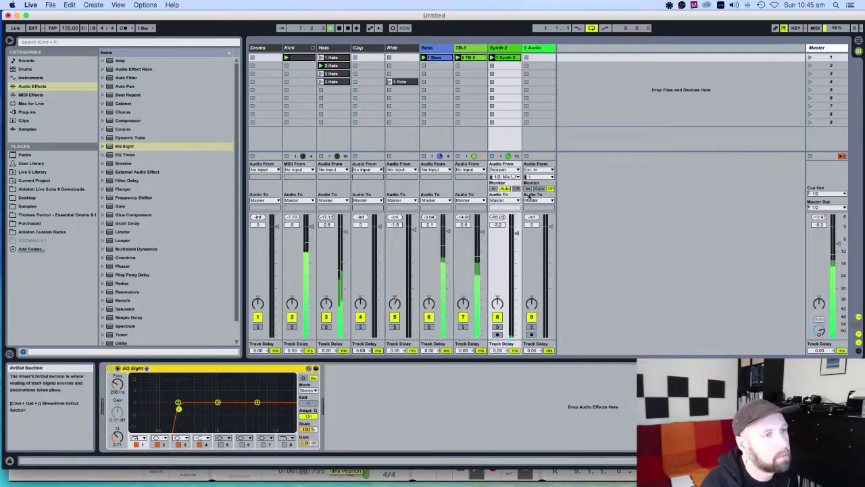
- Lower the Synth 2 track volume to -18.8 dB
{"action": "left_click_drag", "start_coordinate": [515, 232], "coordinate": [516, 238]}
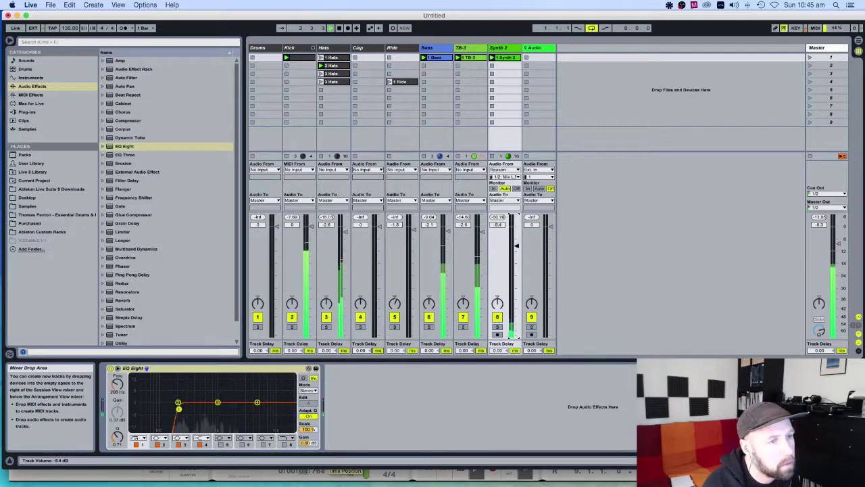
{"action": "left_click_drag", "start_coordinate": [516, 245], "coordinate": [516, 259]}
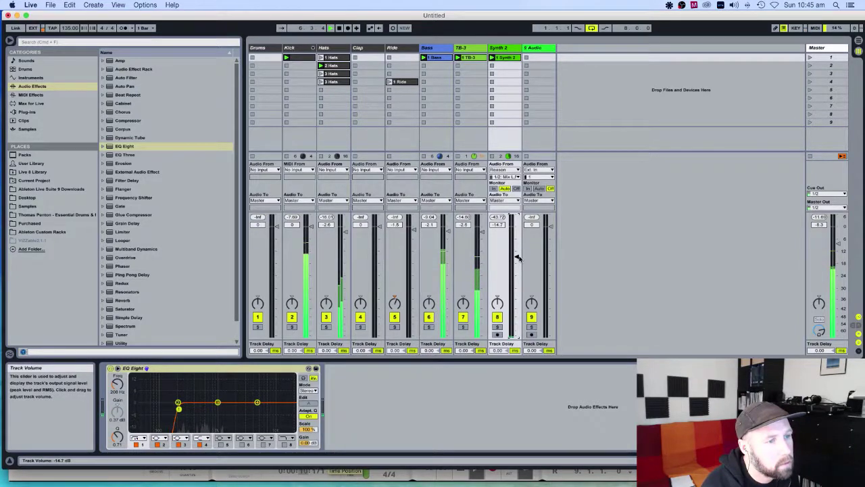
{"action": "left_click_drag", "start_coordinate": [517, 257], "coordinate": [517, 260]}
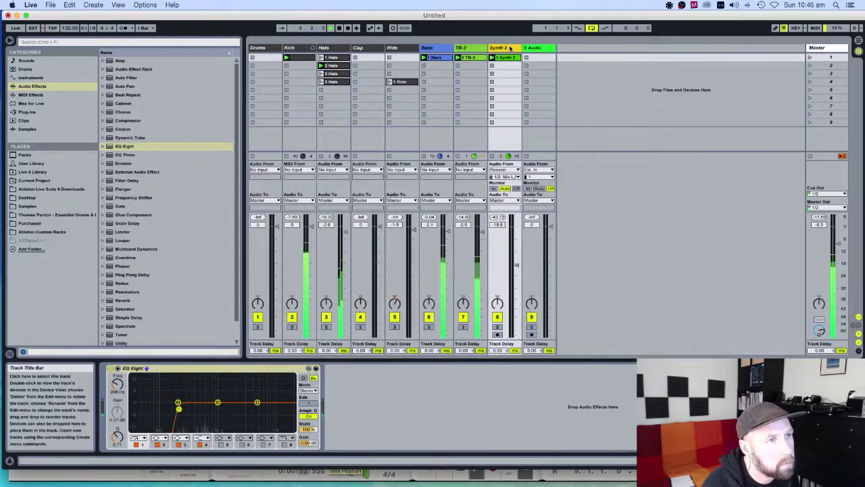
- Add a Ping Pong Delay to Synth 2 with 67% feedback, 63% dry/wet and a 1.52 kHz filter, and raise the track volume to -14.4 dB
{"action": "left_click", "coordinate": [168, 371]}
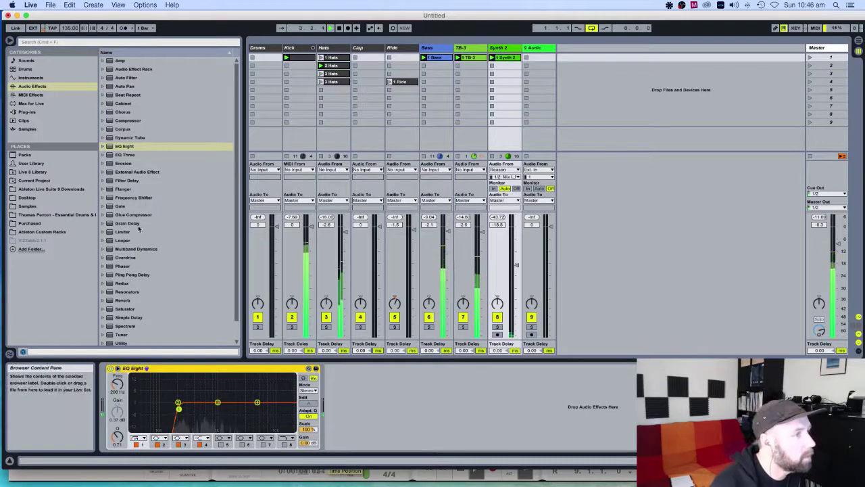
{"action": "mouse_move", "coordinate": [120, 275]}
{"action": "left_mouse_down"}
{"action": "mouse_move", "coordinate": [419, 414]}
{"action": "mouse_move", "coordinate": [398, 409]}
{"action": "left_mouse_up"}
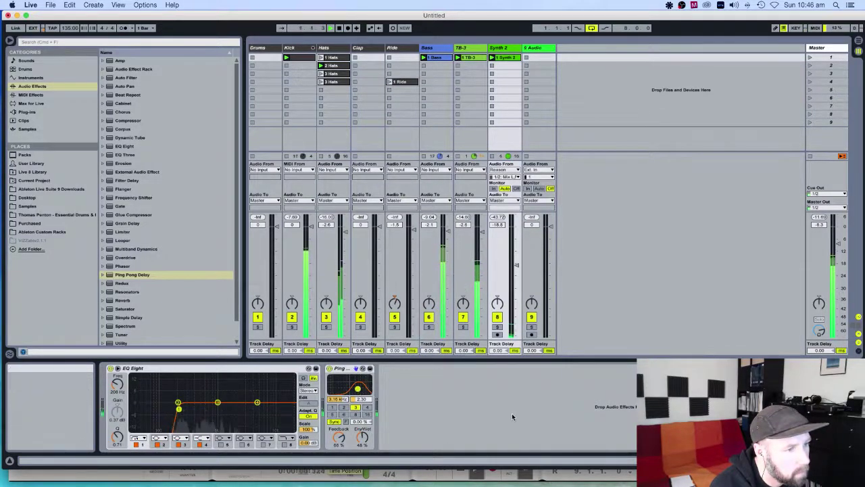
{"action": "mouse_move", "coordinate": [362, 438]}
{"action": "left_mouse_down"}
{"action": "mouse_move", "coordinate": [363, 430]}
{"action": "mouse_move", "coordinate": [365, 435]}
{"action": "left_mouse_up"}
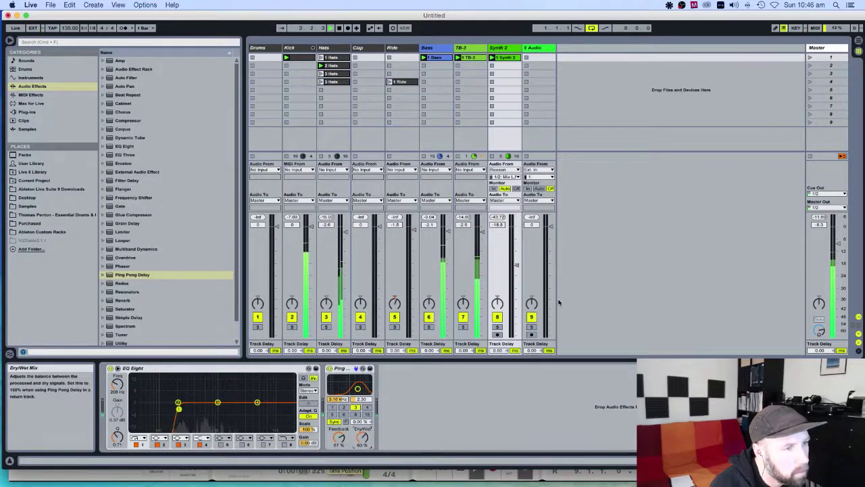
{"action": "left_click_drag", "start_coordinate": [357, 388], "coordinate": [352, 390]}
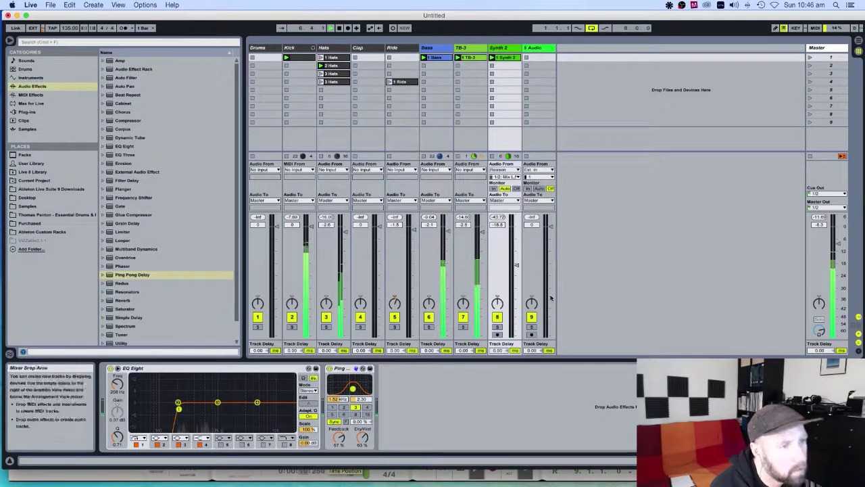
{"action": "left_click_drag", "start_coordinate": [516, 266], "coordinate": [516, 256]}
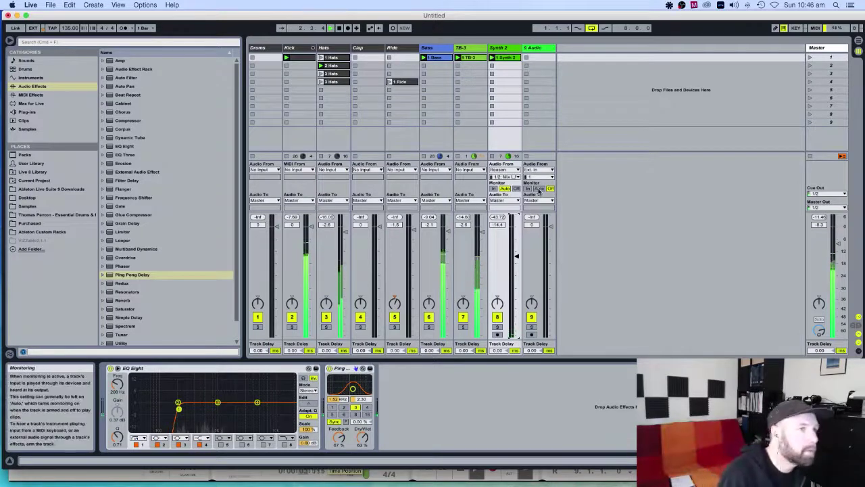
- Lower the Synth 2 track volume to -17.5 dB while playing the third-row Hats clip with the Kick track stopped
{"action": "left_click", "coordinate": [321, 74]}
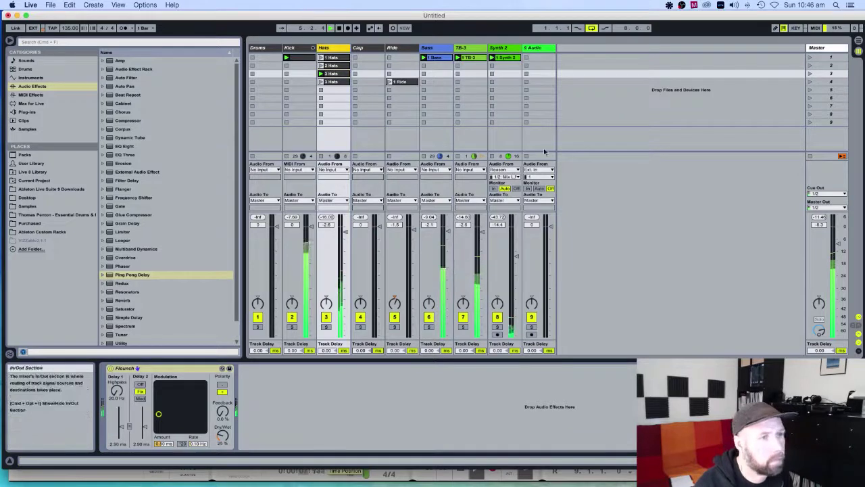
{"action": "left_click_drag", "start_coordinate": [515, 255], "coordinate": [516, 257]}
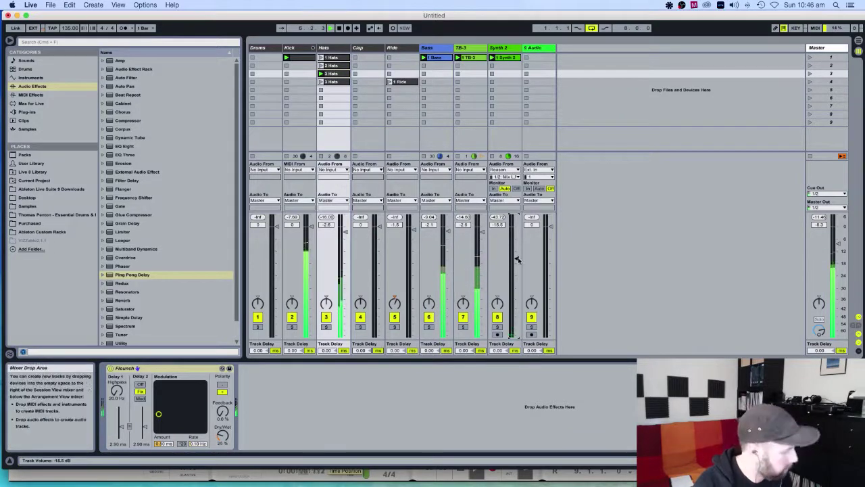
{"action": "left_click", "coordinate": [286, 156]}
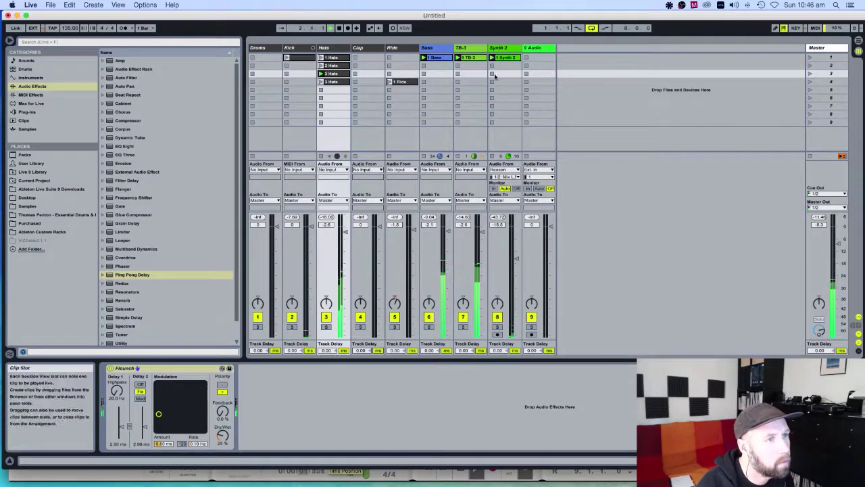
{"action": "left_click", "coordinate": [516, 267]}
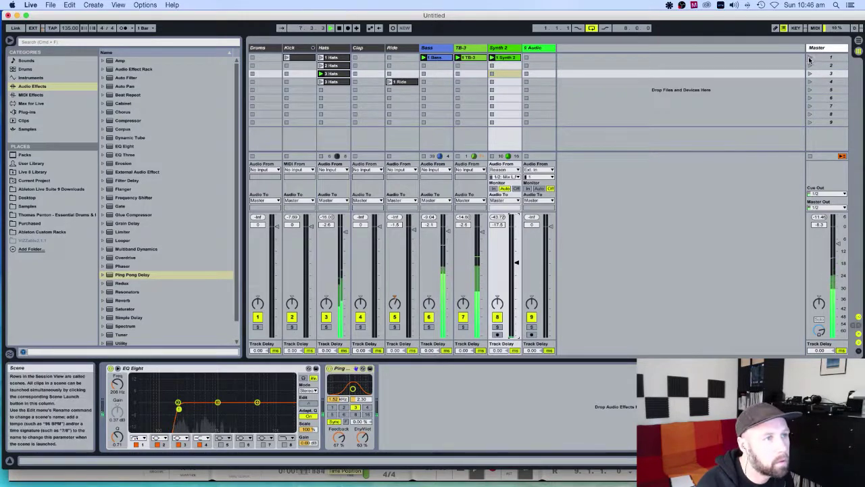
- Gather the Ride clip and a 3 Hats clip into scene 1, moving 1 Hats to row 5, and audition the scene
{"action": "left_click_drag", "start_coordinate": [400, 82], "coordinate": [400, 56]}
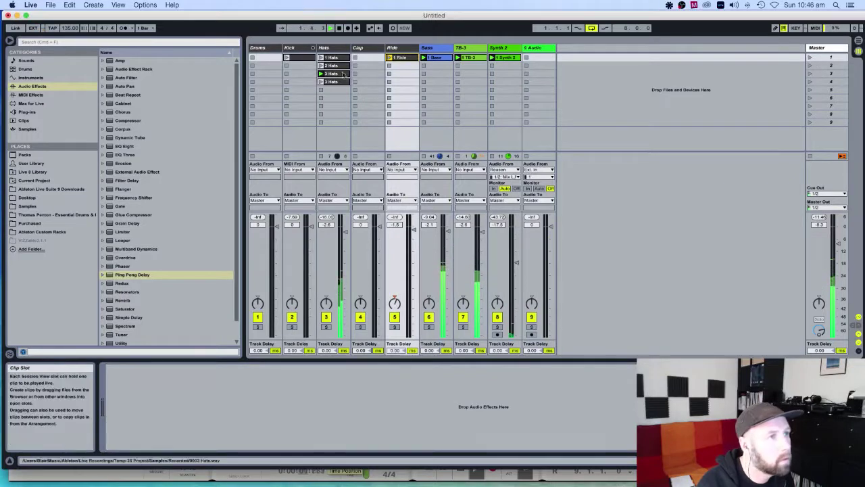
{"action": "left_click_drag", "start_coordinate": [333, 58], "coordinate": [332, 96]}
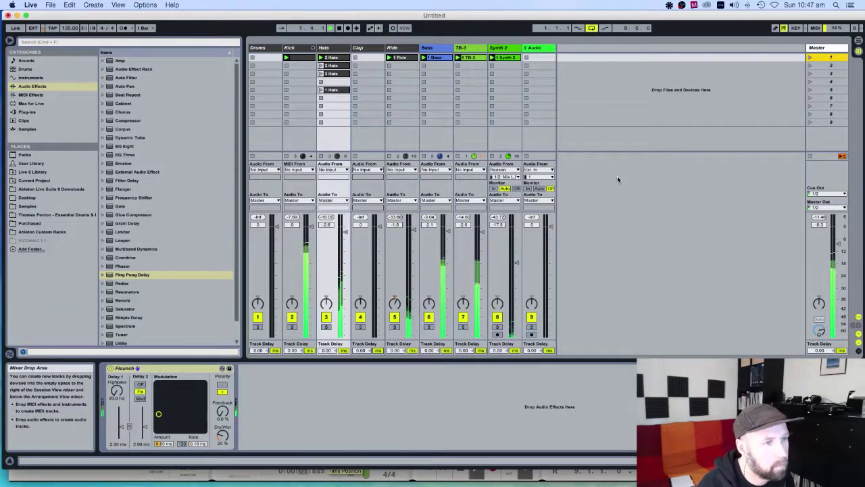
{"action": "key", "text": "space"}
- Switch to the YouTube Live Dashboard in Firefox and check the stream health, viewer figures, chat and stream settings
{"action": "mouse_move", "coordinate": [579, 473]}
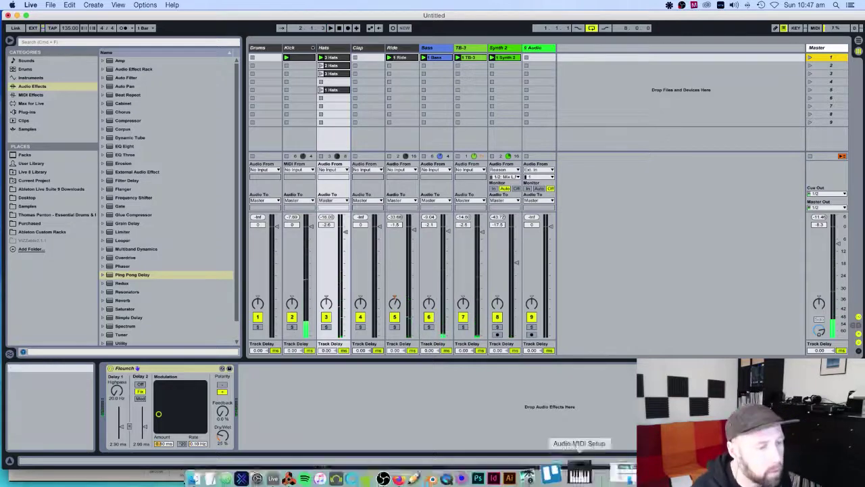
{"action": "left_click", "coordinate": [611, 471]}
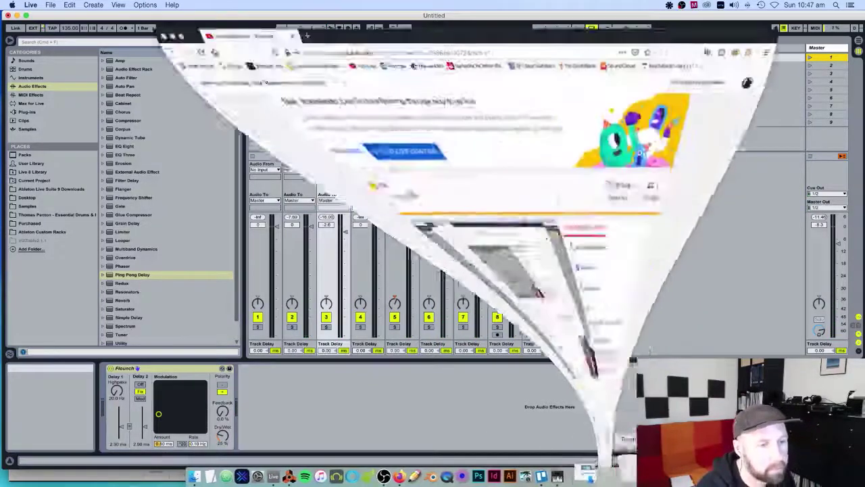
{"action": "scroll", "coordinate": [735, 246], "scroll_direction": "down", "scroll_amount": 2}
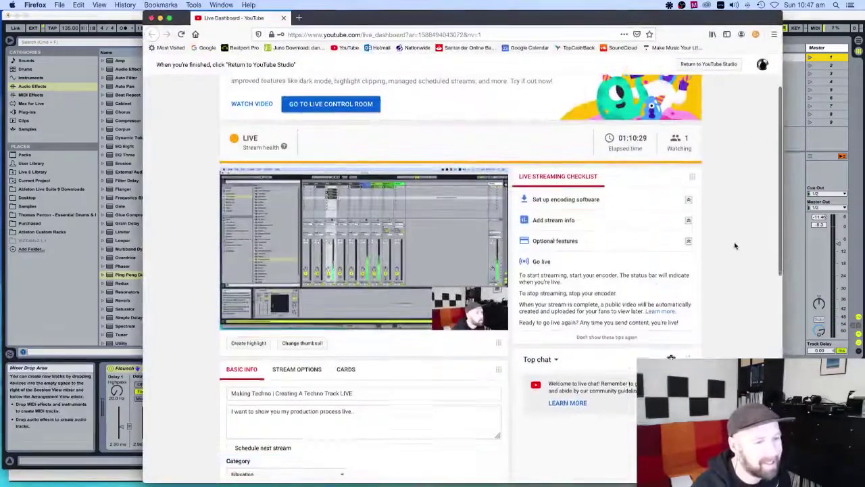
{"action": "scroll", "coordinate": [735, 245], "scroll_direction": "down", "scroll_amount": 3}
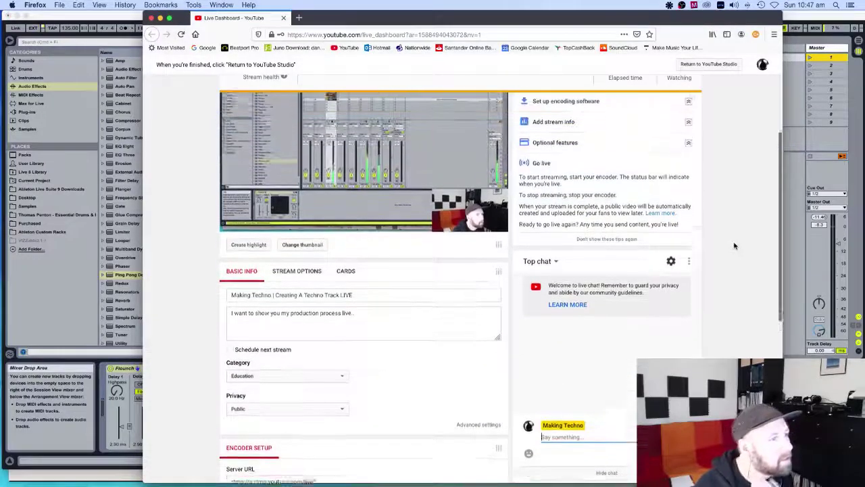
{"action": "scroll", "coordinate": [735, 245], "scroll_direction": "up", "scroll_amount": 1}
{"action": "scroll", "coordinate": [735, 245], "scroll_direction": "up", "scroll_amount": 4}
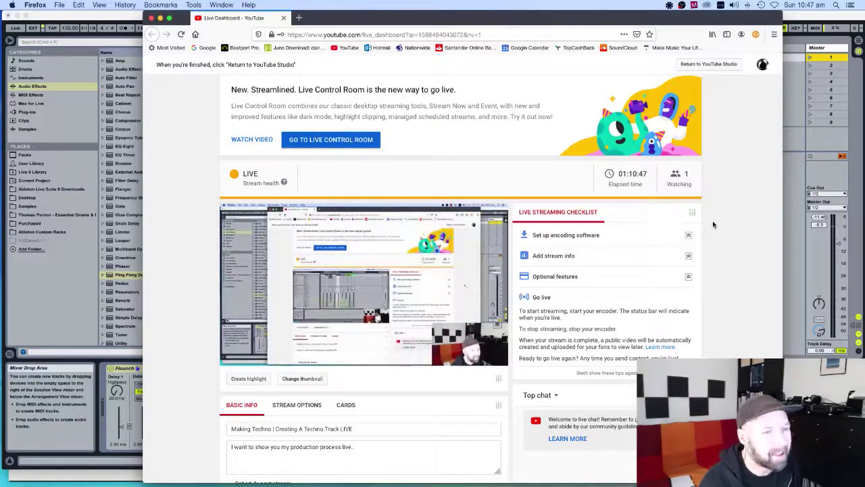
{"action": "scroll", "coordinate": [697, 212], "scroll_direction": "up", "scroll_amount": 1}
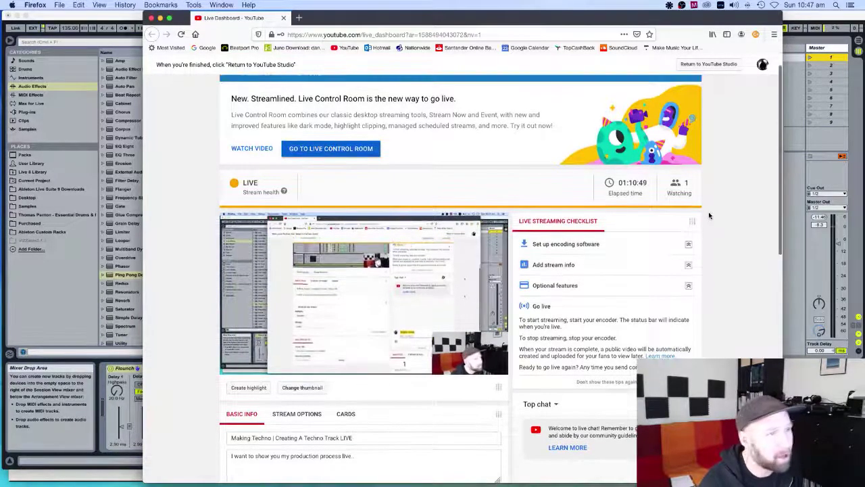
{"action": "scroll", "coordinate": [702, 214], "scroll_direction": "up", "scroll_amount": 1}
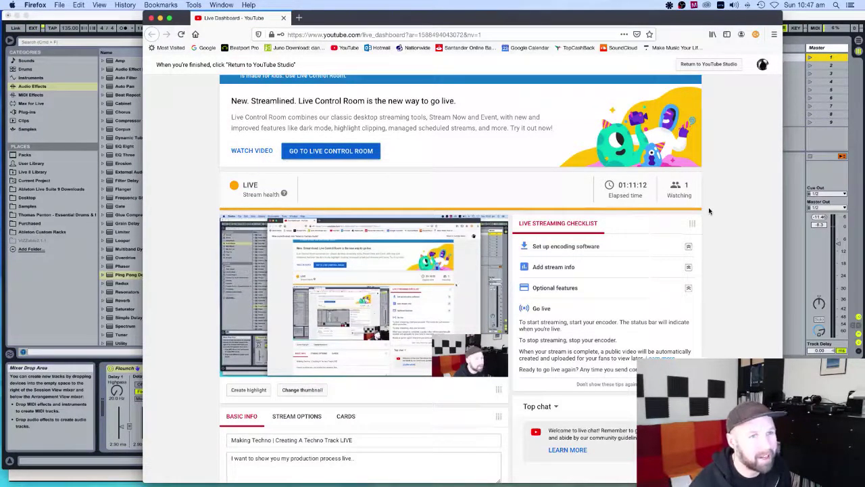
{"action": "scroll", "coordinate": [386, 196], "scroll_direction": "down", "scroll_amount": 1}
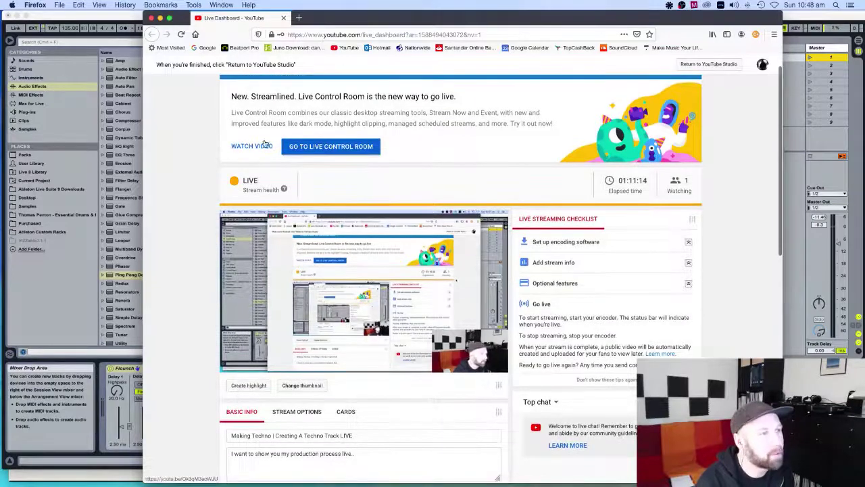
{"action": "scroll", "coordinate": [203, 126], "scroll_direction": "down", "scroll_amount": 5}
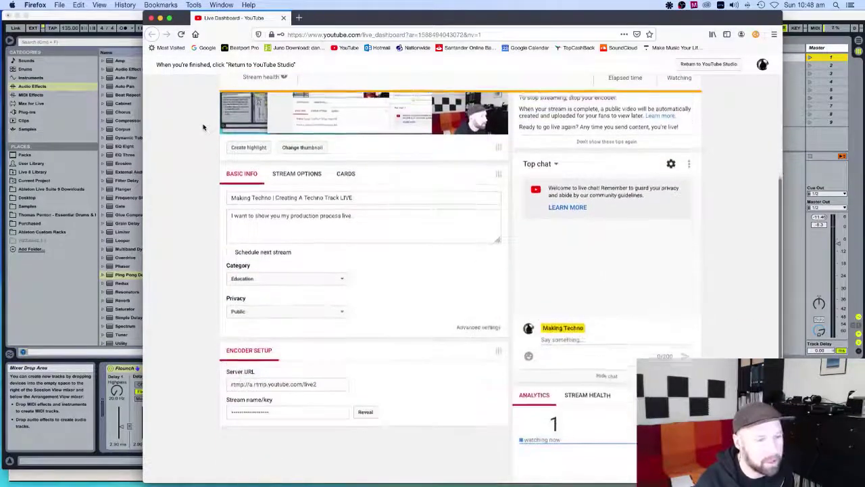
{"action": "scroll", "coordinate": [203, 127], "scroll_direction": "up", "scroll_amount": 5}
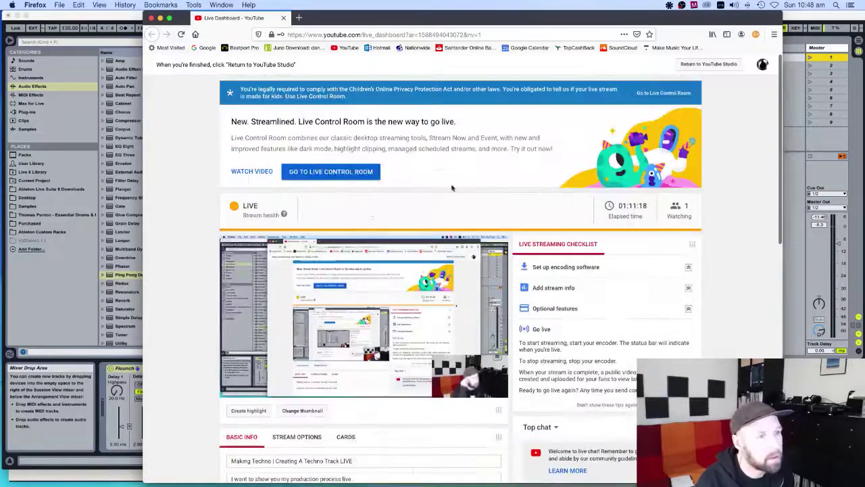
{"action": "scroll", "coordinate": [325, 171], "scroll_direction": "down", "scroll_amount": 5}
{"action": "scroll", "coordinate": [325, 171], "scroll_direction": "up", "scroll_amount": 5}
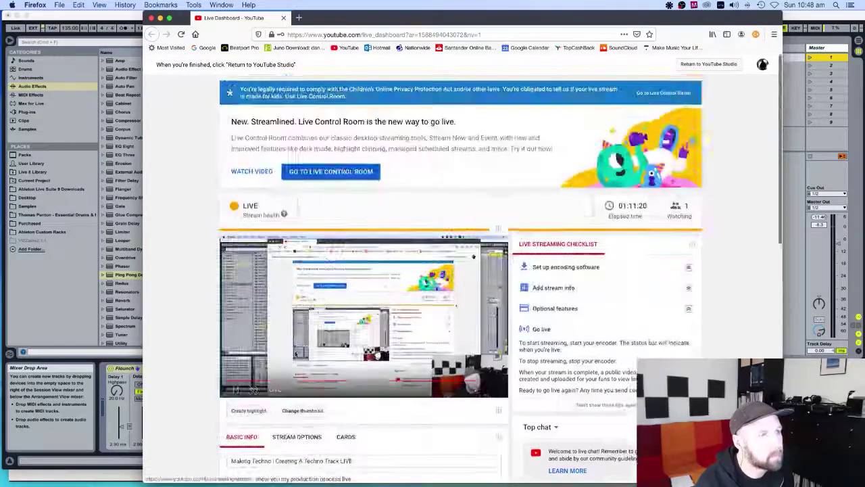
- Switch to OBS and stop the live stream
{"action": "mouse_move", "coordinate": [428, 480]}
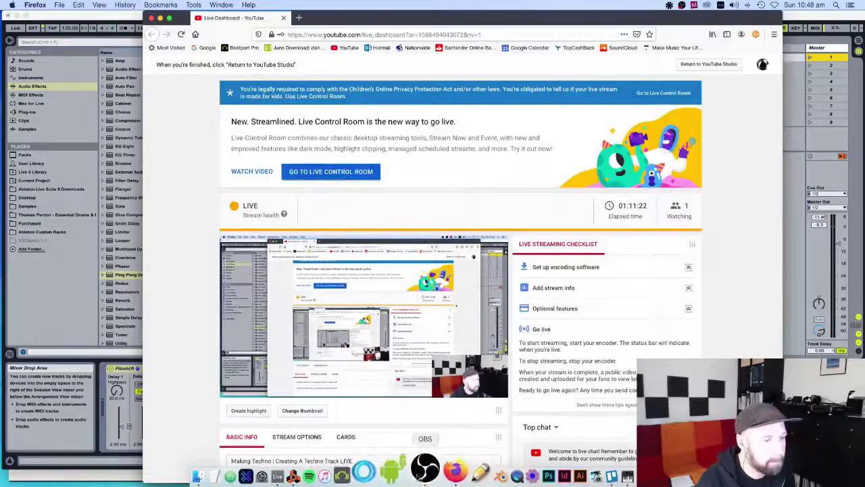
{"action": "left_click", "coordinate": [413, 467]}
{"action": "left_click", "coordinate": [685, 307]}
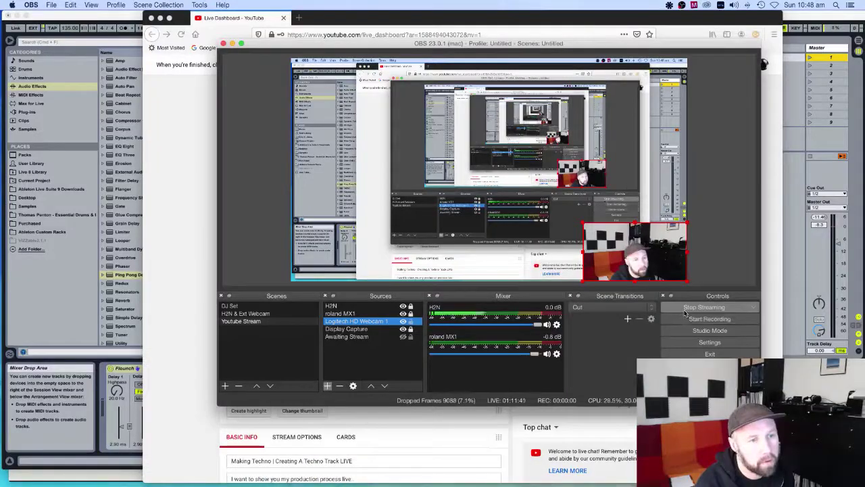